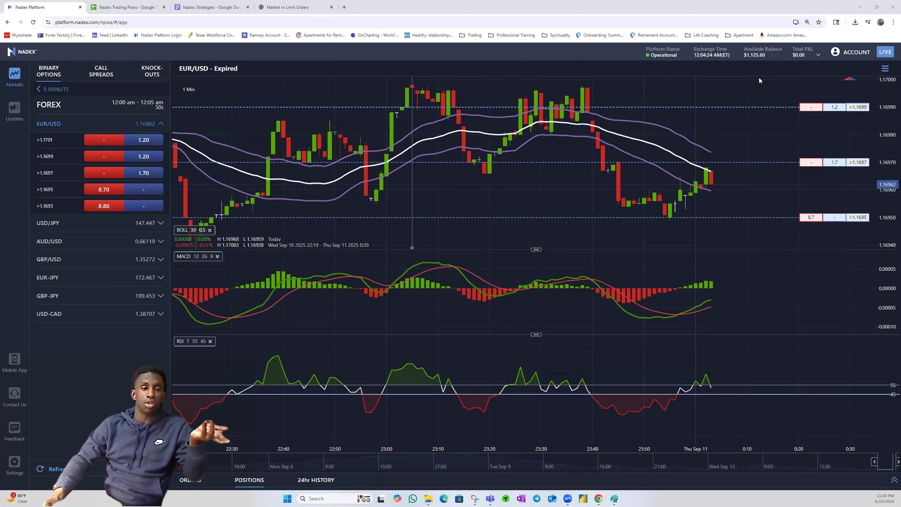
Switch to the Nadex Trading Plans spreadsheet and look over the Tracker sheet's Days of the Month table and summary boxes at a readable size
left_click(759, 78)
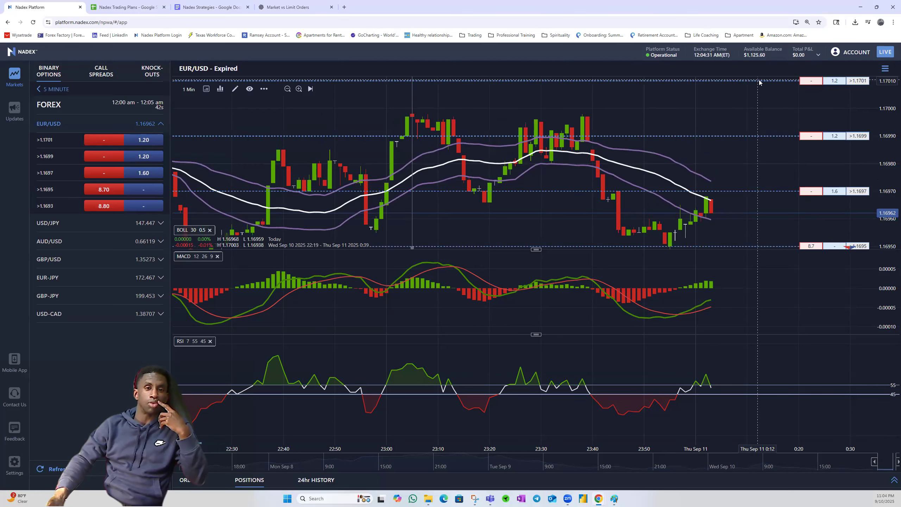
left_click(121, 2)
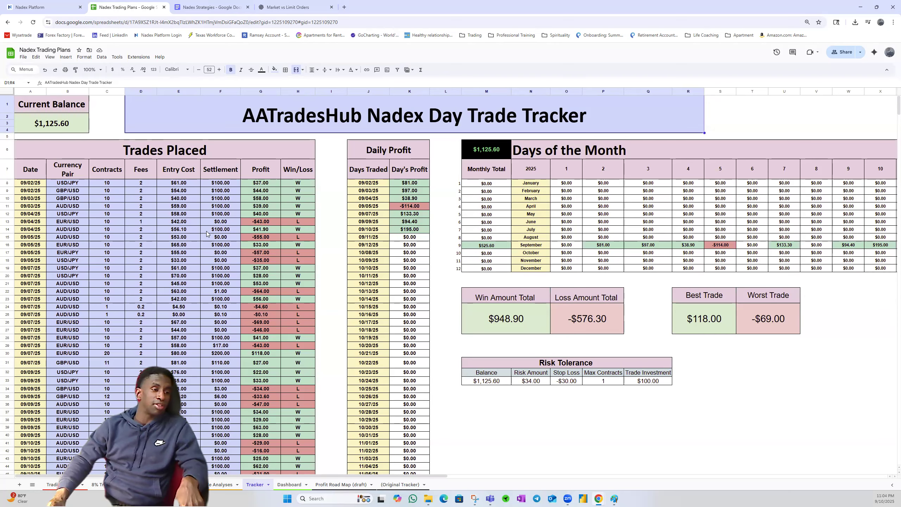
key("ctrl+plus")
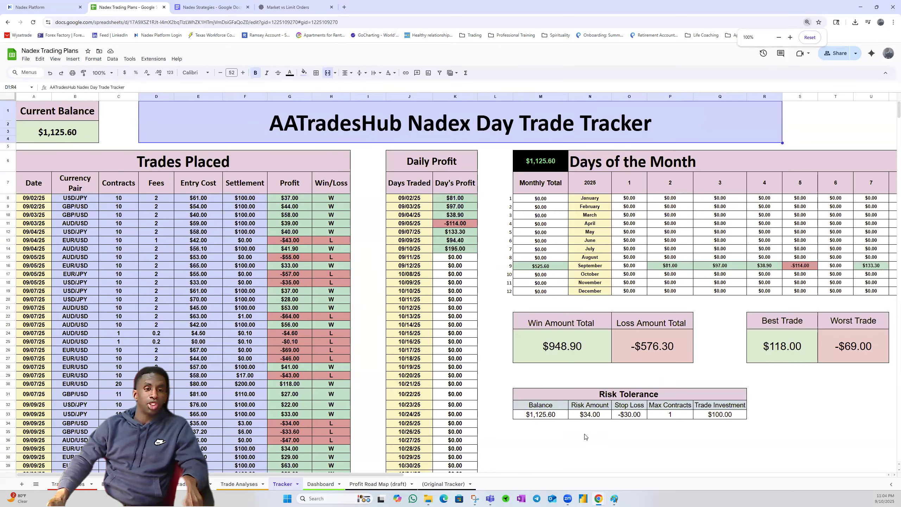
key("ctrl+minus")
scroll(423, 470, "right", 3)
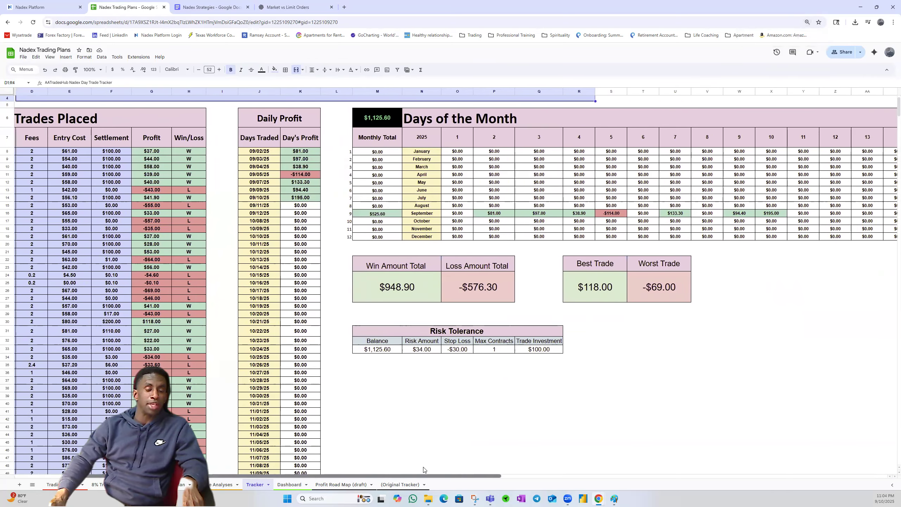
scroll(423, 470, "right", 6)
scroll(476, 471, "left", 3)
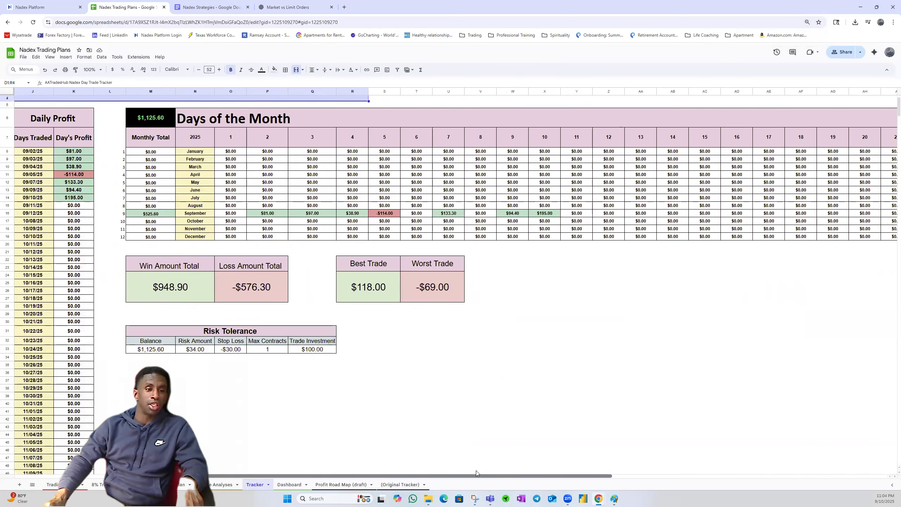
scroll(440, 293, "left", 3)
key("ctrl+plus")
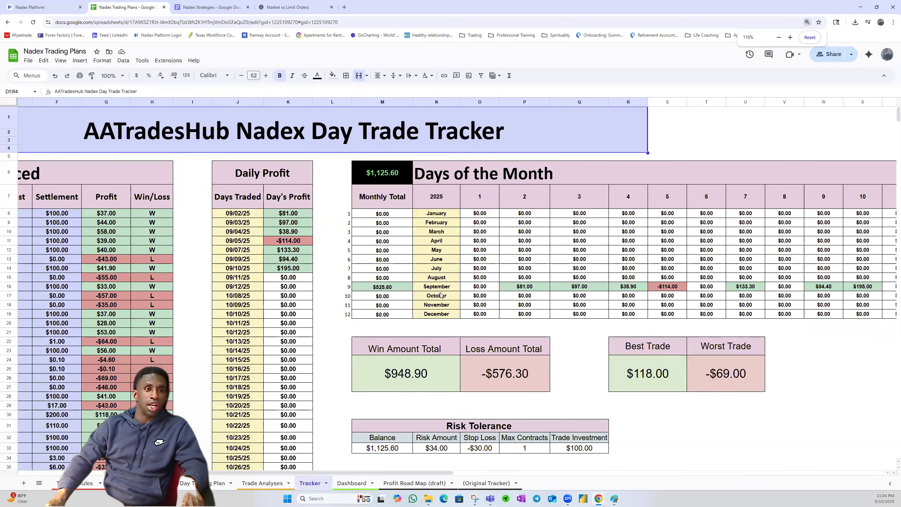
key("ctrl+plus")
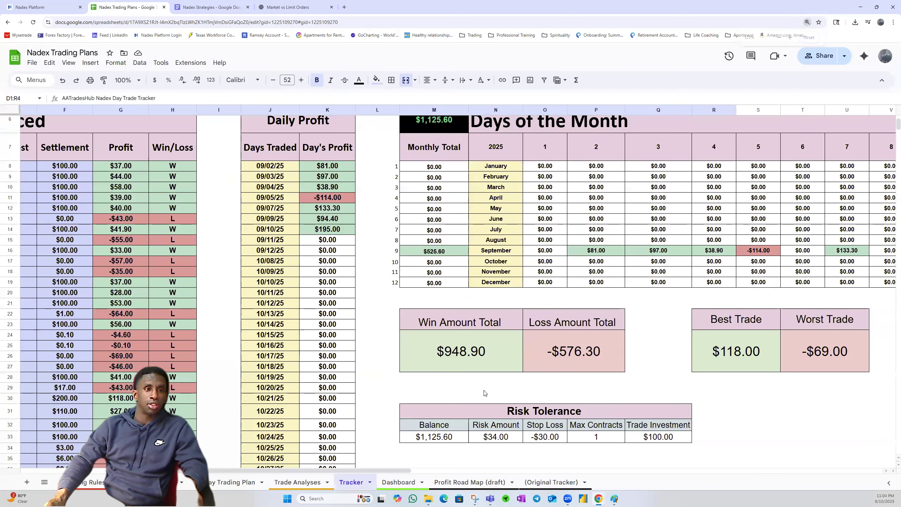
key("ctrl+plus")
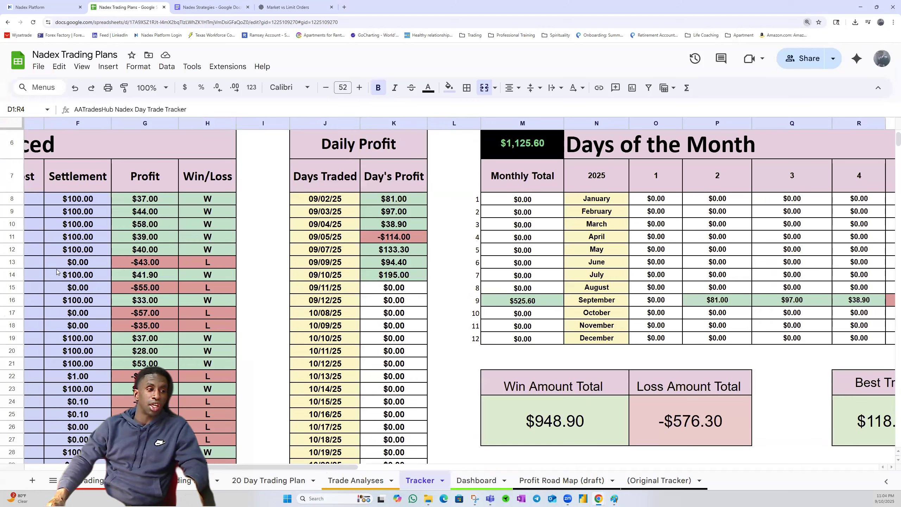
Look through the Trades Placed log on the Tracker sheet, from the first trades to the latest entries
scroll(49, 244, "left", 5)
scroll(48, 245, "down", 3)
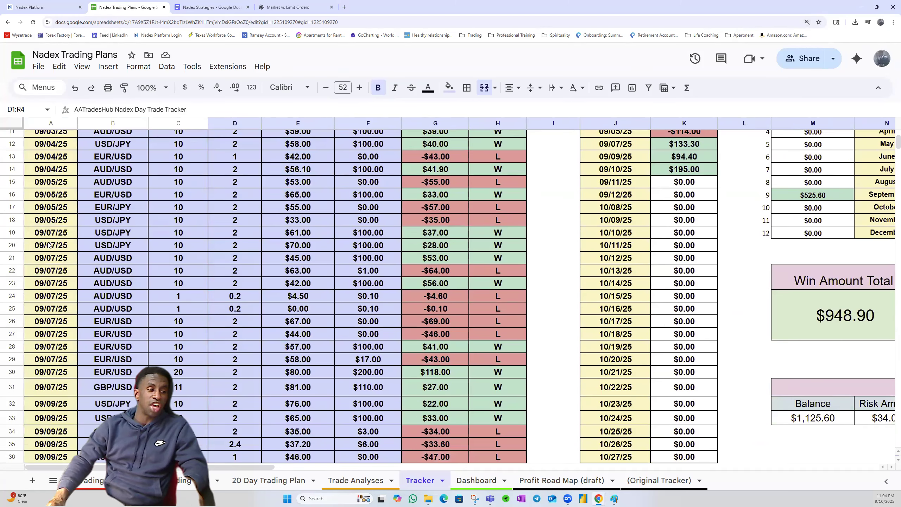
scroll(49, 244, "down", 7)
scroll(49, 244, "up", 10)
Select the Day's Profit values in K8:K14 to view their sum, and compare them with the September row
left_click_drag(684, 277, 684, 353)
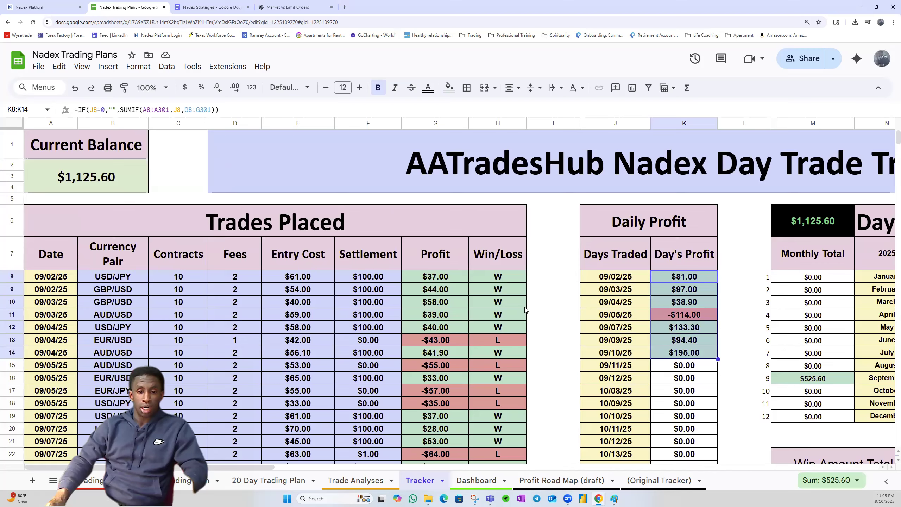
scroll(603, 390, "down", 1)
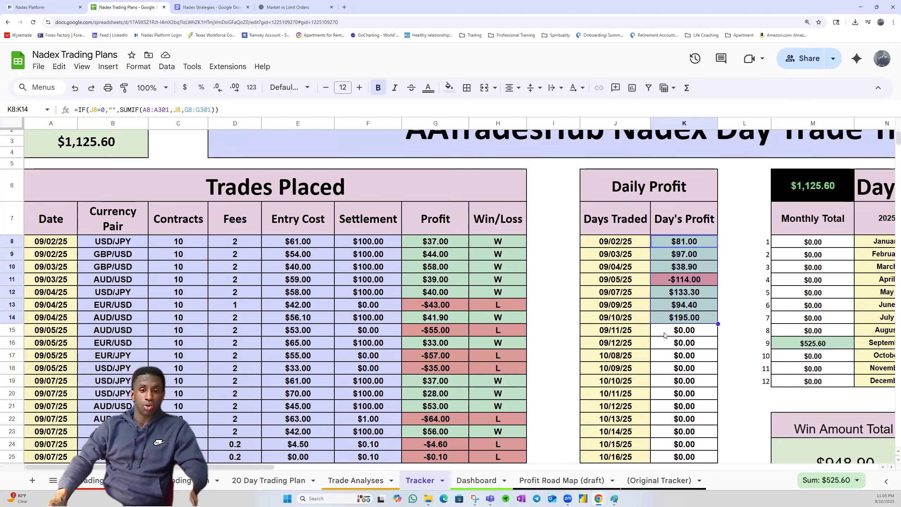
left_click_drag(239, 469, 417, 467)
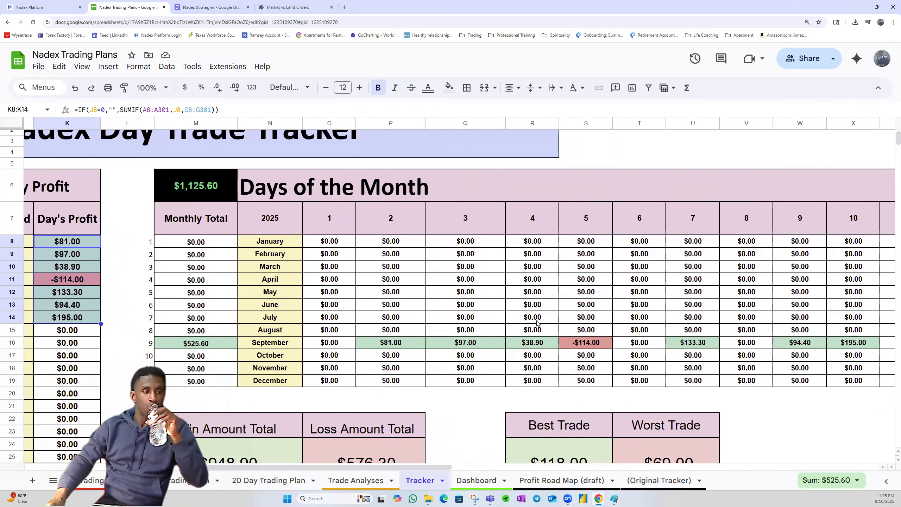
left_click_drag(319, 467, 265, 467)
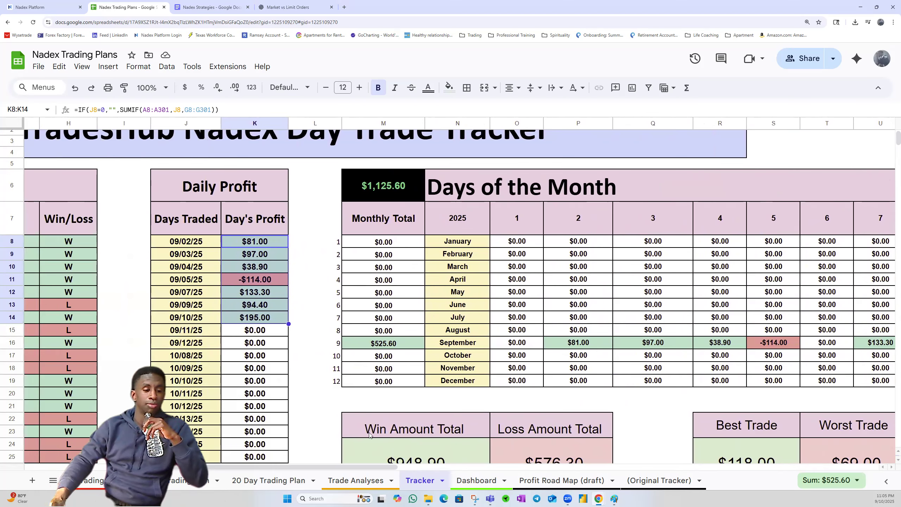
Inspect the formulas behind the Best Trade, Worst Trade, Loss Amount Total and Win Amount Total boxes
scroll(369, 435, "down", 2)
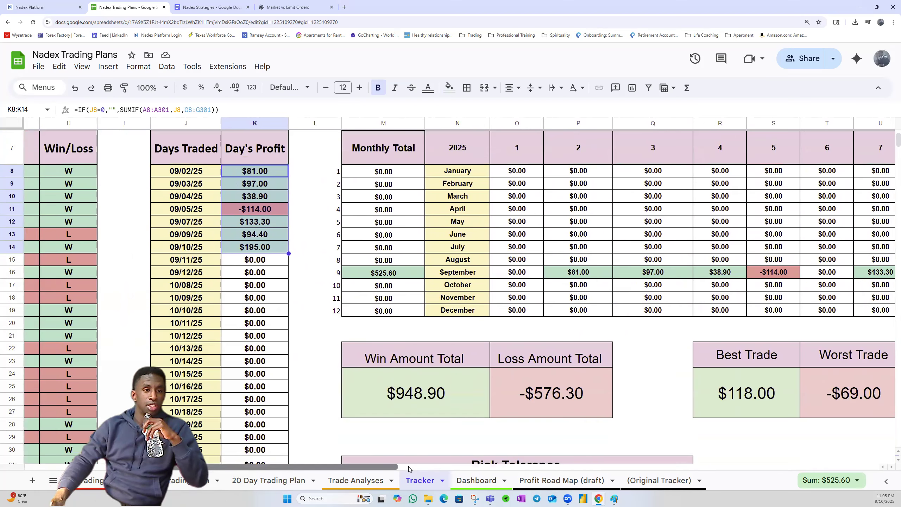
scroll(426, 473, "right", 8)
left_click(506, 399)
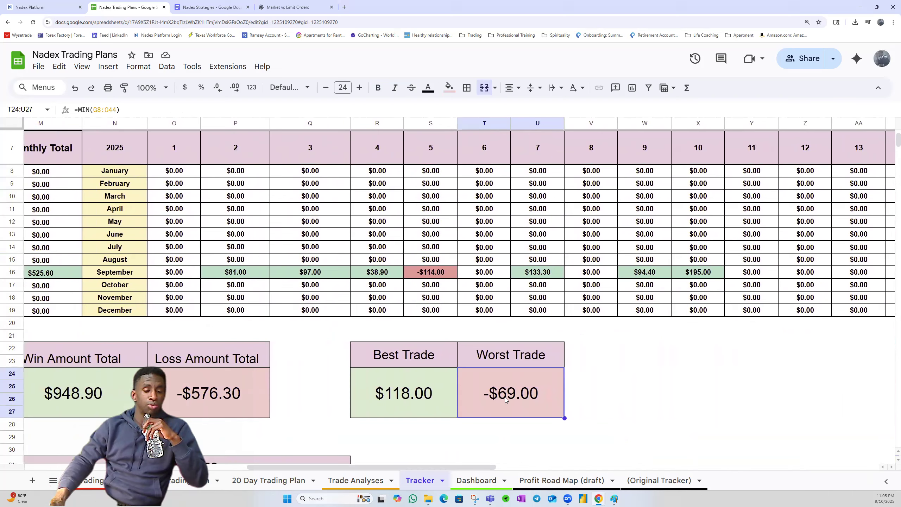
left_click(438, 394)
left_click(227, 394)
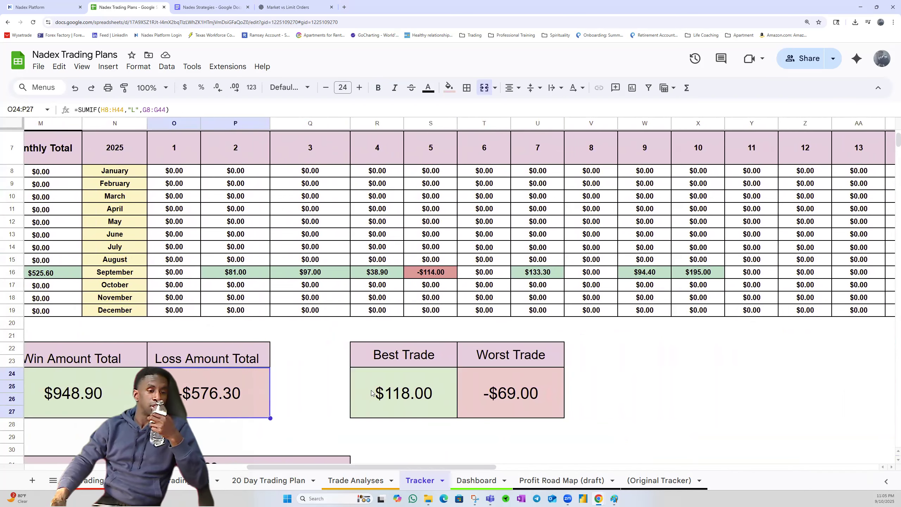
double_click(397, 389)
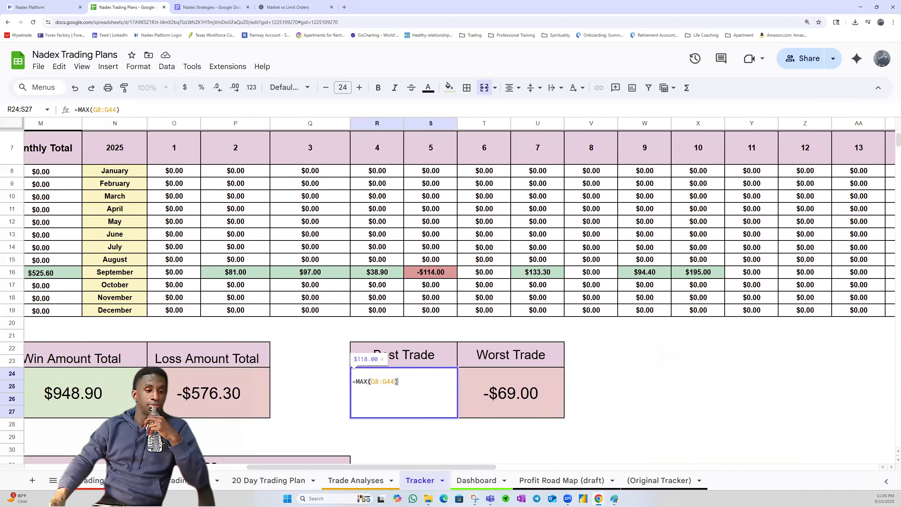
key("Tab")
double_click(509, 399)
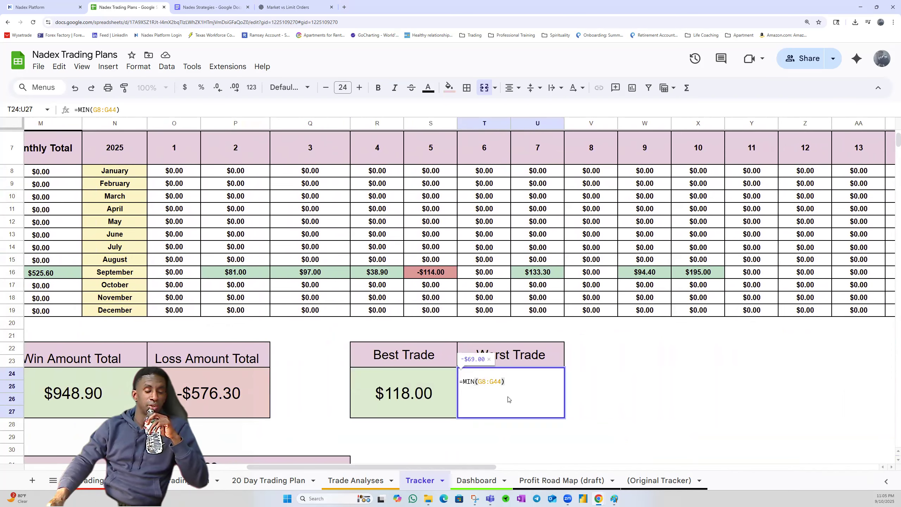
left_click(426, 386)
double_click(216, 400)
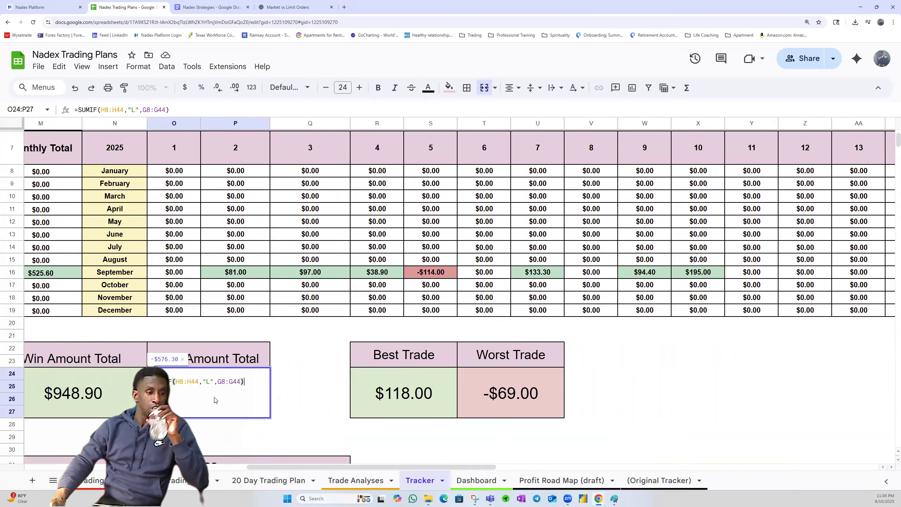
double_click(108, 396)
left_click(308, 372)
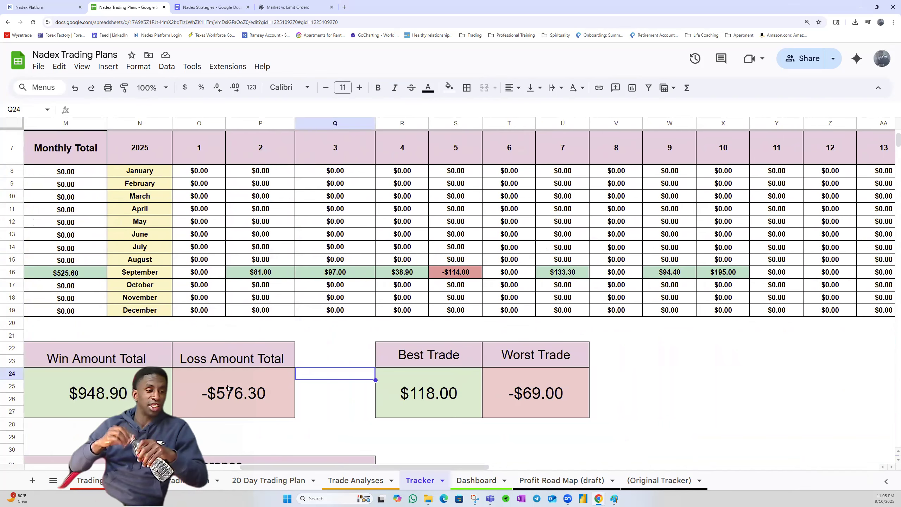
In the Win Amount Total formula, extend the SUMIF criteria range to H8:H301, the last row of the trade log
left_click(89, 394)
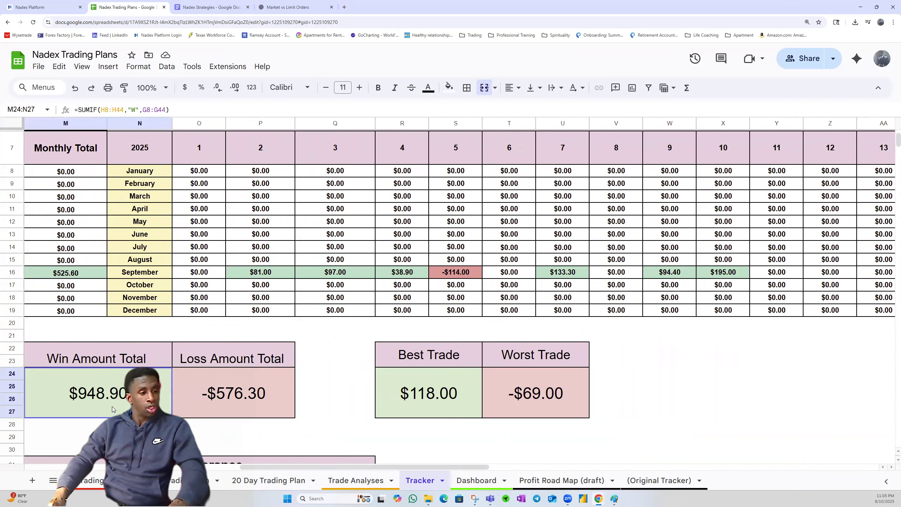
double_click(128, 407)
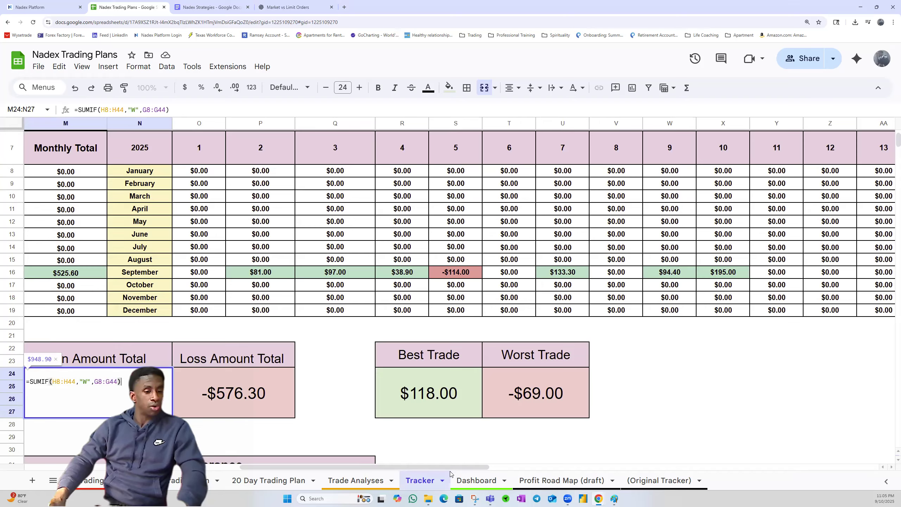
left_click_drag(451, 474, 232, 494)
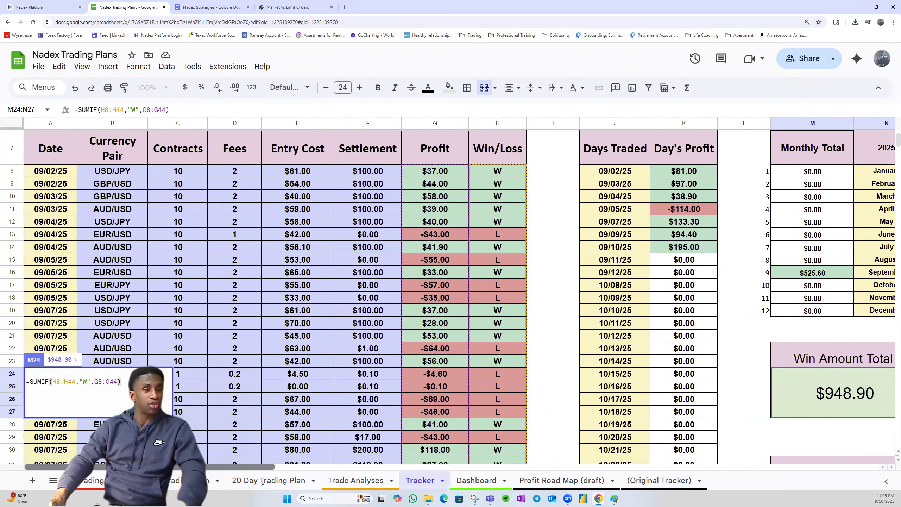
scroll(334, 387, "right", 3)
scroll(376, 363, "down", 8)
scroll(371, 364, "down", 20)
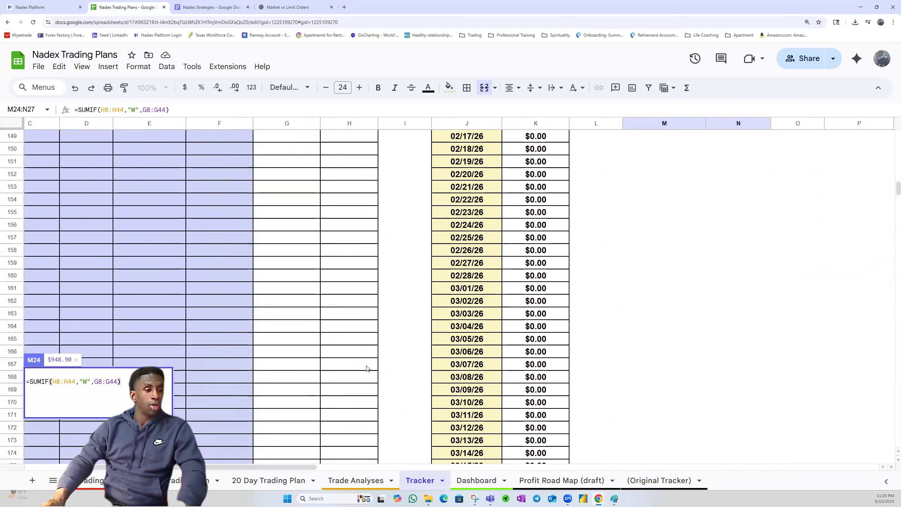
scroll(367, 369, "up", 6)
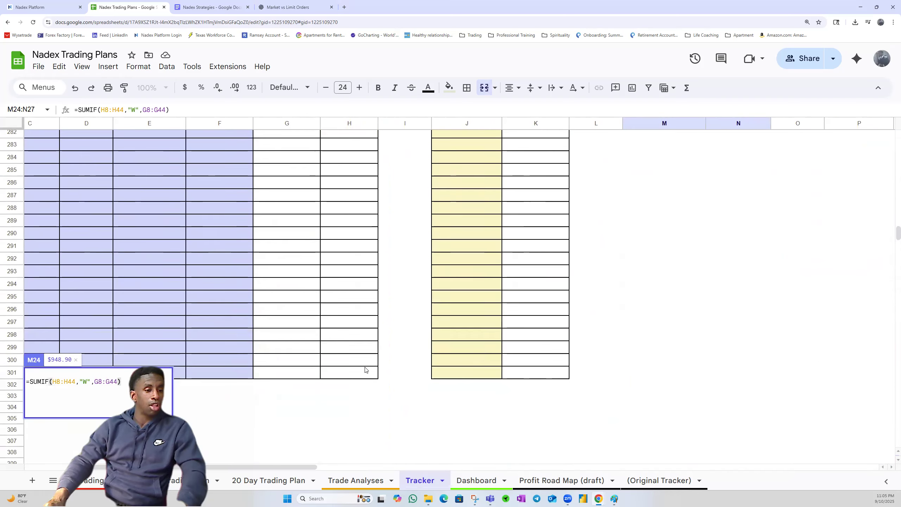
left_click(73, 382)
key("BackSpace")
key("BackSpace")
type("301")
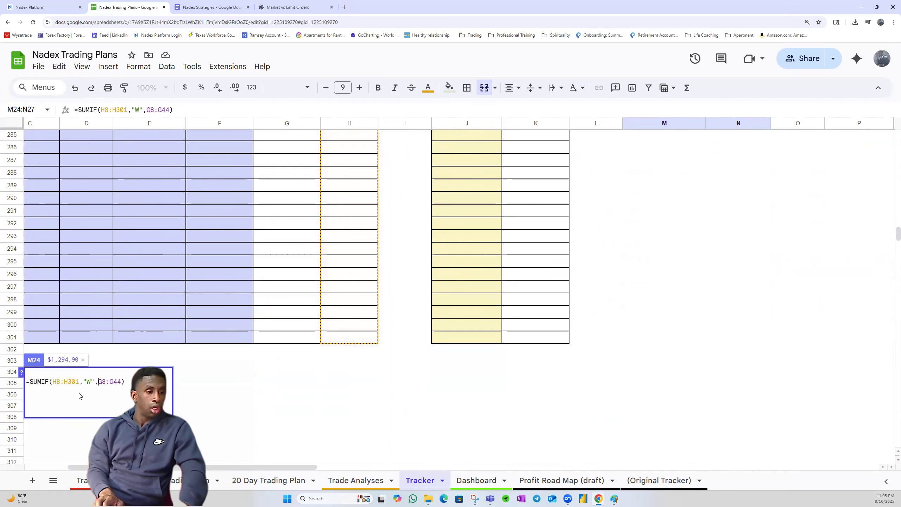
Extend the Win Amount Total formula's sum range to G8:G301 and commit it as =SUMIF(H8:H301,"W",G8:G301)
key("Right")
key("Right")
key("Right")
key("BackSpace")
key("BackSpace")
type("301")
key("Return")
Change the Loss Amount Total formula to =SUMIF(H8:H301,"L",G8:G301) so it covers the whole trade log
scroll(261, 441, "up", 2)
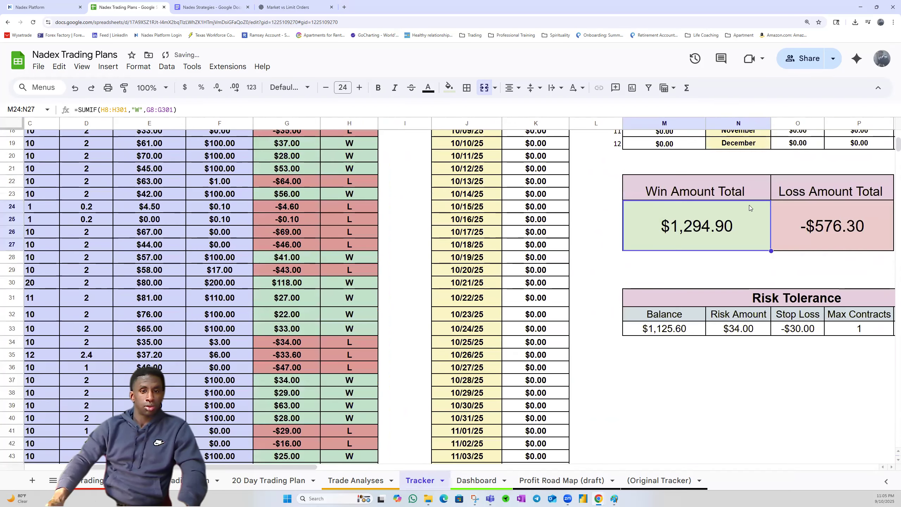
scroll(261, 441, "up", 1)
left_click_drag(173, 467, 280, 461)
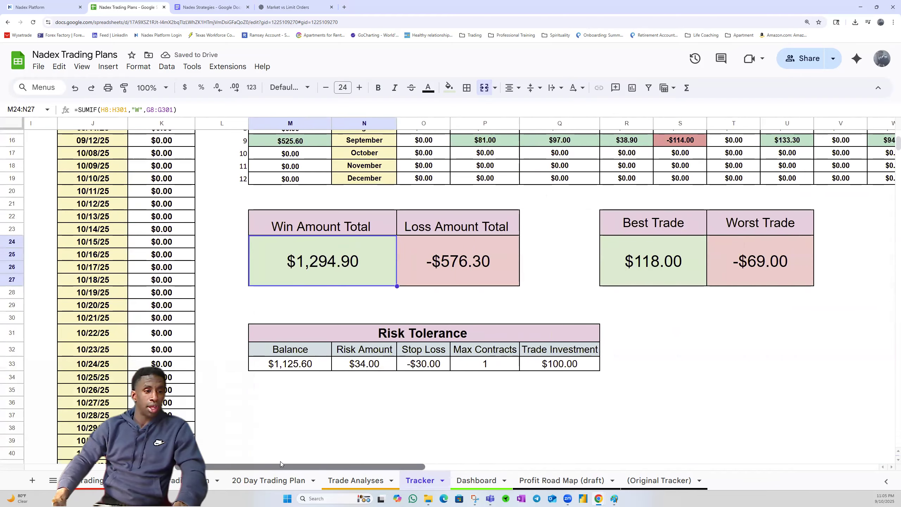
scroll(323, 269, "right", 2)
double_click(324, 268)
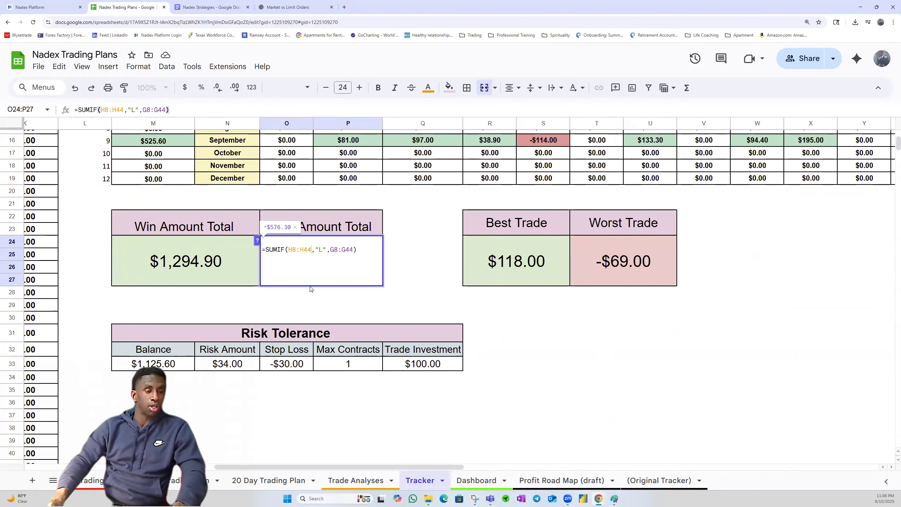
key("BackSpace")
key("BackSpace")
type("301")
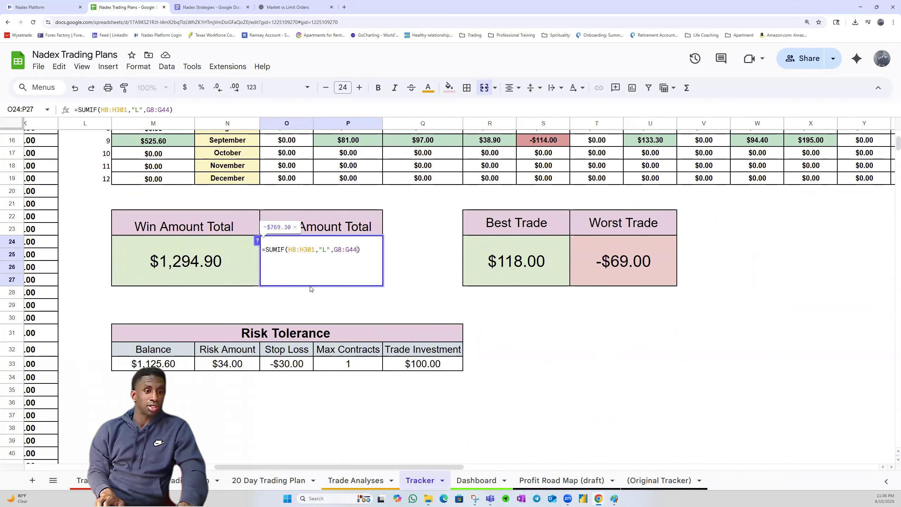
key("BackSpace")
key("BackSpace")
type("301")
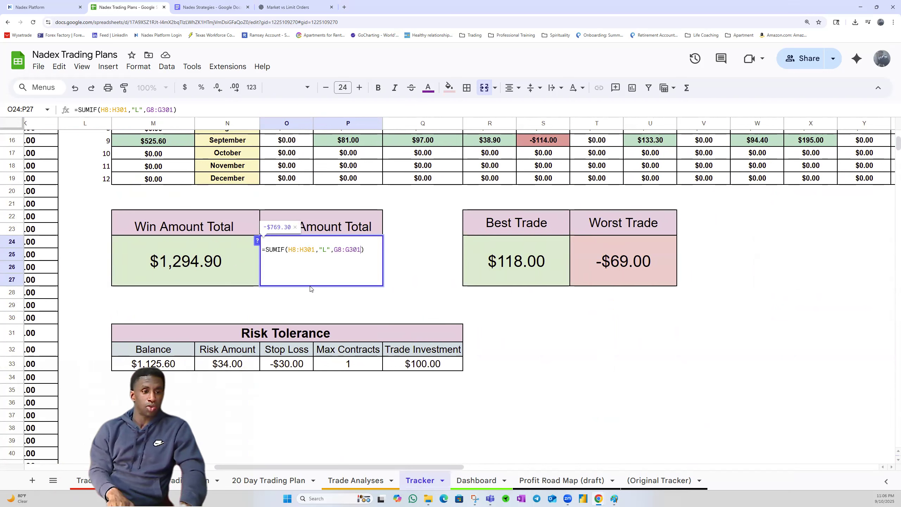
key("ctrl+Return")
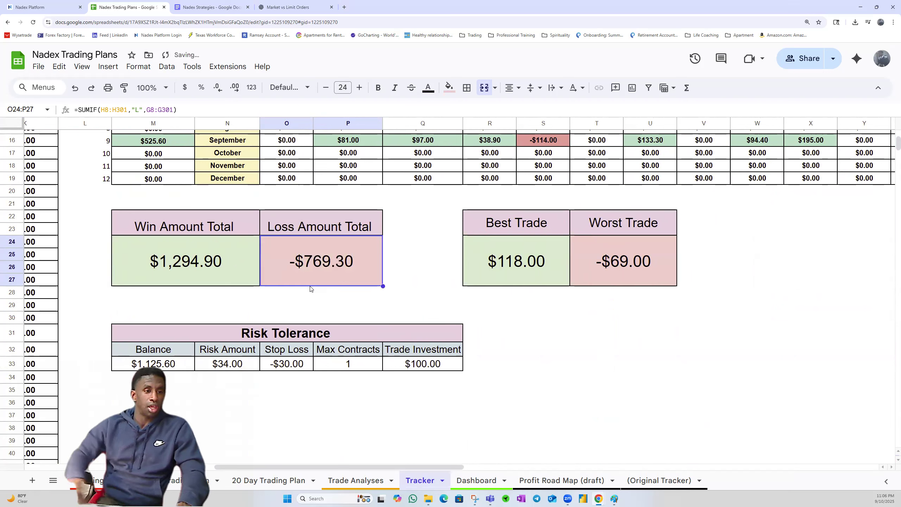
Change the Best Trade formula to =MAX(G8:G301)
double_click(537, 256)
left_click(505, 249)
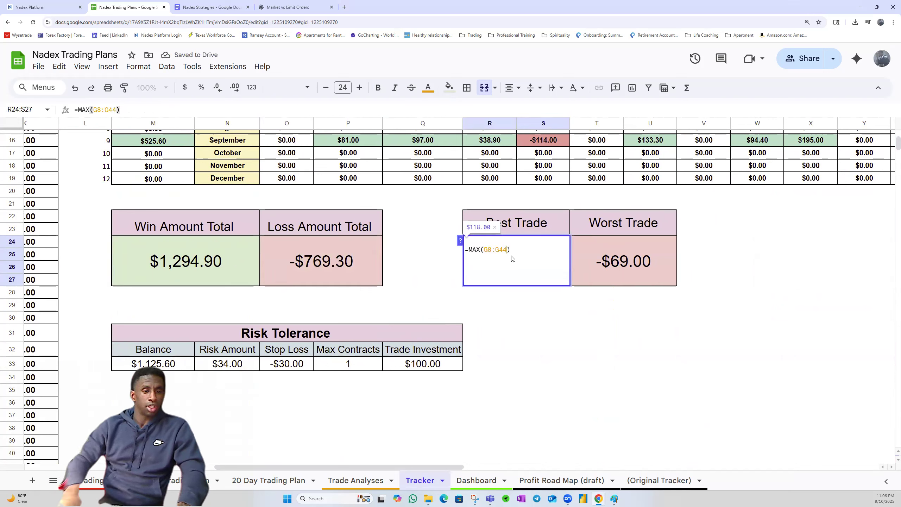
key("BackSpace")
key("BackSpace")
type("301")
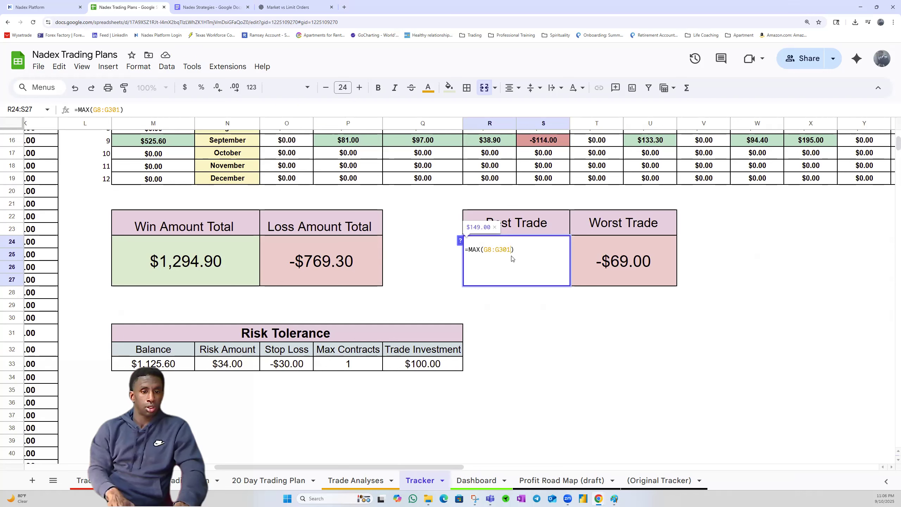
key("ctrl+Return")
Change the Worst Trade formula to =MIN(G8:G301) so it covers the whole trade log
double_click(620, 263)
left_click(614, 249)
key("BackSpace")
key("BackSpace")
type("301")
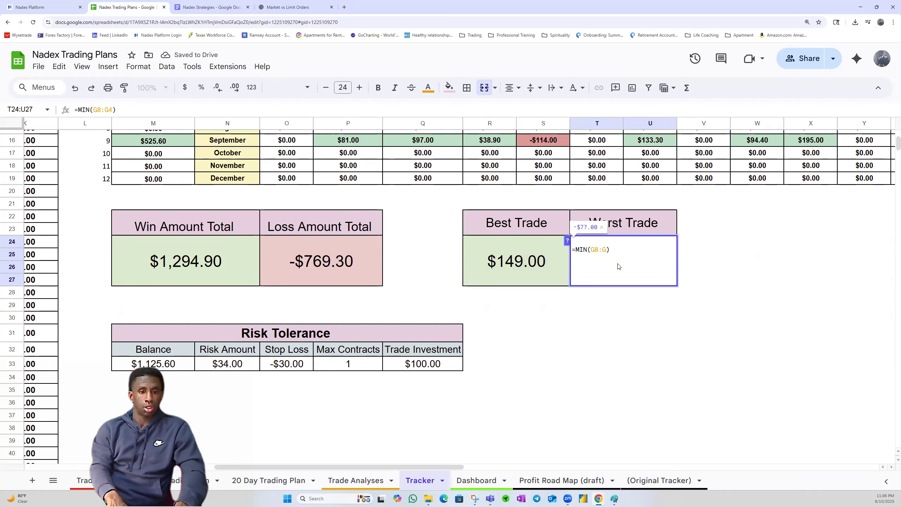
key("ctrl+Return")
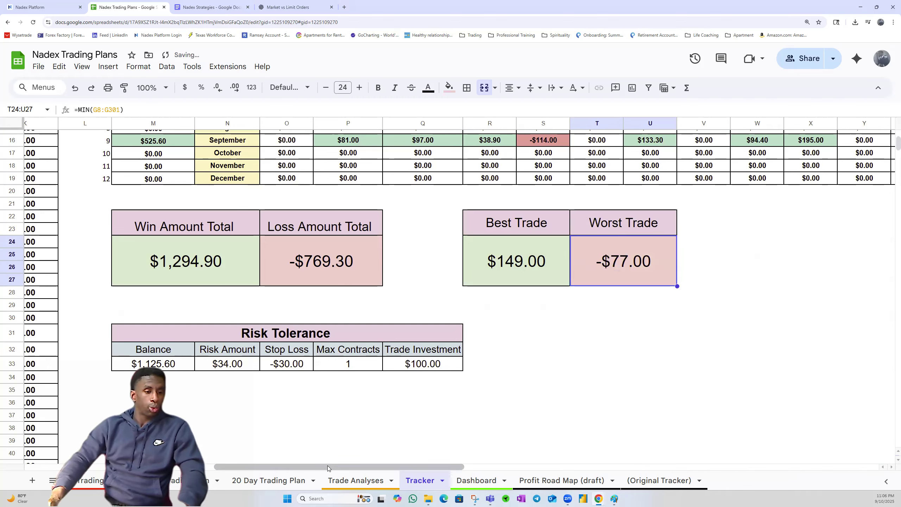
Locate the largest winning trade in the trade log and compare it with the Best Trade cell
scroll(323, 392, "left", 10)
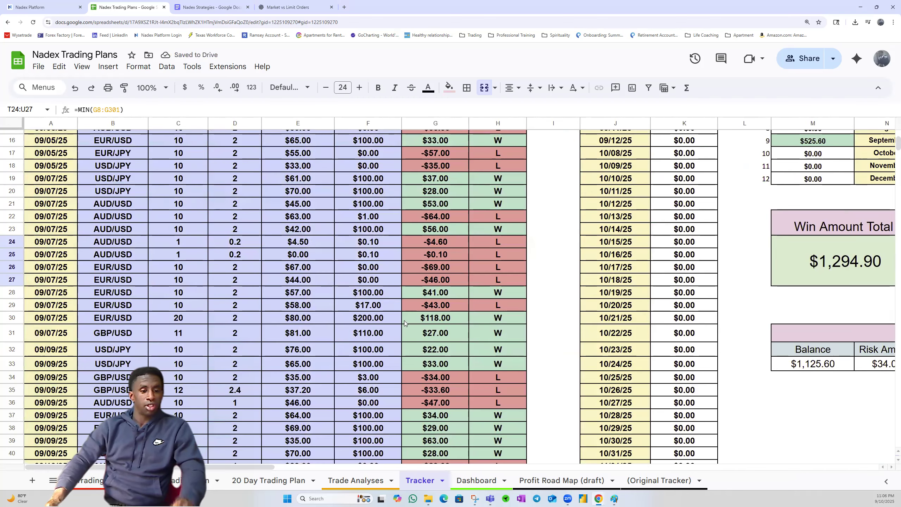
scroll(405, 324, "down", 5)
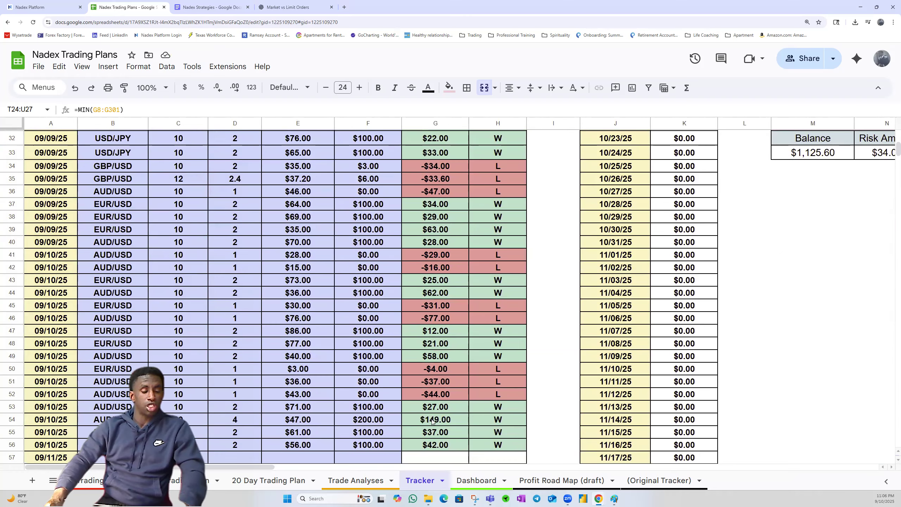
left_click(443, 421)
scroll(437, 420, "up", 3)
left_click_drag(221, 468, 455, 309)
left_click(410, 166)
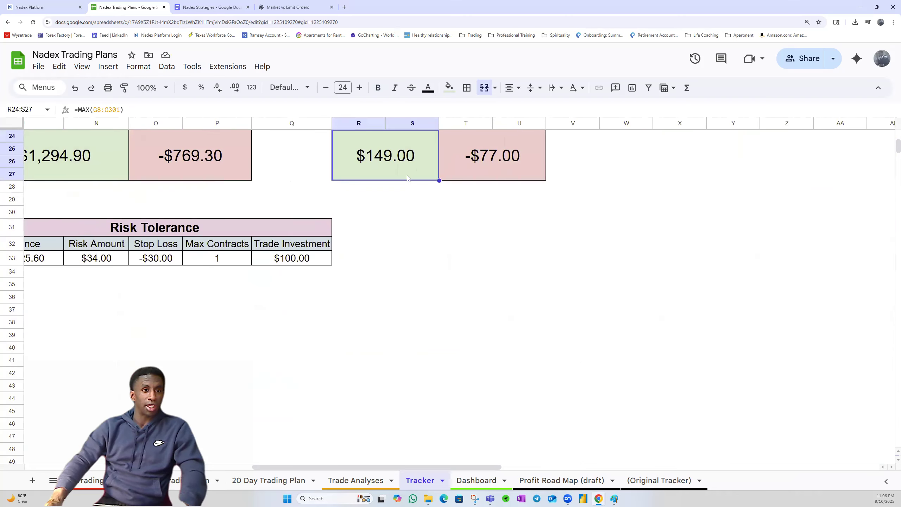
Review the September daily results in the Days of the Month table
scroll(443, 258, "up", 2)
scroll(451, 272, "up", 3)
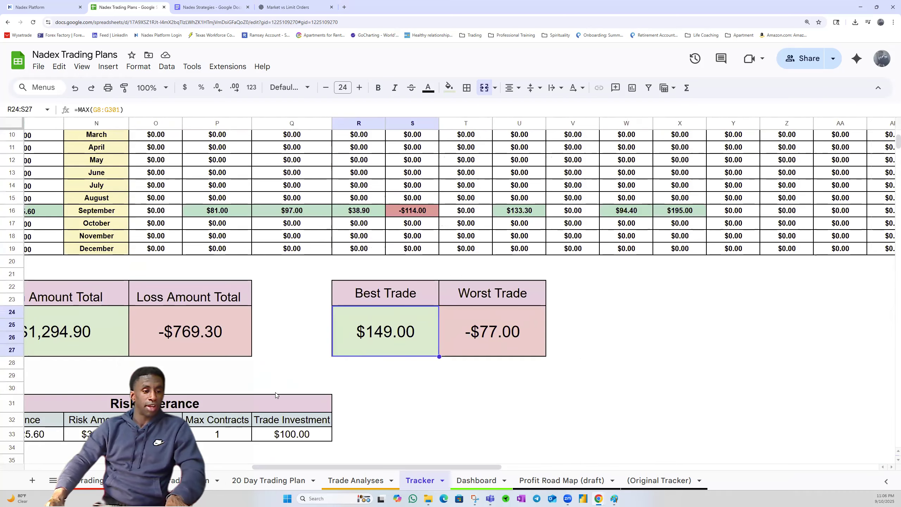
scroll(368, 312, "up", 4)
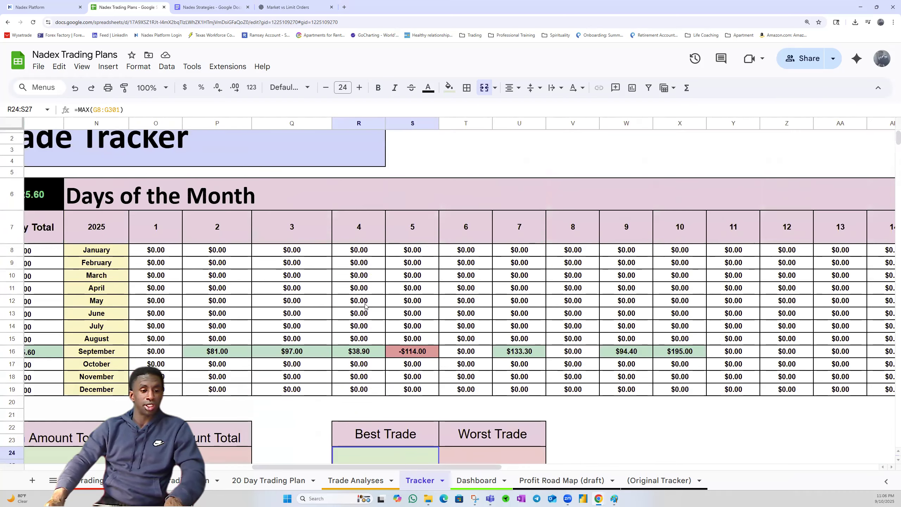
scroll(369, 313, "down", 1)
Open the Dashboard sheet and check the formulas behind Average Profit per Day, Wins, Losses and Win Percentage
key("ctrl+minus")
left_click(414, 489)
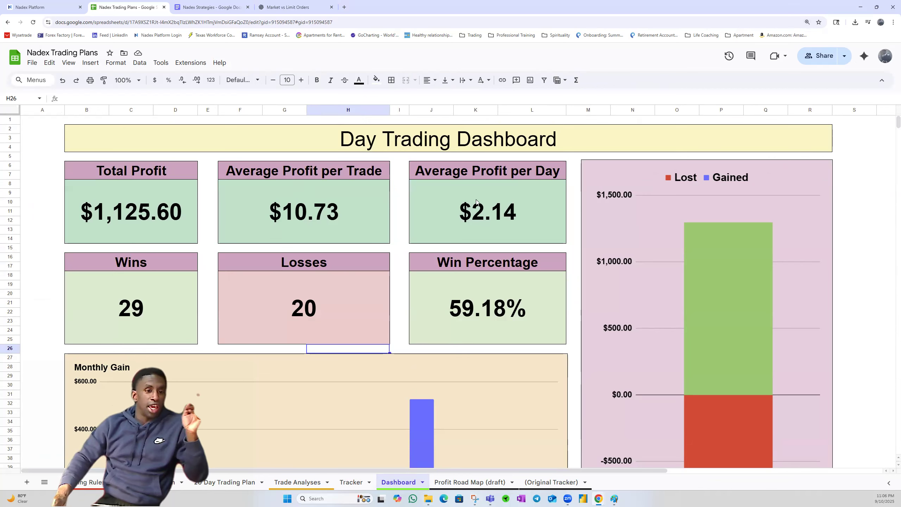
double_click(492, 220)
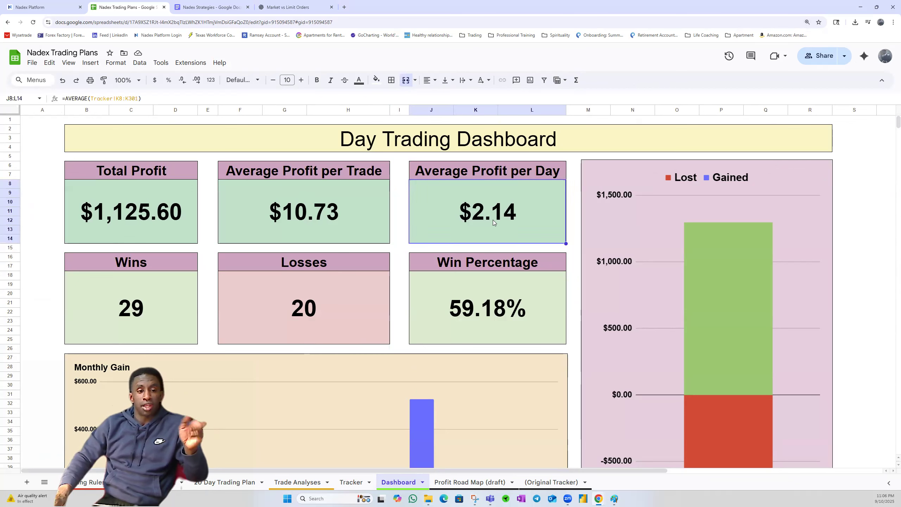
left_click(155, 281)
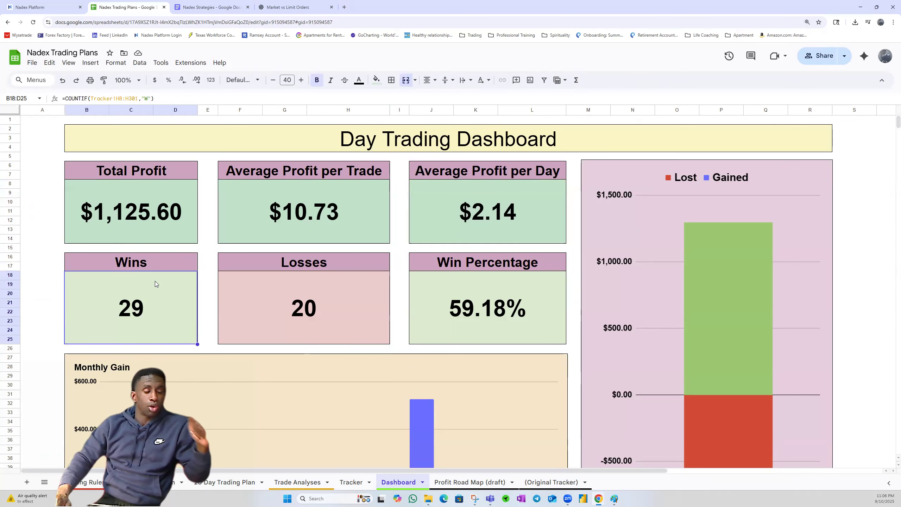
double_click(312, 282)
double_click(488, 308)
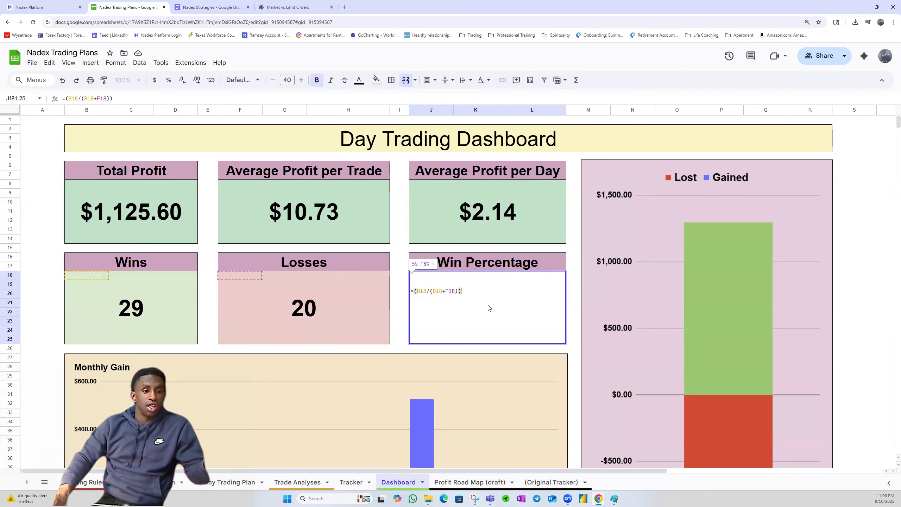
left_click(397, 312)
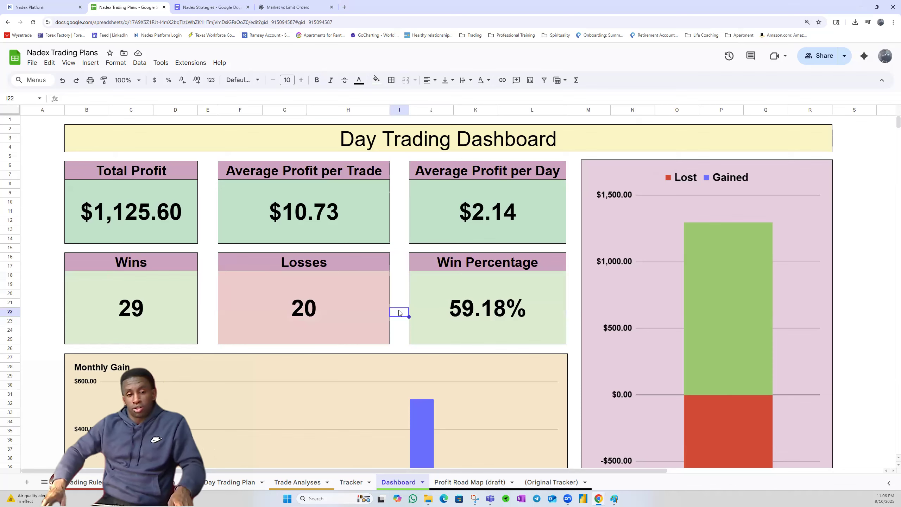
Examine the dashboard's Monthly Gain, Win Percentage and Day's Traded Profit charts against the summary figures
scroll(523, 196, "down", 4)
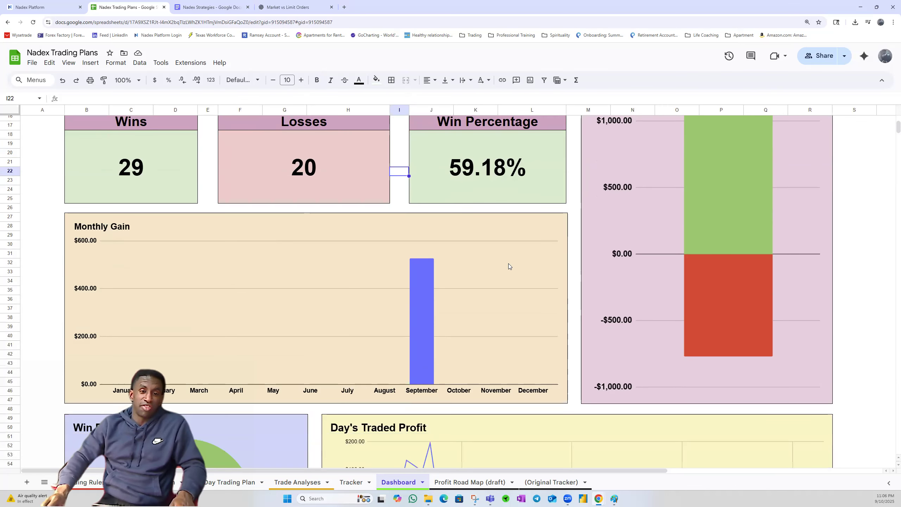
scroll(508, 266, "down", 2)
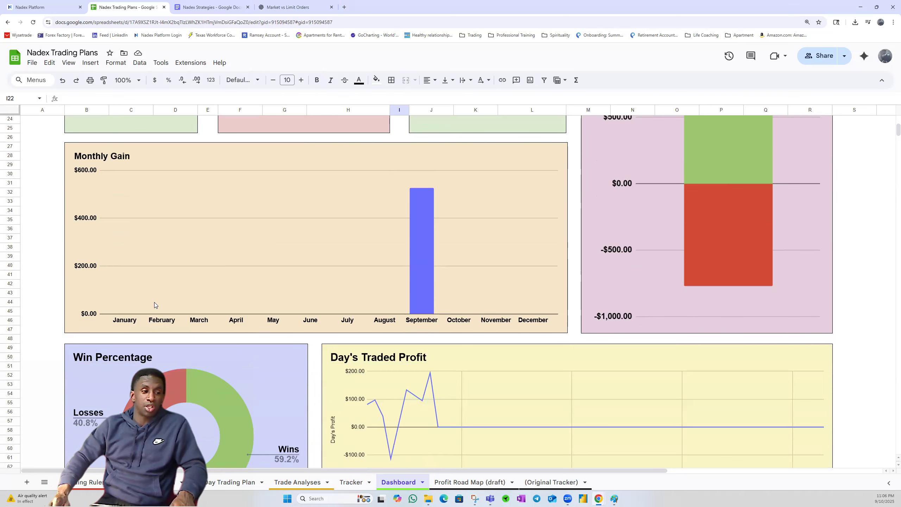
scroll(499, 240, "down", 5)
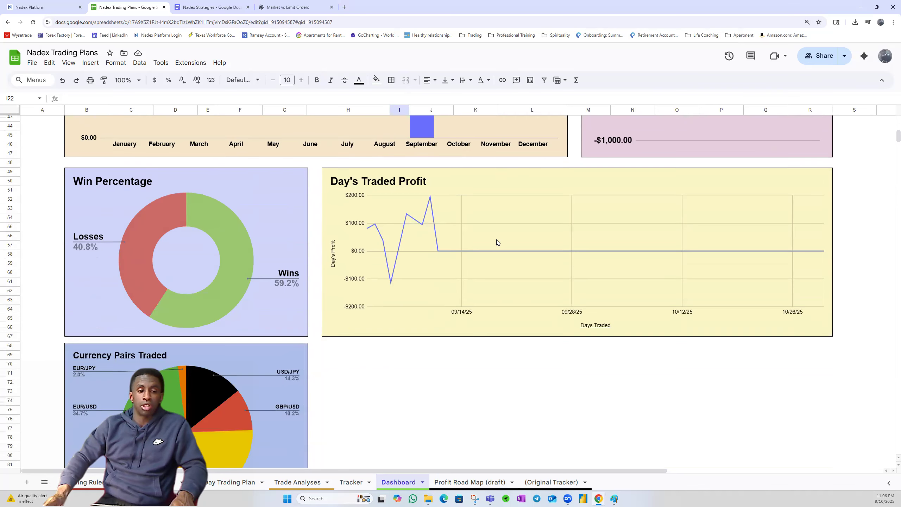
scroll(470, 241, "up", 1)
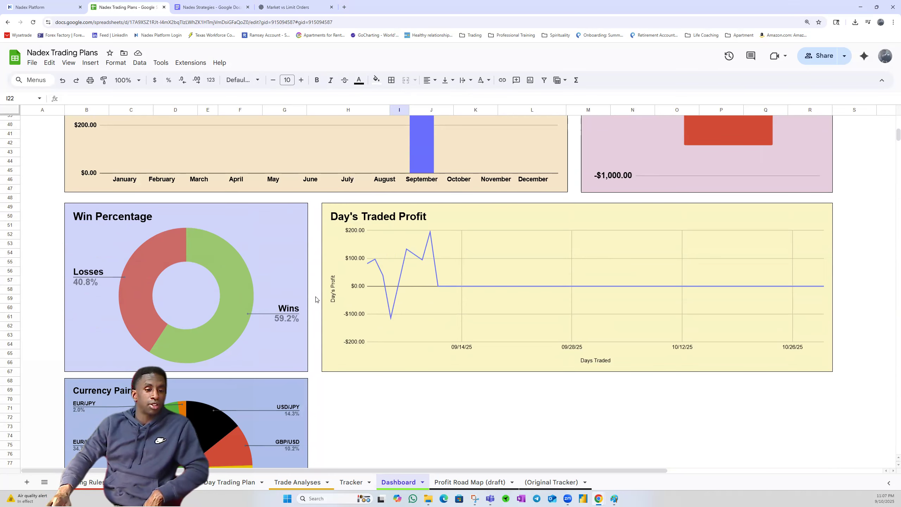
scroll(249, 279, "down", 3)
scroll(249, 279, "up", 1)
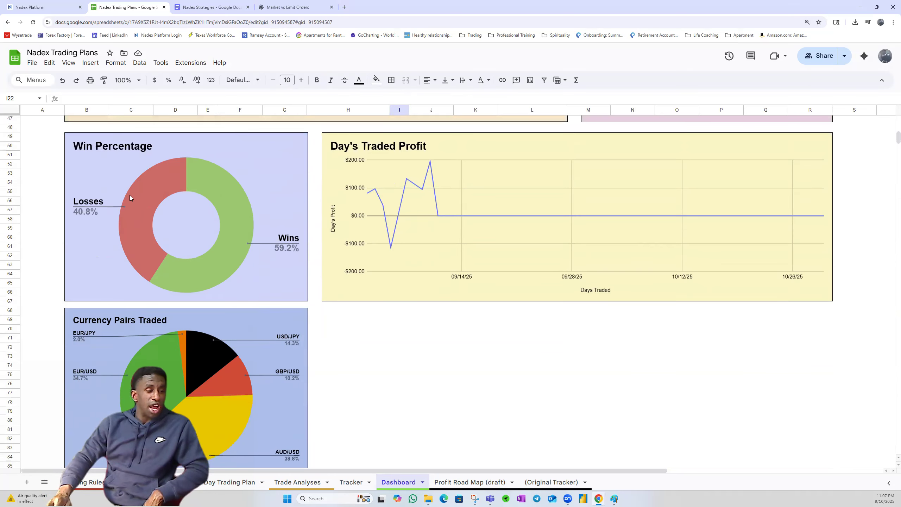
left_click(115, 178)
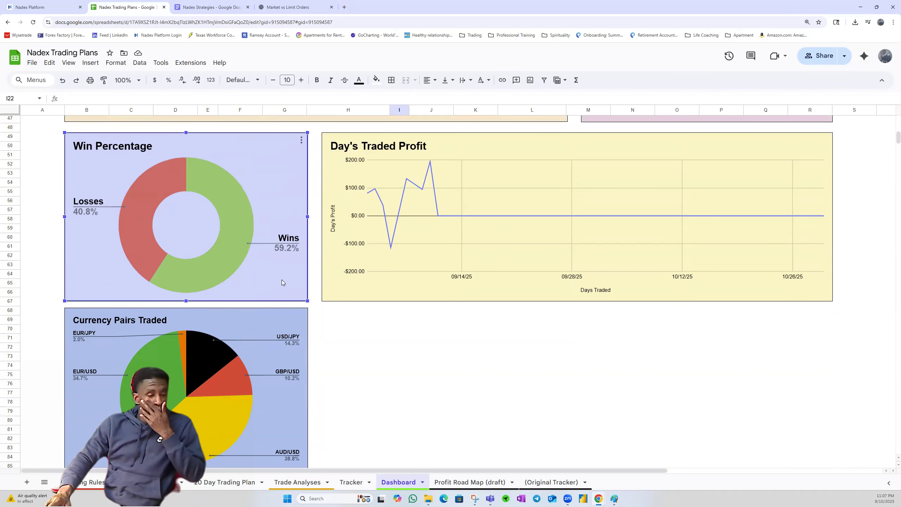
scroll(285, 276, "up", 12)
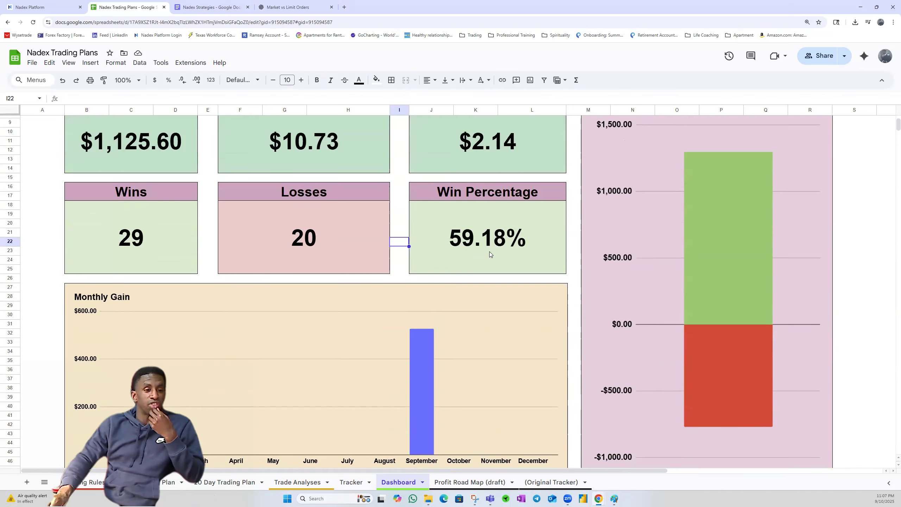
scroll(489, 252, "down", 15)
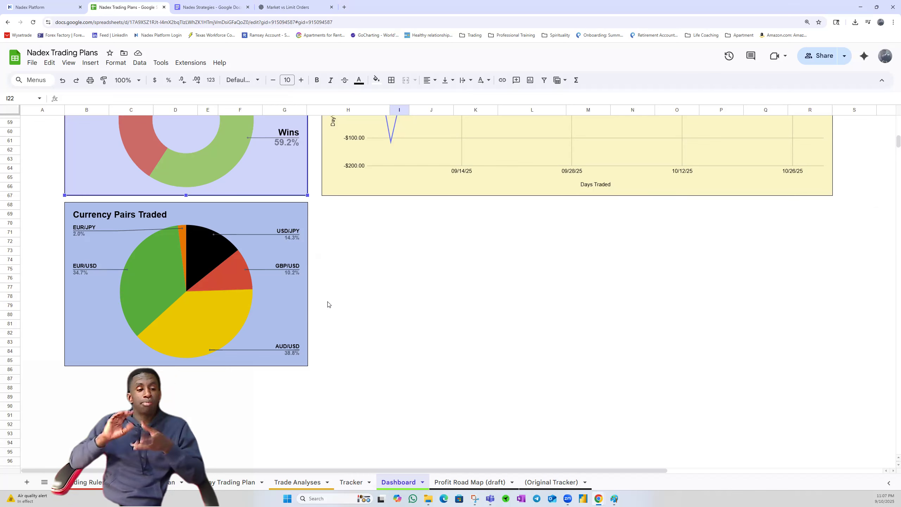
Inspect the AUD/USD, EUR/USD and EUR/JPY slices of the Currency Pairs Traded chart and return to the dashboard's summary figures
left_click(148, 260)
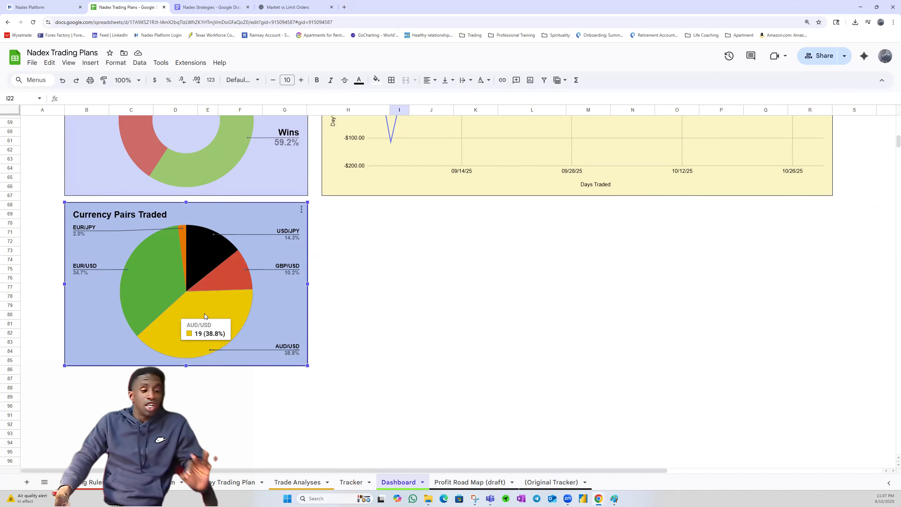
mouse_move(155, 291)
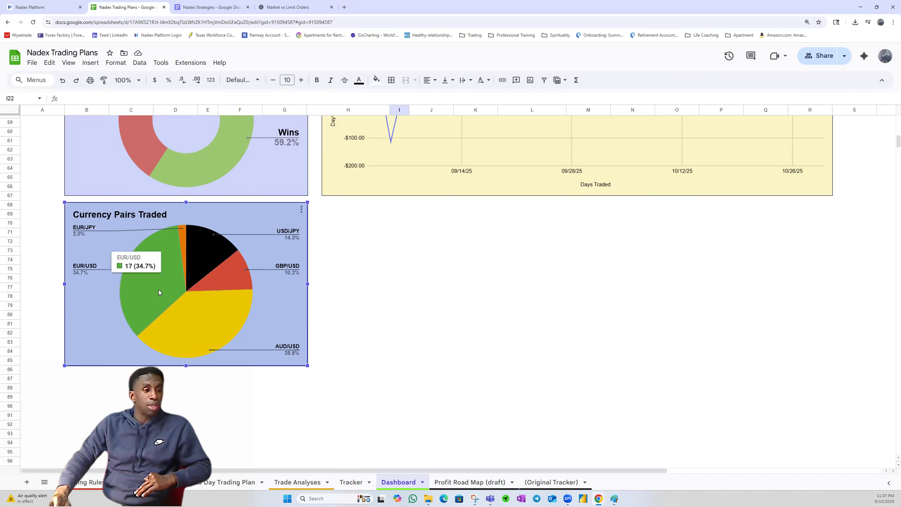
mouse_move(184, 246)
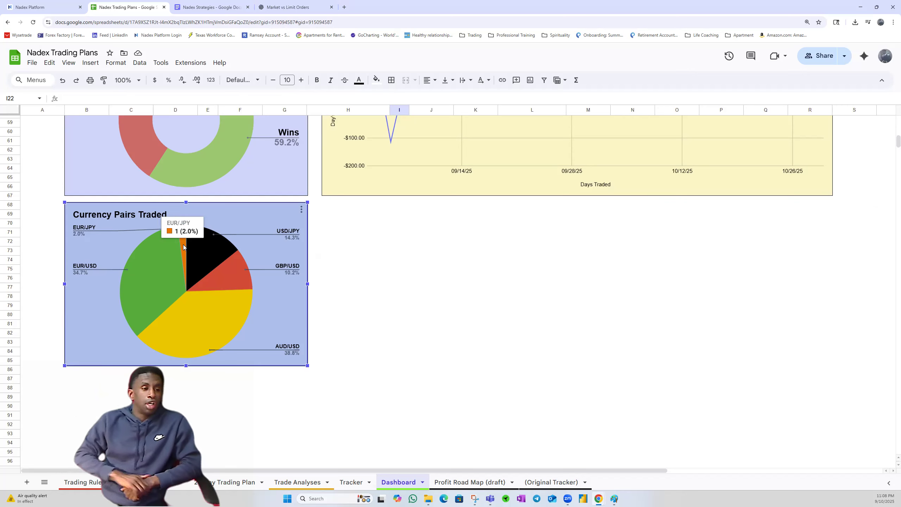
mouse_move(191, 316)
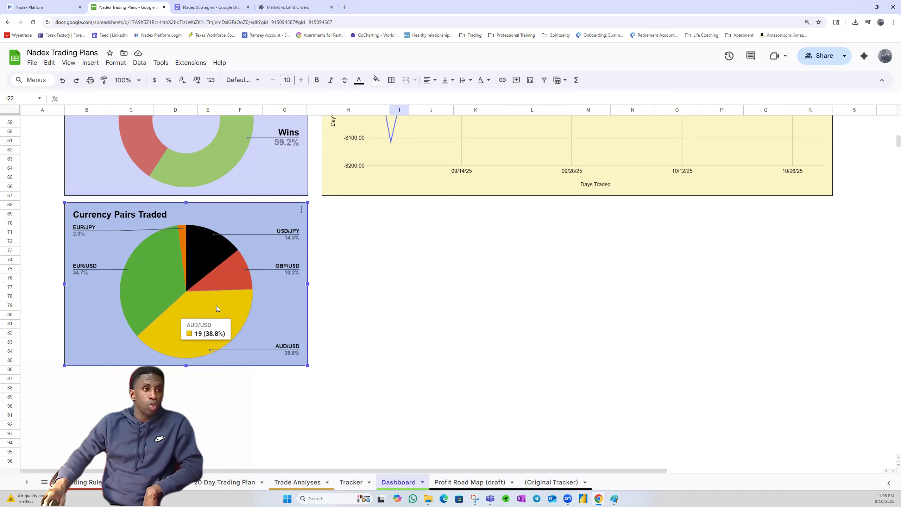
scroll(284, 217, "up", 9)
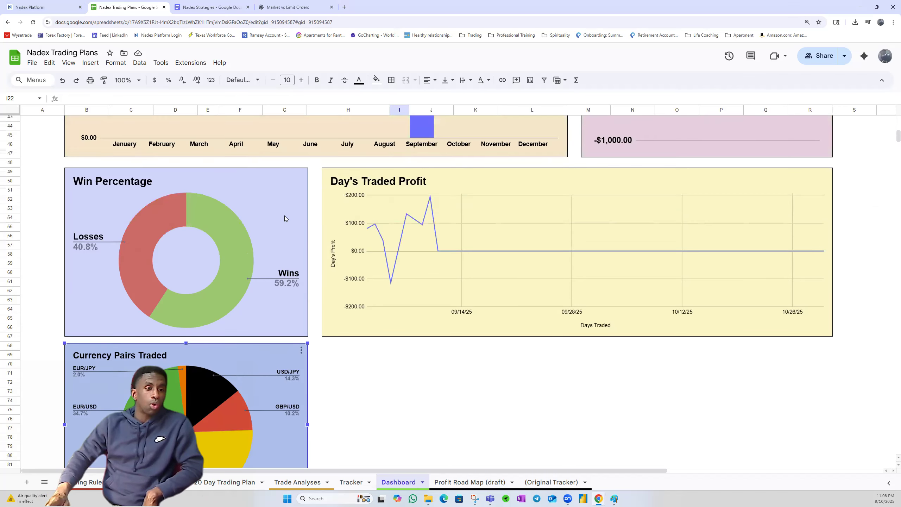
scroll(286, 218, "up", 6)
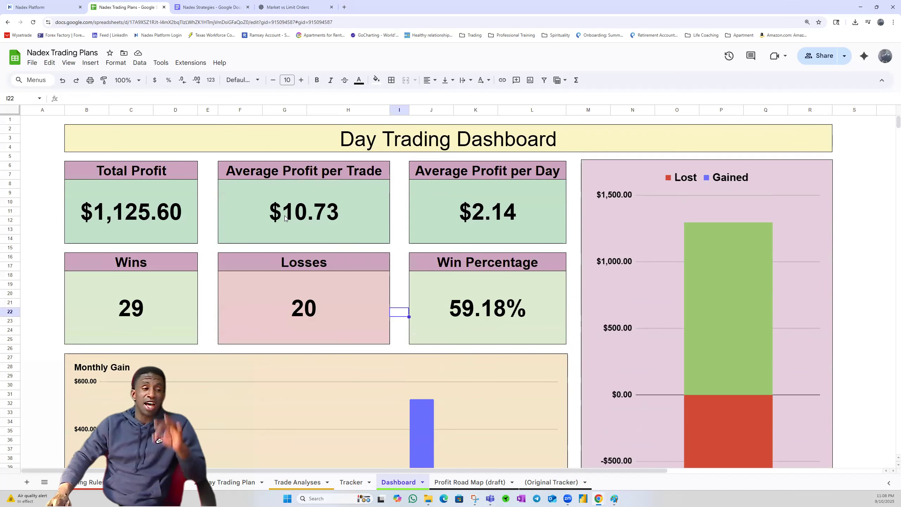
Switch to the Nadex Platform and show the EUR/USD chart in full screen with the markets list hidden
left_click(42, 7)
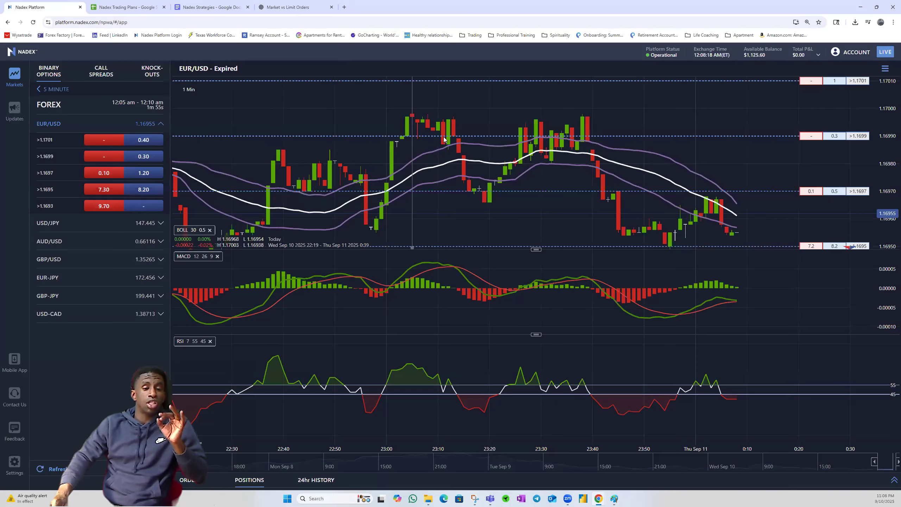
left_click_drag(444, 138, 418, 182)
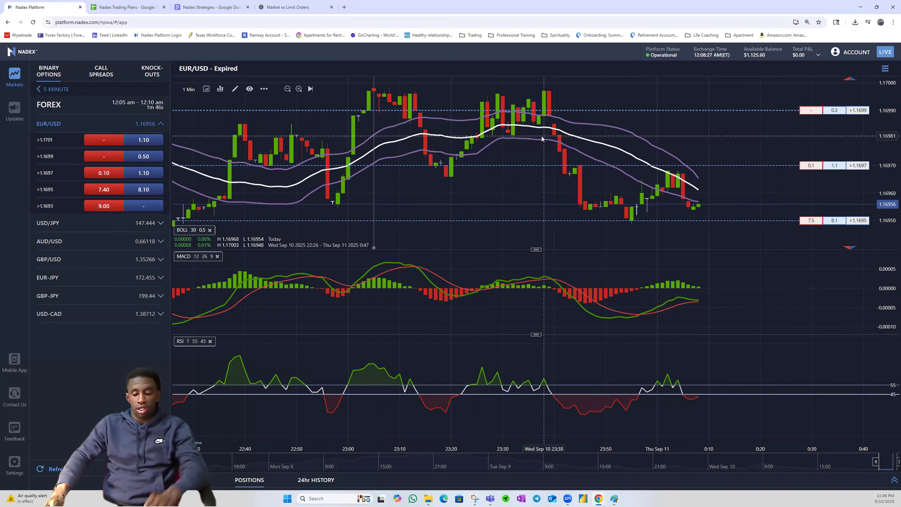
key("F11")
left_click(12, 41)
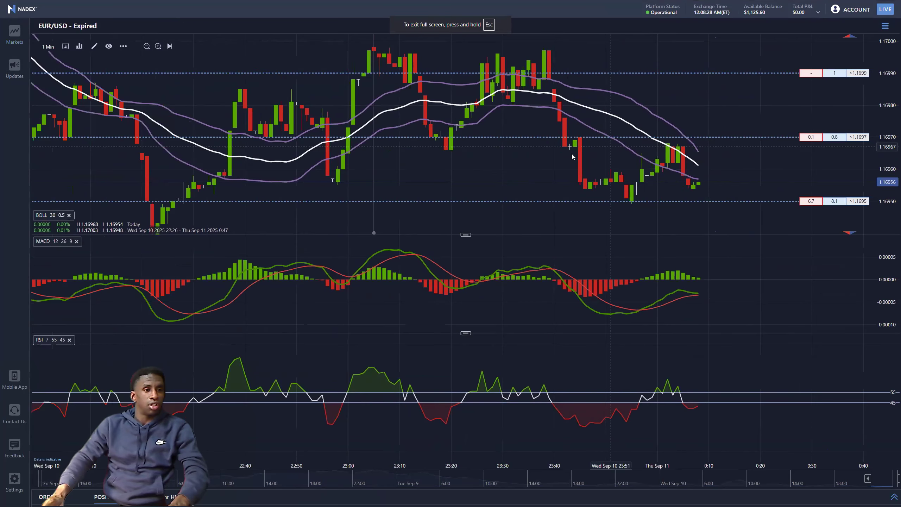
Examine the 1-minute EUR/USD candles against the Bollinger, MACD and RSI indicators, from the latest prices back to around 23:00
scroll(550, 160, "up", 1)
scroll(575, 135, "up", 1)
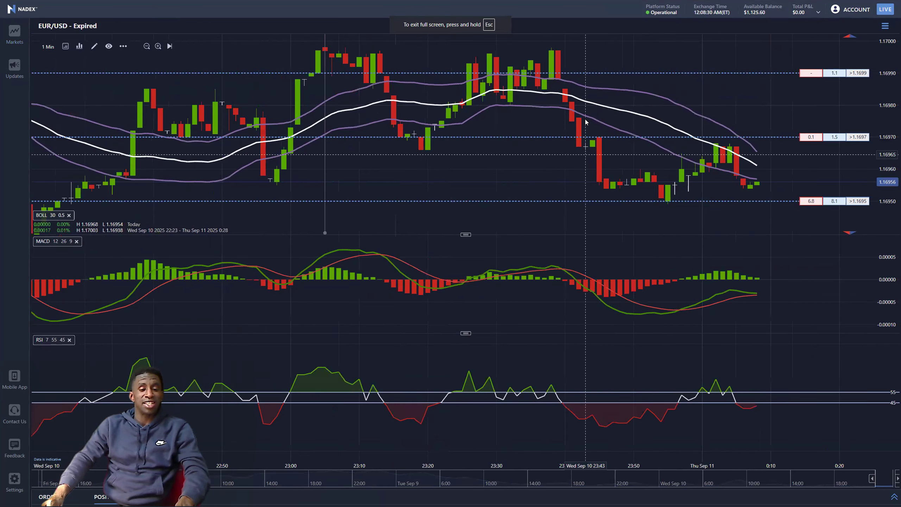
scroll(830, 108, "up", 2)
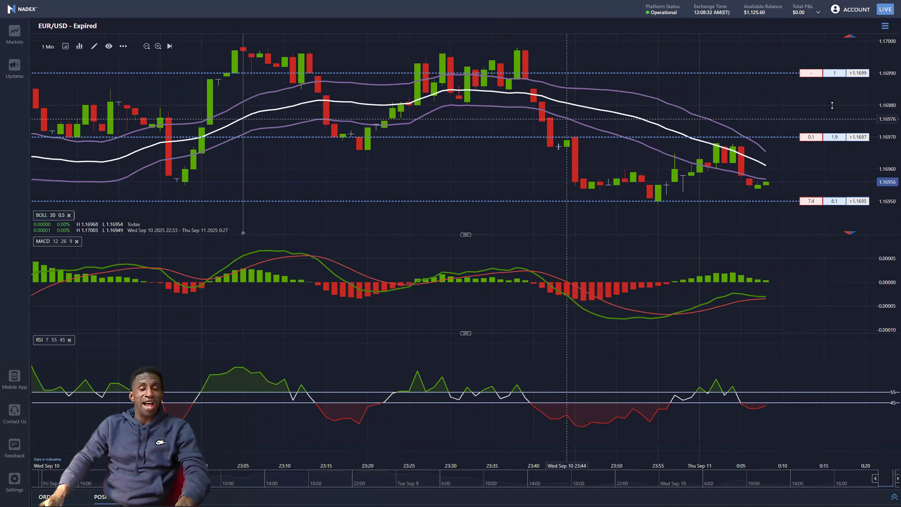
left_click_drag(833, 107, 831, 94)
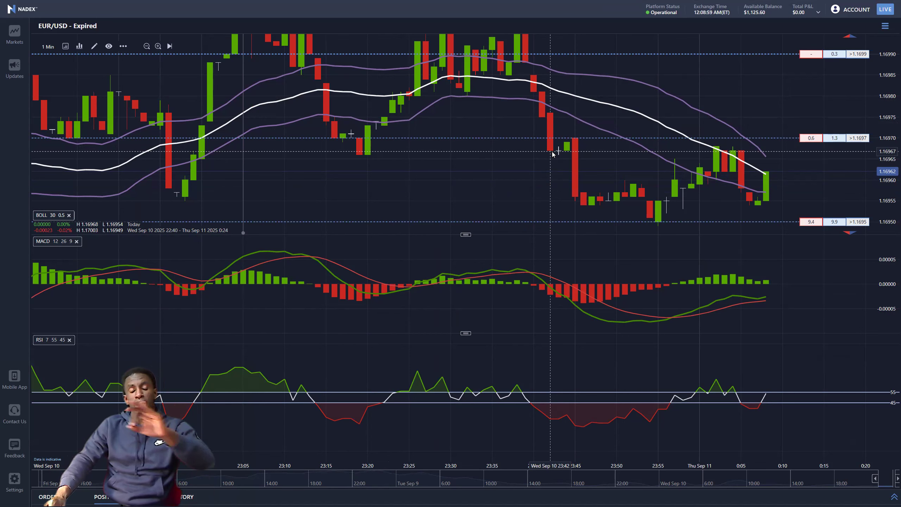
left_click_drag(548, 134, 564, 185)
left_click_drag(466, 157, 604, 148)
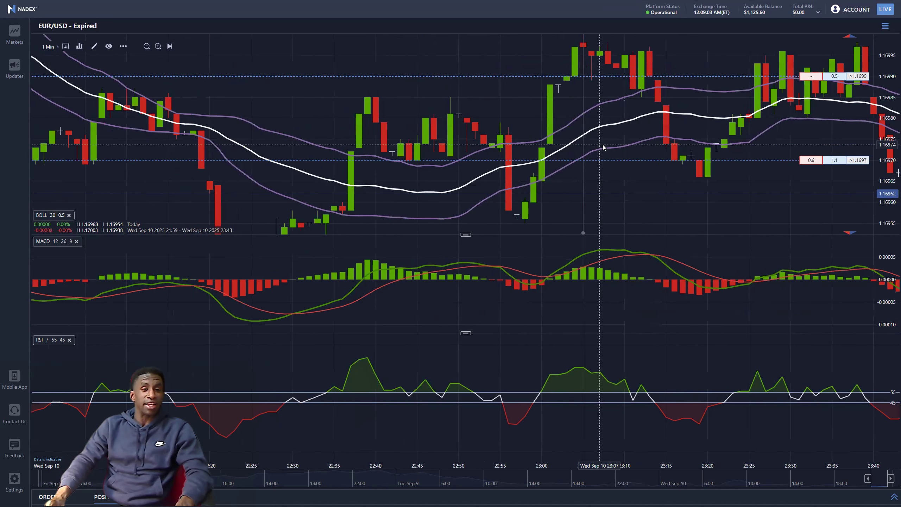
scroll(548, 148, "up", 1)
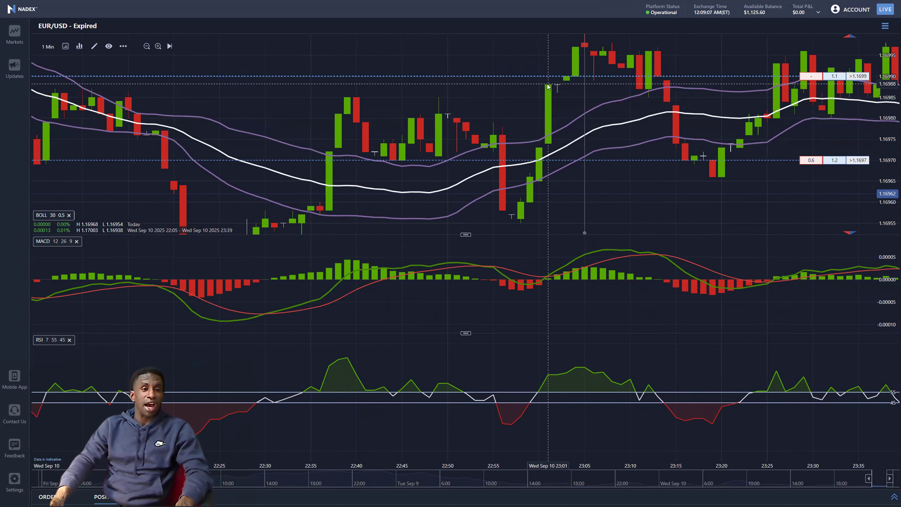
left_click_drag(552, 87, 528, 96)
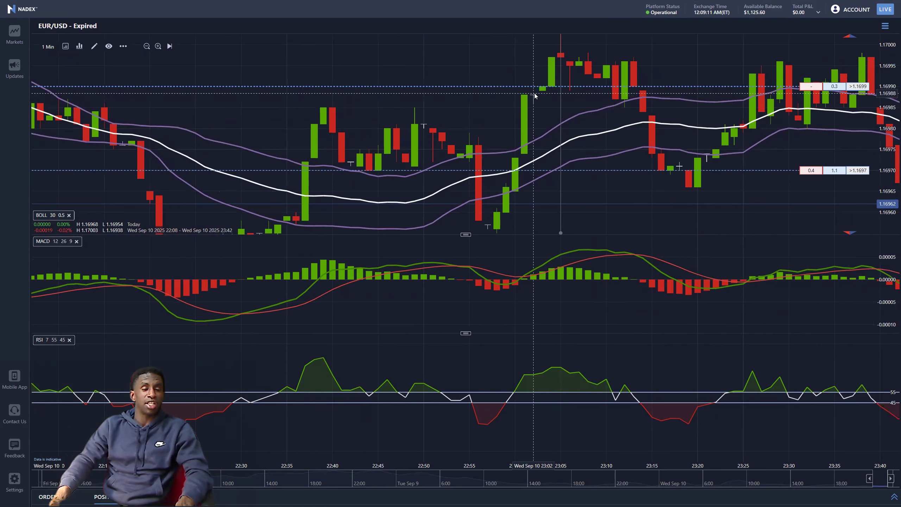
Examine the EUR/USD candles from 23:00 to 23:05 against the Bollinger bands, MACD and RSI
left_click_drag(844, 157, 841, 128)
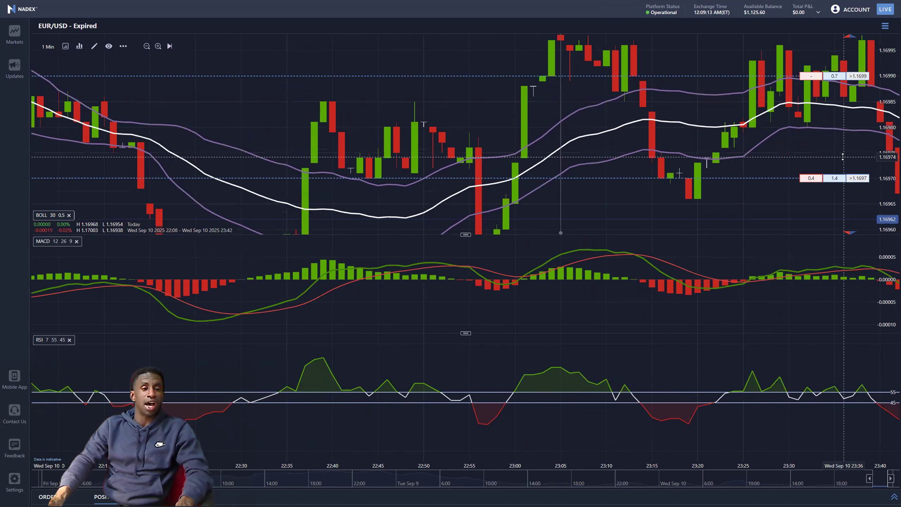
left_click_drag(551, 103, 491, 123)
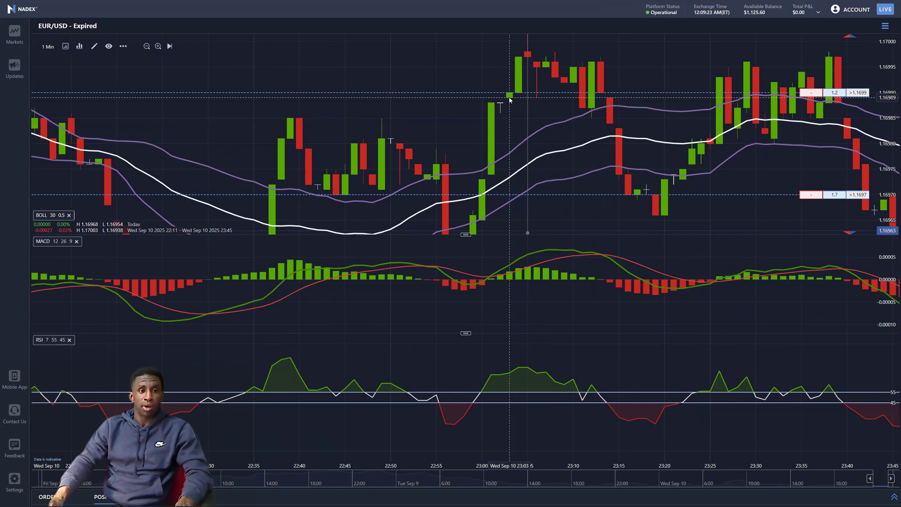
left_click_drag(509, 101, 463, 103)
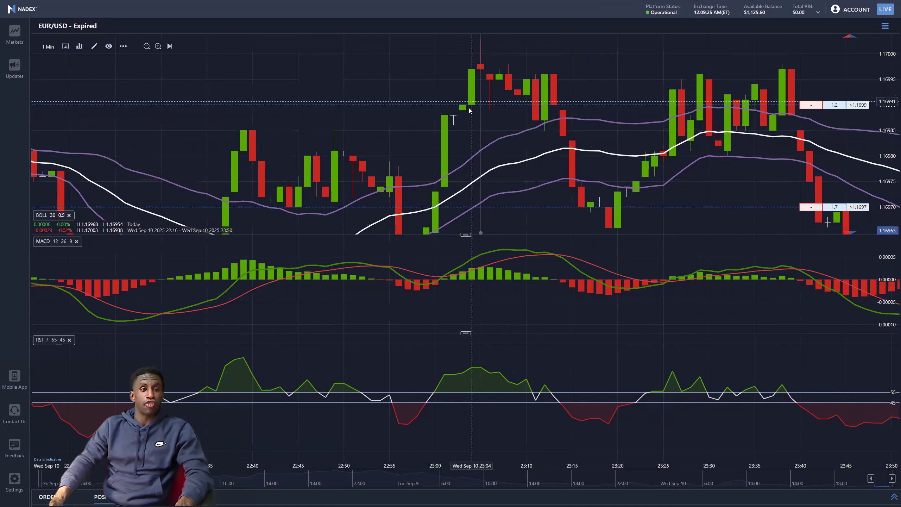
scroll(463, 102, "down", 1)
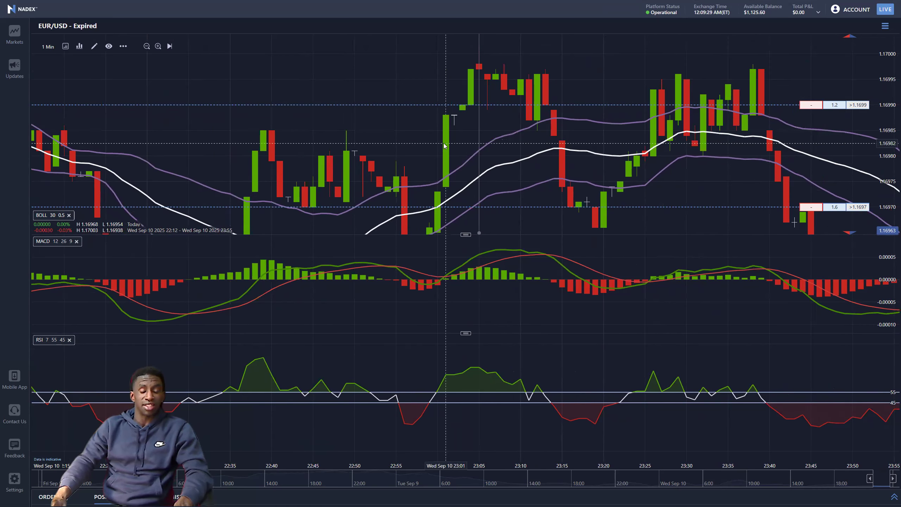
Examine the earlier EUR/USD moves around 22:20 against the Bollinger bands, MACD and RSI, including a wider time range
left_click_drag(603, 62, 826, 145)
left_click_drag(473, 151, 568, 136)
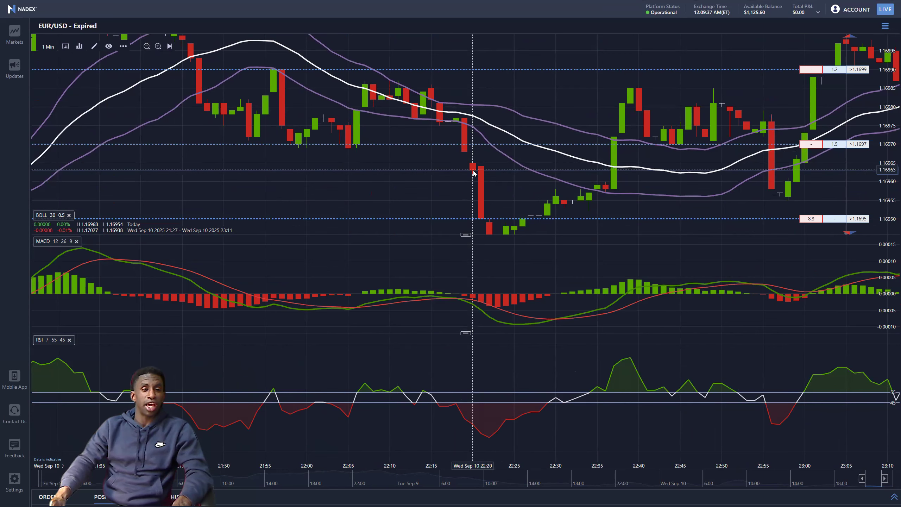
mouse_move(475, 176)
left_mouse_down()
mouse_move(476, 149)
mouse_move(476, 186)
left_mouse_up()
mouse_move(816, 120)
left_mouse_down()
mouse_move(819, 88)
mouse_move(822, 114)
left_mouse_up()
scroll(677, 98, "down", 1)
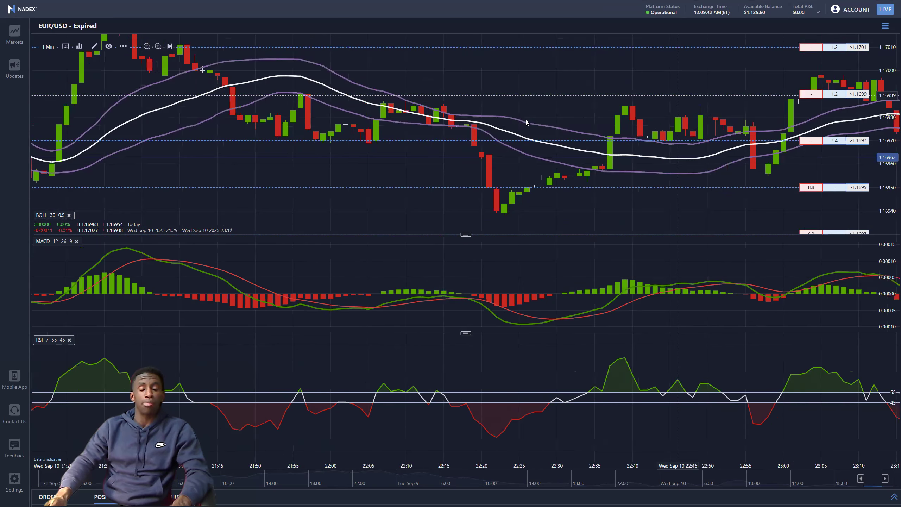
scroll(526, 120, "down", 1)
left_click_drag(574, 149, 580, 159)
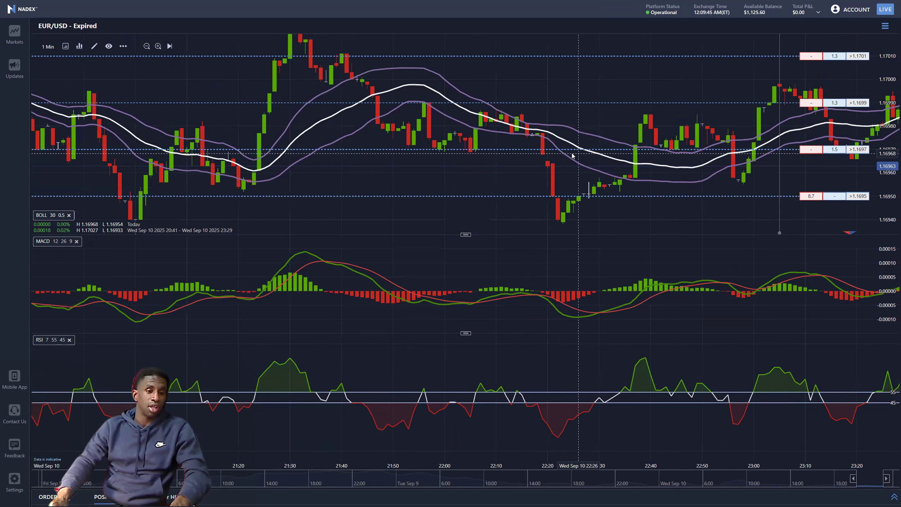
scroll(553, 155, "up", 2)
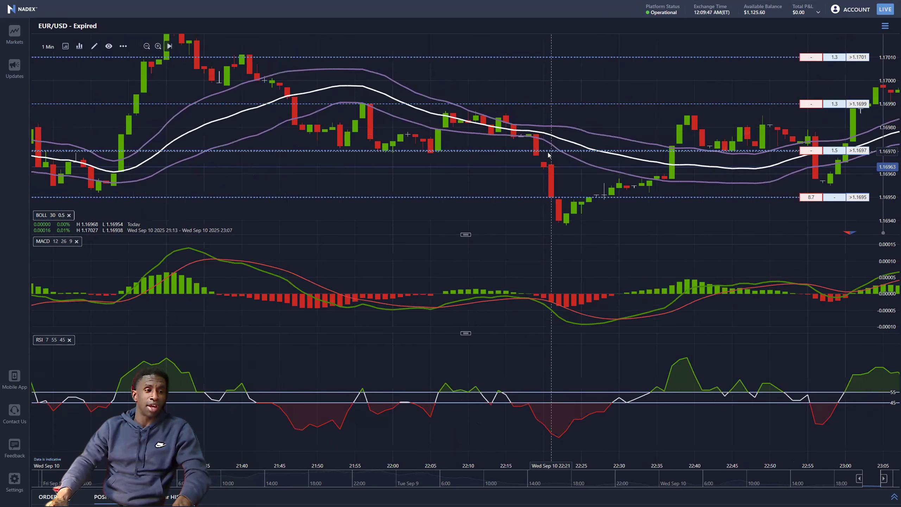
scroll(549, 155, "down", 1)
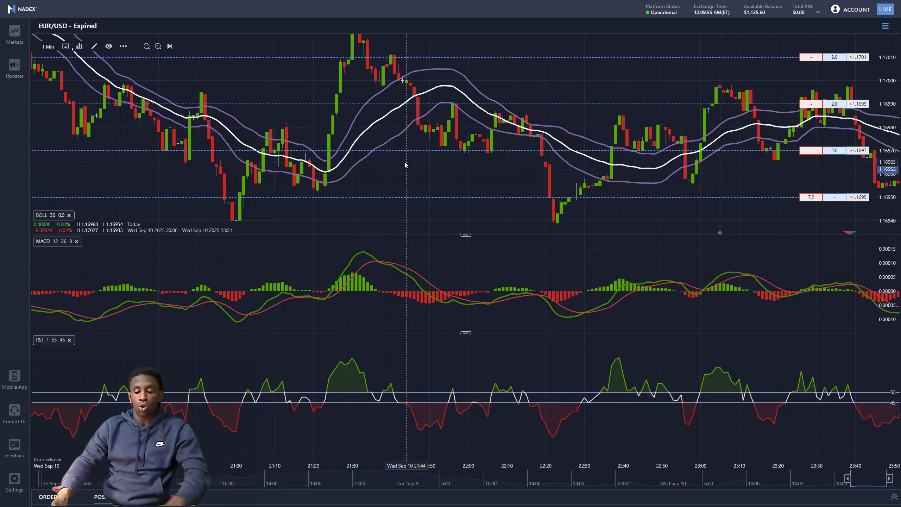
Open the account's History report, check the Order History option and keep Transaction History as the report shown
left_click(848, 14)
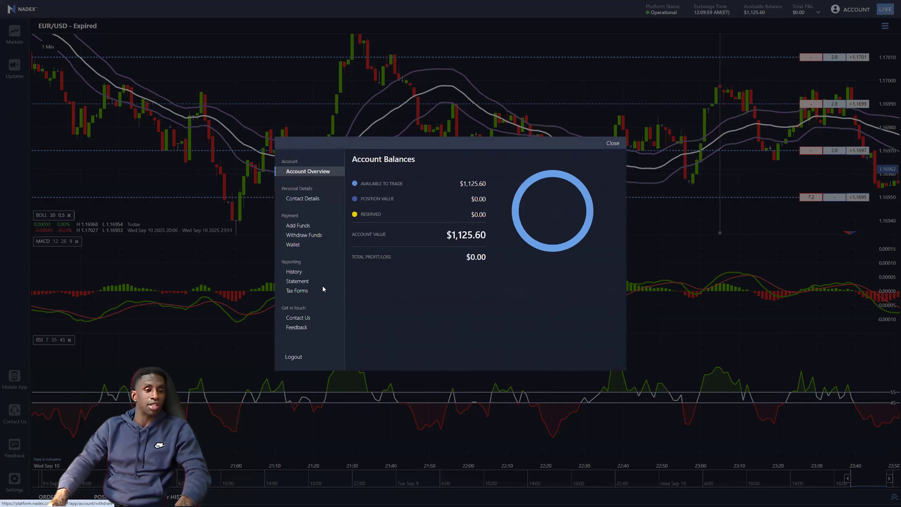
left_click(304, 272)
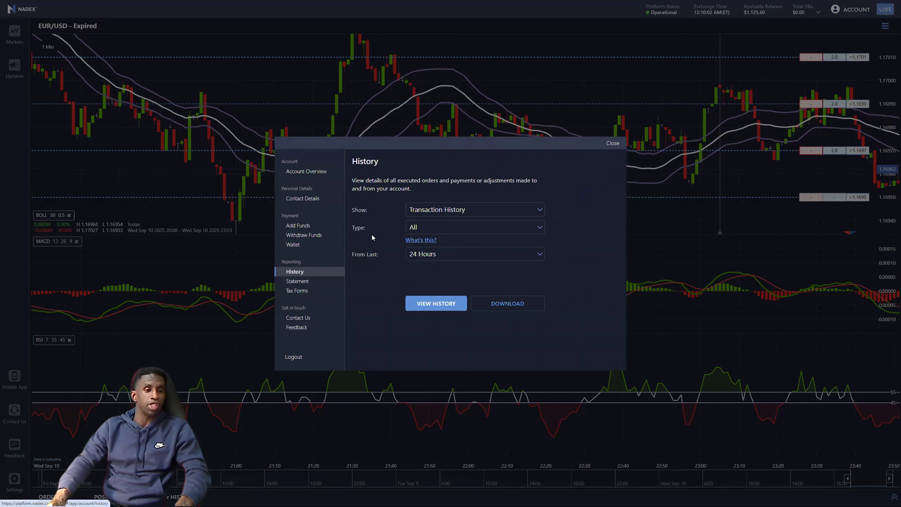
left_click(443, 212)
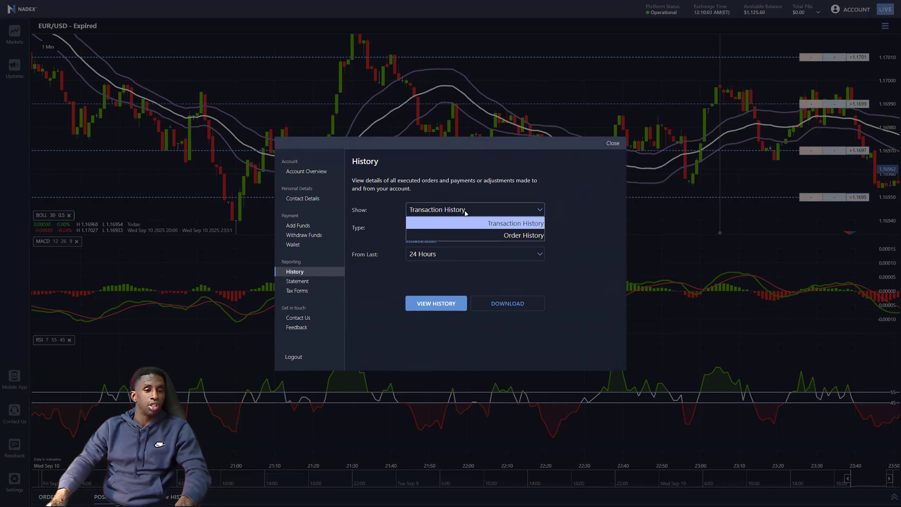
left_click(479, 219)
left_click(474, 212)
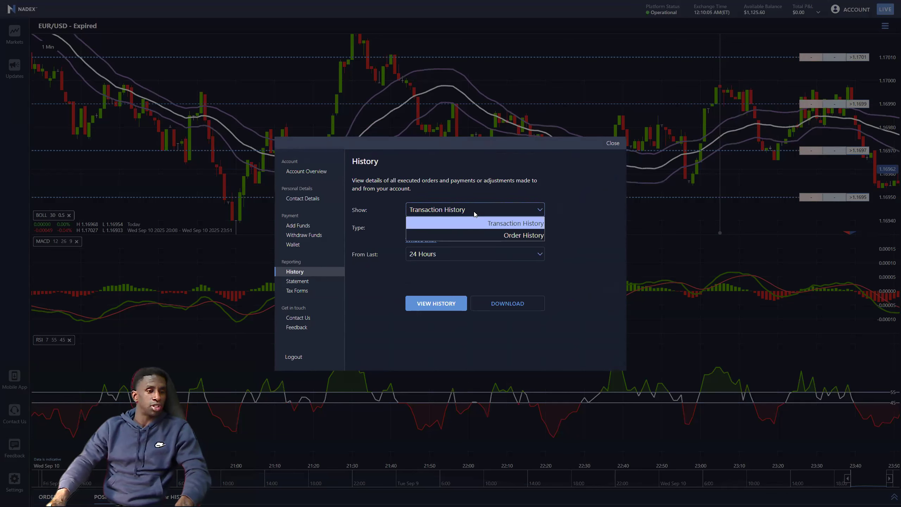
left_click(482, 235)
left_click(489, 213)
left_click(489, 223)
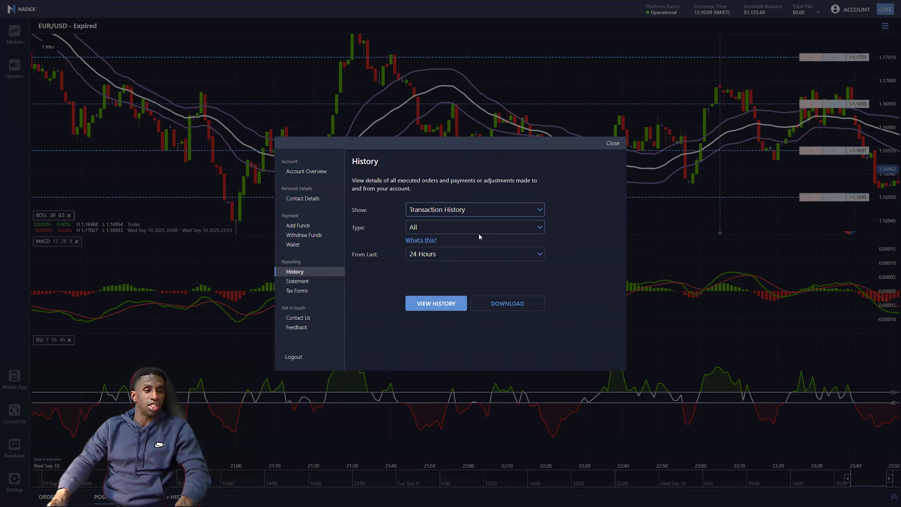
Show the transaction history for the last 30 days
left_click(441, 251)
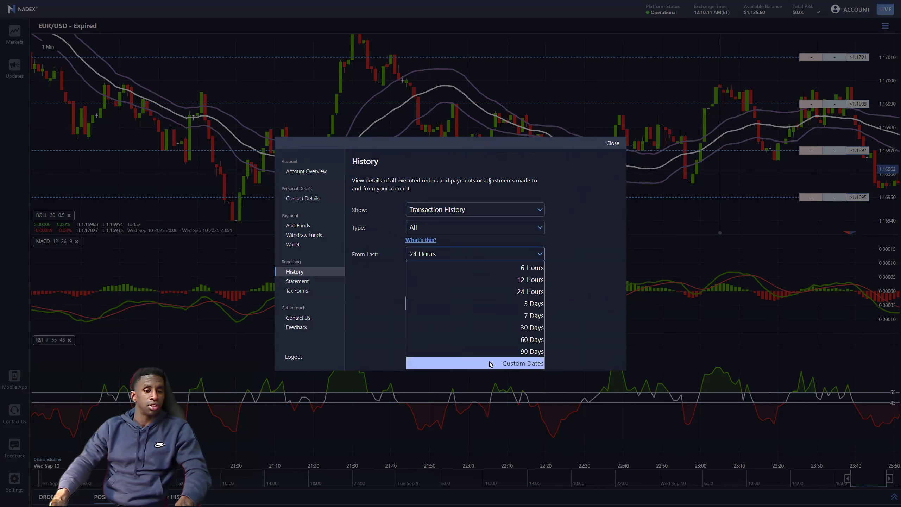
left_click(529, 327)
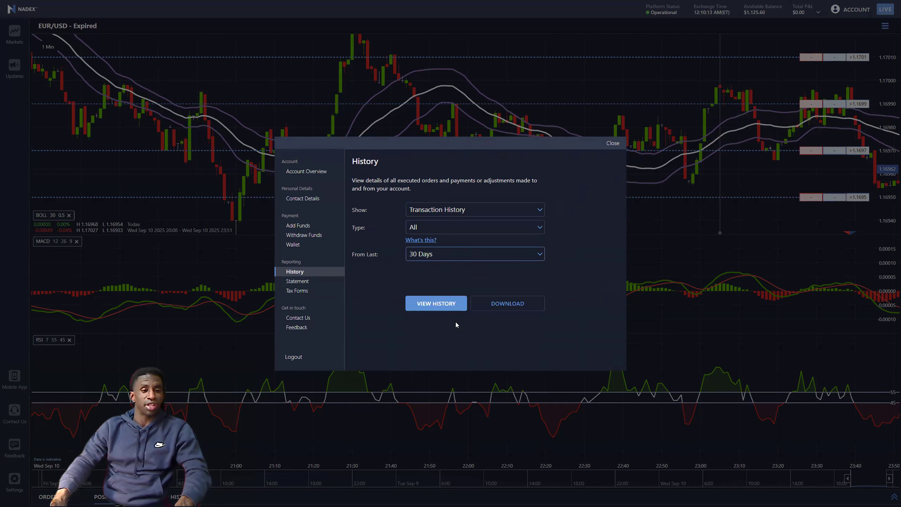
left_click(435, 303)
Find the 09/02/2025 deposit at the oldest end of the transaction history, highlight it and enlarge the page to 300%
scroll(535, 292, "down", 10)
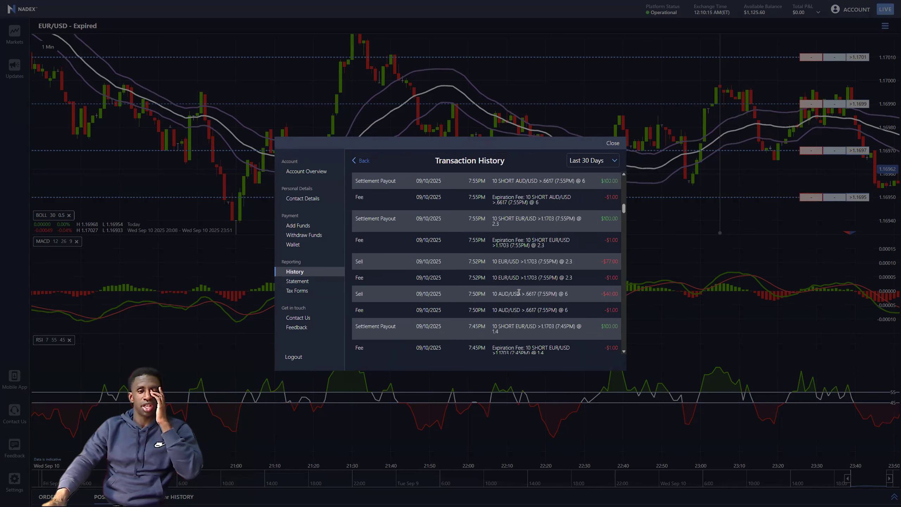
scroll(536, 292, "down", 10)
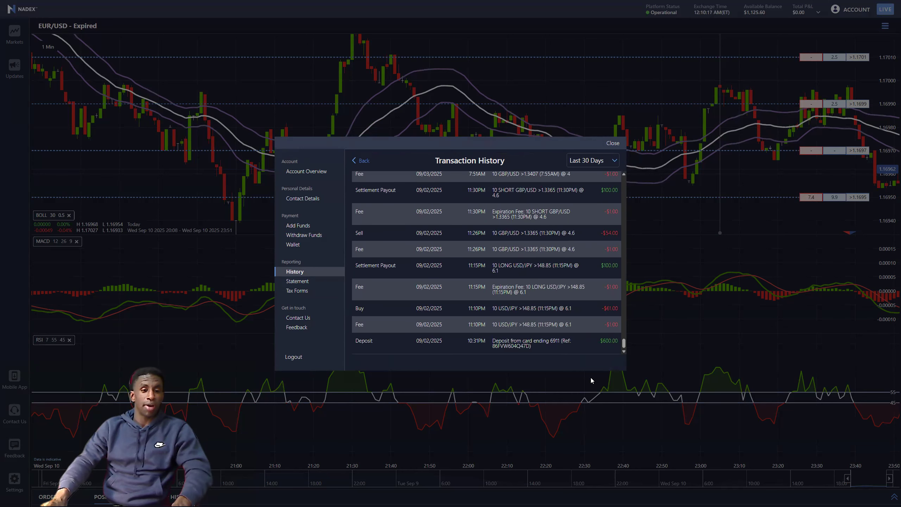
left_click_drag(590, 341, 511, 349)
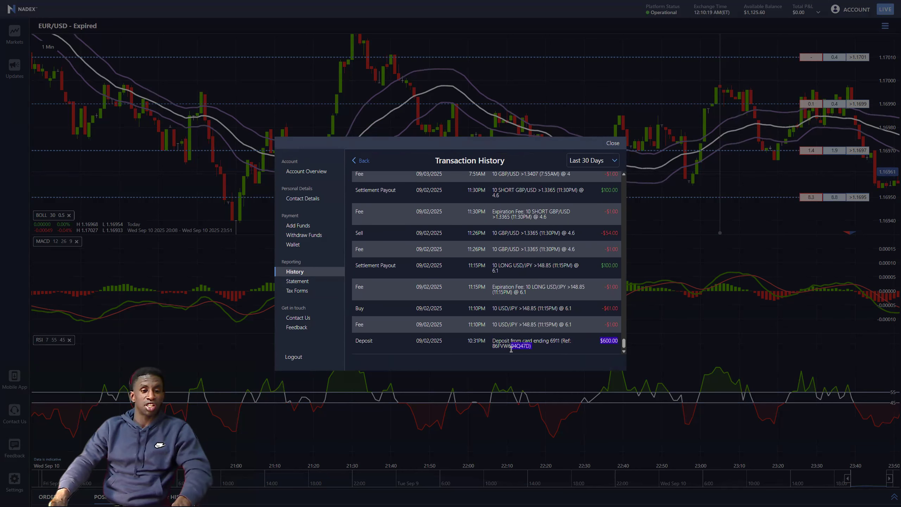
key("ctrl+plus")
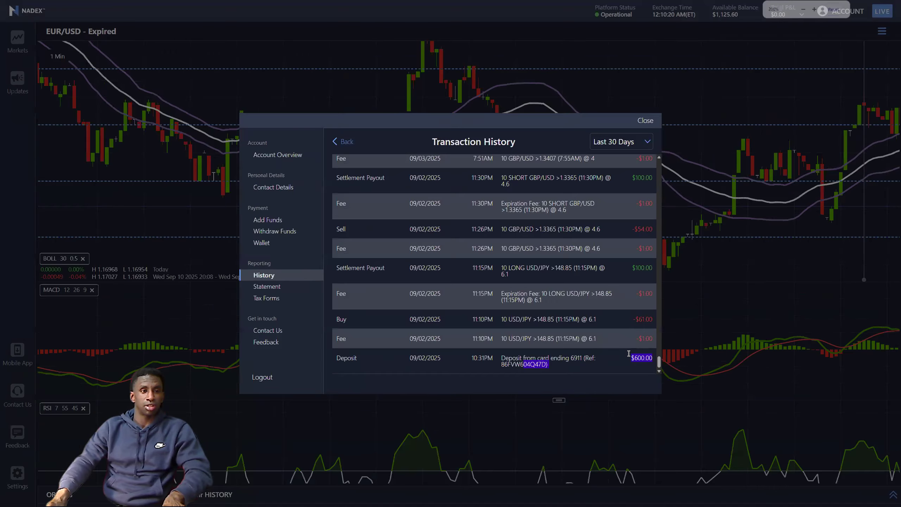
key("ctrl+plus")
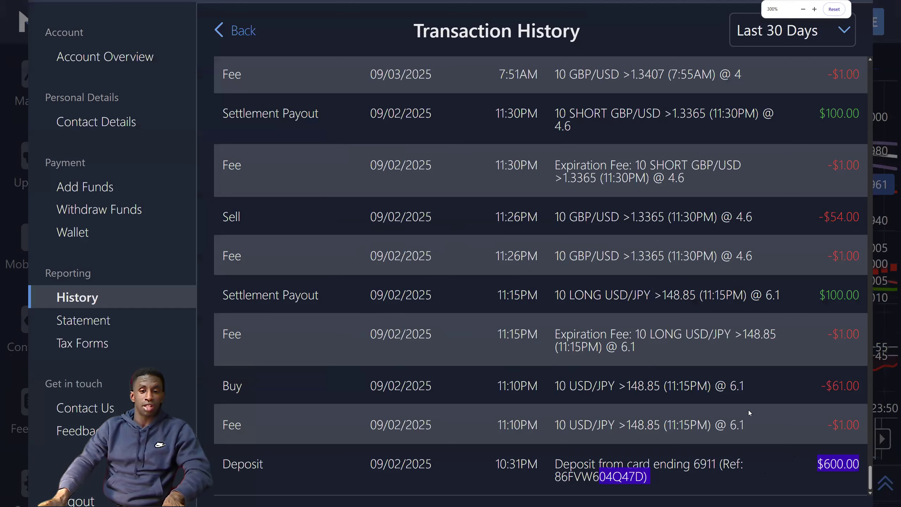
Review the trades, fees and settlement payouts from 09/03/2025 to 09/10/2025, and reduce the page zoom to 150%
scroll(790, 452, "up", 8)
scroll(746, 400, "up", 6)
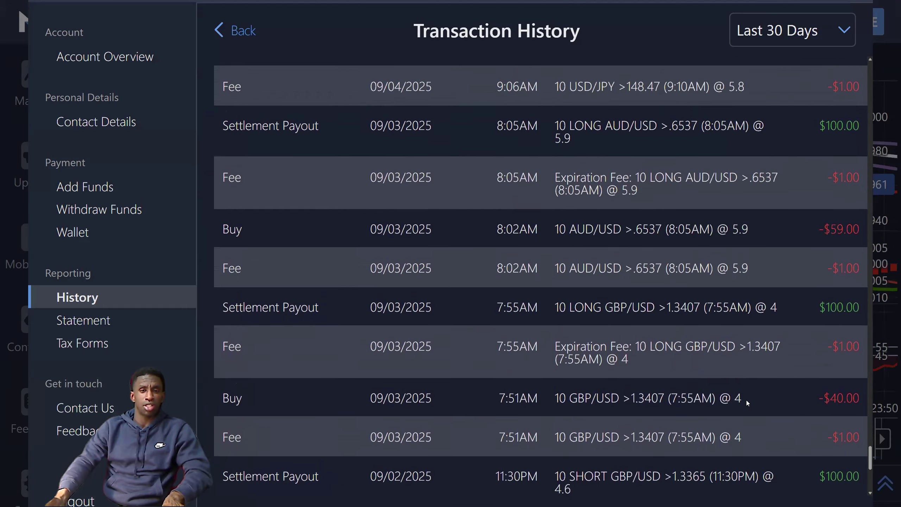
scroll(868, 392, "up", 6)
scroll(853, 99, "up", 10)
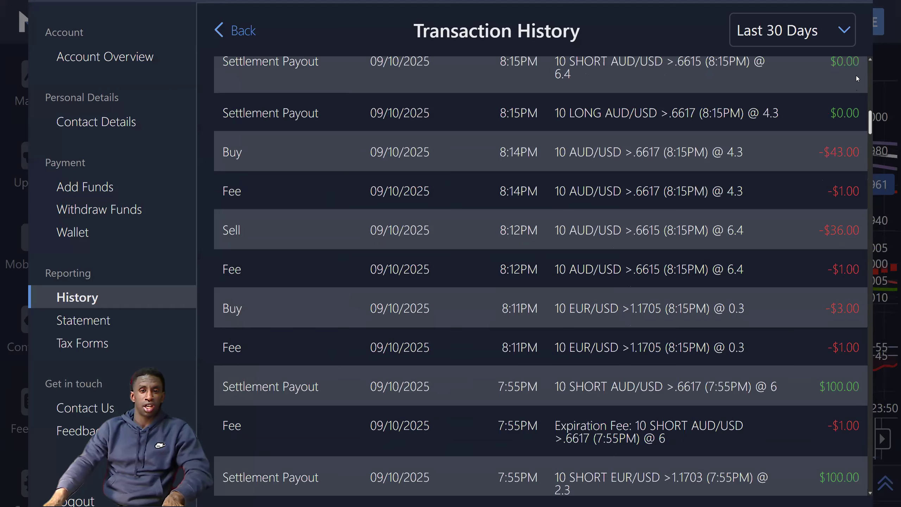
scroll(858, 71, "up", 5)
scroll(816, 142, "down", 5)
scroll(752, 188, "down", 6)
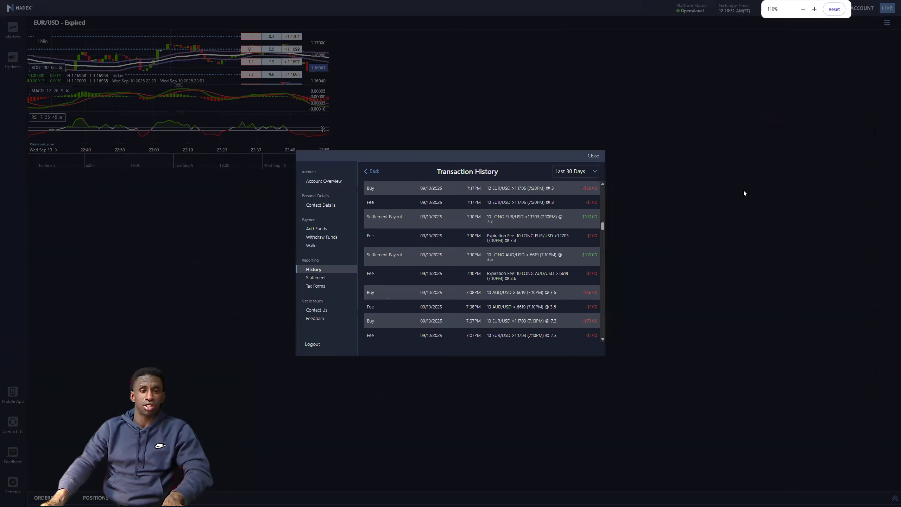
scroll(726, 196, "up", 2)
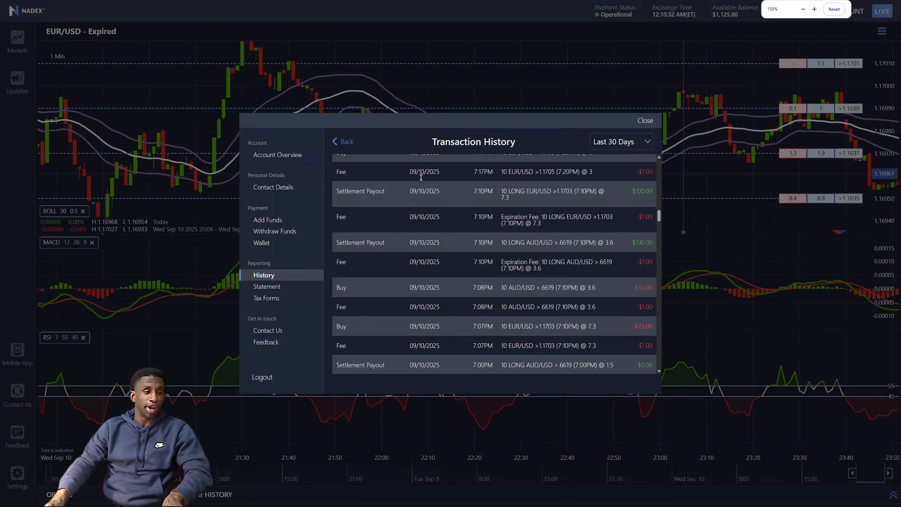
Close the transaction history, return to the EUR/USD chart and leave full screen
left_click(645, 120)
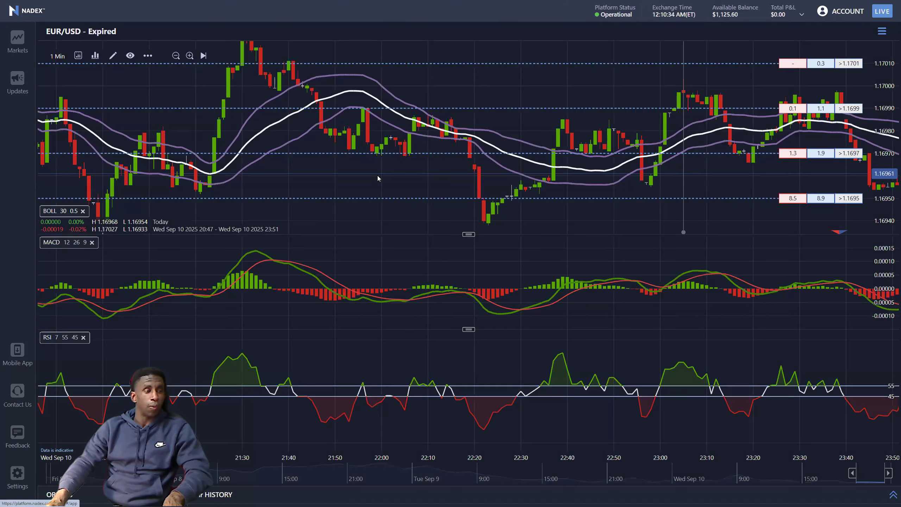
scroll(382, 177, "up", 2)
key("F11")
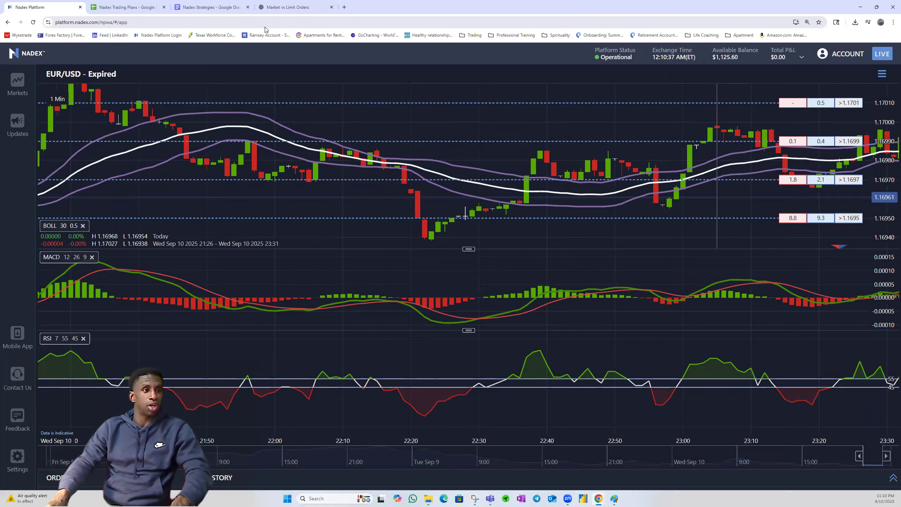
Switch to the Nadex Strategies document in Google Docs and examine the Project 5 MEGA Cross buy and sell trade checklists
left_click(212, 7)
scroll(423, 245, "down", 10)
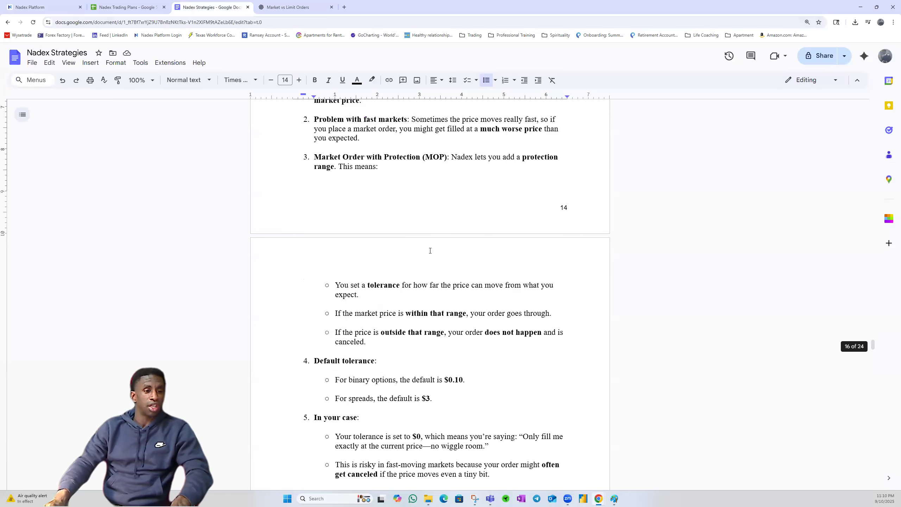
scroll(423, 244, "down", 10)
scroll(436, 258, "down", 10)
scroll(440, 282, "down", 20)
scroll(453, 277, "down", 10)
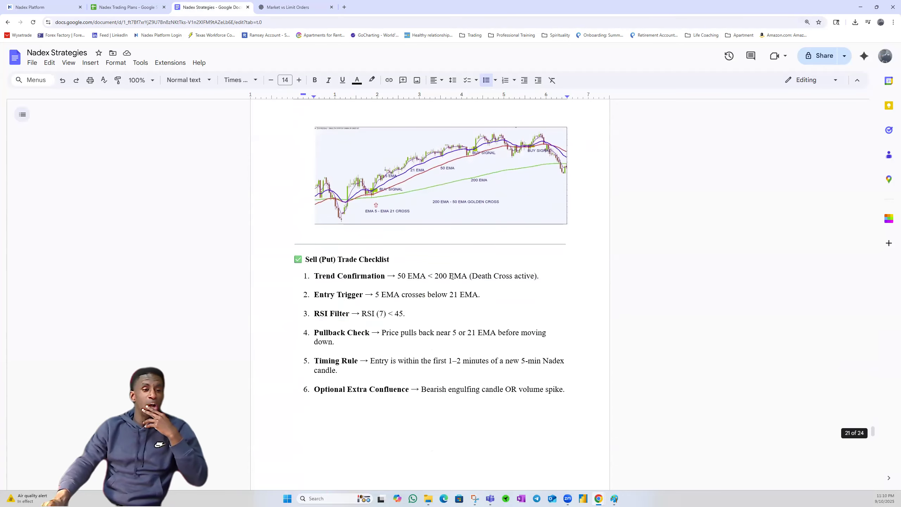
scroll(453, 277, "up", 11)
scroll(454, 277, "up", 2)
scroll(453, 276, "down", 16)
scroll(447, 288, "up", 6)
scroll(447, 289, "up", 10)
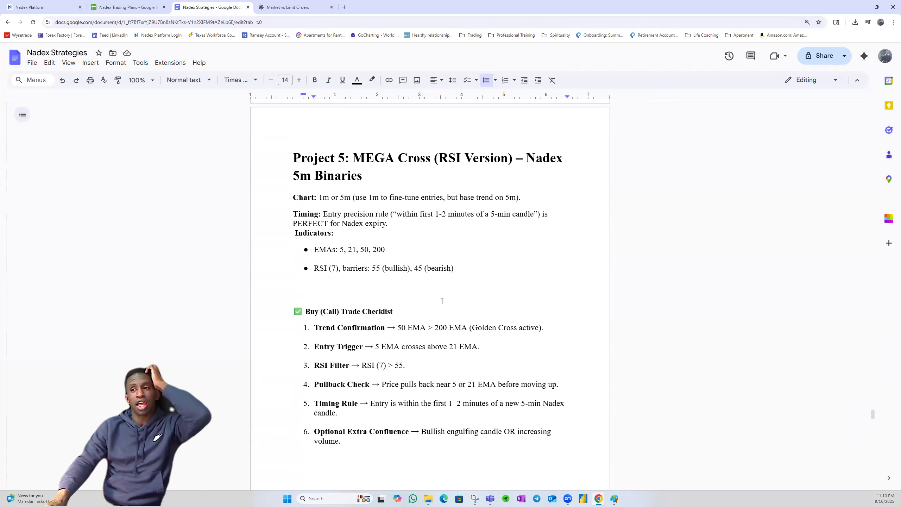
scroll(416, 375, "down", 9)
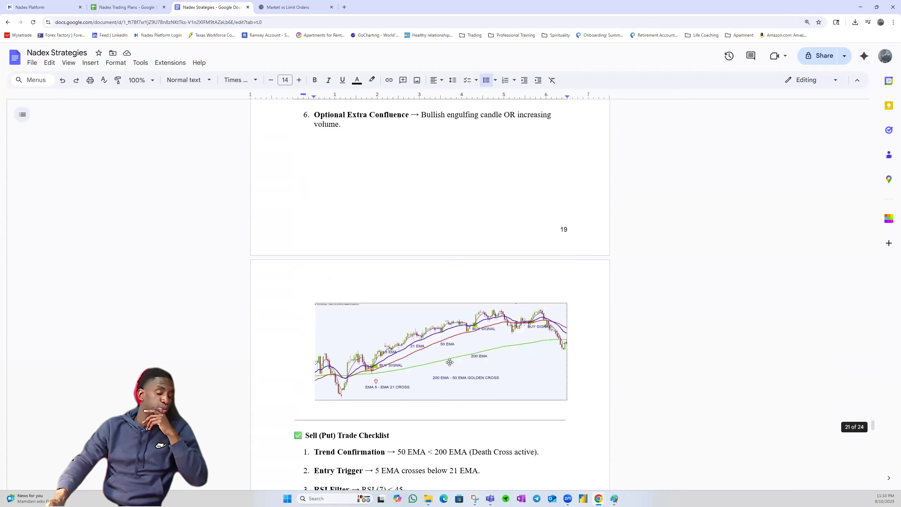
Examine the Monday–Friday and Sunday trading tables and the 5-Minute Strategy Weekly Timetable with the page enlarged to 175%
scroll(447, 366, "down", 20)
scroll(471, 303, "down", 1)
scroll(472, 302, "down", 3)
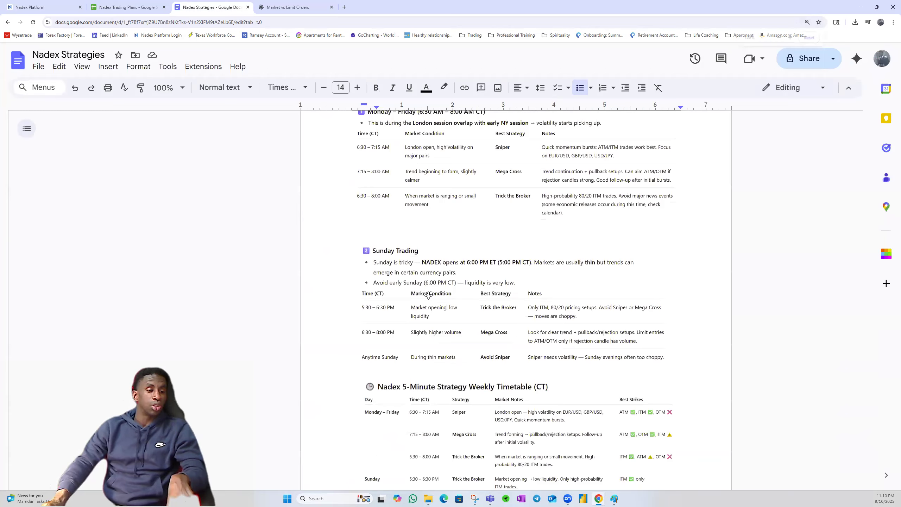
key("ctrl+plus")
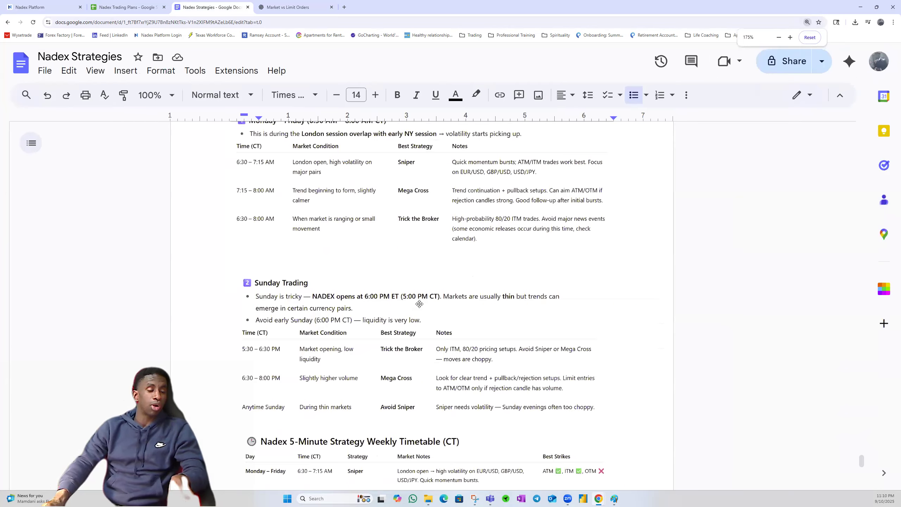
scroll(419, 304, "down", 5)
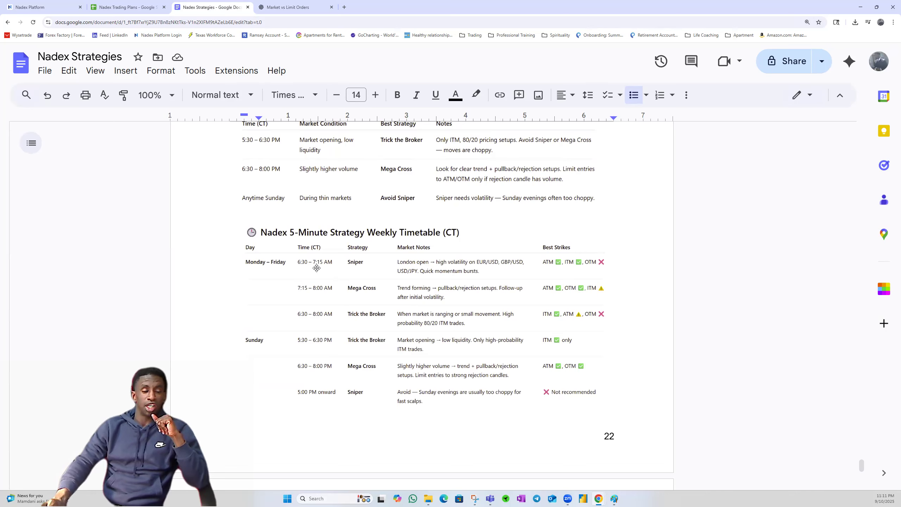
Leave the Nadex Strategies document and open the EMA Scalping Strategy document from the recent documents
scroll(316, 268, "up", 15)
scroll(442, 320, "up", 20)
scroll(442, 320, "up", 20)
scroll(442, 321, "up", 20)
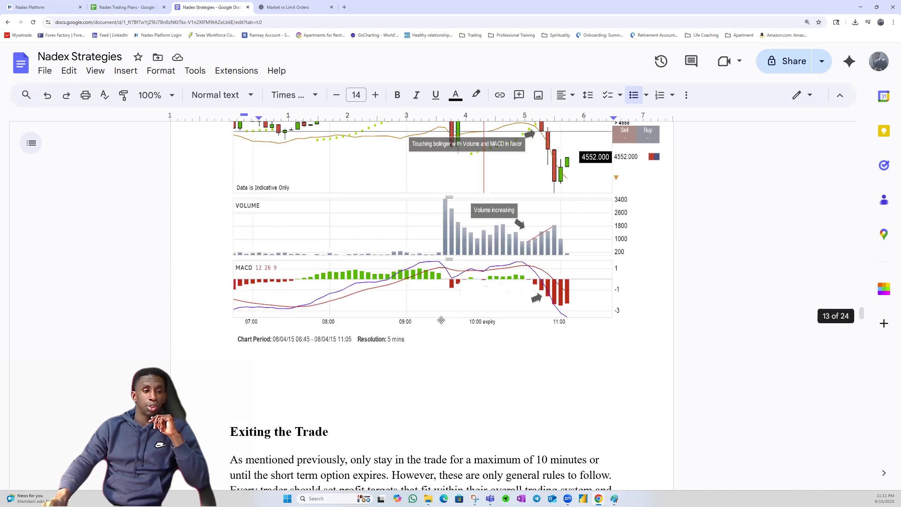
scroll(442, 321, "up", 10)
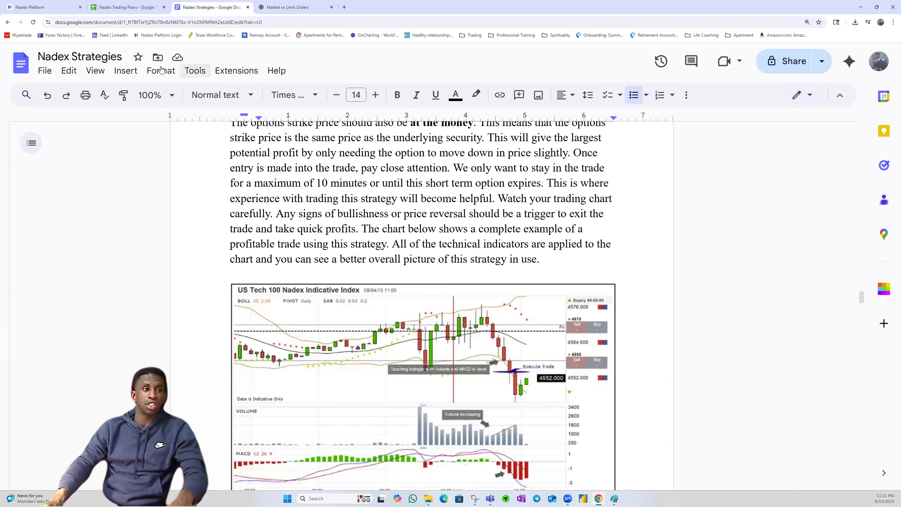
left_click(21, 63)
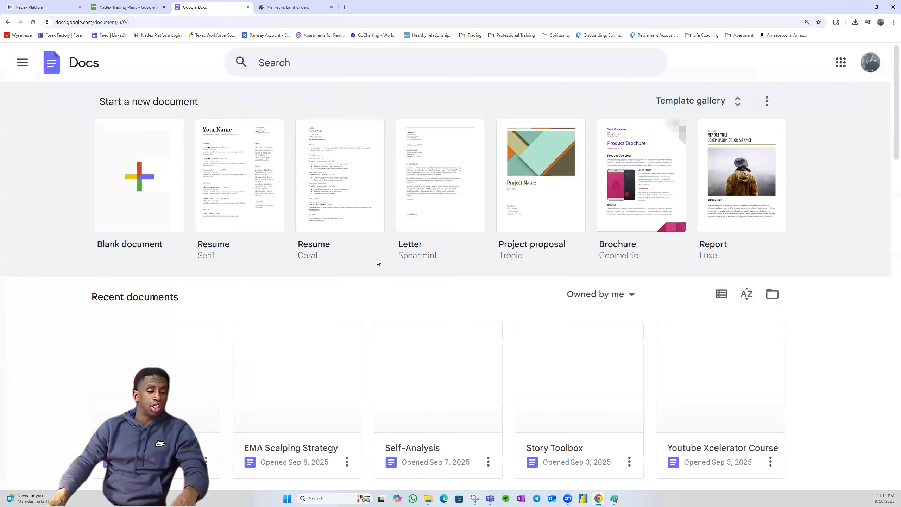
left_click(342, 372)
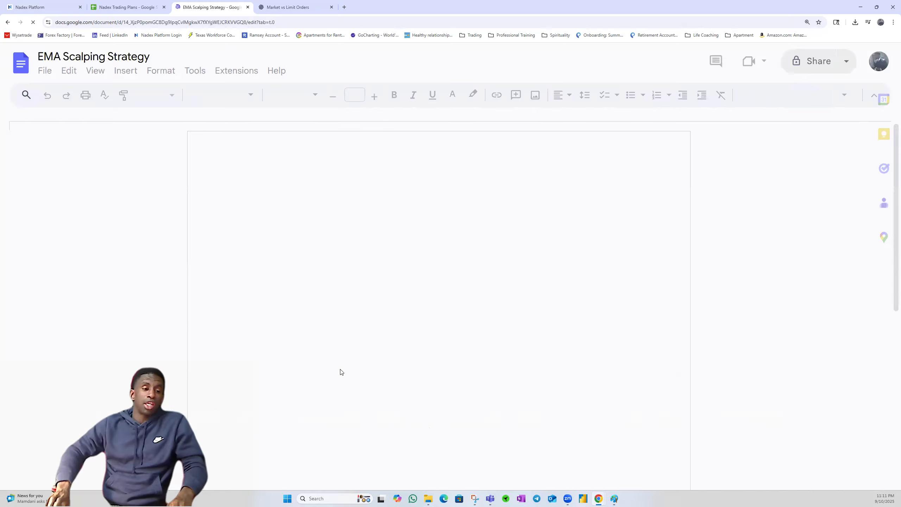
Examine the Project 3: Sniper section's 1-minute chart indicators and the alternative EMA, MACD and Vortex settings
scroll(547, 328, "down", 20)
scroll(609, 339, "down", 10)
left_click_drag(861, 188, 851, 444)
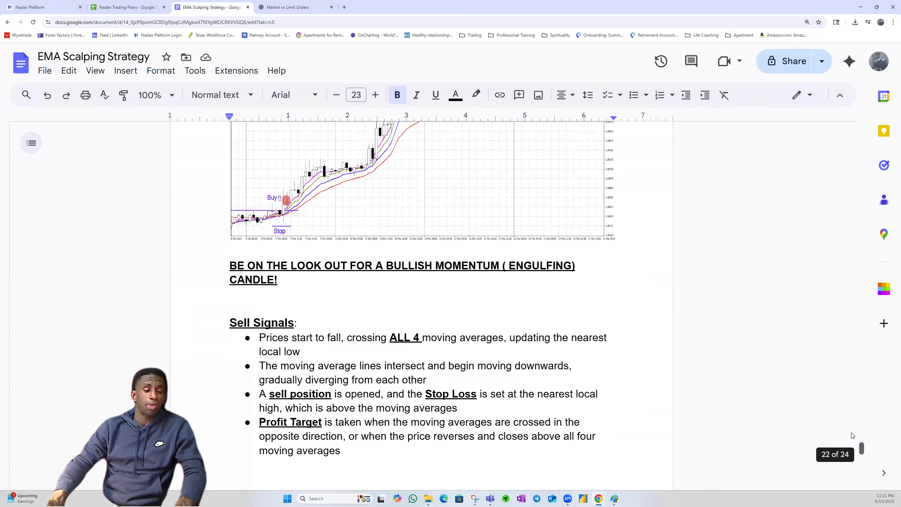
scroll(852, 435, "up", 15)
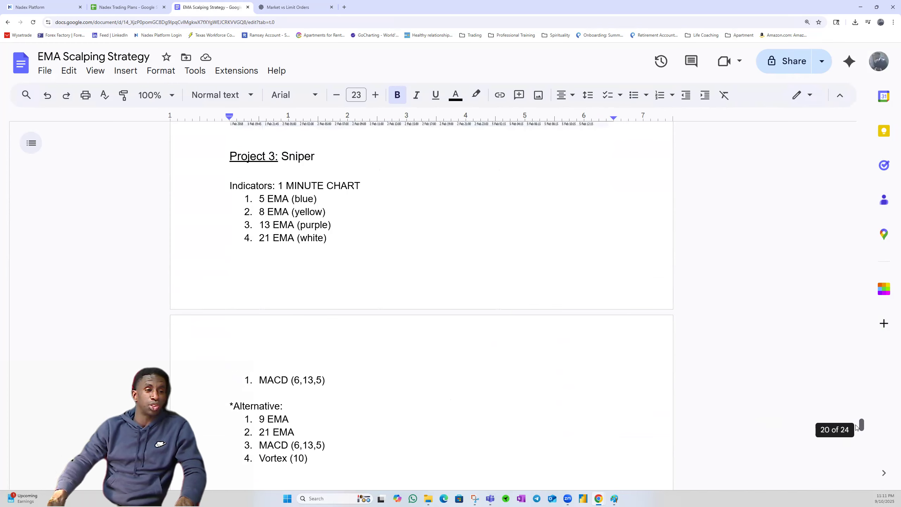
scroll(812, 342, "down", 1)
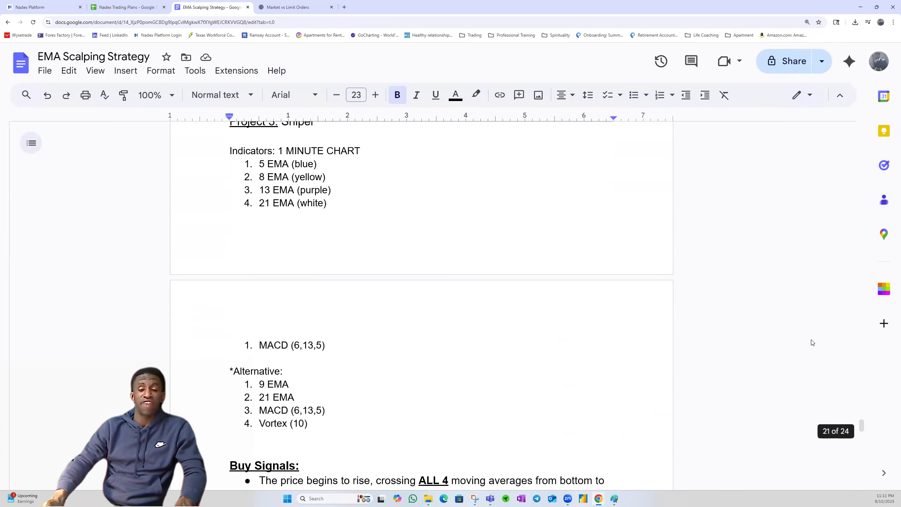
scroll(813, 342, "up", 1)
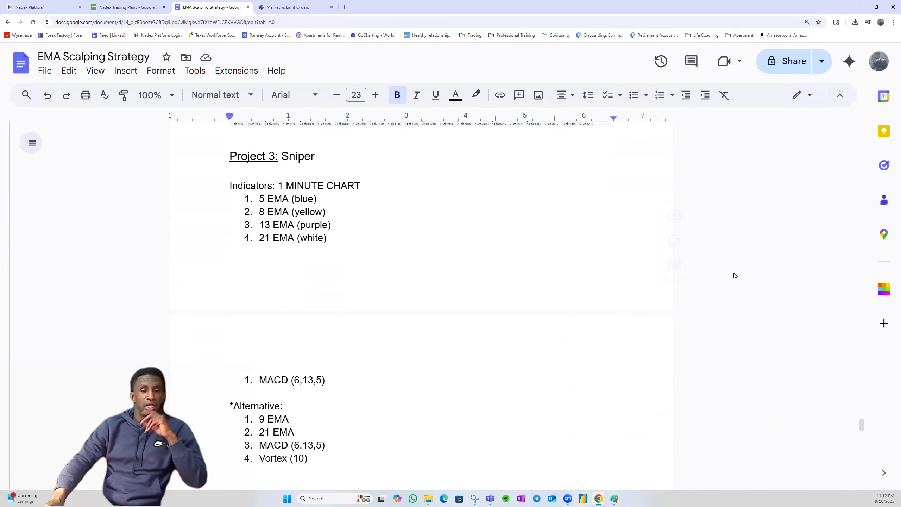
scroll(863, 426, "down", 1)
scroll(863, 426, "up", 1)
scroll(801, 384, "down", 1)
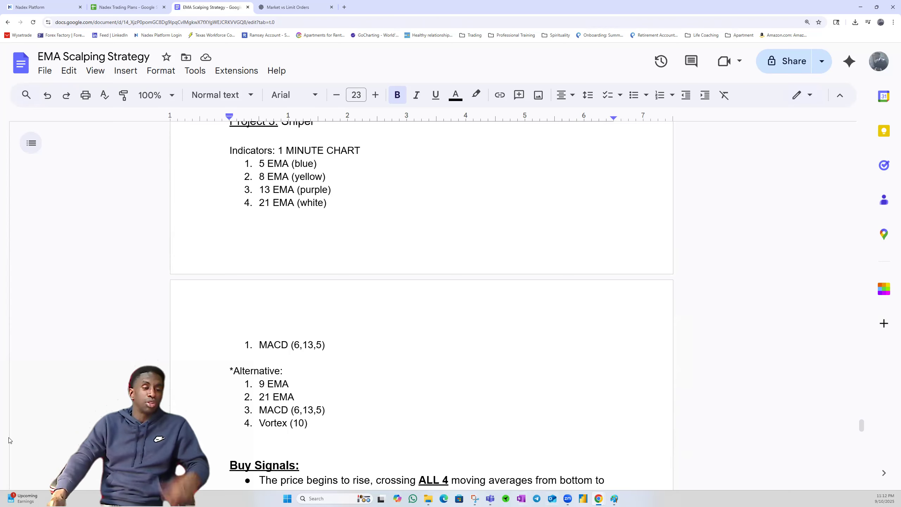
Examine the Sniper buy signals and the Light Crude Oil Futures example chart with points A, B and C
scroll(461, 354, "down", 10)
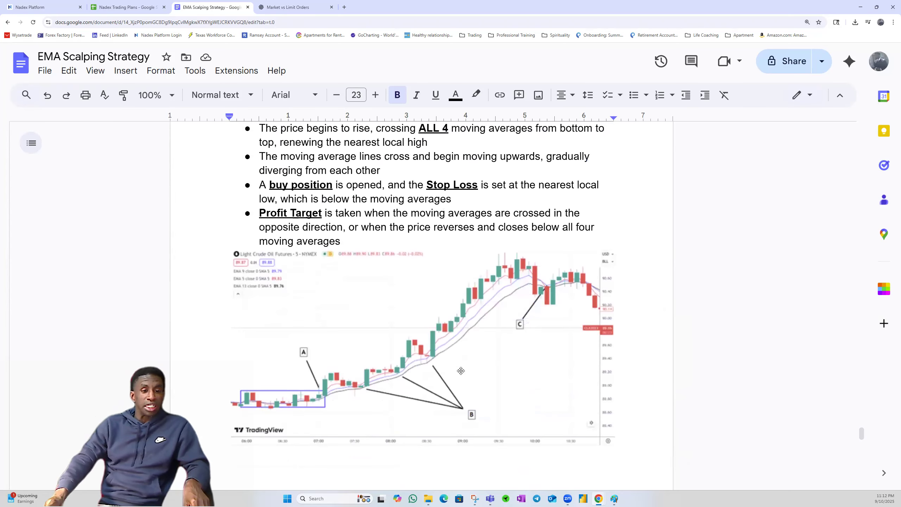
scroll(427, 341, "down", 2)
scroll(418, 346, "down", 3)
scroll(411, 351, "up", 3)
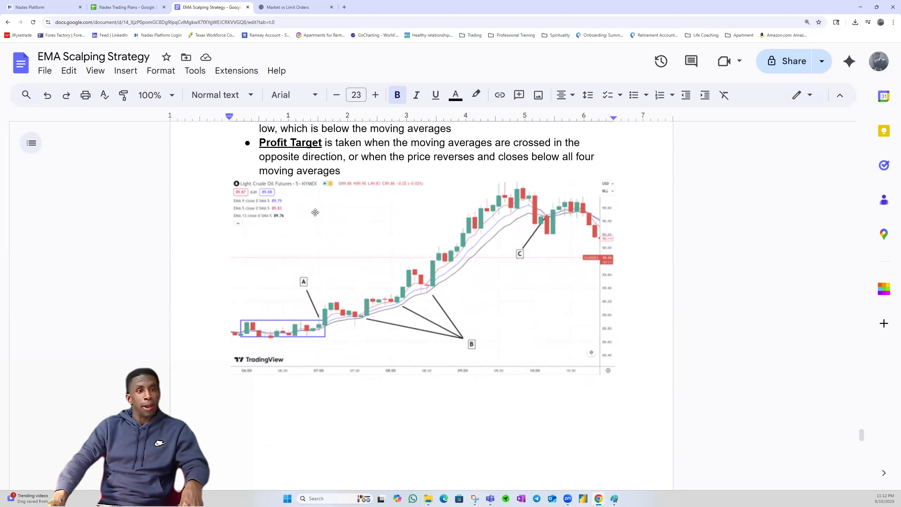
Switch to the Nadex Trading Plans spreadsheet and examine the Dashboard's Lost/Gained chart with the page zoom reduced to 110%
left_click(119, 2)
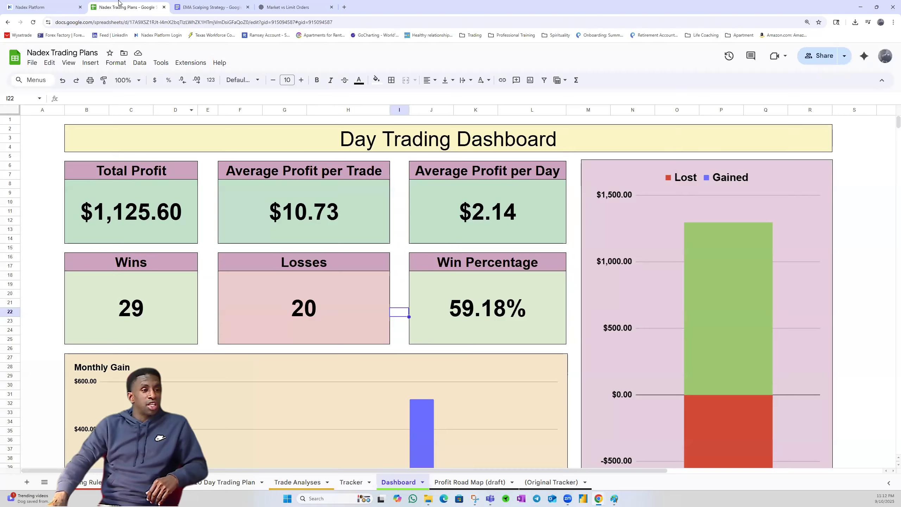
scroll(674, 271, "up", 2)
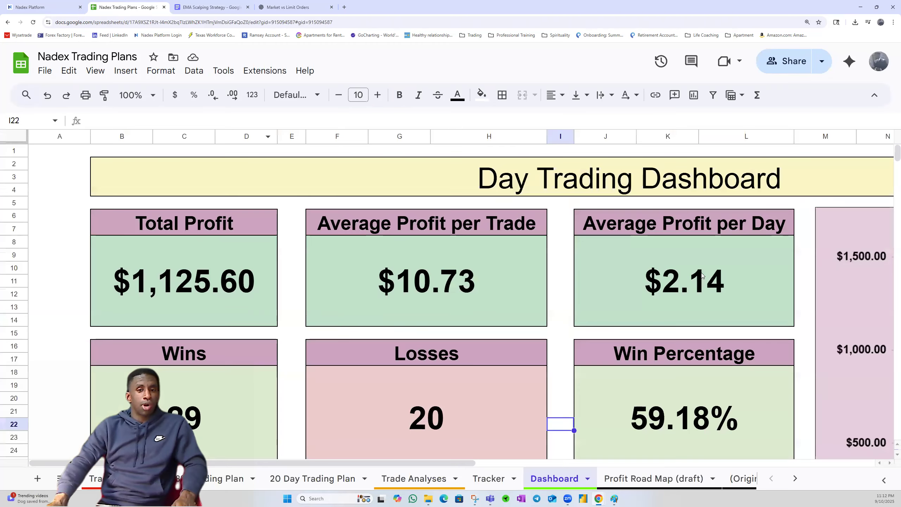
scroll(447, 466, "down", 2)
left_click_drag(450, 464, 670, 443)
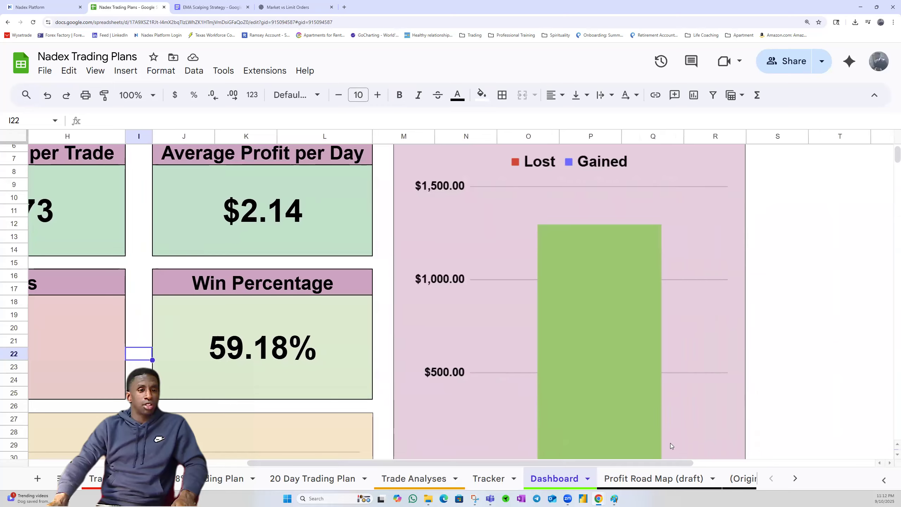
scroll(679, 383, "down", 2)
scroll(677, 374, "down", 2)
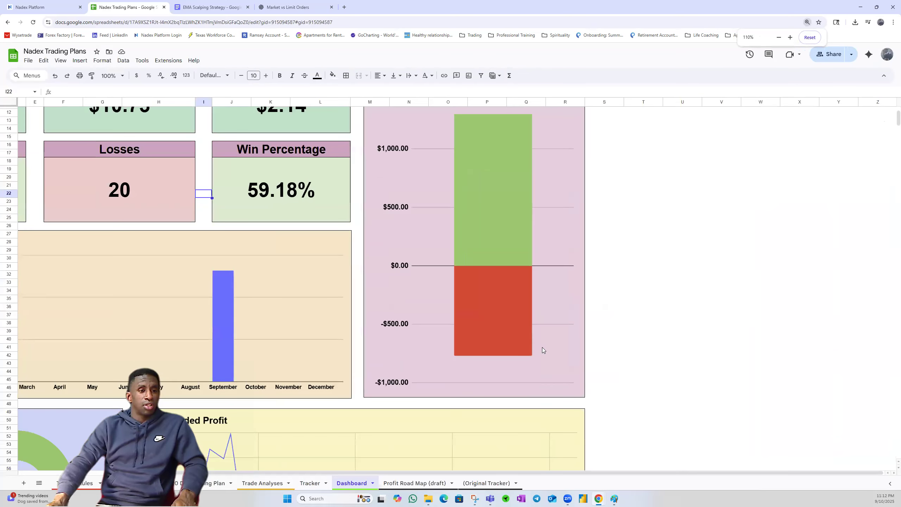
scroll(543, 348, "up", 2)
left_click(503, 370)
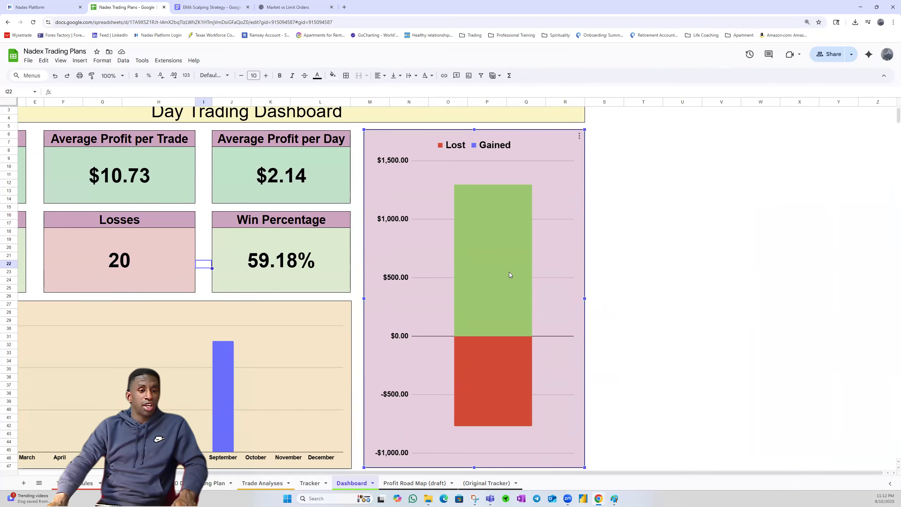
Inspect the Loss Amount Total formula on the Tracker sheet and review the Trades Placed list
left_click(309, 483)
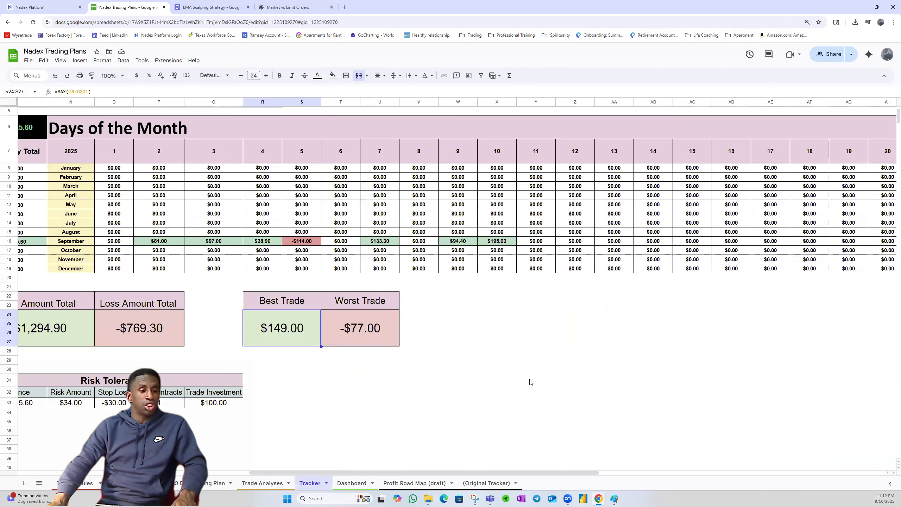
left_click(341, 467)
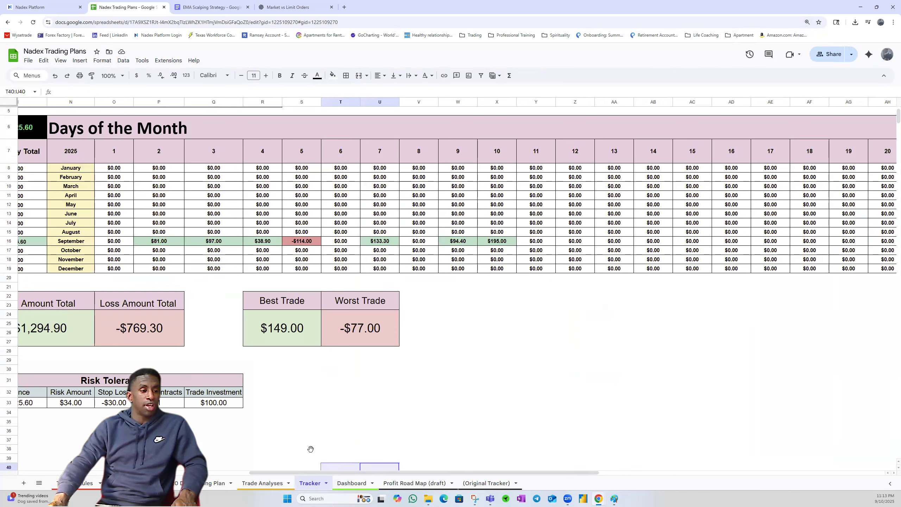
left_click(61, 336)
left_click(145, 324)
left_click_drag(445, 474, 172, 478)
scroll(351, 306, "down", 1)
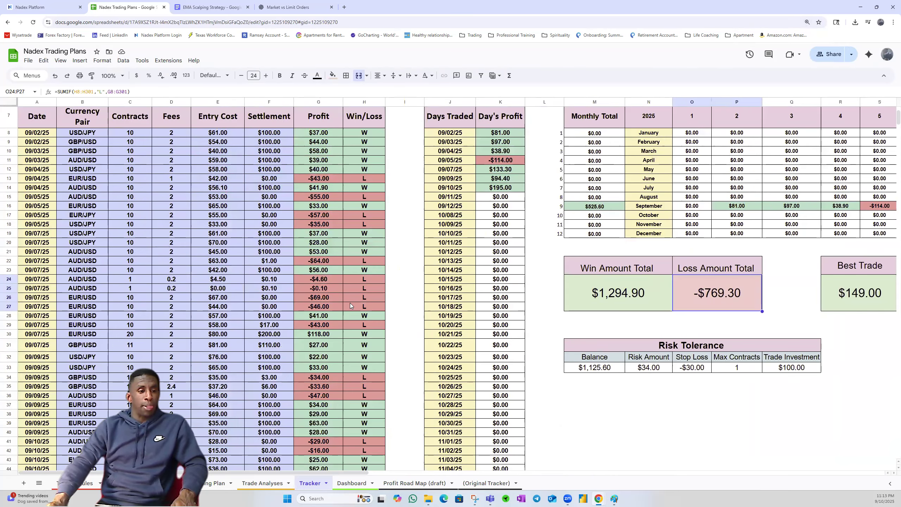
scroll(346, 305, "down", 8)
scroll(338, 320, "up", 10)
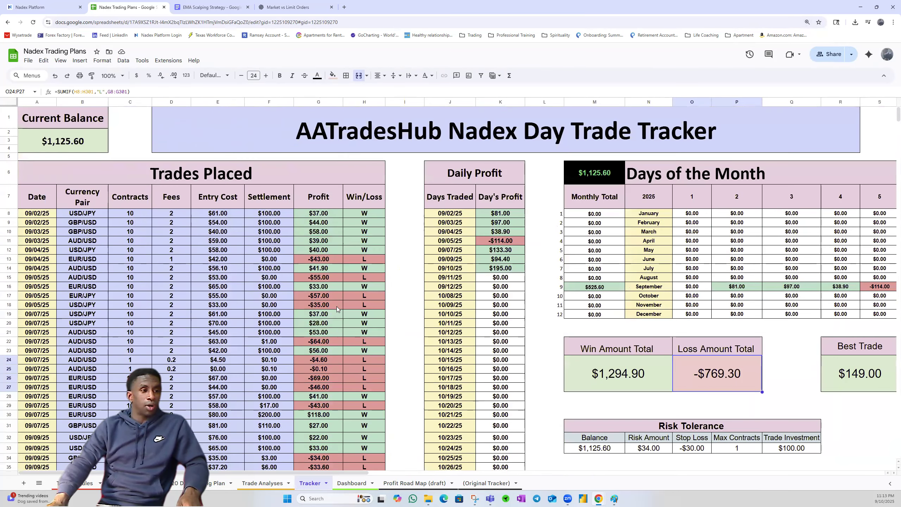
Return to the Dashboard and examine the Win Percentage, Day's Traded Profit and Currency Pairs Traded charts
left_click(352, 483)
scroll(335, 417, "down", 3)
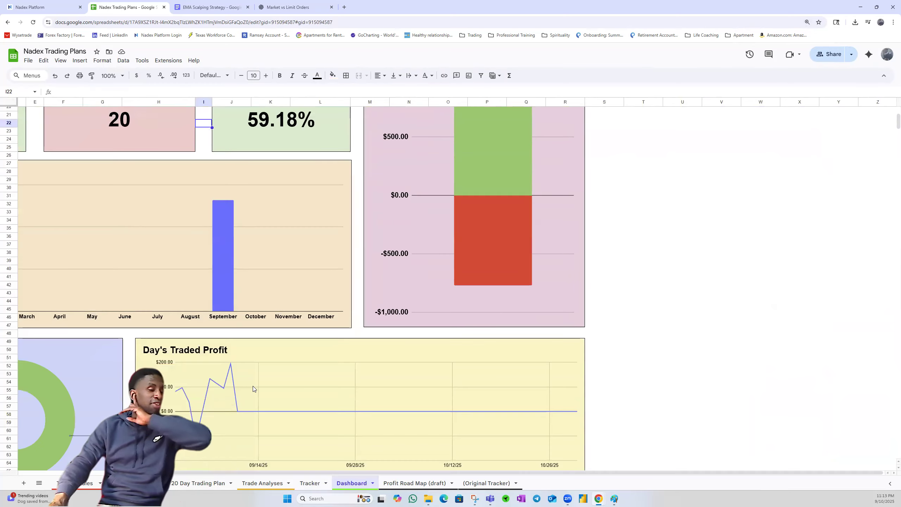
scroll(153, 286, "left", 4)
scroll(173, 289, "down", 6)
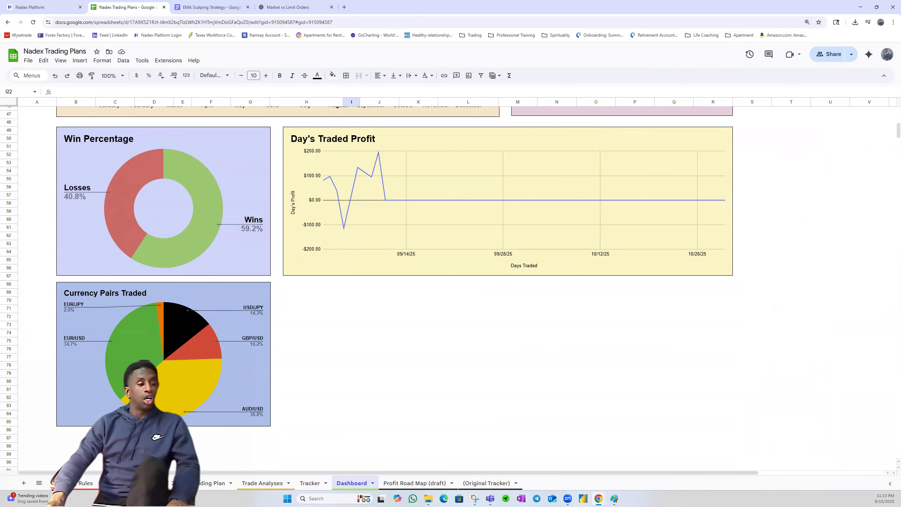
left_click(132, 358)
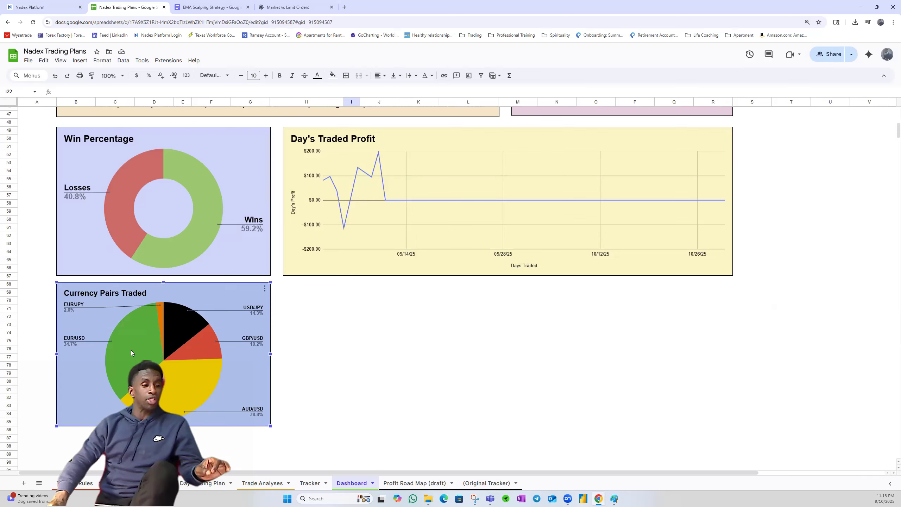
mouse_move(135, 338)
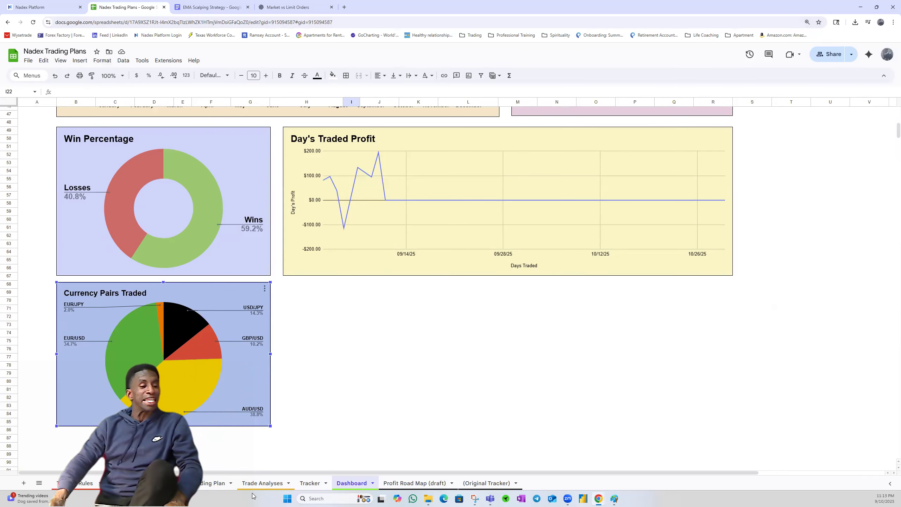
Go back to the Tracker sheet and select the first trade's currency pair in cell B8
left_click(310, 483)
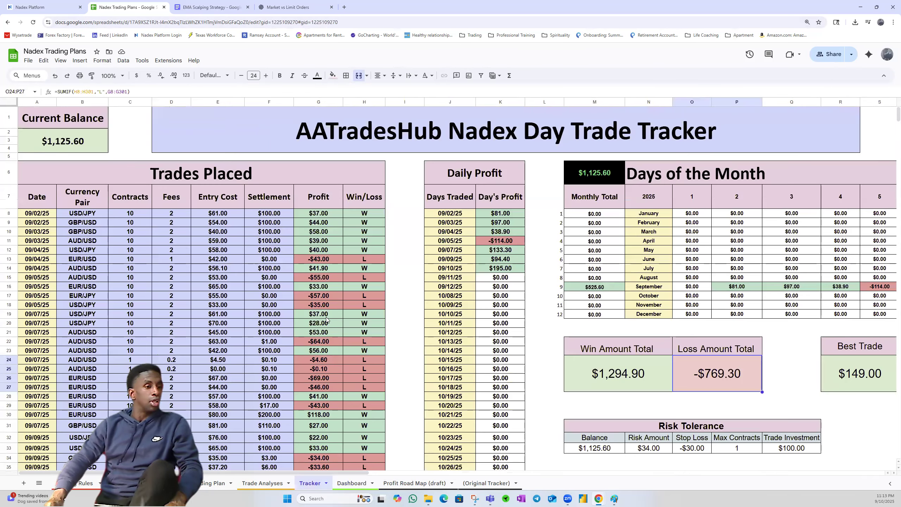
left_click(217, 250)
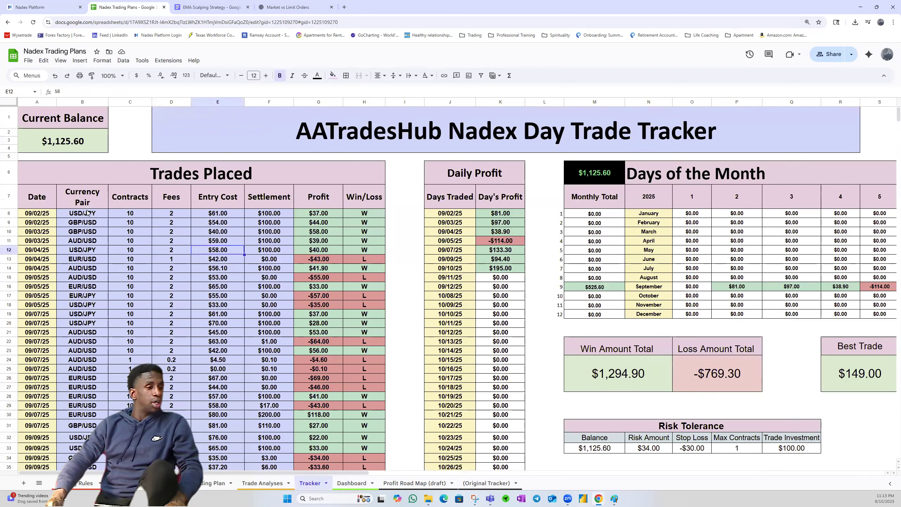
left_click(87, 212)
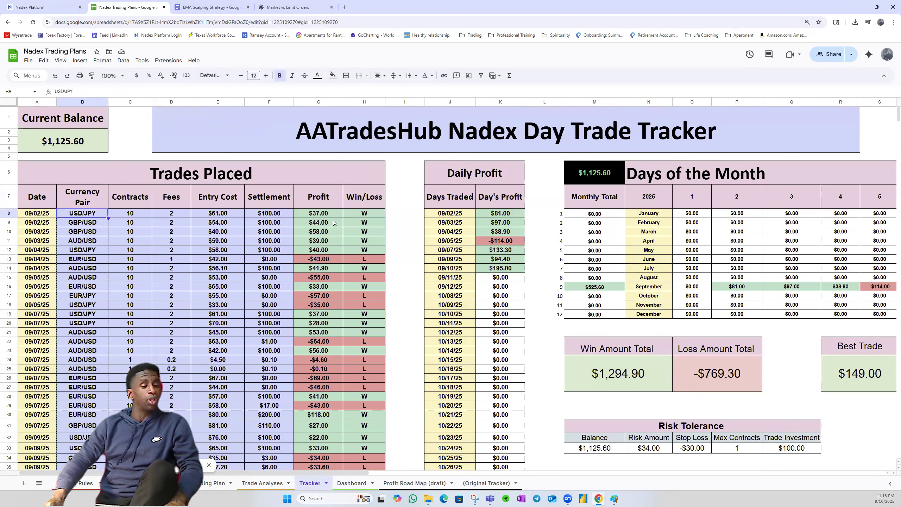
left_click_drag(86, 197, 87, 479)
scroll(848, 267, "up", 6)
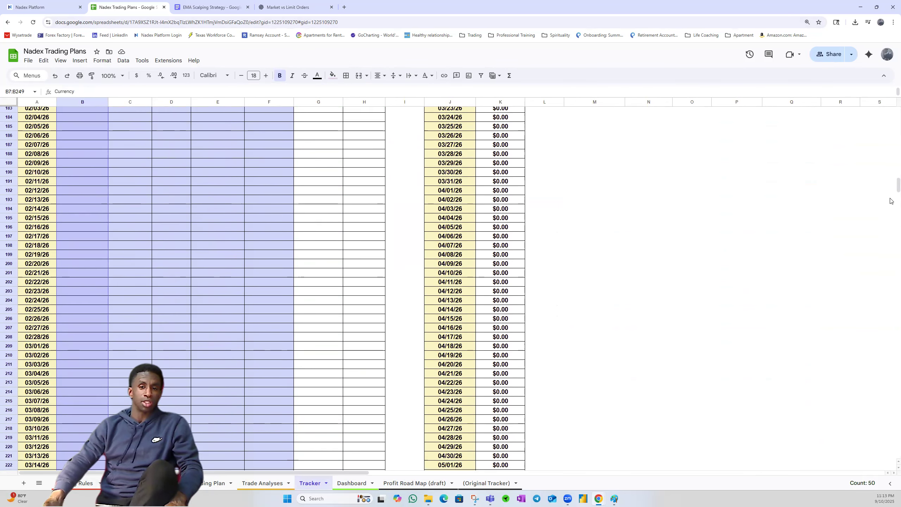
left_click_drag(898, 188, 898, 107)
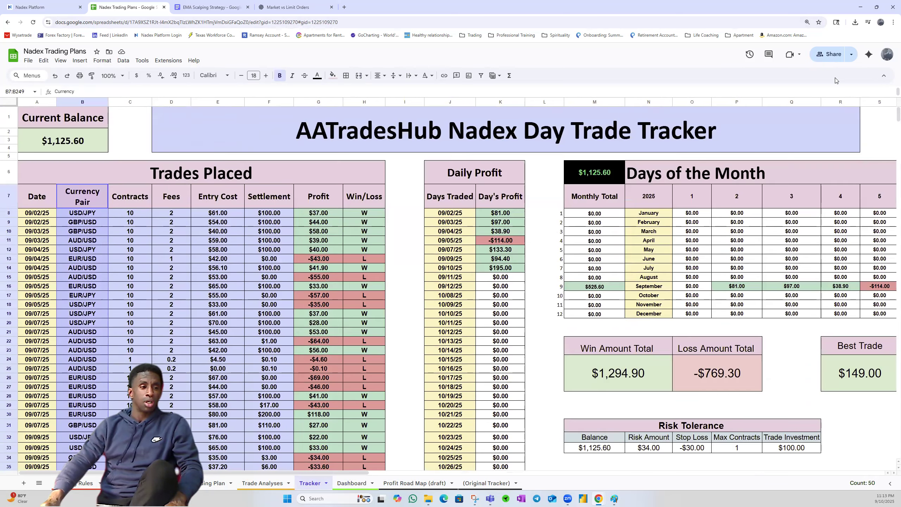
Select the Currency Pair column of the Trades Placed table from its header to the last row, B7:B301
left_click(64, 208)
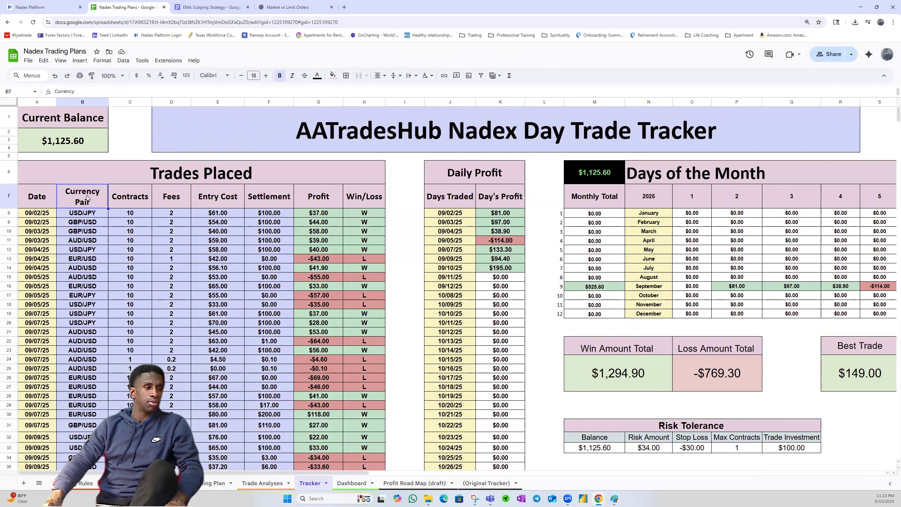
left_click_drag(80, 218, 78, 499)
left_click_drag(78, 498, 85, 421)
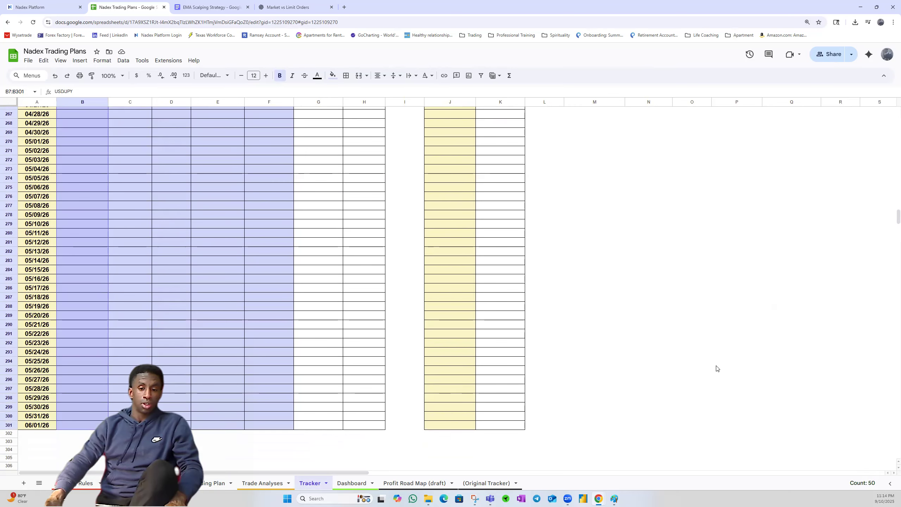
scroll(888, 130, "up", 20)
scroll(888, 130, "up", 20)
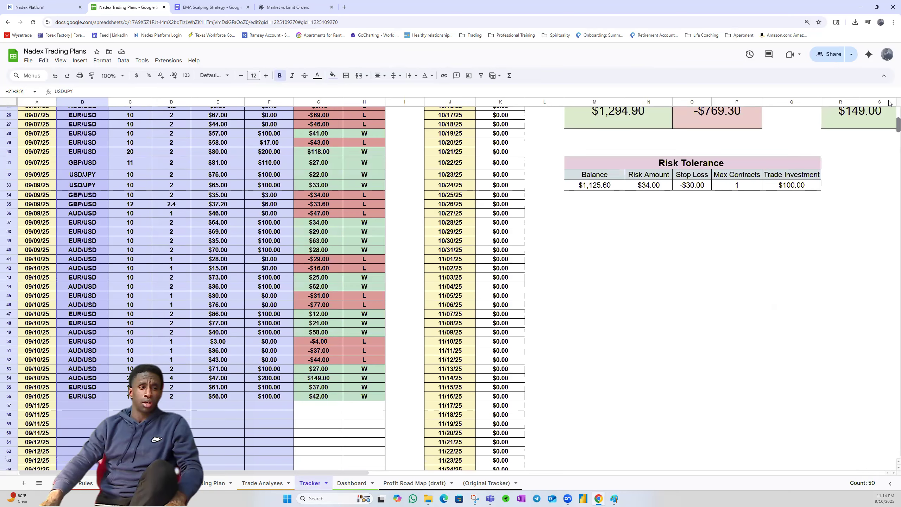
scroll(364, 195, "up", 9)
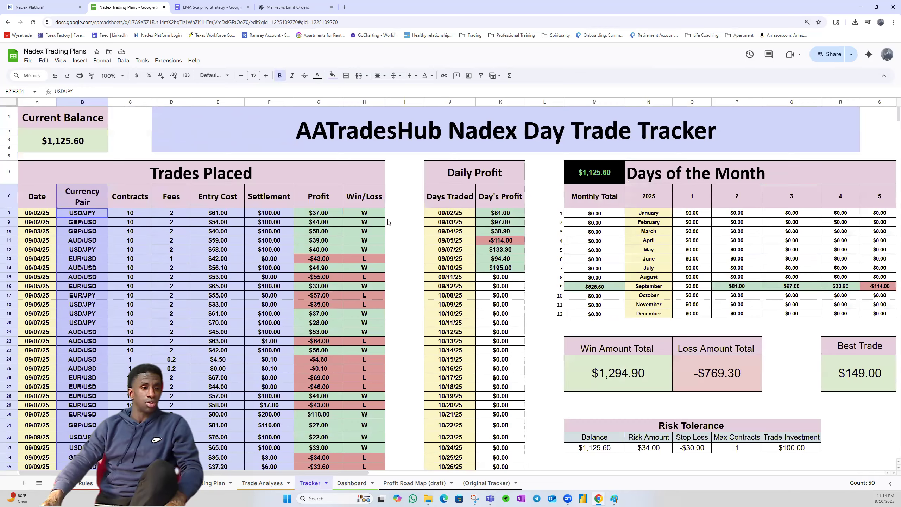
Add the Win/Loss column H7:H301 to the Currency Pair selection
mouse_move(365, 213)
left_mouse_down()
mouse_move(375, 498)
mouse_move(366, 212)
left_mouse_up()
scroll(367, 213, "up", 5)
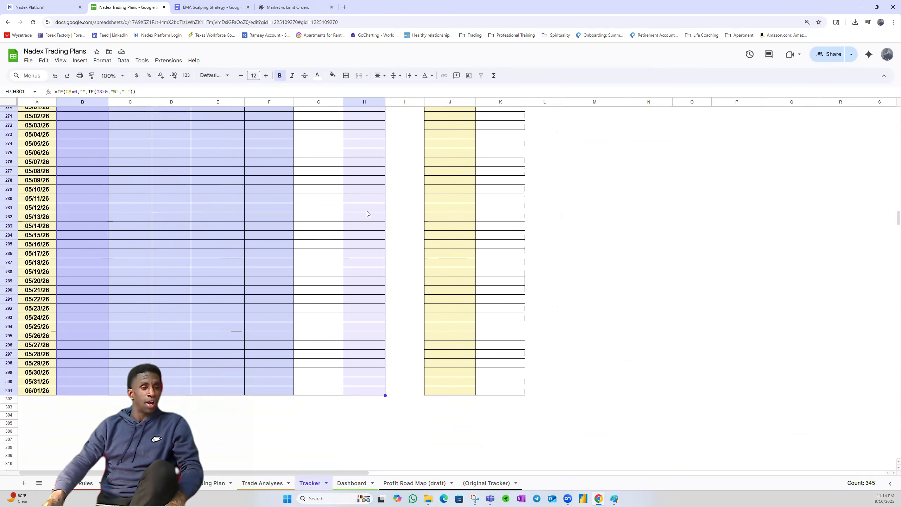
scroll(367, 213, "up", 15)
left_click_drag(898, 197, 879, 80)
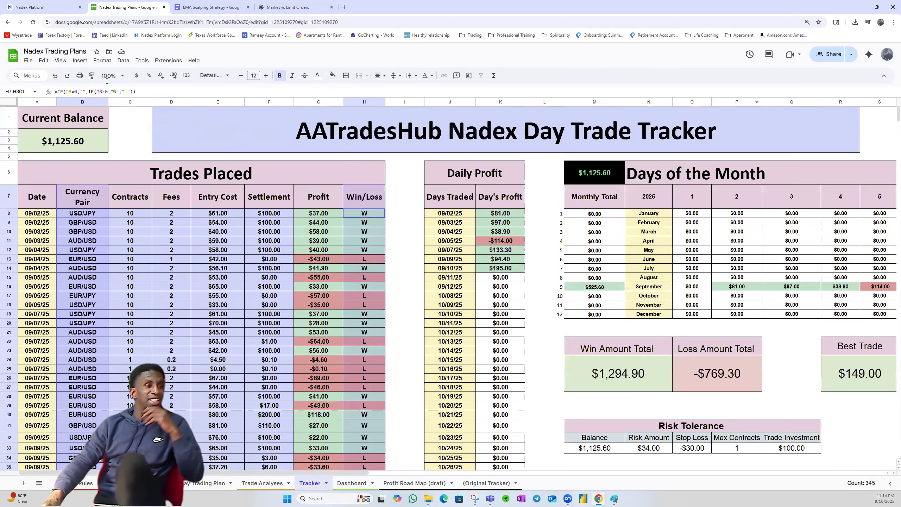
Insert a chart from the selected Currency Pair and Win/Loss columns and make it a stacked column chart
left_click(103, 61)
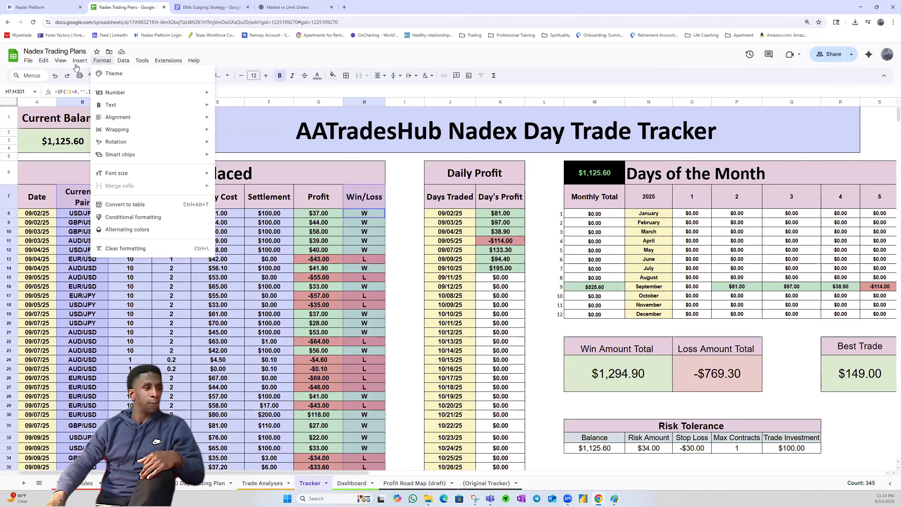
mouse_move(80, 61)
left_click(99, 141)
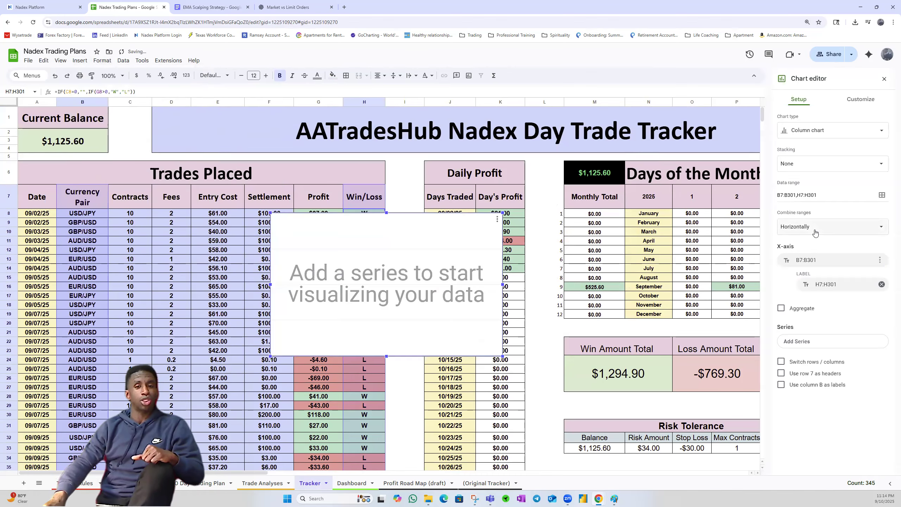
left_click(827, 131)
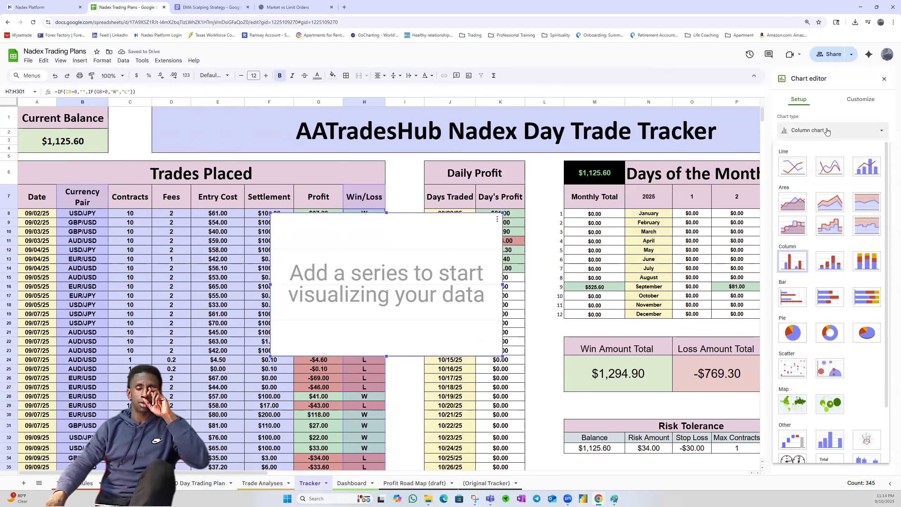
left_click(829, 256)
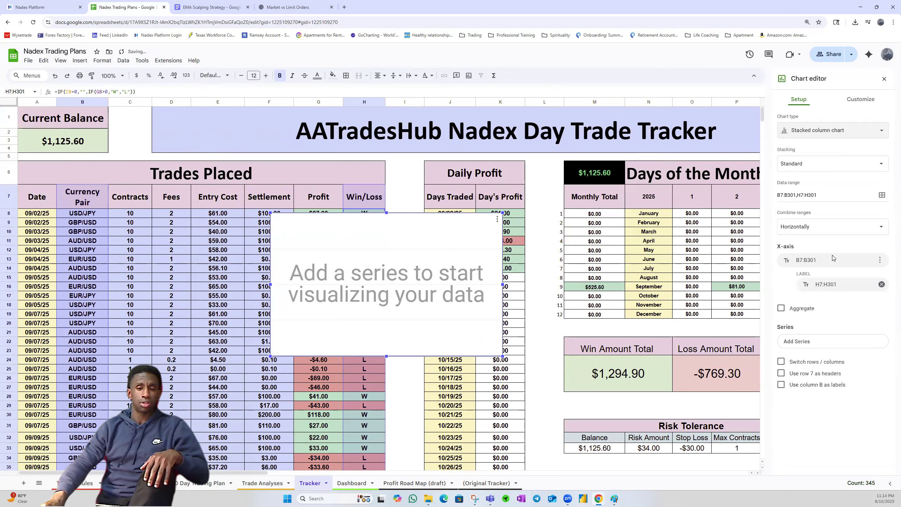
Aggregate the chart by currency pair and summarize the Win/Loss series by Count
left_click(781, 308)
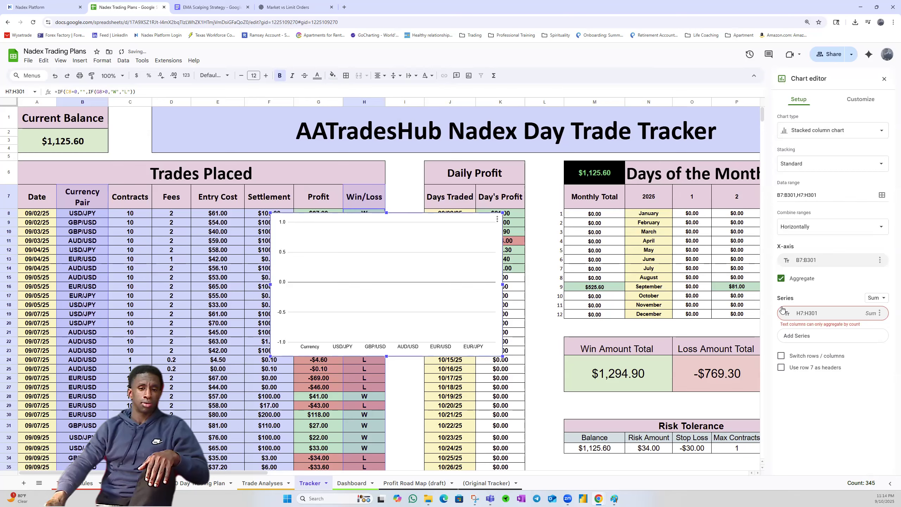
left_click(879, 313)
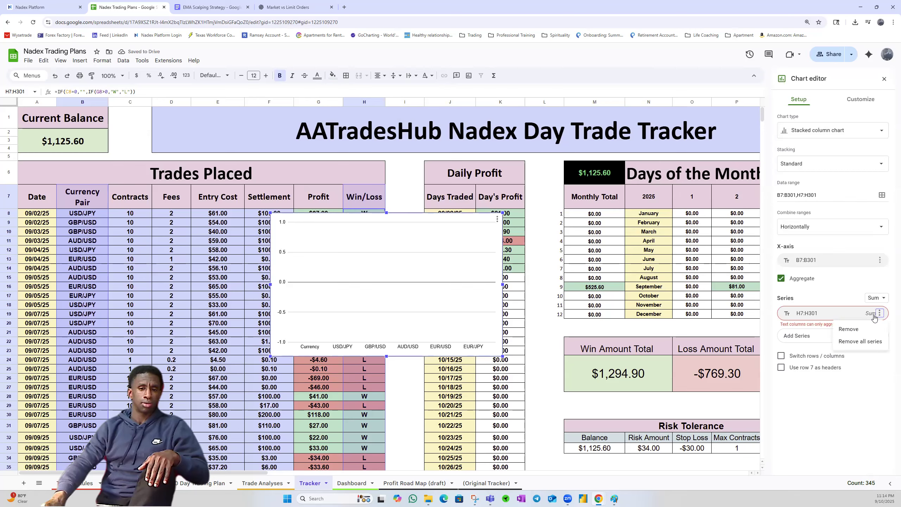
left_click(877, 299)
left_click(878, 300)
left_click(877, 312)
left_click(877, 311)
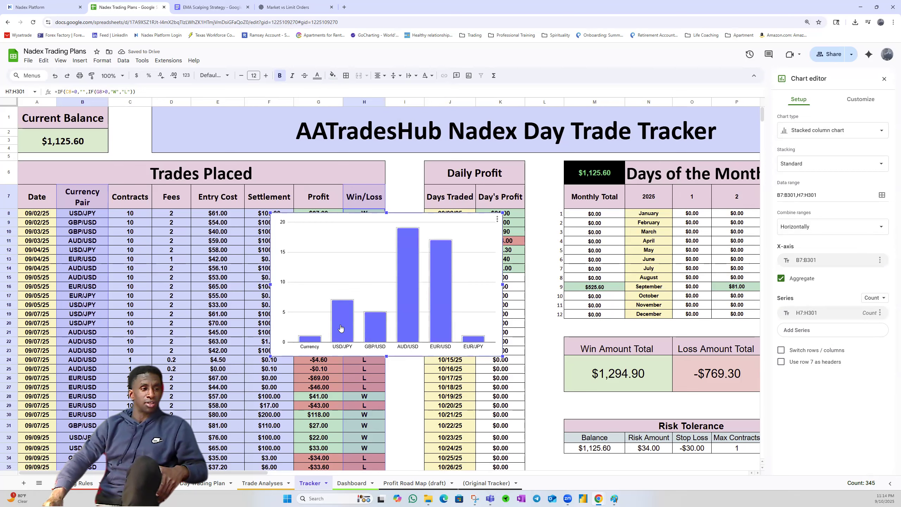
Try combining the chart's ranges vertically, and set them back to Horizontally
left_click(869, 226)
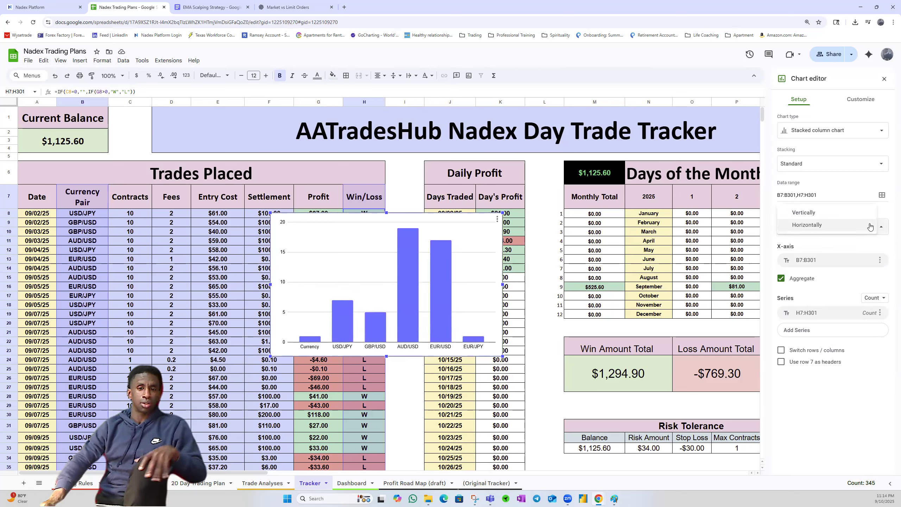
left_click(856, 212)
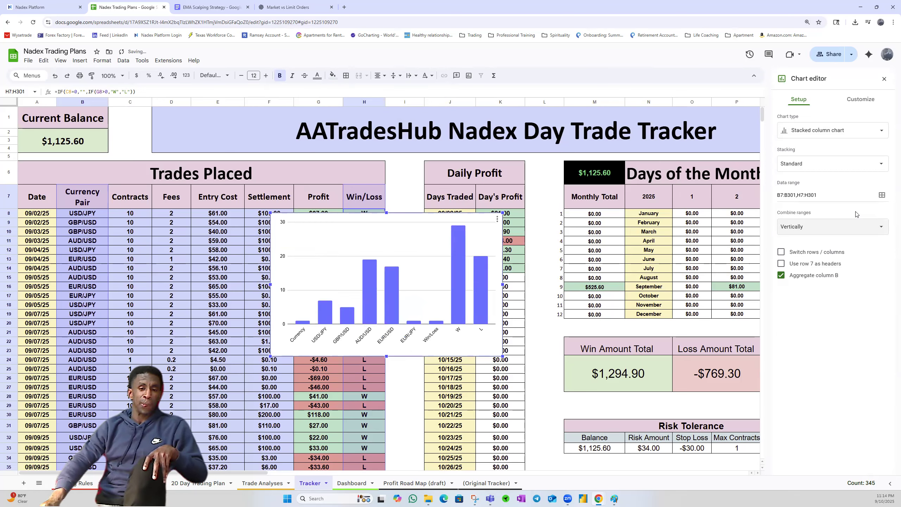
left_click(849, 231)
left_click(841, 241)
Try the 100% stacked column type for the chart, and return it to a stacked column chart
left_click(841, 164)
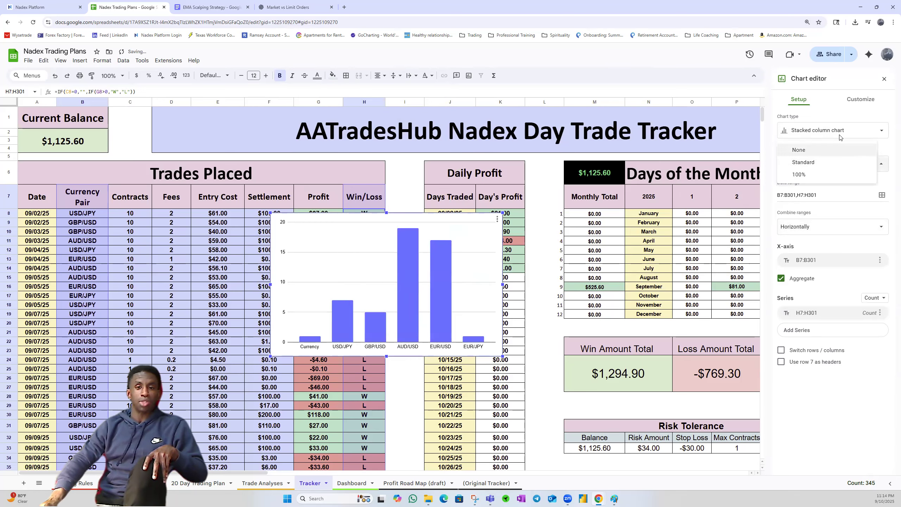
left_click(840, 132)
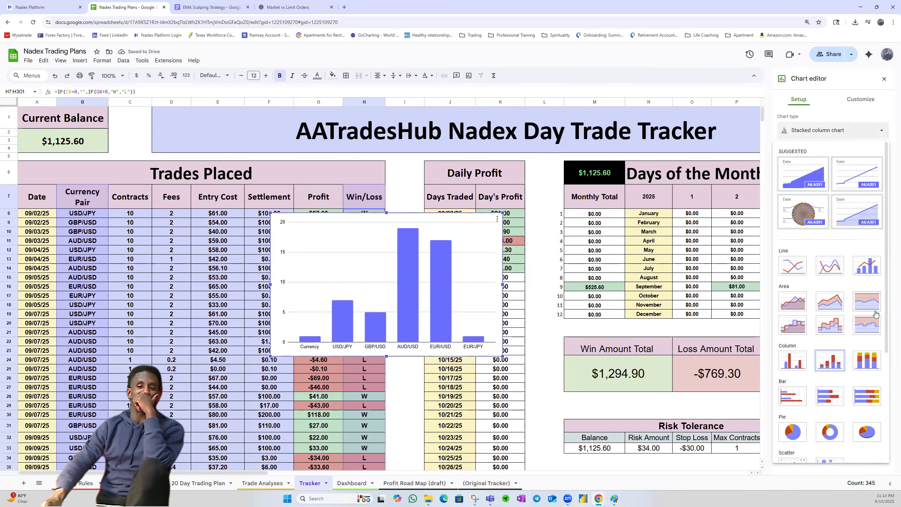
left_click(870, 360)
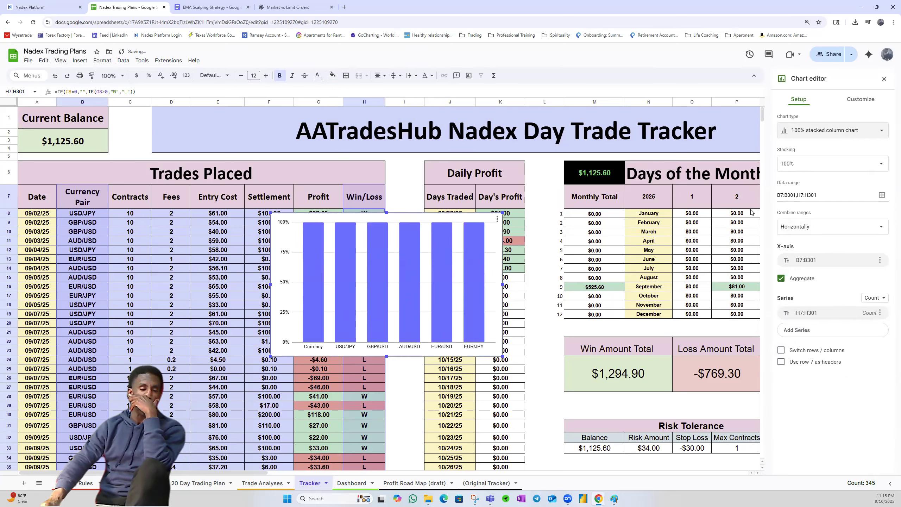
left_click(861, 99)
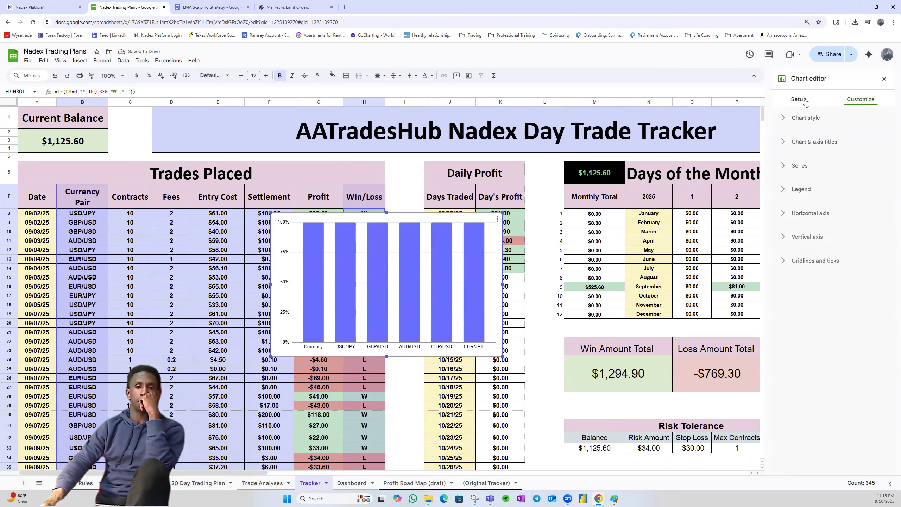
left_click(789, 103)
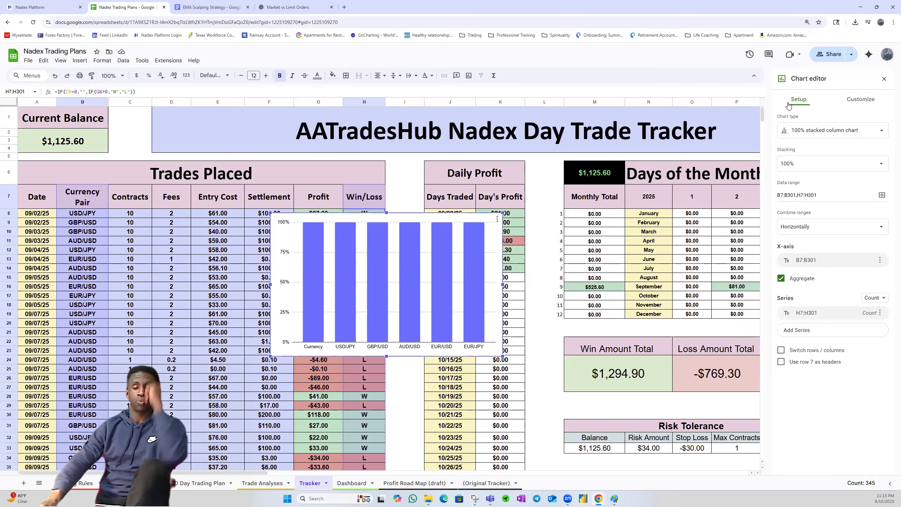
left_click(827, 131)
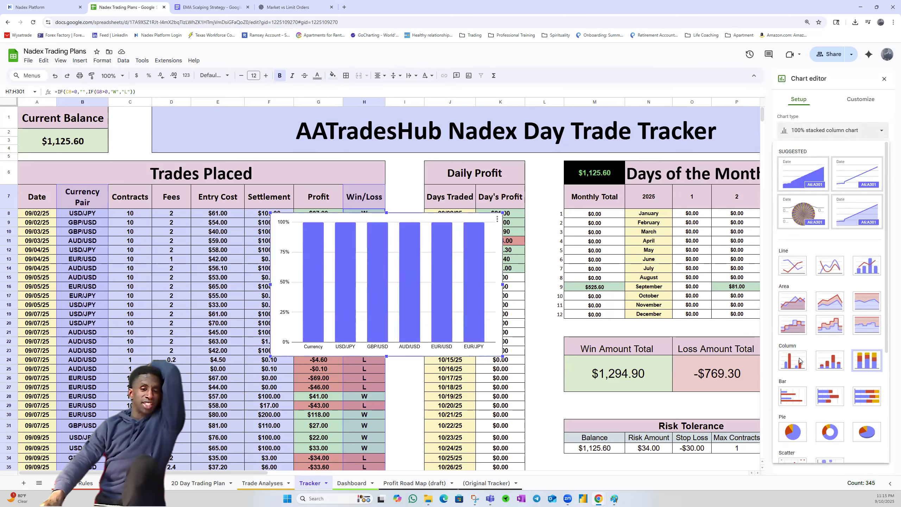
scroll(803, 371, "down", 3)
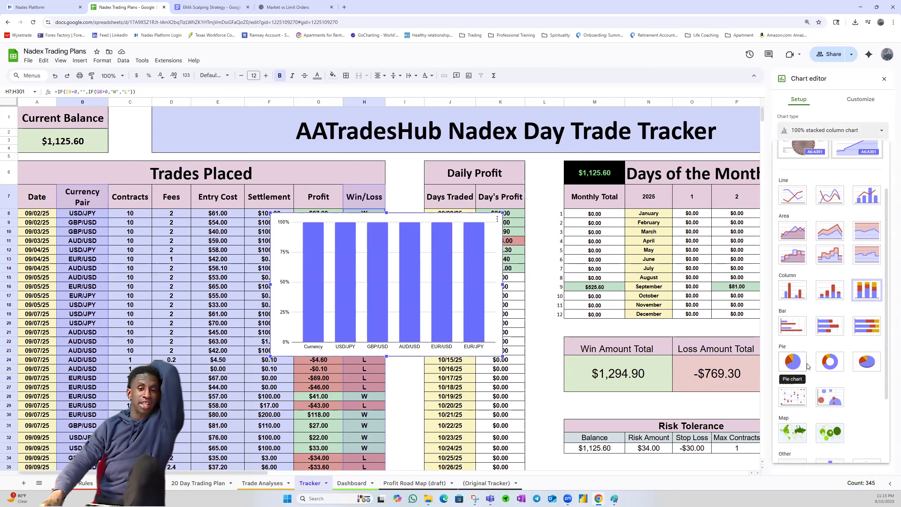
left_click(839, 289)
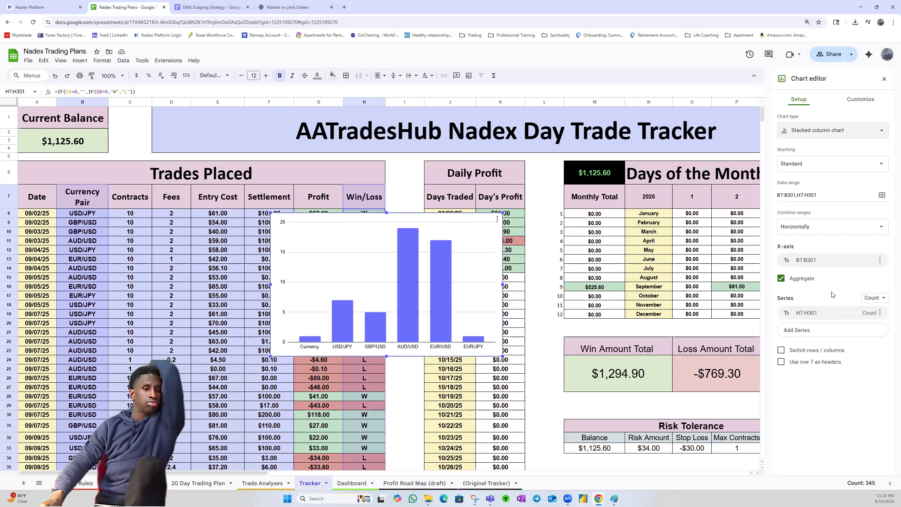
Close the chart editor and delete the currency pair chart from the Tracker sheet
left_click(340, 257)
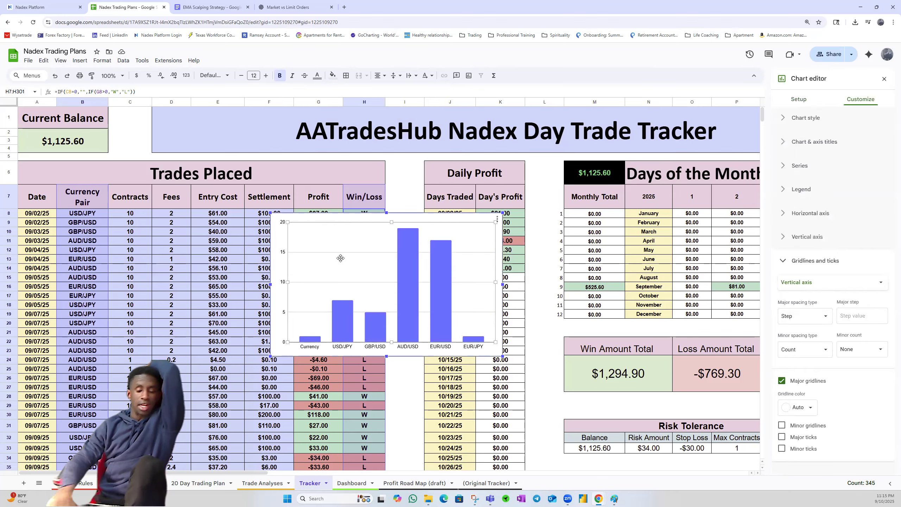
key("Delete")
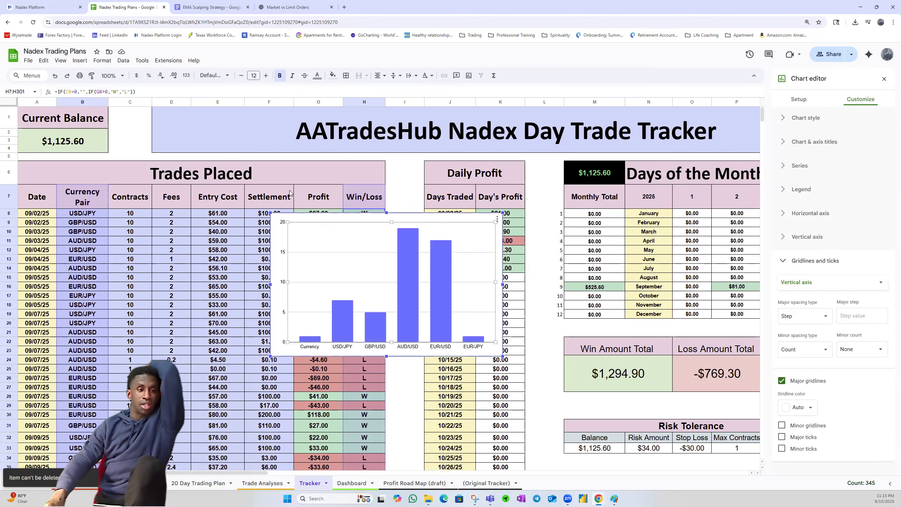
left_click(884, 79)
left_click(355, 298)
key("Delete")
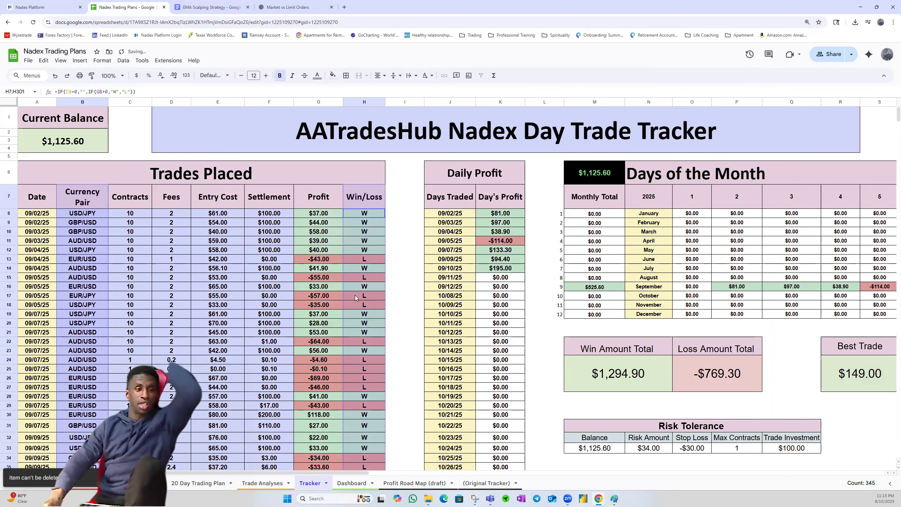
Try to select the Currency Pair entries B8:B301 together with the Win/Loss entries down to row 301, without the headers
left_click(350, 268)
mouse_move(85, 213)
left_mouse_down()
mouse_move(83, 499)
mouse_move(117, 294)
mouse_move(84, 208)
left_mouse_up()
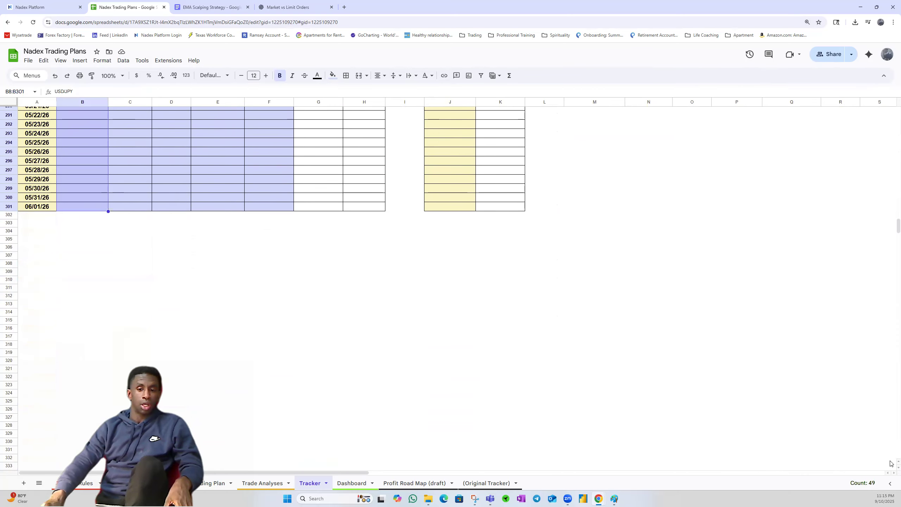
scroll(890, 381, "up", 20)
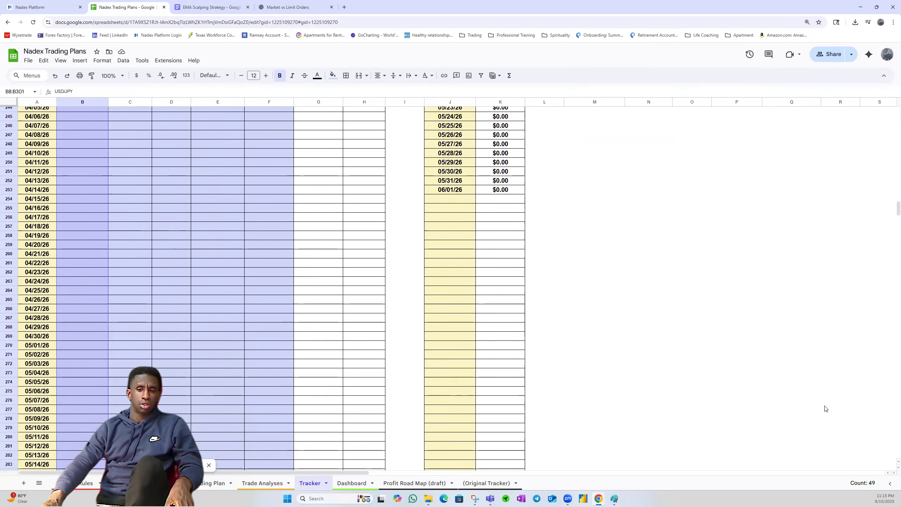
scroll(891, 187, "up", 20)
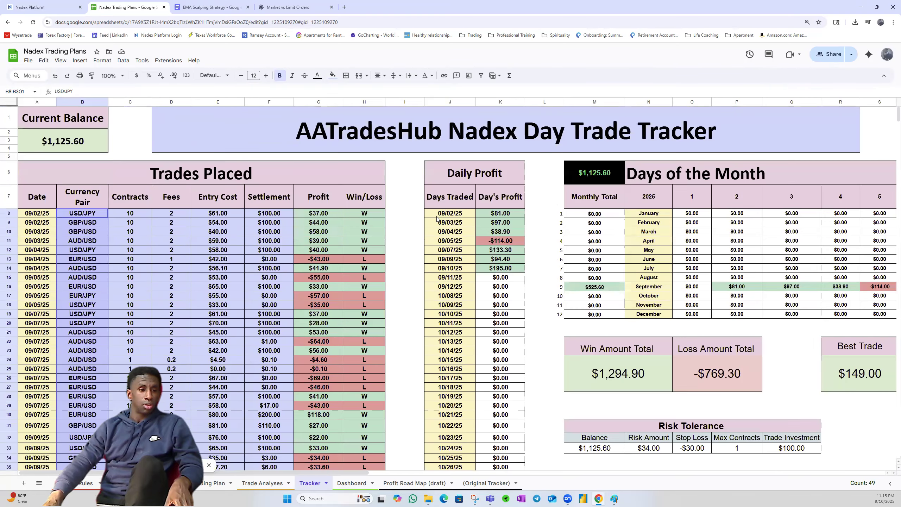
left_click_drag(365, 213, 373, 276)
left_click(368, 272)
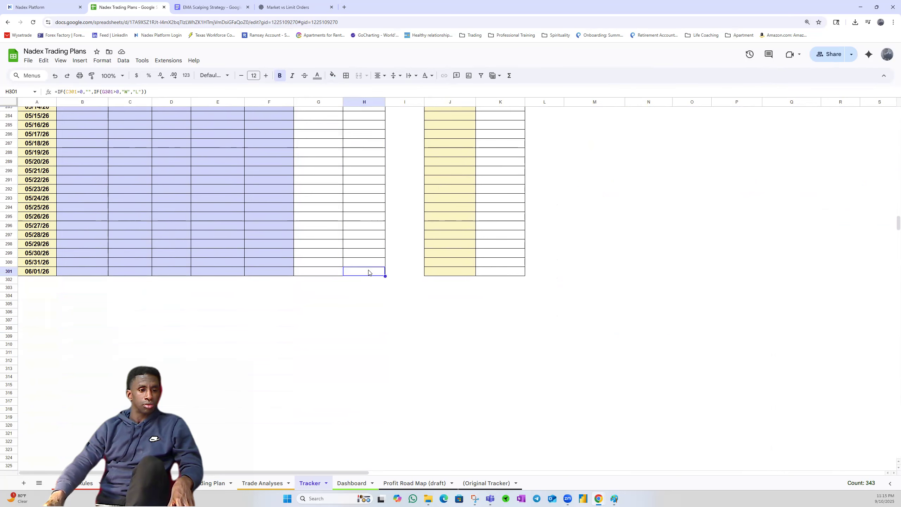
left_click_drag(898, 223, 880, 108)
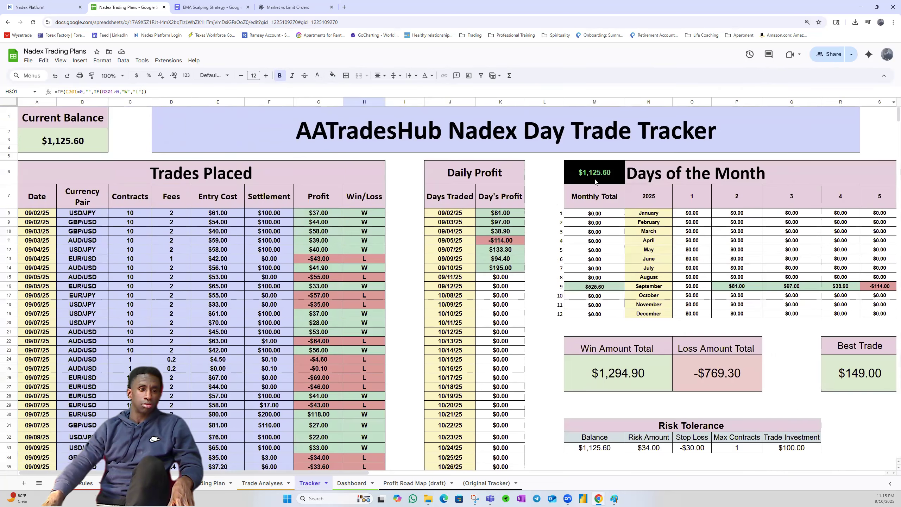
Try to extend a selection from the first currency pair in B8 down the Currency Pair column
left_click(79, 213)
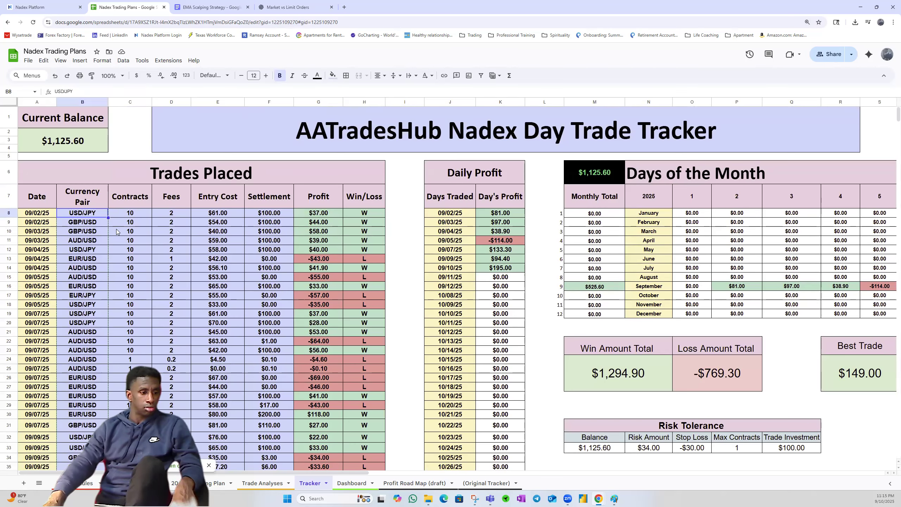
key("ctrl+shift+Down")
left_click_drag(96, 257, 96, 265)
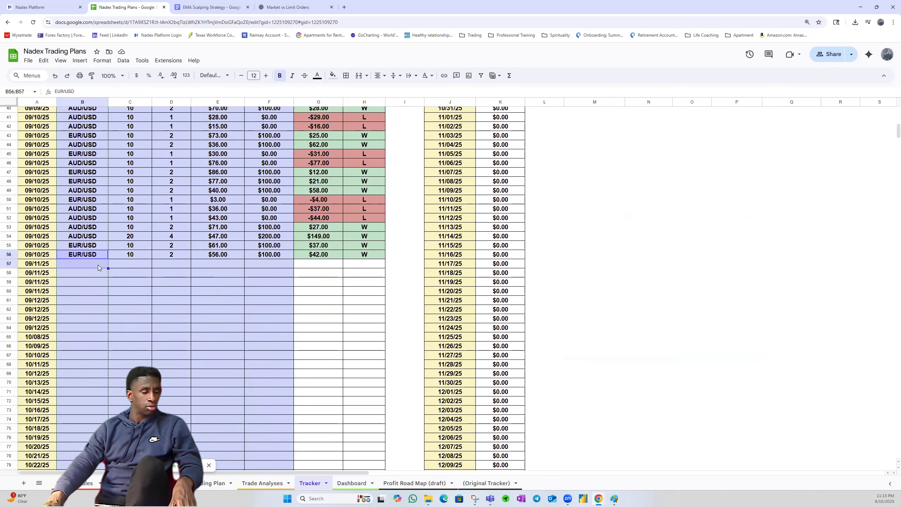
scroll(96, 267, "up", 7)
scroll(89, 223, "up", 5)
Select the Currency Pair entries B8:B301 and add the Win/Loss entries H8:H301 to the selection, leaving out the headers
left_click_drag(87, 214, 64, 282)
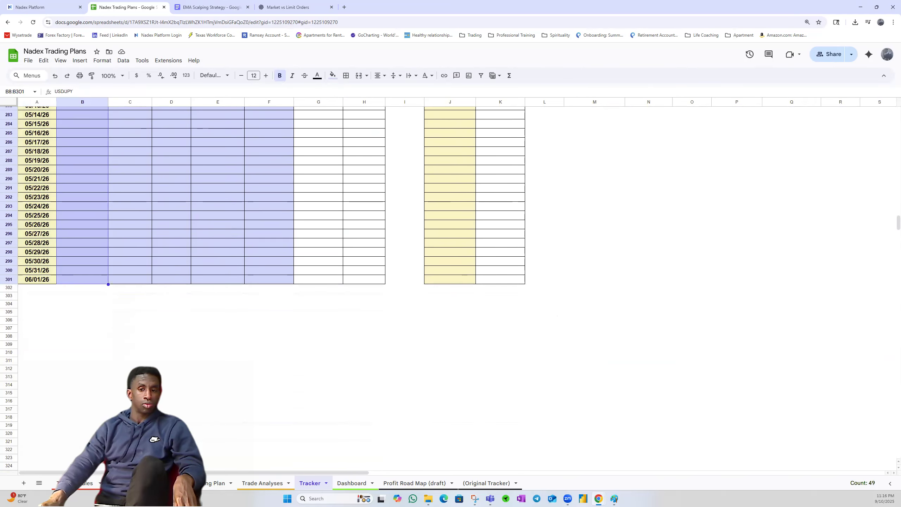
scroll(891, 226, "up", 20)
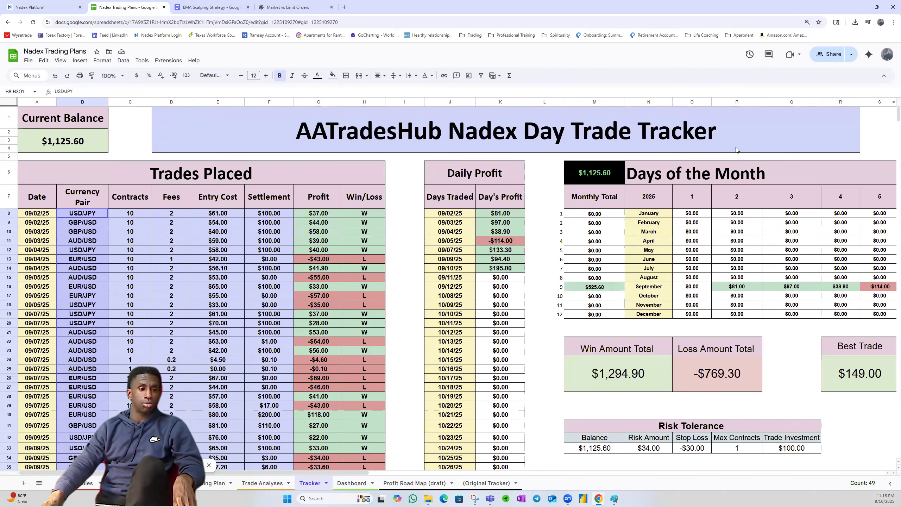
left_click_drag(352, 216, 350, 285)
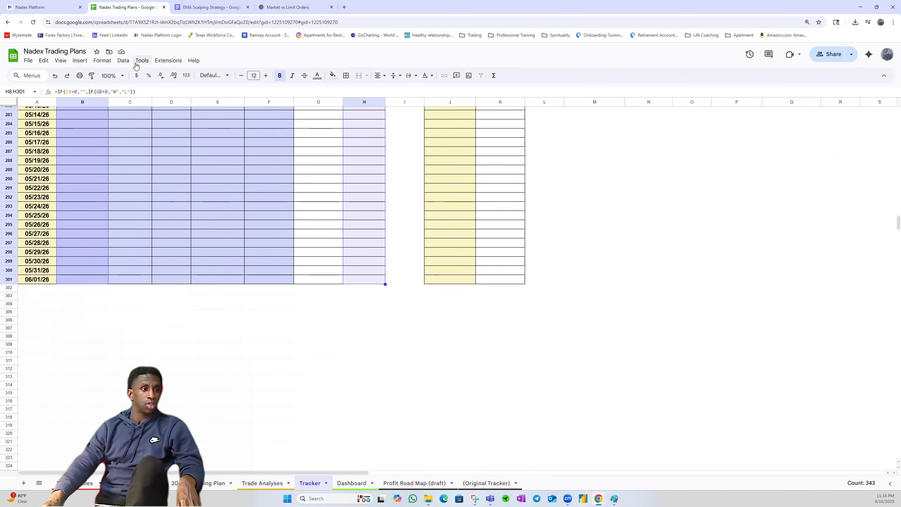
Insert a chart from the selected currency pair and win/loss entries and make it a stacked column chart
left_click(82, 61)
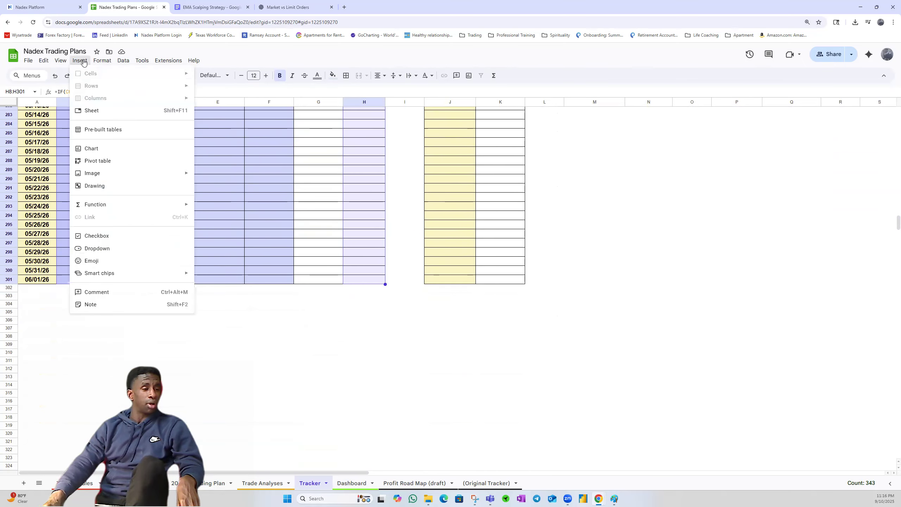
left_click(95, 146)
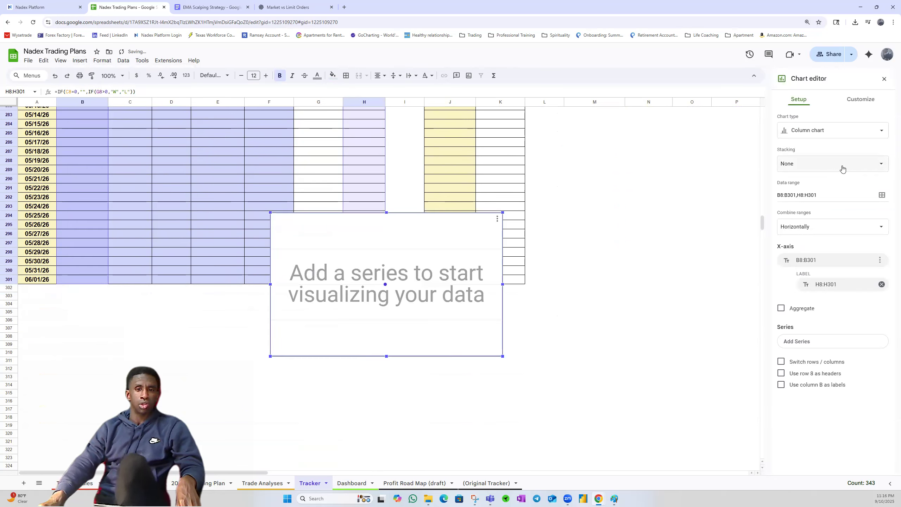
left_click(844, 130)
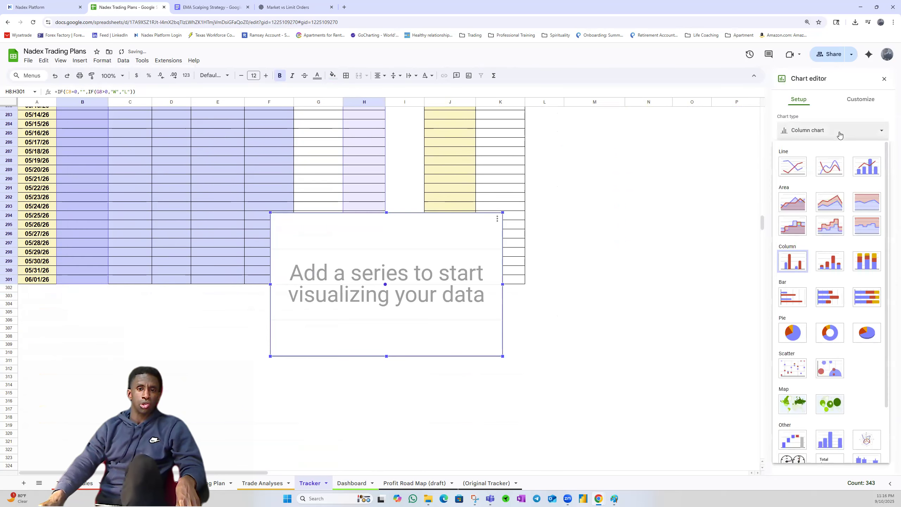
left_click(796, 266)
left_click(815, 130)
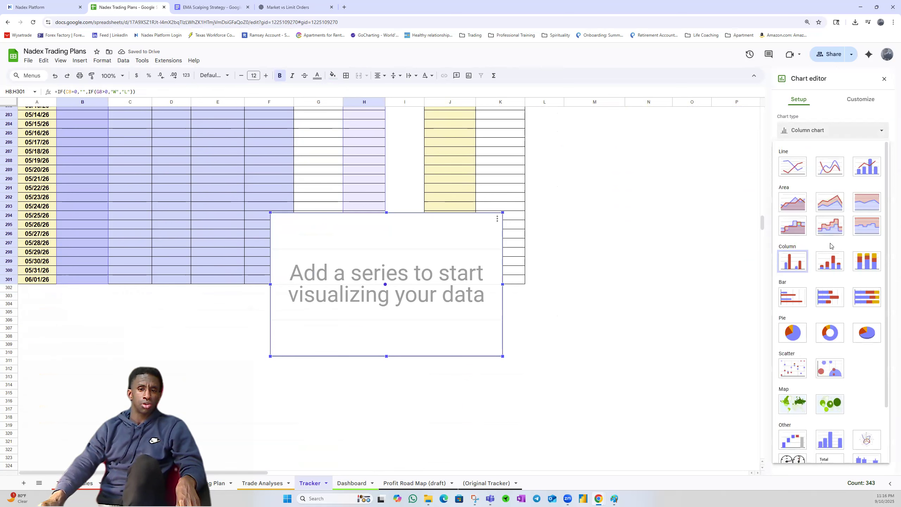
left_click(832, 258)
Try combining the chart's data ranges vertically, switching its rows and columns, and aggregating the horizontally combined ranges
left_click(831, 227)
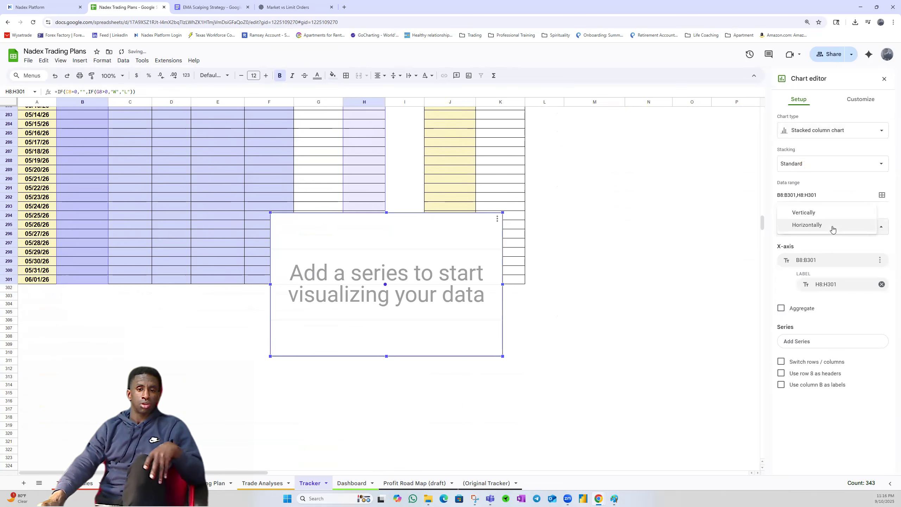
left_click(817, 215)
left_click(781, 252)
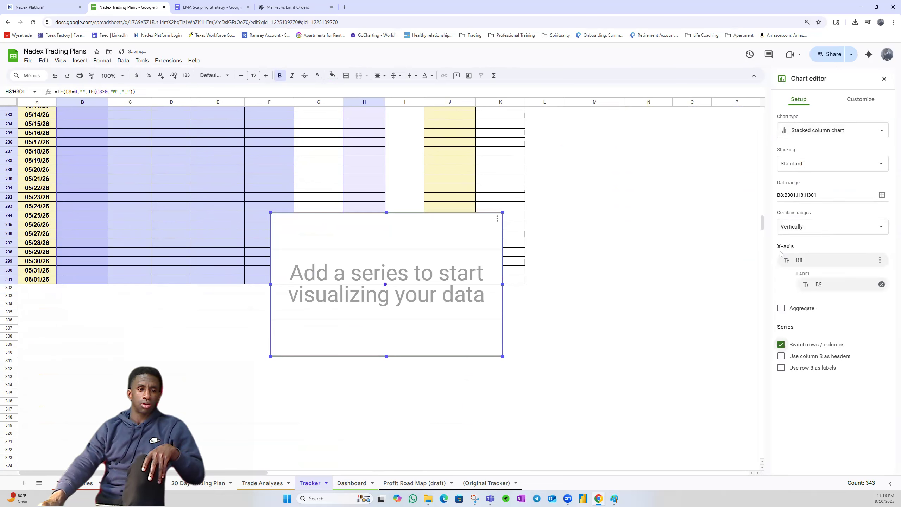
left_click(781, 345)
left_click(815, 228)
left_click(815, 238)
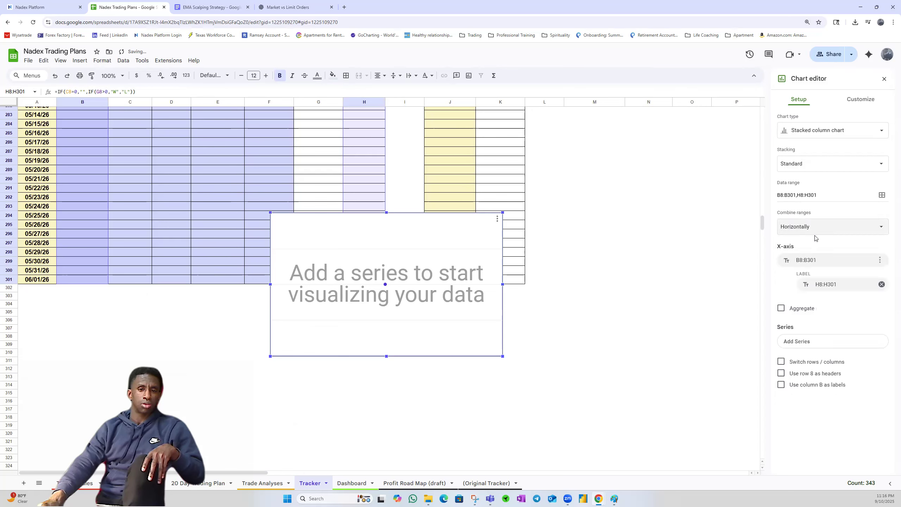
left_click(782, 308)
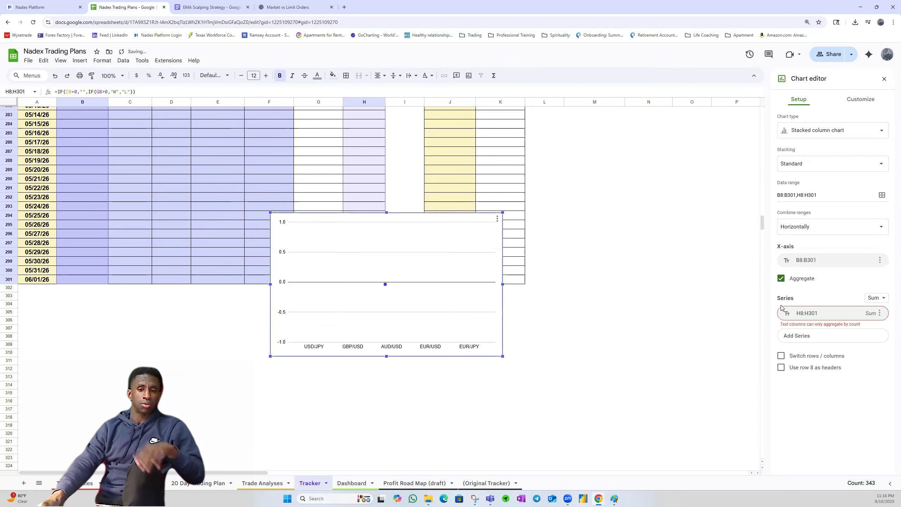
left_click(781, 278)
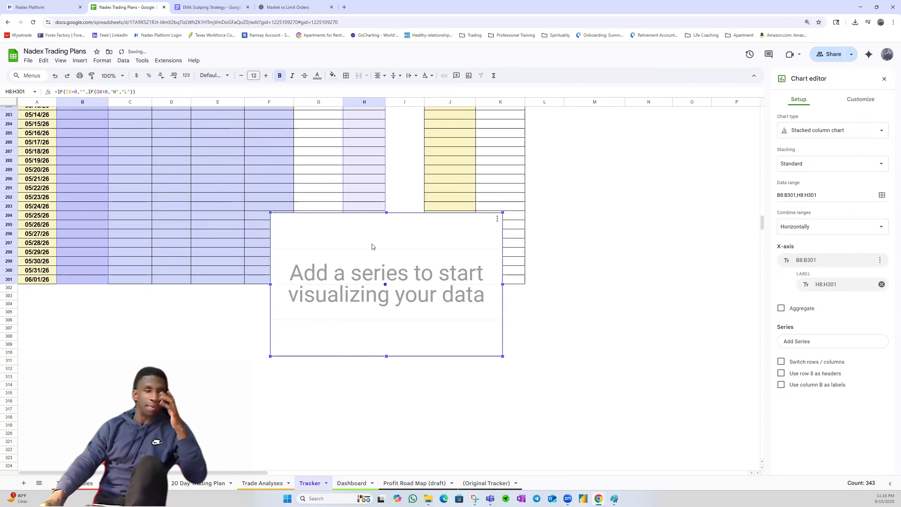
Move the empty chart up the Tracker sheet to beside the Daily Profit table, at about rows 95 to 110
scroll(519, 243, "up", 3)
left_click_drag(461, 326, 676, 131)
scroll(702, 195, "up", 6)
left_click_drag(683, 338, 695, 137)
scroll(616, 228, "up", 6)
left_click_drag(622, 354, 651, 125)
scroll(663, 292, "up", 5)
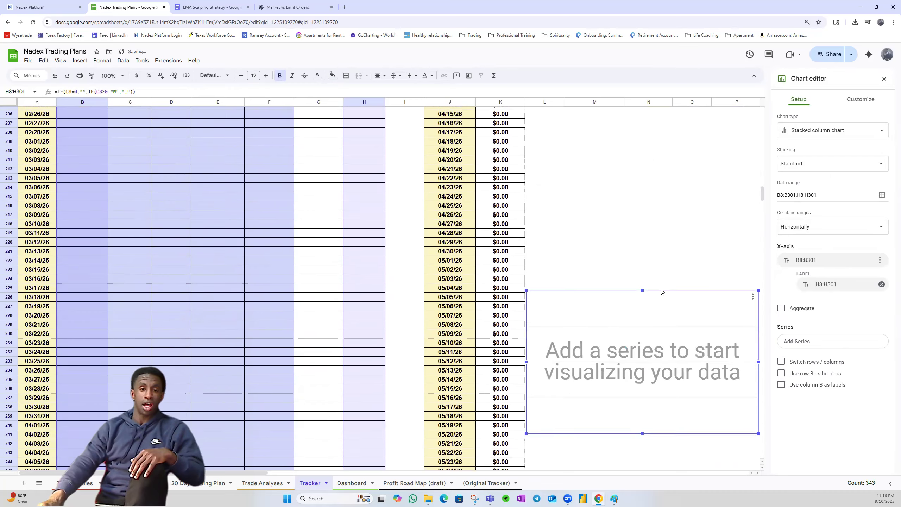
left_click_drag(639, 379, 631, 194)
scroll(635, 234, "up", 6)
left_click_drag(671, 325, 669, 117)
scroll(678, 222, "up", 5)
left_click_drag(683, 311, 682, 150)
scroll(692, 219, "up", 11)
scroll(692, 230, "down", 5)
left_click_drag(676, 379, 676, 118)
scroll(679, 234, "up", 5)
left_click_drag(678, 314, 668, 119)
scroll(690, 193, "up", 10)
scroll(694, 242, "down", 5)
left_click_drag(693, 316, 679, 128)
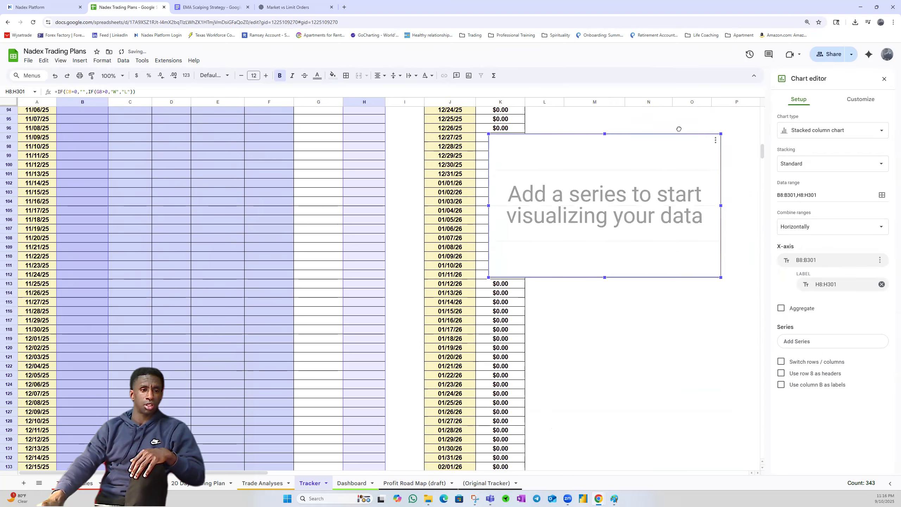
scroll(679, 149, "up", 5)
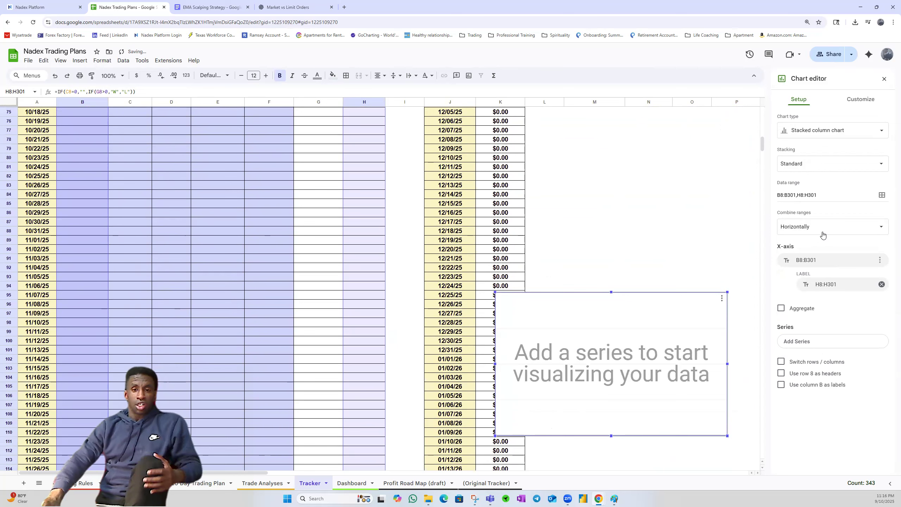
Try the 100% stacked column chart type with rows and columns not switched
left_click(829, 130)
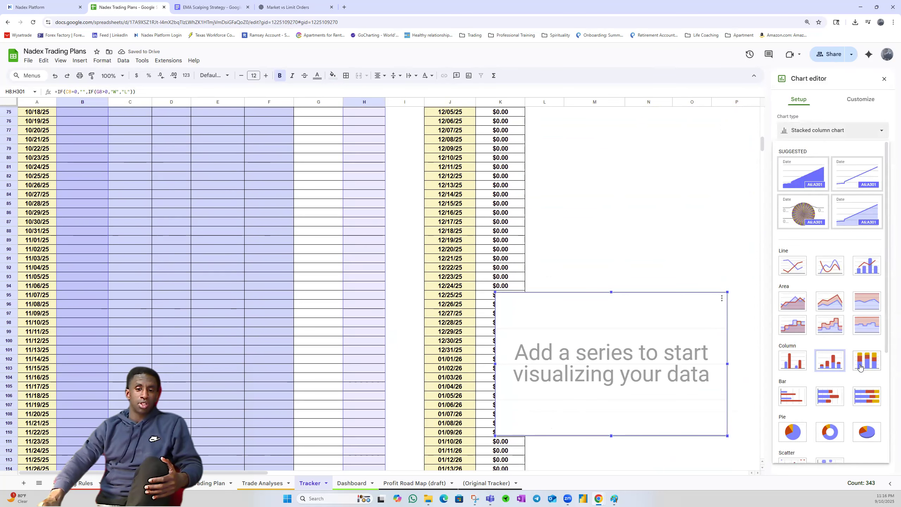
left_click(860, 367)
left_click(782, 365)
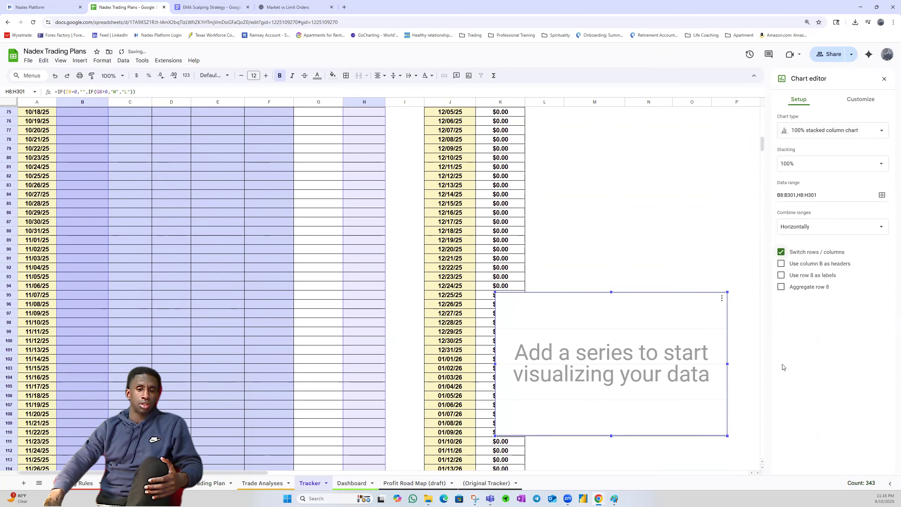
left_click(781, 253)
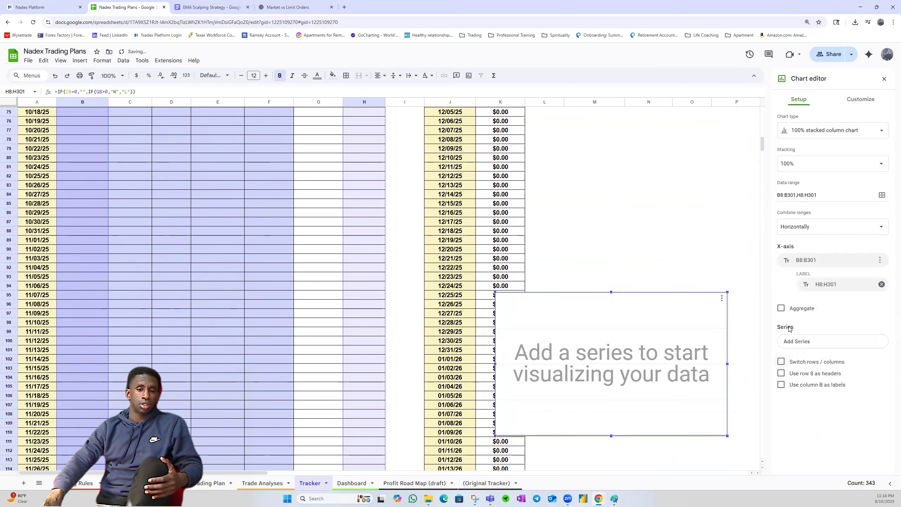
left_click(782, 385)
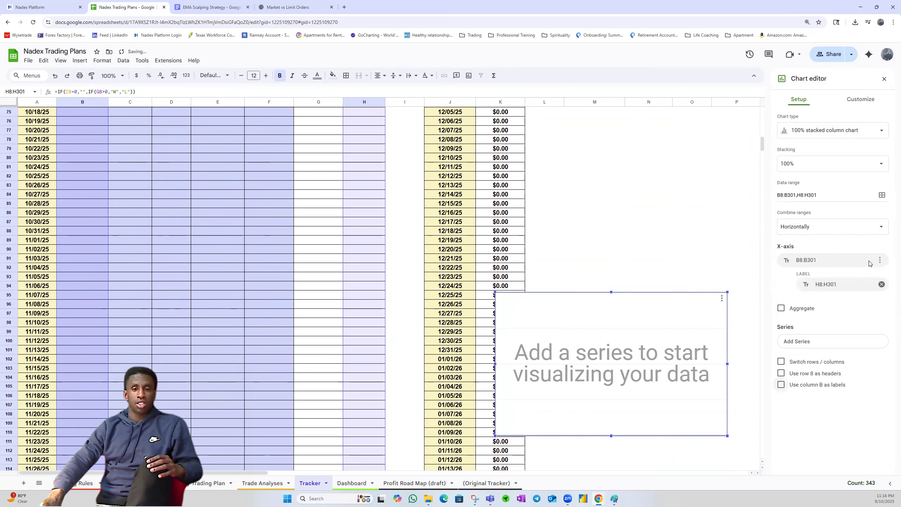
Remove the H8:H301 label from the chart's x-axis and move the chart up to about row 77
left_click(834, 285)
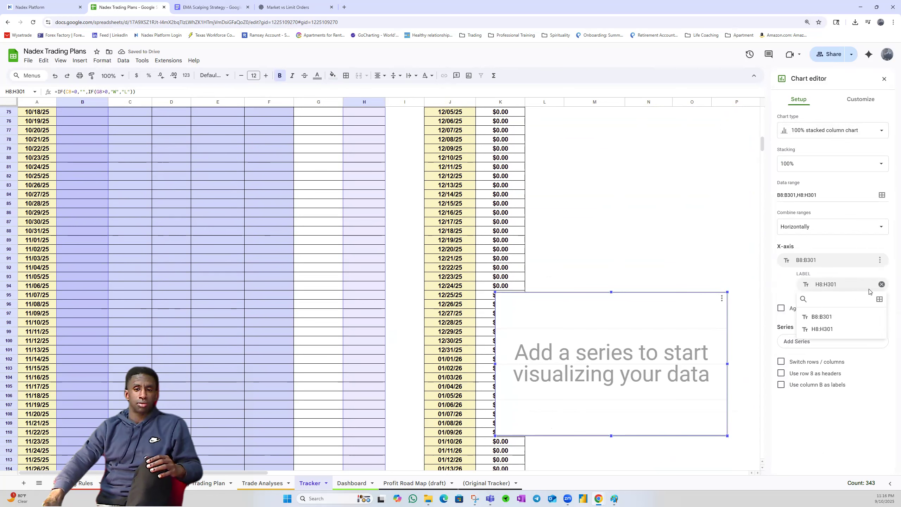
left_click(882, 285)
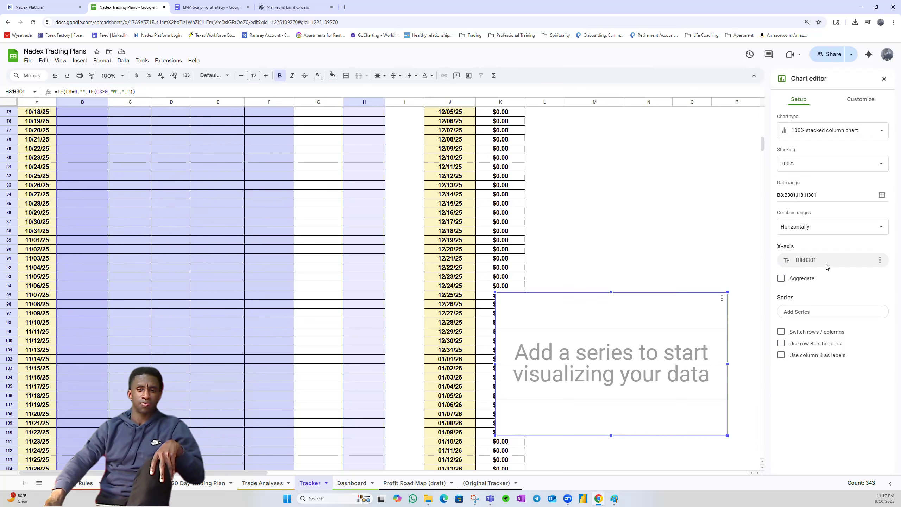
left_click(881, 195)
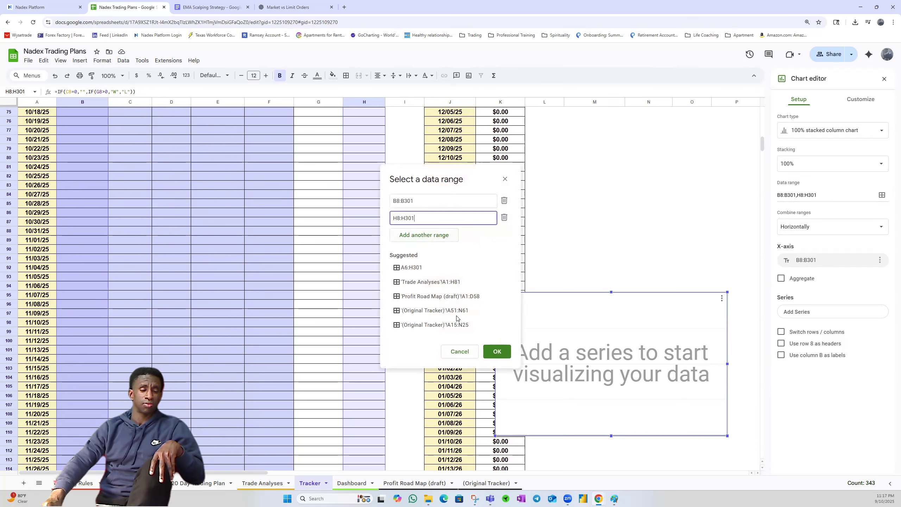
left_click(497, 351)
left_click_drag(637, 293, 648, 132)
Change the chart to a doughnut chart and aggregate it by the currency pairs in B8:B301
left_click(808, 135)
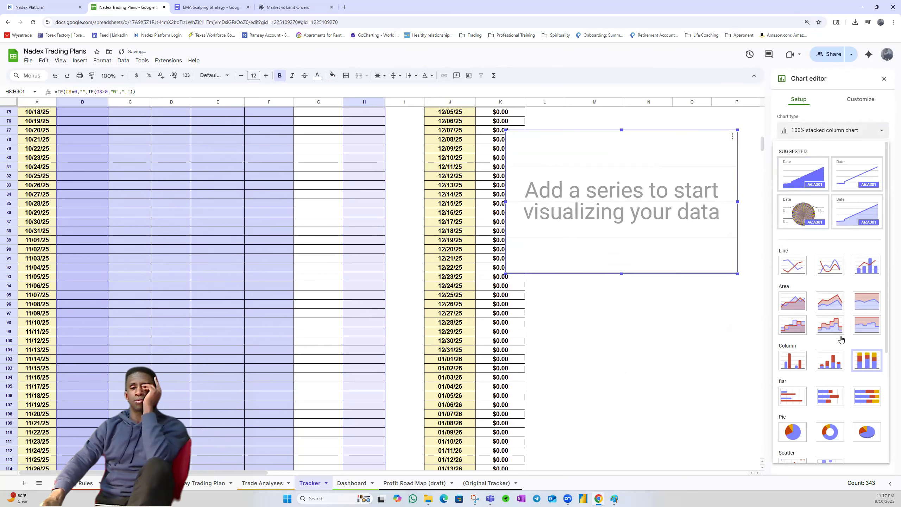
scroll(831, 372, "down", 3)
left_click(835, 297)
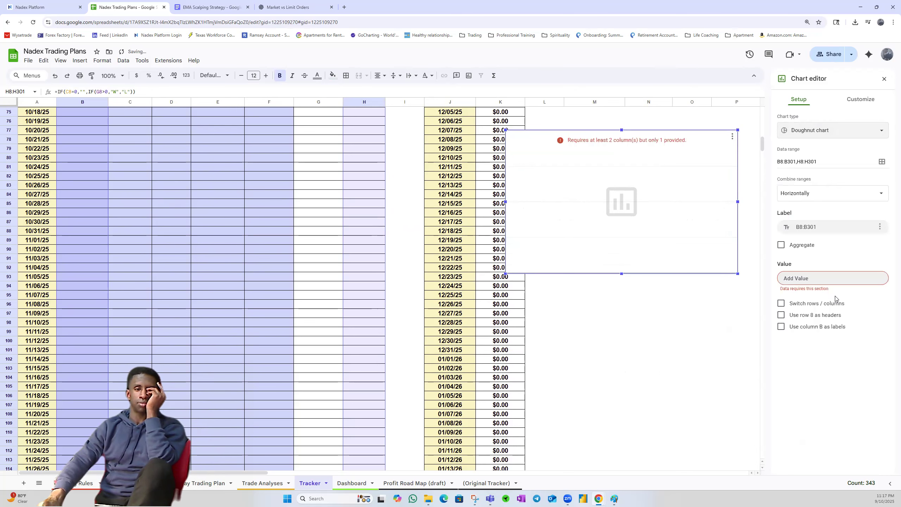
left_click(781, 246)
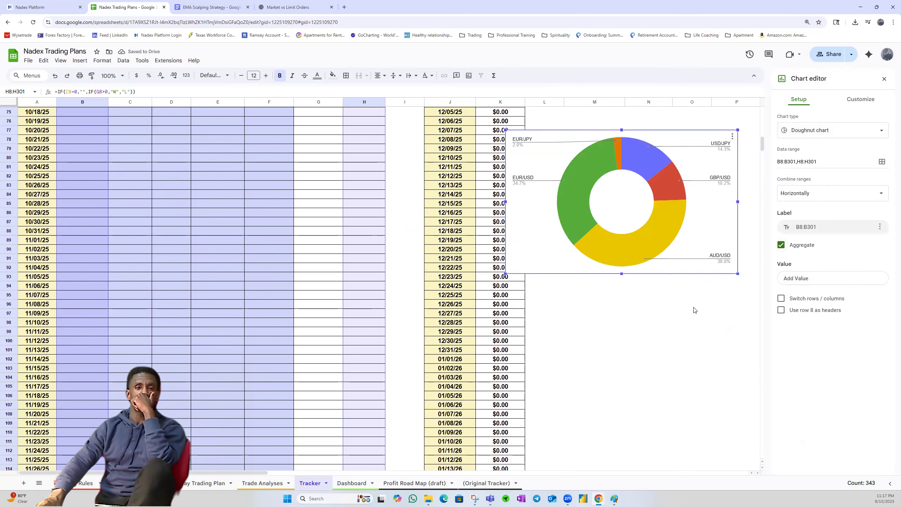
Check the share of each currency pair in the doughnut and change the chart back to a stacked column chart
mouse_move(663, 245)
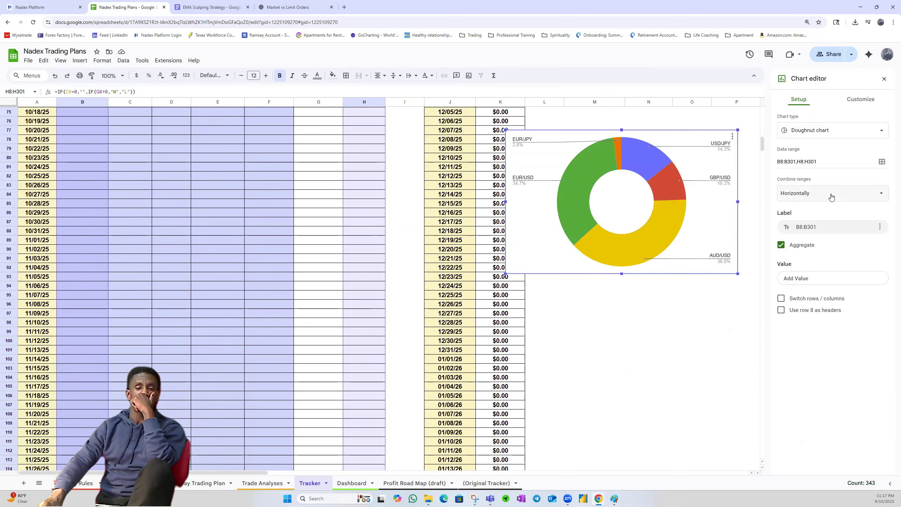
left_click(825, 135)
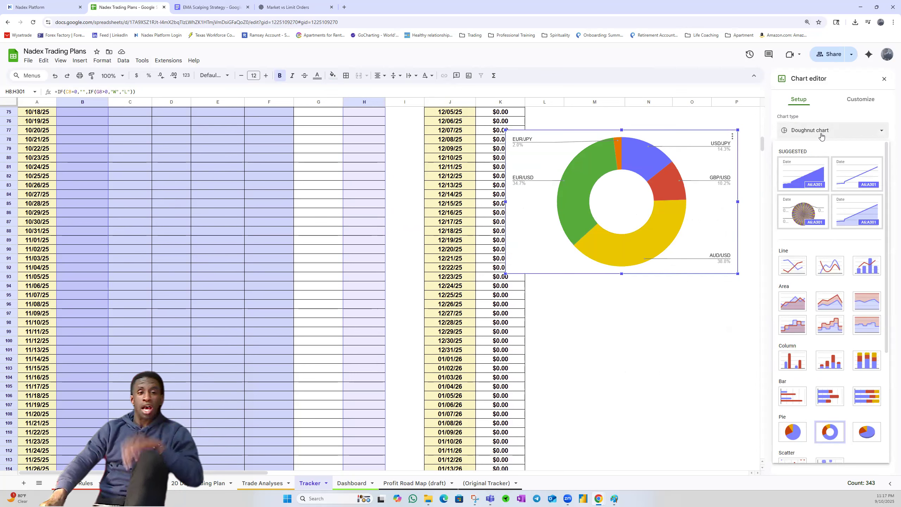
mouse_move(577, 193)
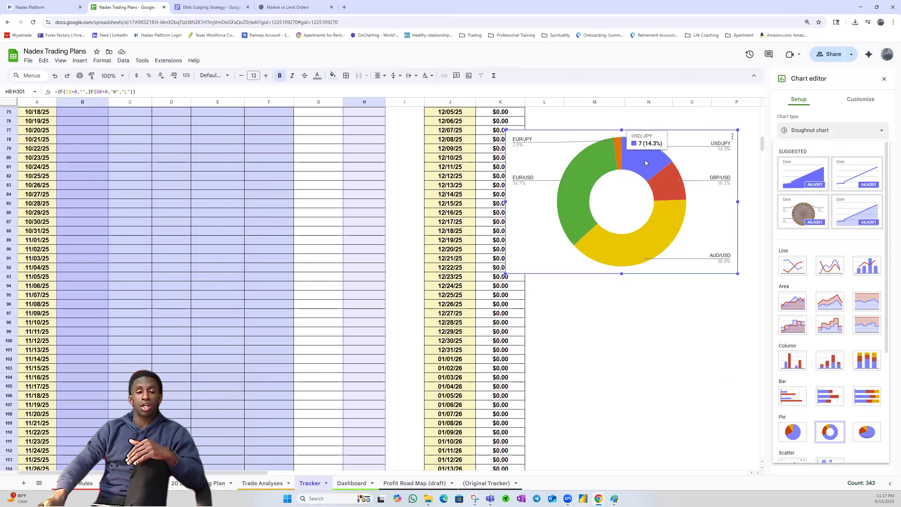
mouse_move(680, 212)
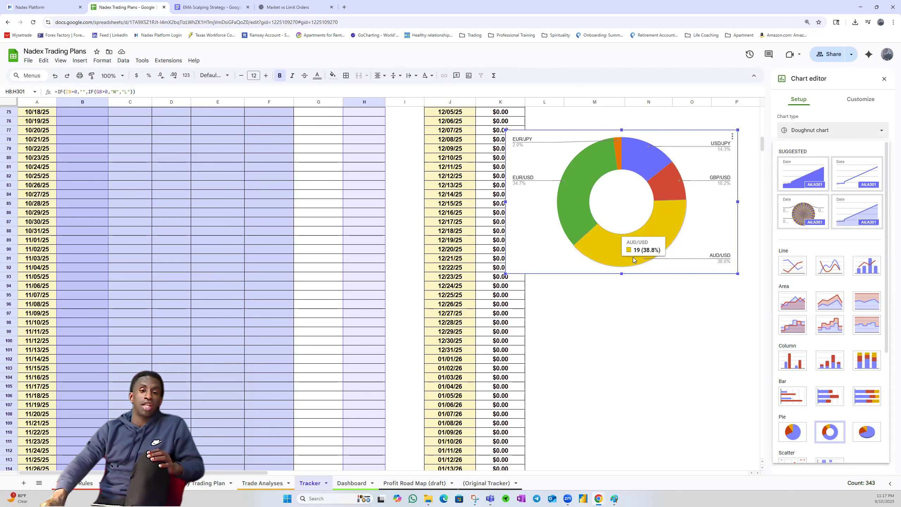
scroll(643, 256, "up", 3)
scroll(643, 255, "down", 3)
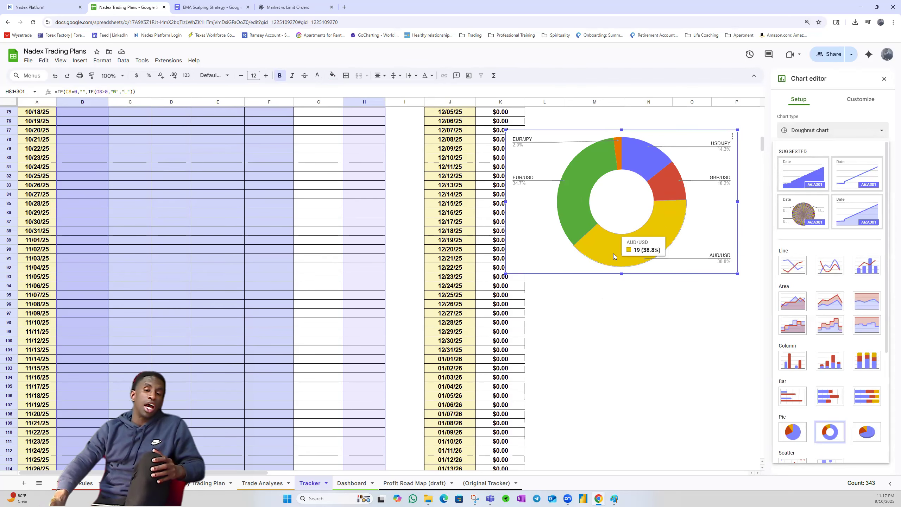
left_click(830, 361)
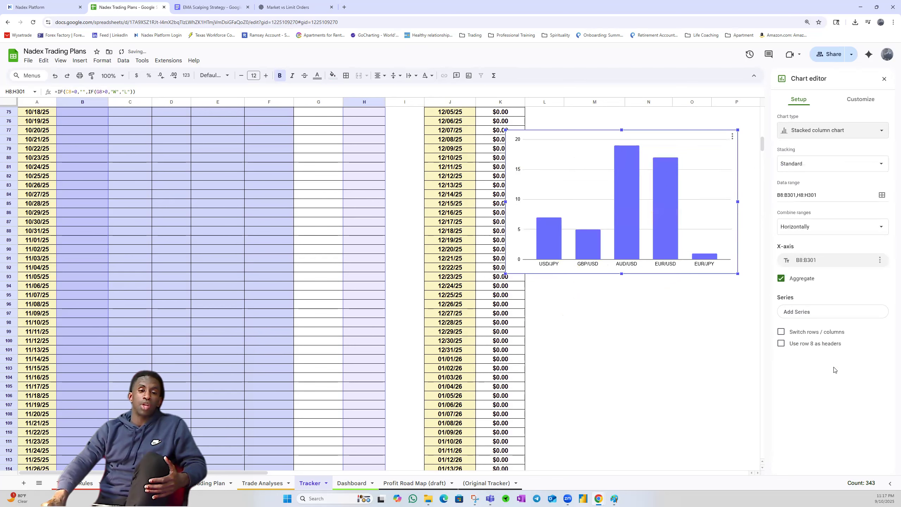
Compare the chart's columns with the Currency Pair entries in the Trades Placed table
mouse_move(550, 247)
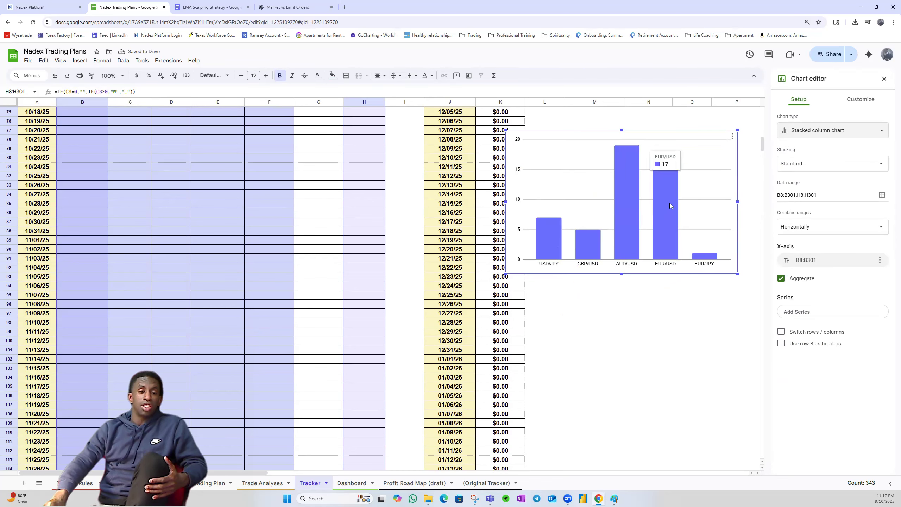
scroll(585, 263, "up", 6)
scroll(586, 262, "up", 10)
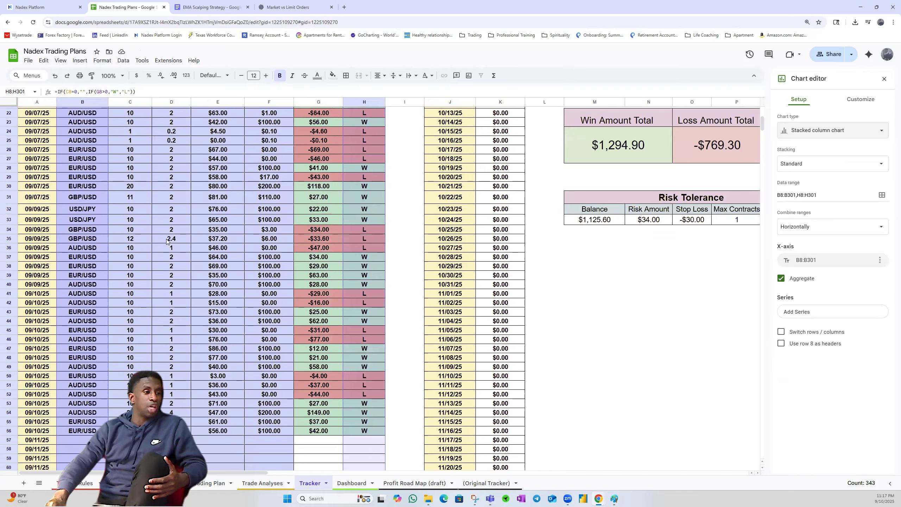
scroll(236, 228, "up", 6)
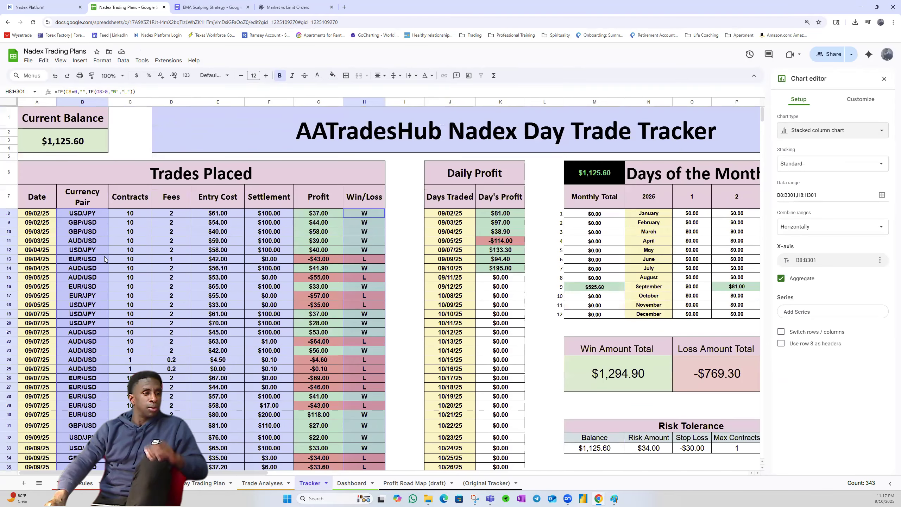
left_click(95, 303)
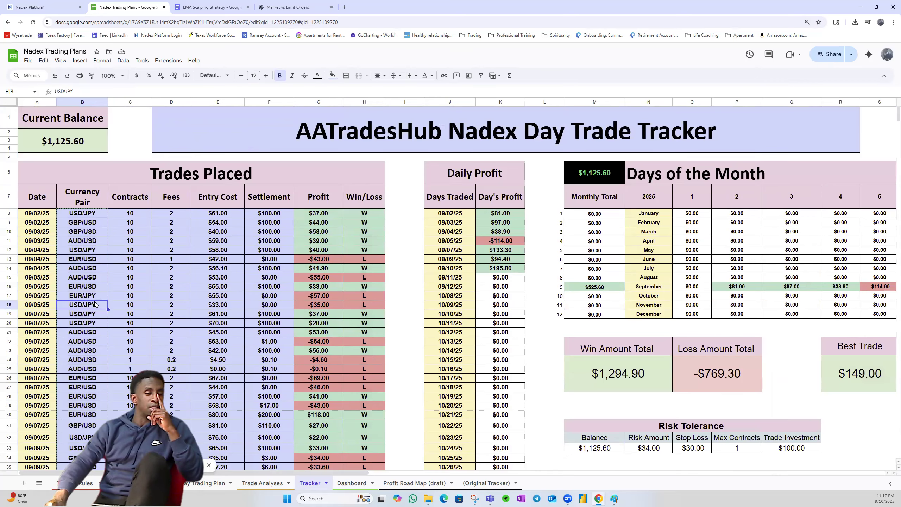
Try to add the Win/Loss range H8:H301 as a series to the stacked column chart of currency pairs
scroll(651, 321, "down", 20)
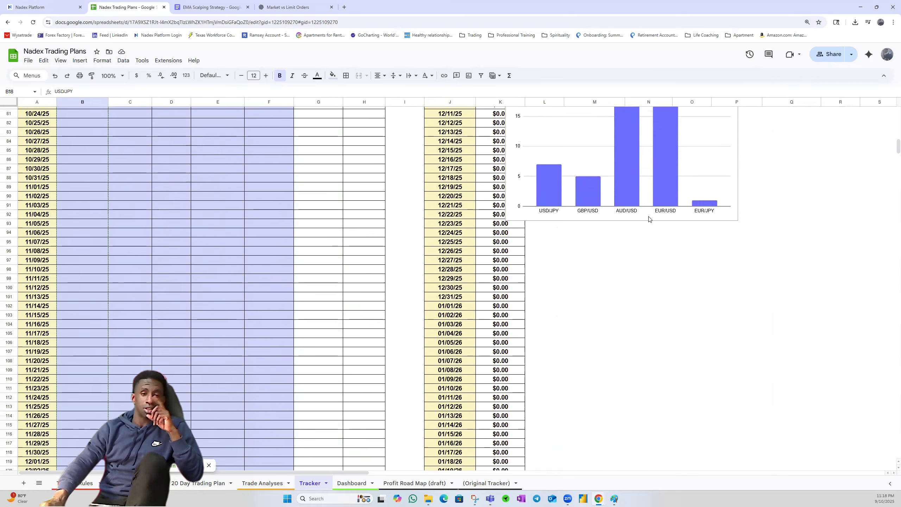
left_click(595, 247)
double_click(595, 248)
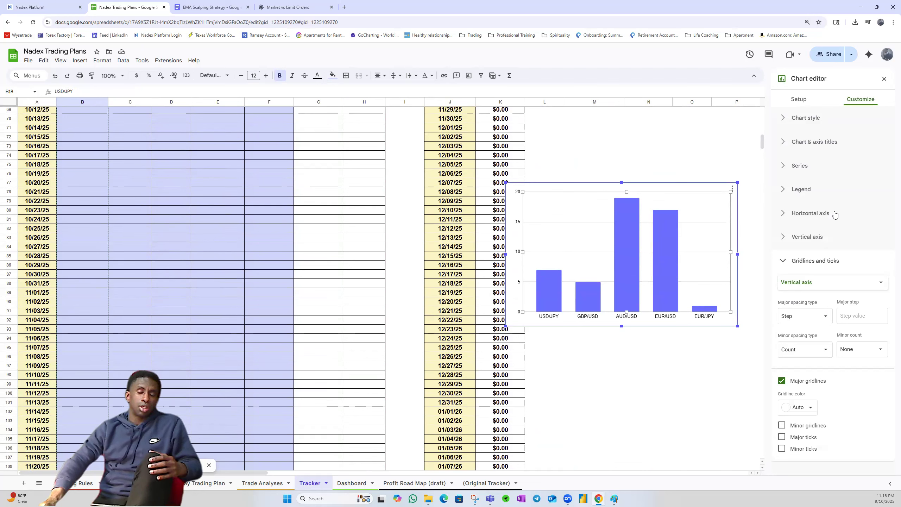
left_click(840, 284)
left_click(825, 284)
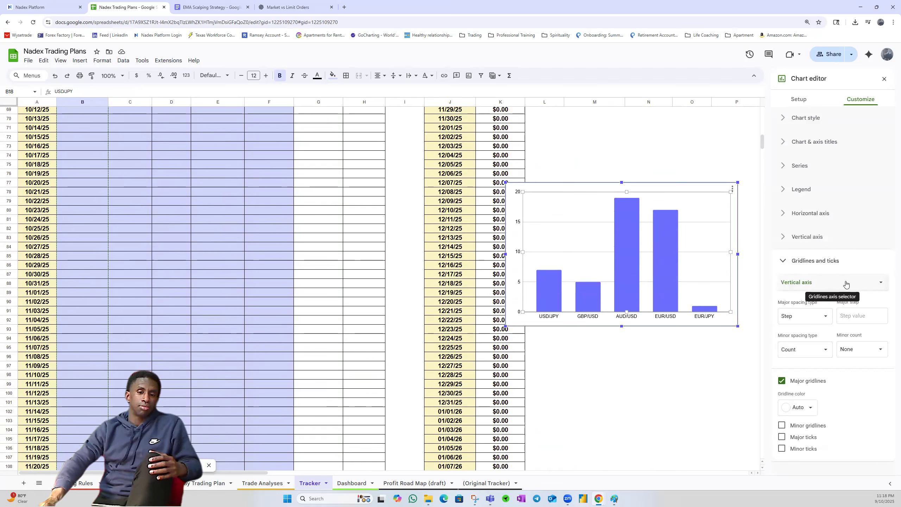
left_click(799, 101)
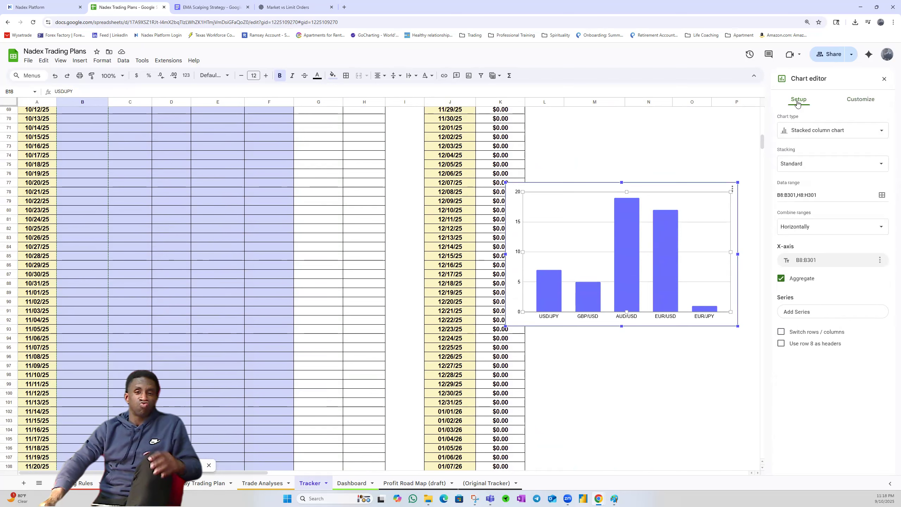
left_click(814, 313)
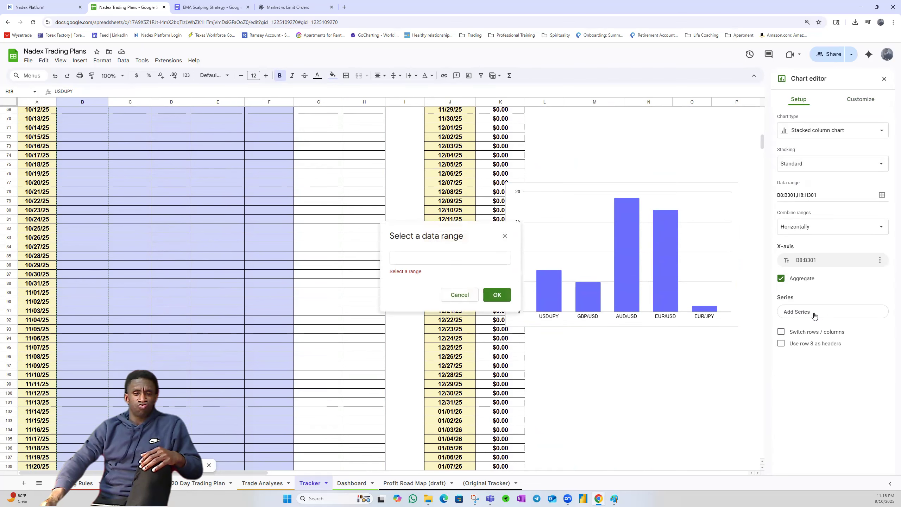
left_click(406, 259)
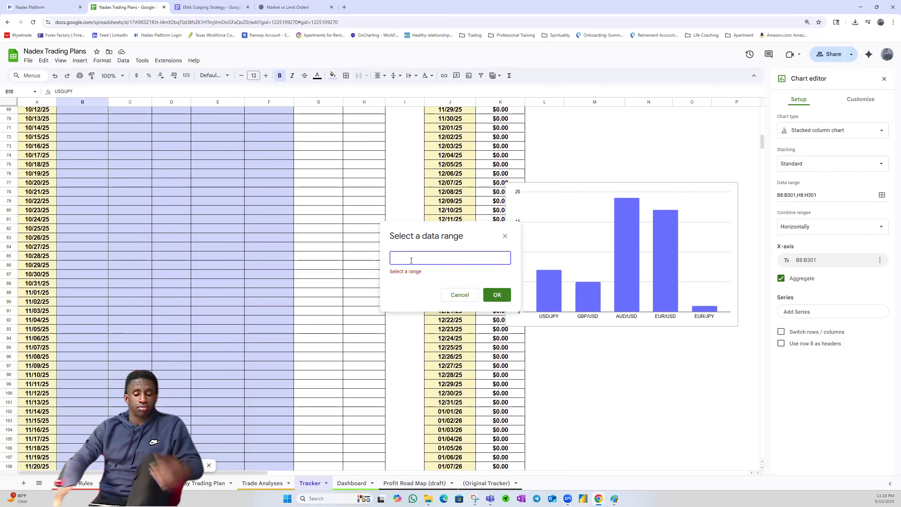
type("H8:H301")
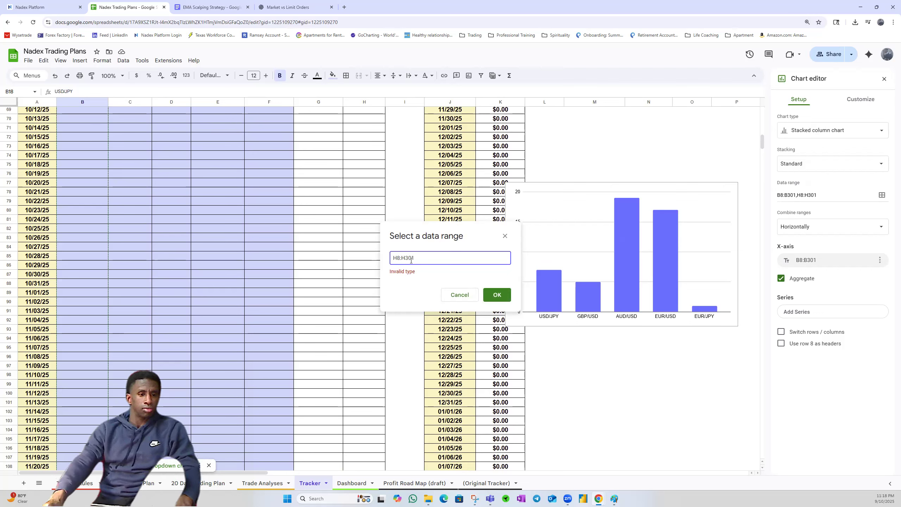
left_click(436, 271)
left_click(497, 294)
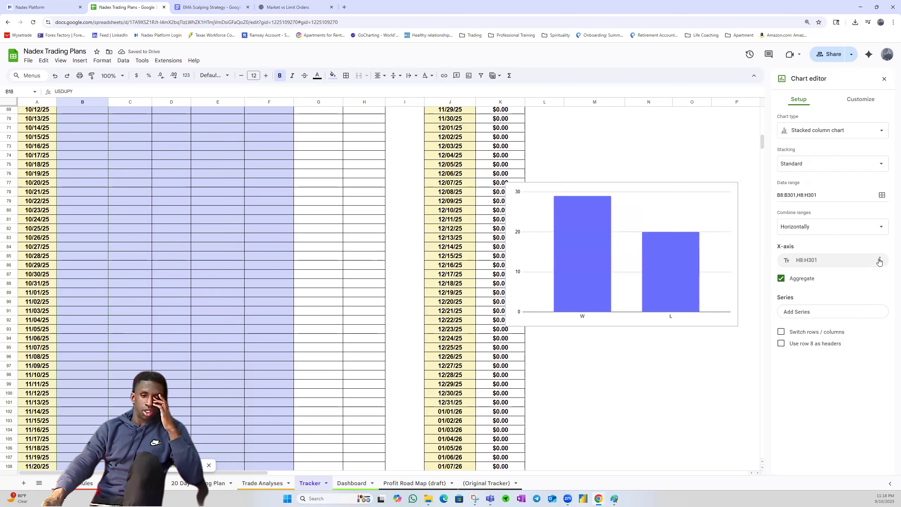
Set the chart's x-axis back to the currency pair range B8:B301
left_click(539, 258)
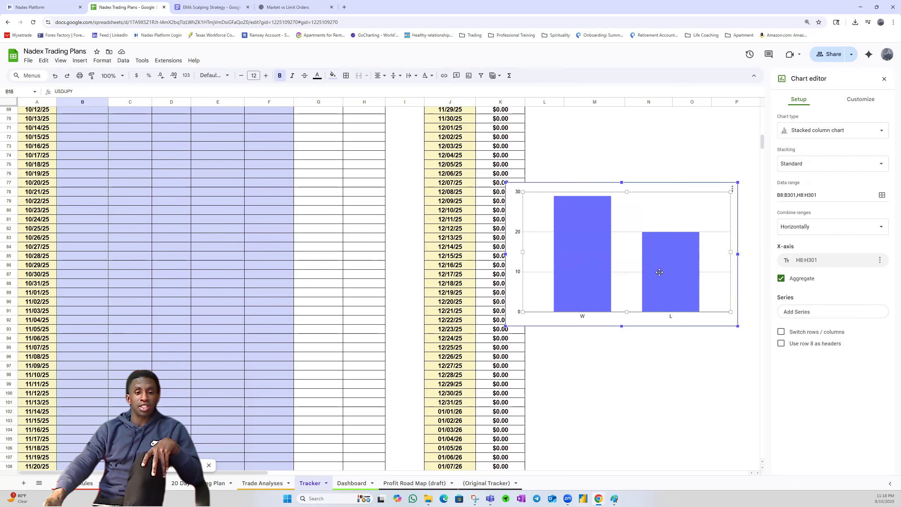
left_click(808, 261)
left_click(807, 297)
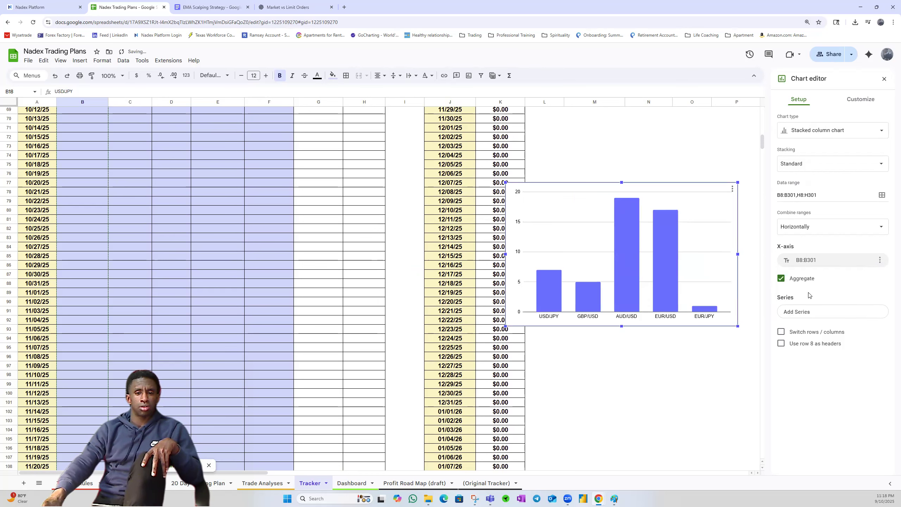
Try switching the chart's rows and columns with and without aggregation, and return to the aggregated, unswitched layout
left_click(782, 279)
left_click(781, 280)
left_click(781, 332)
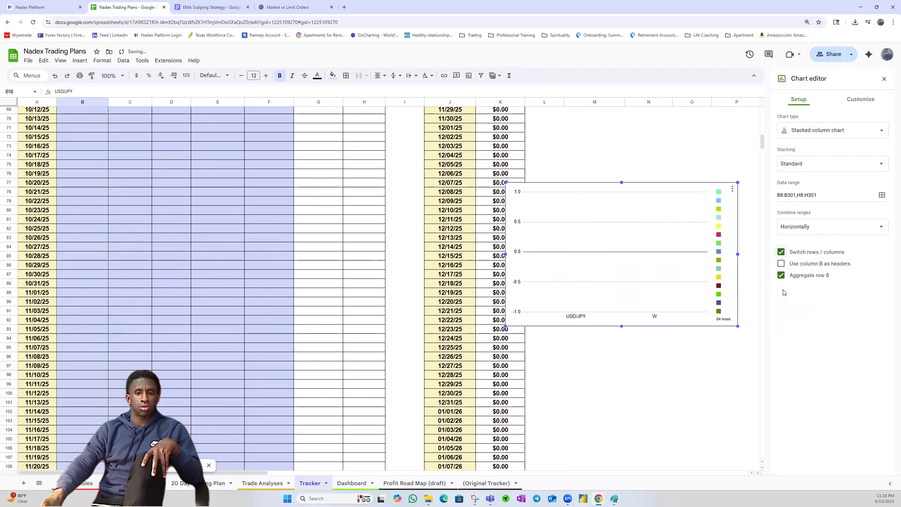
left_click(780, 265)
left_click(781, 253)
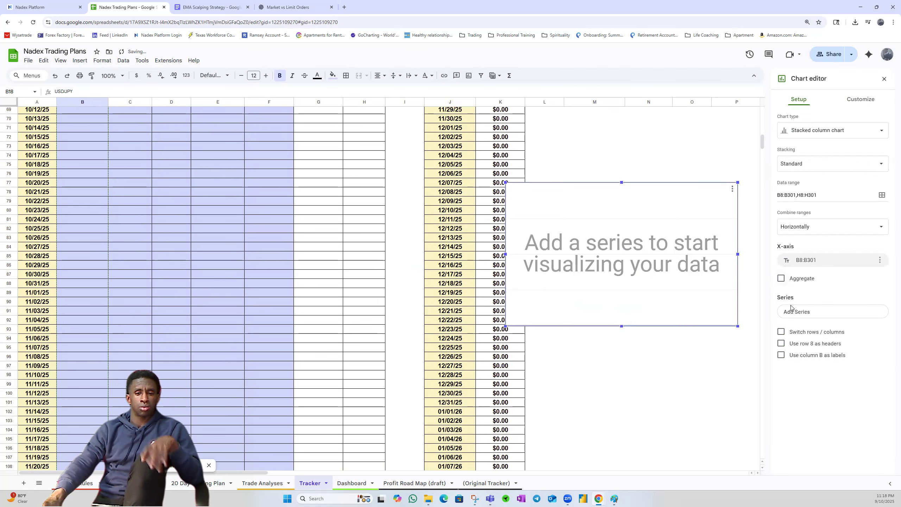
left_click(782, 332)
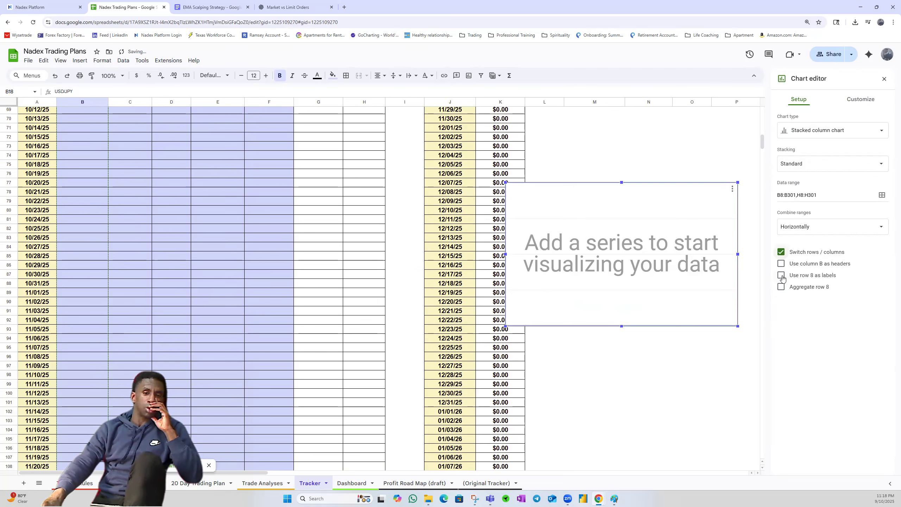
left_click(781, 287)
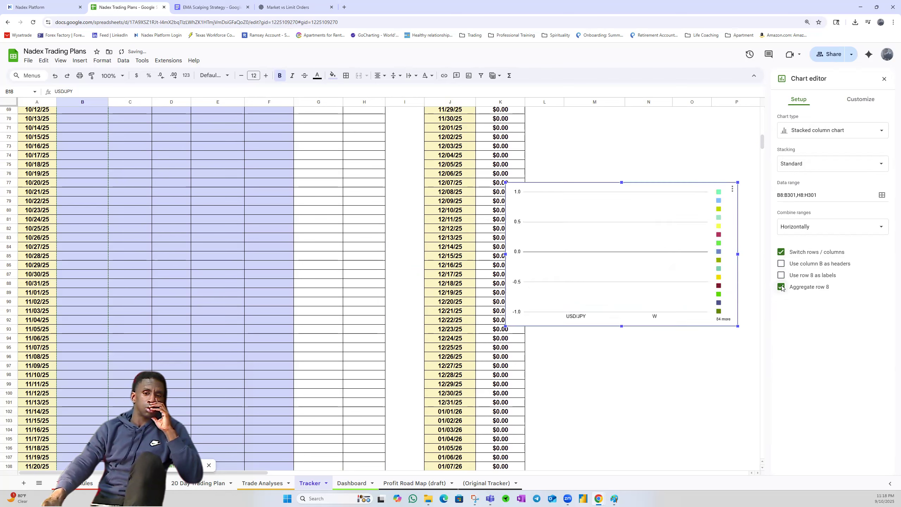
left_click(780, 253)
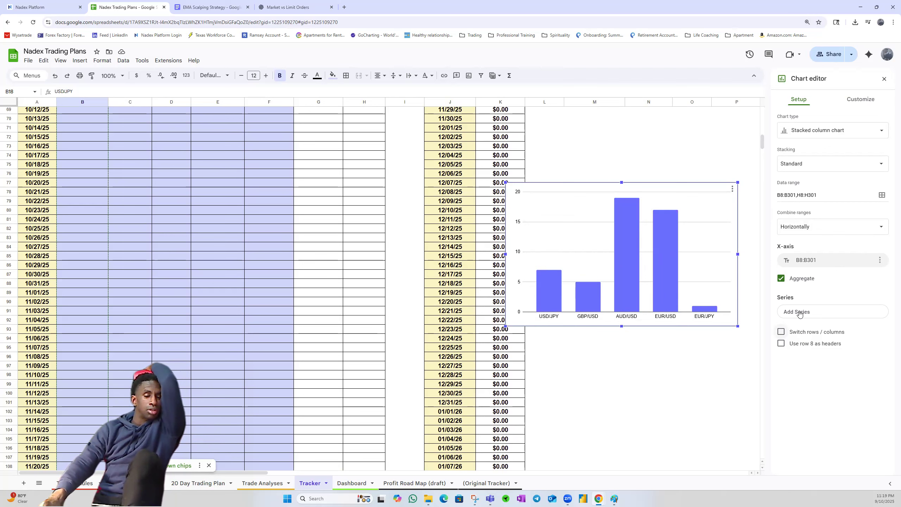
Toggle using row 8 as headers, and enlarge and move the chart to cover about columns F to N, rows 72 to 100
left_click(781, 344)
left_click(782, 346)
left_click(782, 346)
left_click(782, 346)
left_click_drag(738, 326, 824, 379)
left_click_drag(580, 253, 317, 207)
left_click_drag(560, 333, 666, 397)
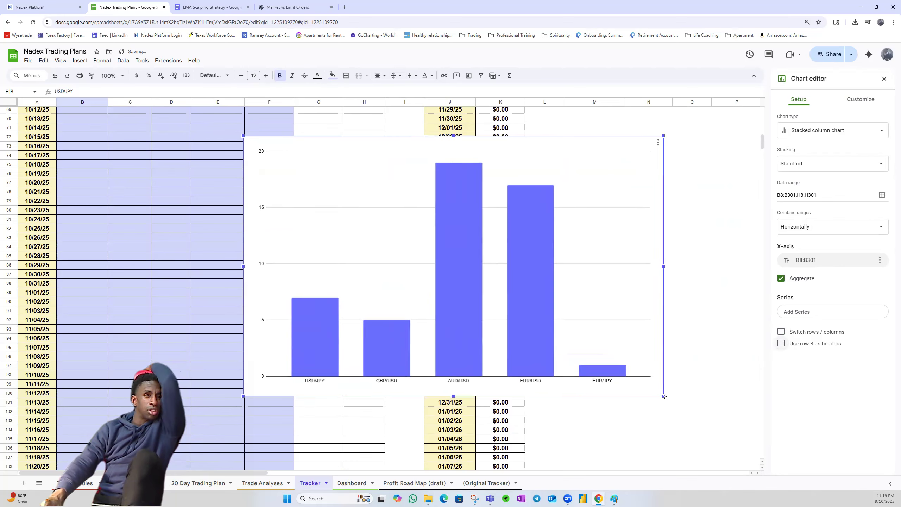
Try row 8 as headers, check the formatting of the AUD/USD and EUR/USD columns, and turn the header option off
left_click(782, 344)
left_click(781, 343)
left_click(782, 344)
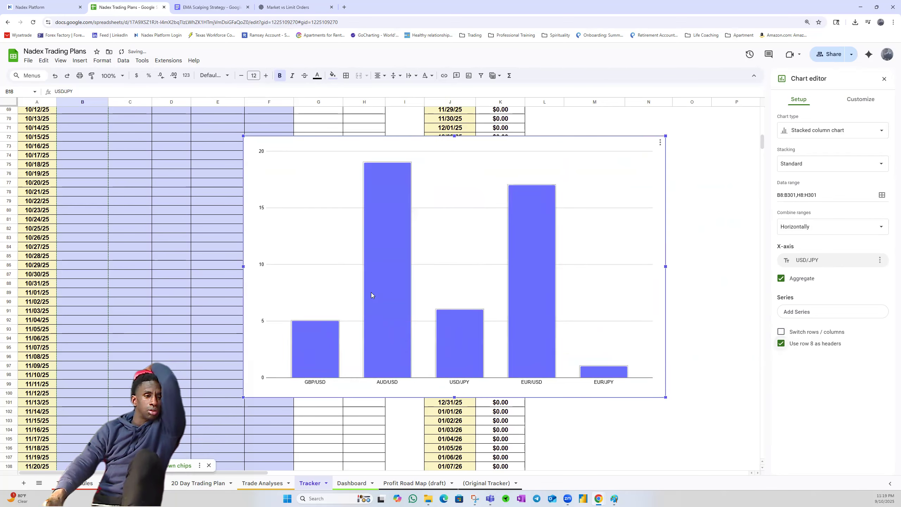
left_click(383, 280)
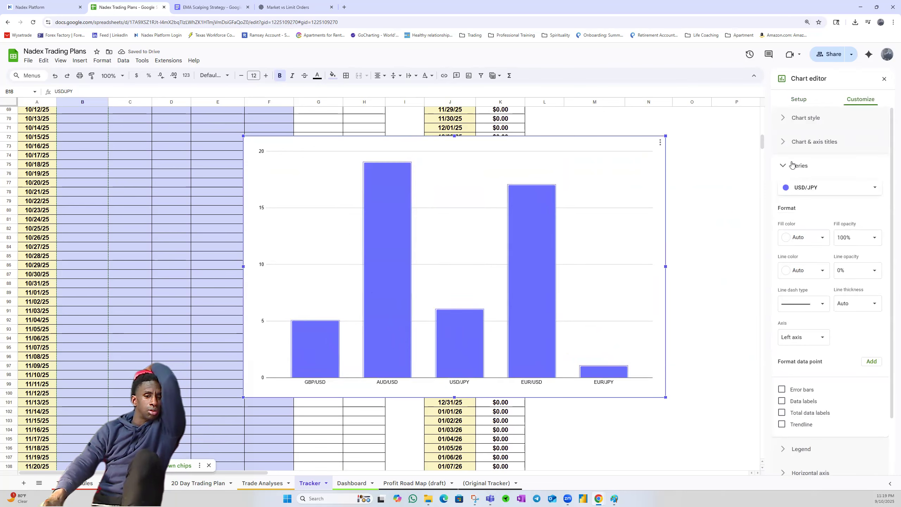
left_click(534, 277)
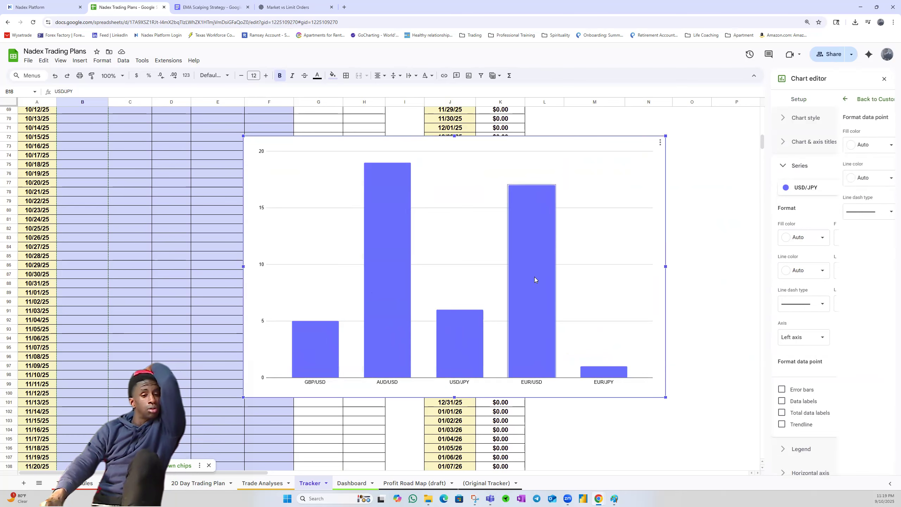
left_click(783, 100)
left_click(782, 342)
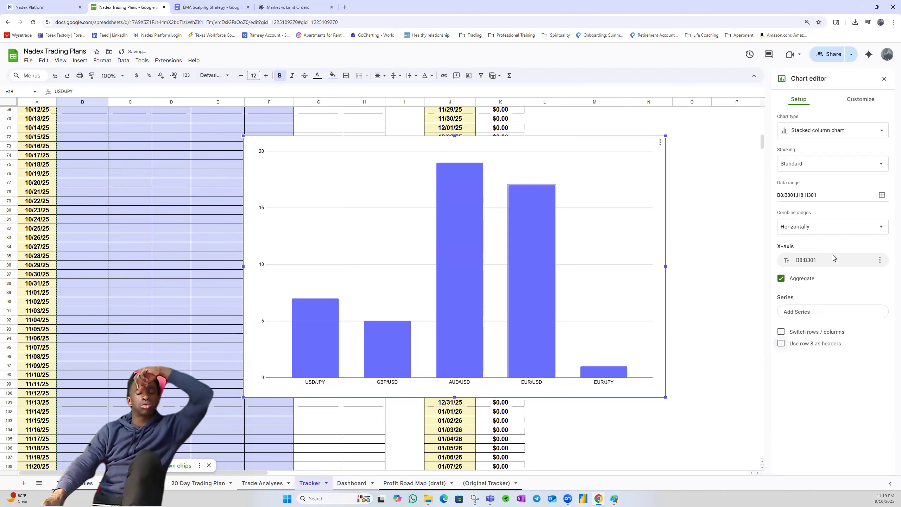
Try reselecting B8:B301 as the x-axis data range and toggling aggregation, leaving aggregation off
left_click(804, 260)
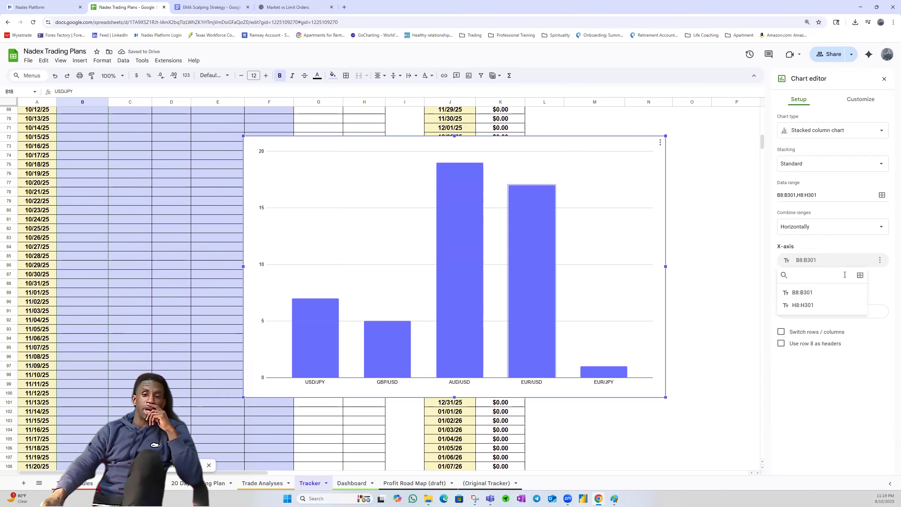
left_click(859, 276)
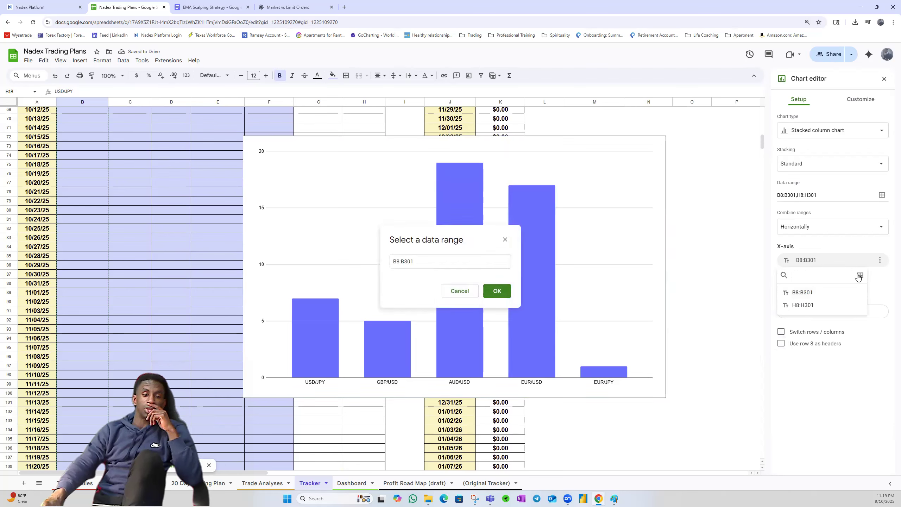
left_click(495, 293)
left_click(781, 279)
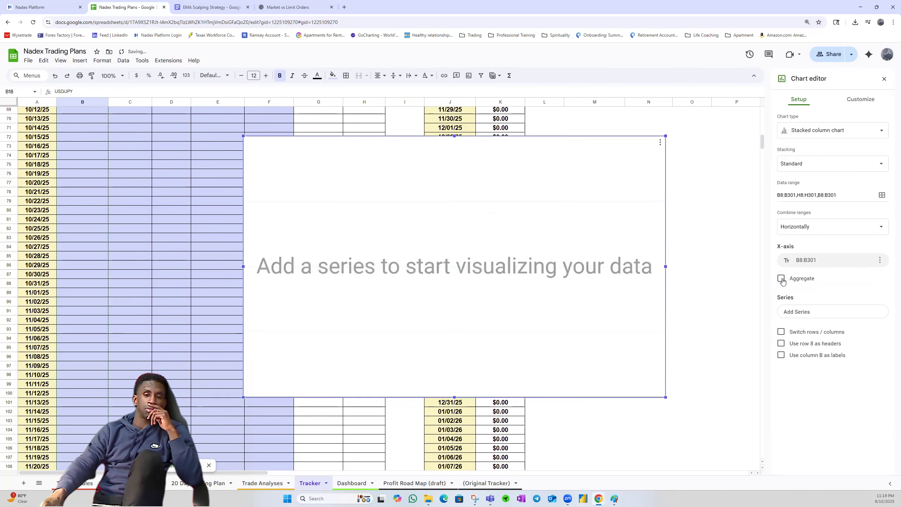
left_click(782, 279)
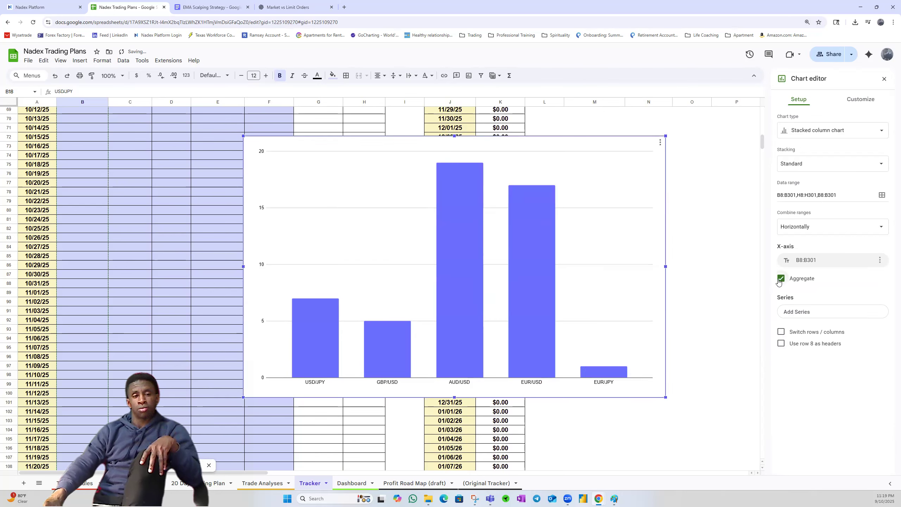
left_click(781, 279)
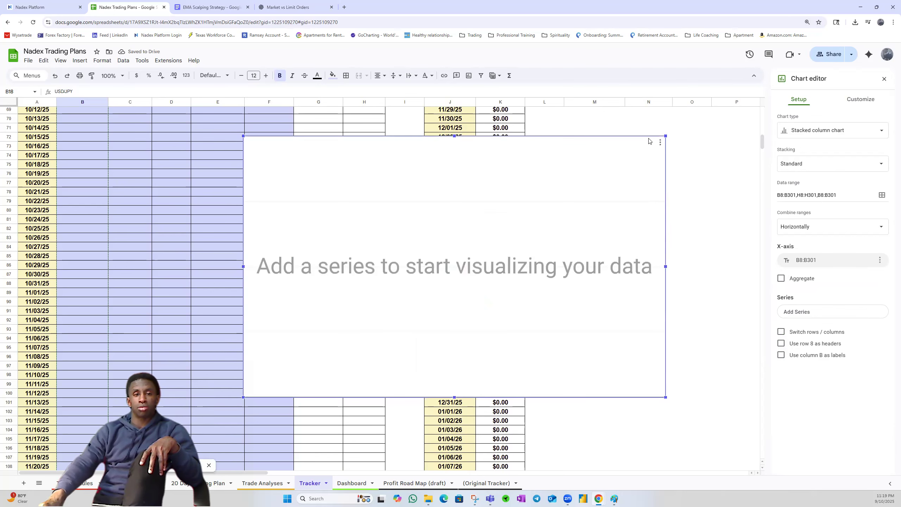
Delete the stacked column chart and insert a new chart from the Win/Loss range H8:H301 and the Currency Pair range B8:B301
left_click(660, 143)
left_click(675, 166)
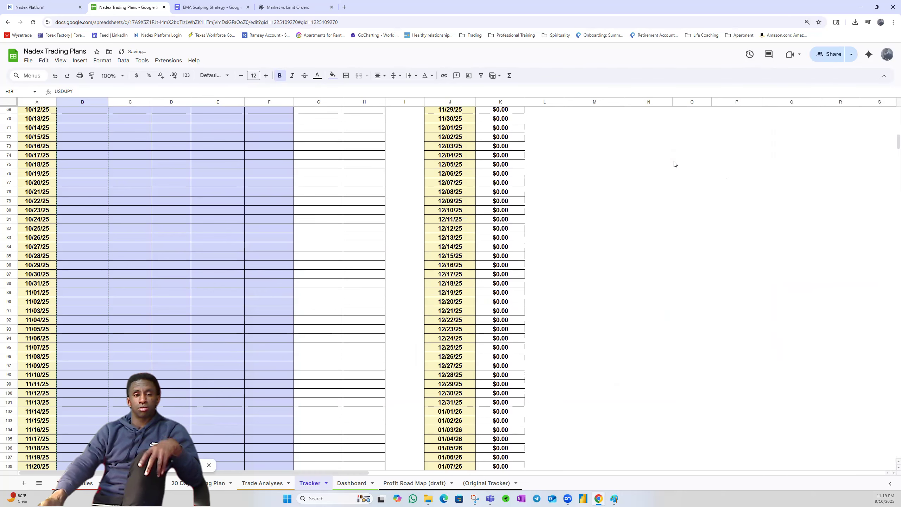
scroll(674, 164, "up", 8)
scroll(407, 181, "up", 10)
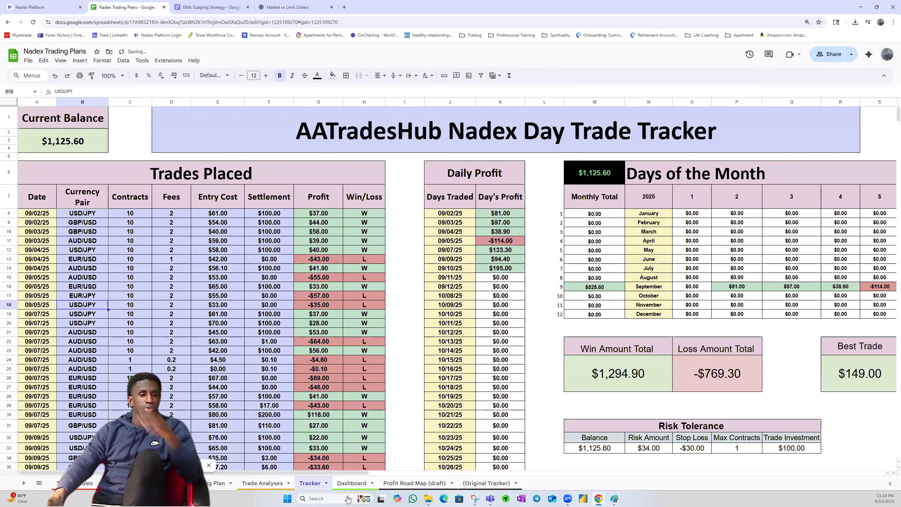
left_click_drag(364, 214, 355, 239)
left_click_drag(90, 240, 124, 68)
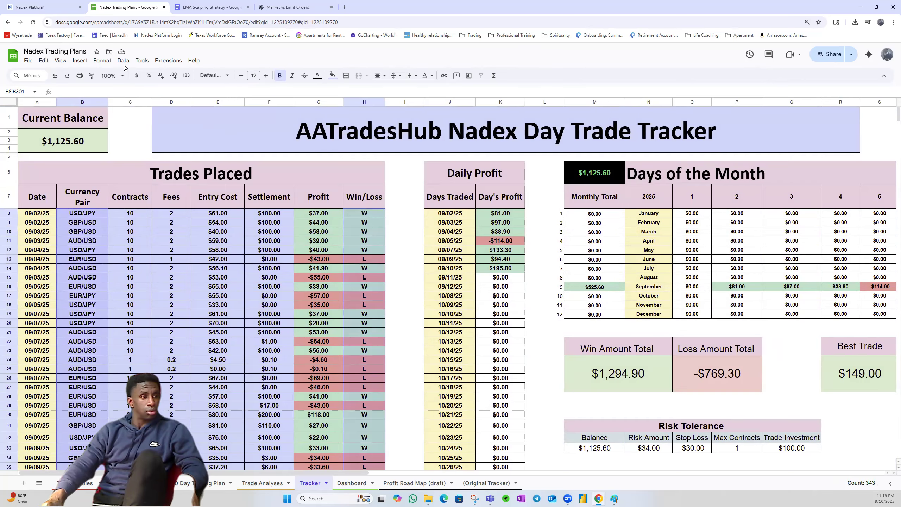
left_click(77, 60)
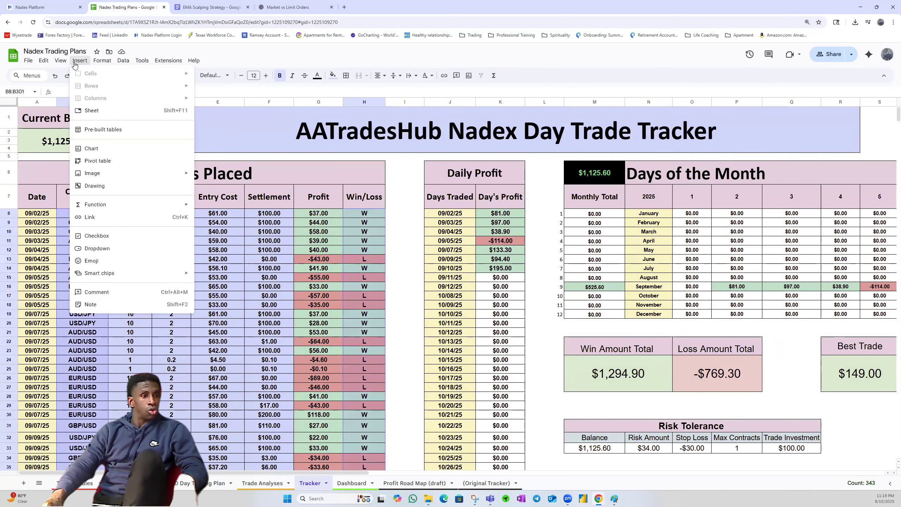
left_click(105, 149)
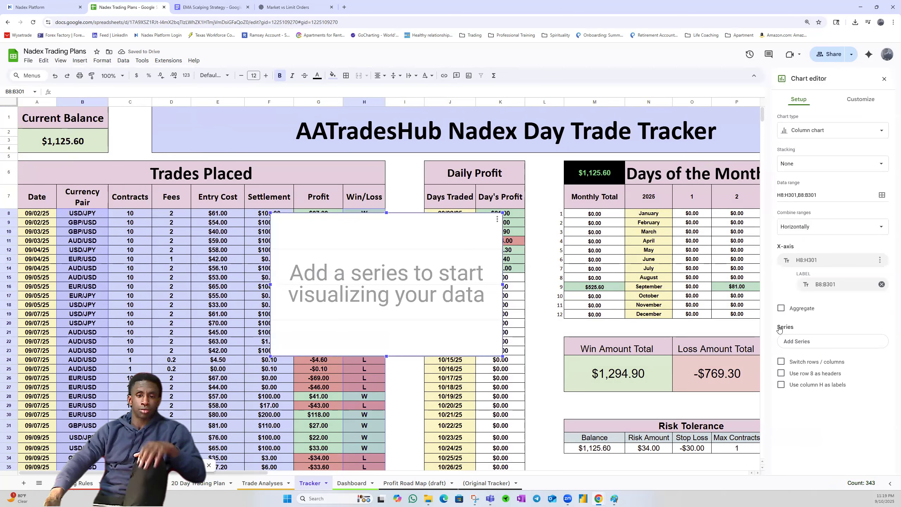
Aggregate the new column chart by H8:H301 and set the B8:B301 series to Count
left_click(781, 309)
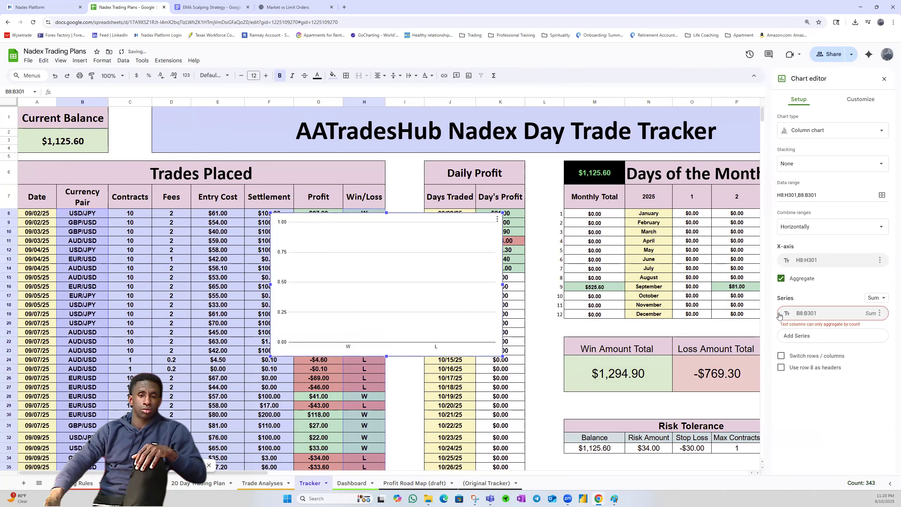
left_click(880, 313)
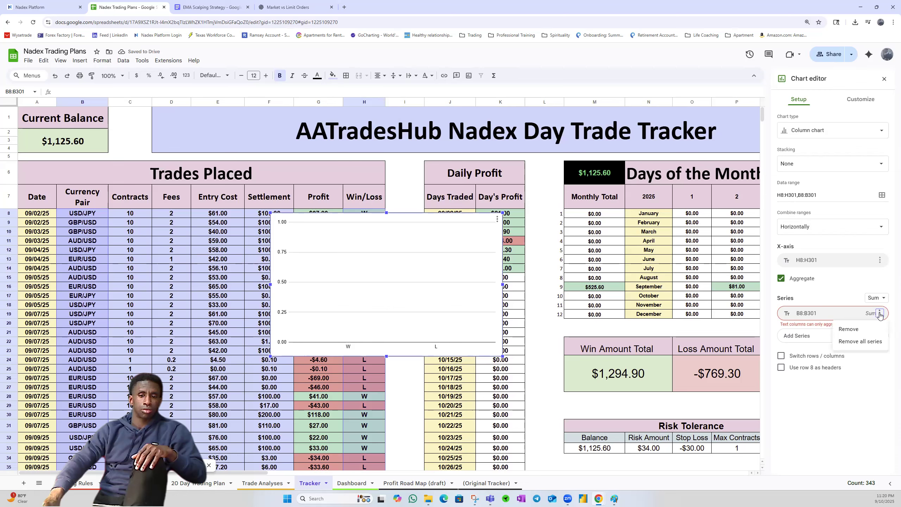
left_click(880, 299)
left_click(882, 249)
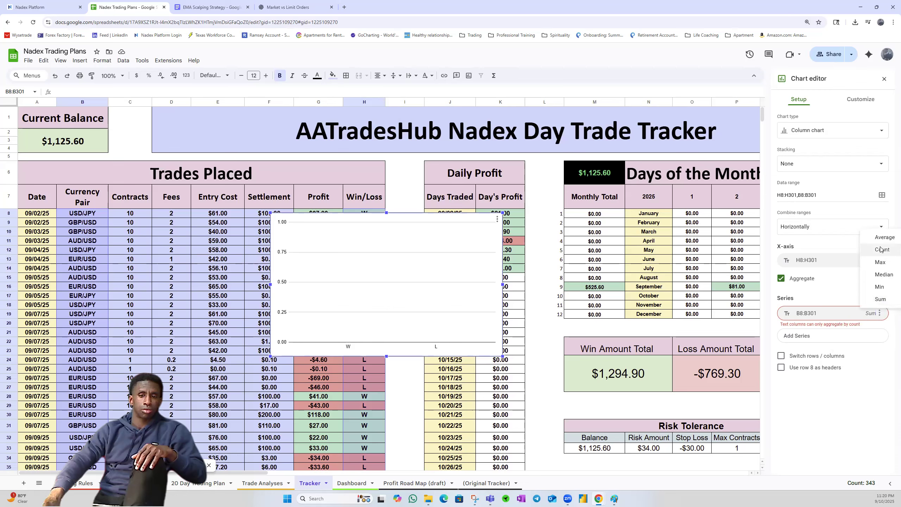
Try combining the column chart's H8:H301 and B8:B301 ranges vertically and shift the chart slightly
left_click(366, 276)
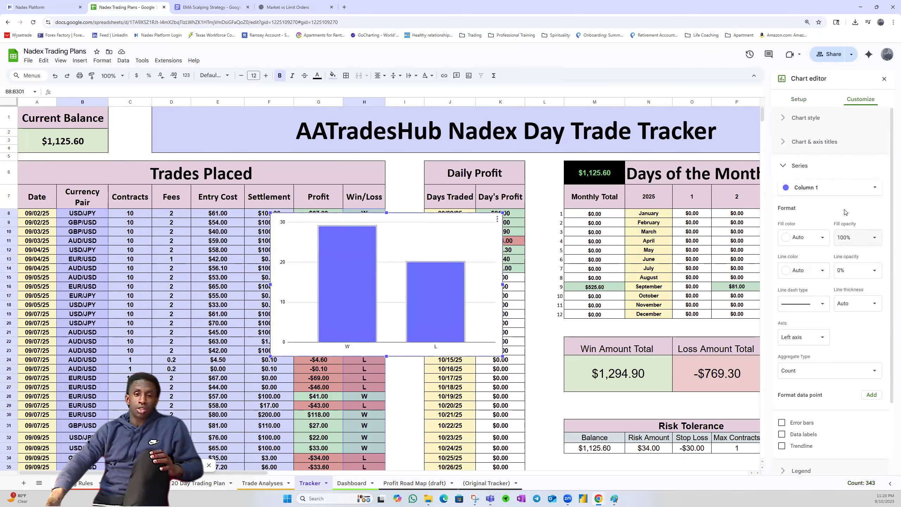
left_click(800, 100)
left_click(811, 227)
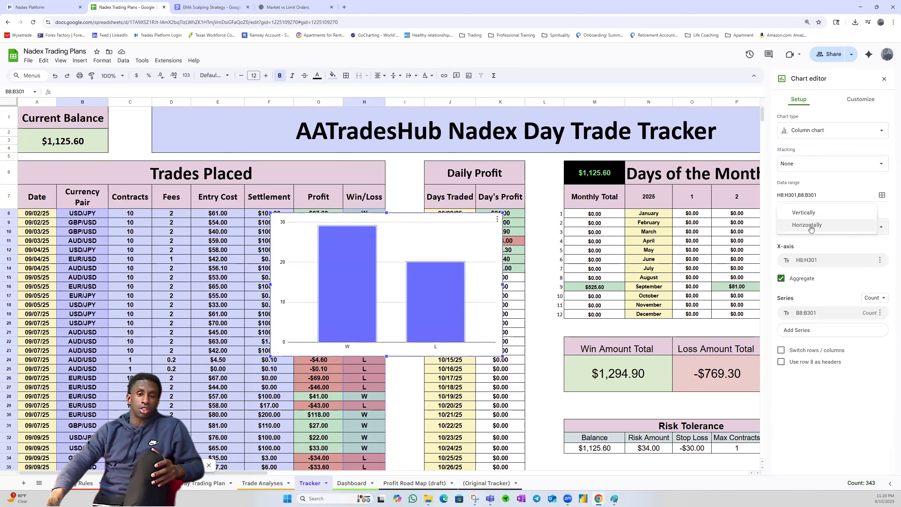
left_click(813, 215)
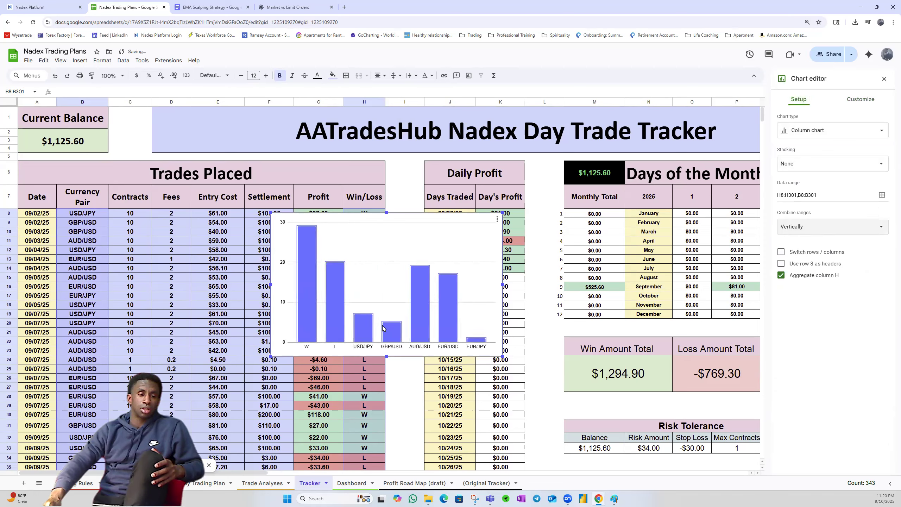
left_click_drag(368, 332, 375, 327)
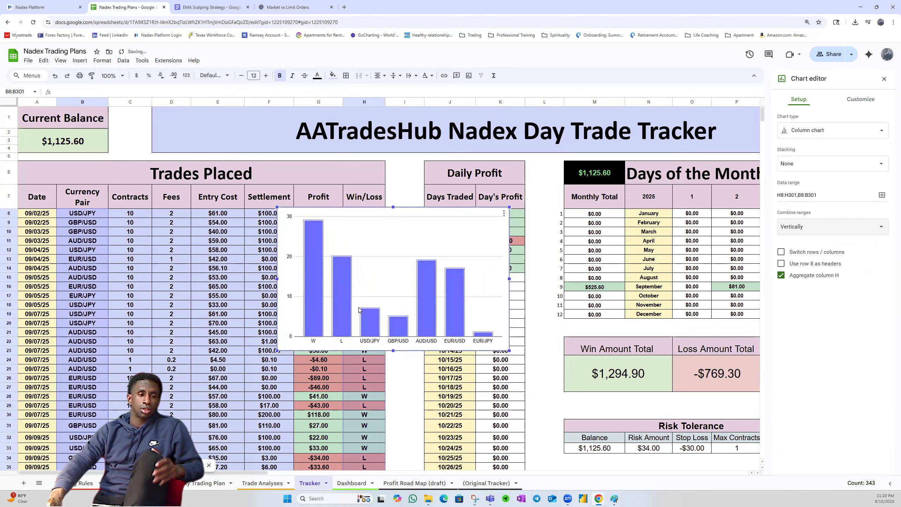
Delete the column chart built from the Win/Loss and Currency Pair ranges
left_click(410, 242)
left_click(440, 212)
key("Delete")
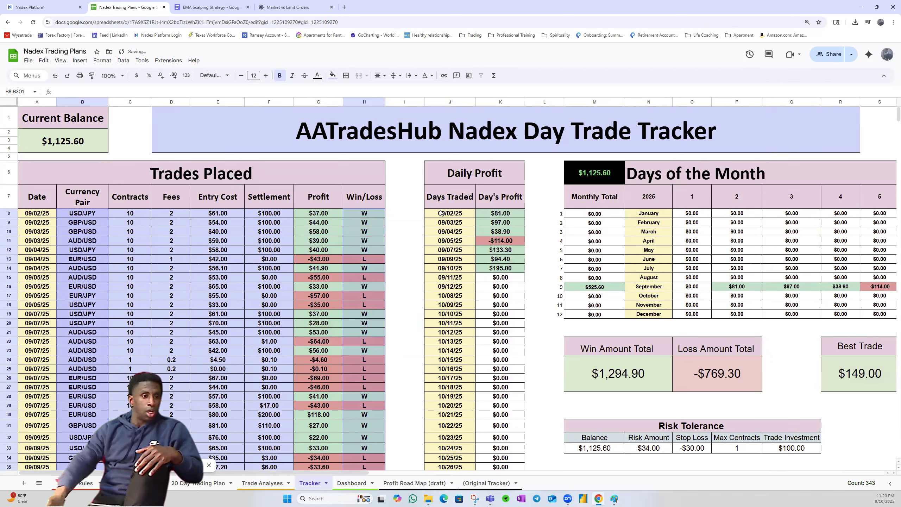
Hide columns C through G so Currency Pair and Win/Loss sit side by side
left_click_drag(319, 103, 134, 102)
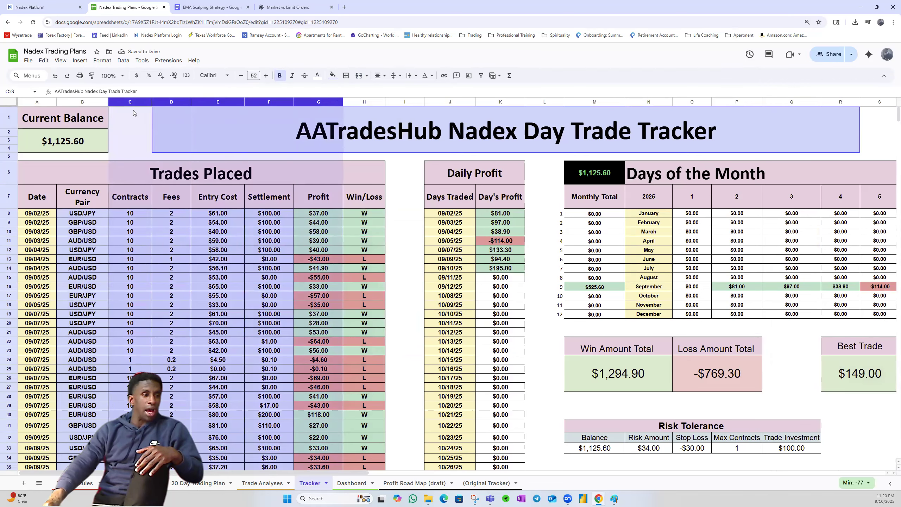
right_click(134, 102)
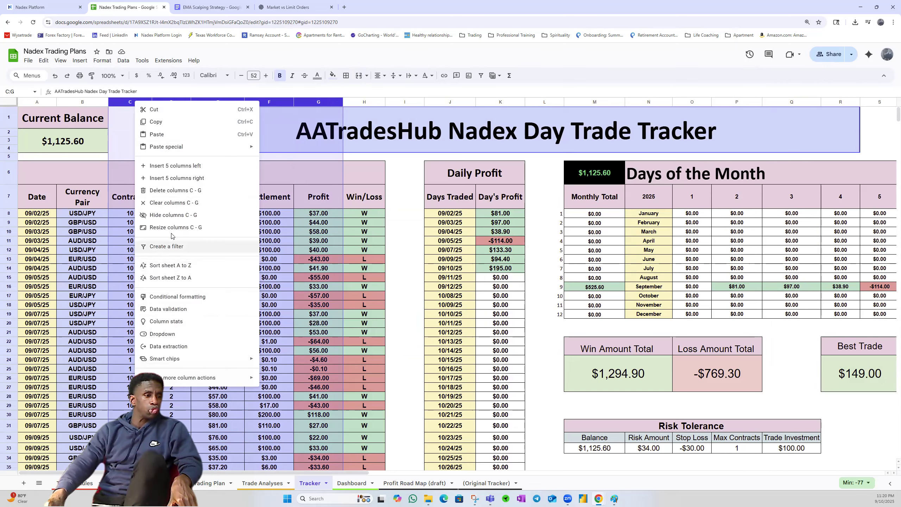
left_click(171, 222)
Insert a column chart from B7:H301, aggregate it by B7:B301, and set the H7:H301 series to Count
left_click_drag(91, 202, 136, 312)
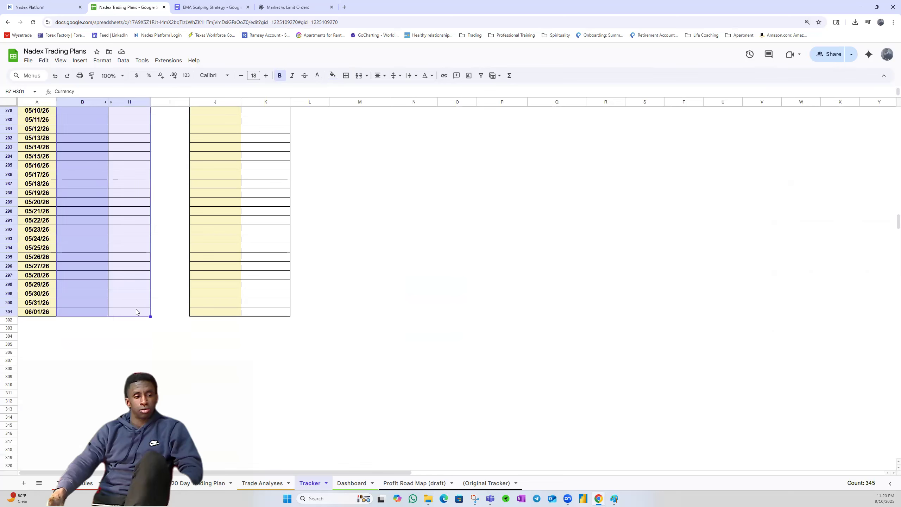
left_click(80, 61)
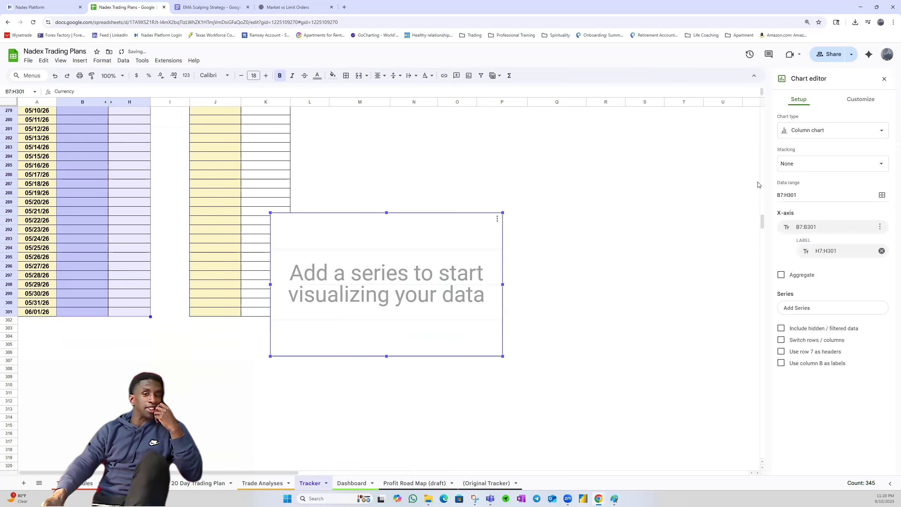
left_click(782, 276)
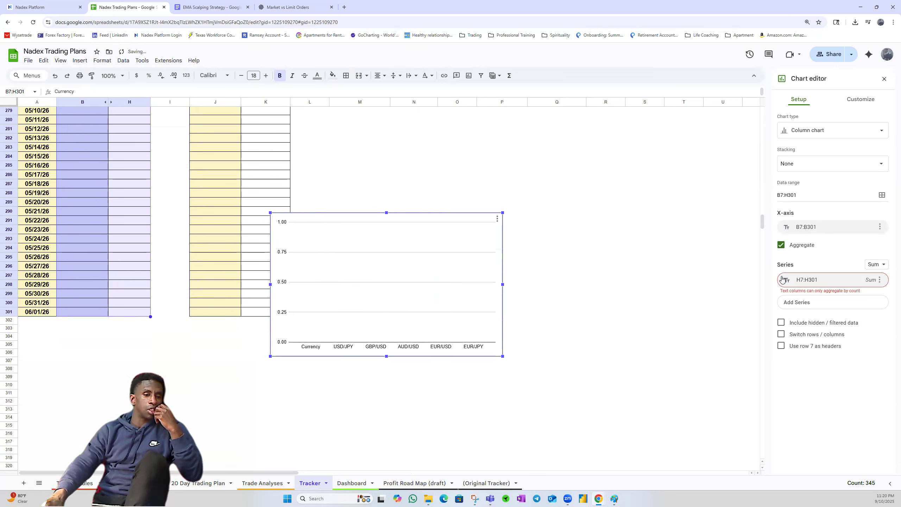
left_click(876, 264)
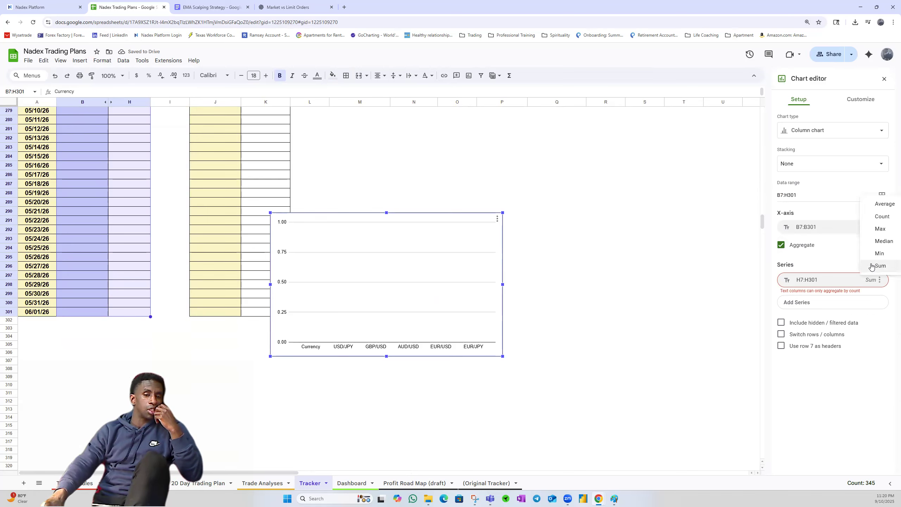
left_click(883, 208)
left_click(874, 265)
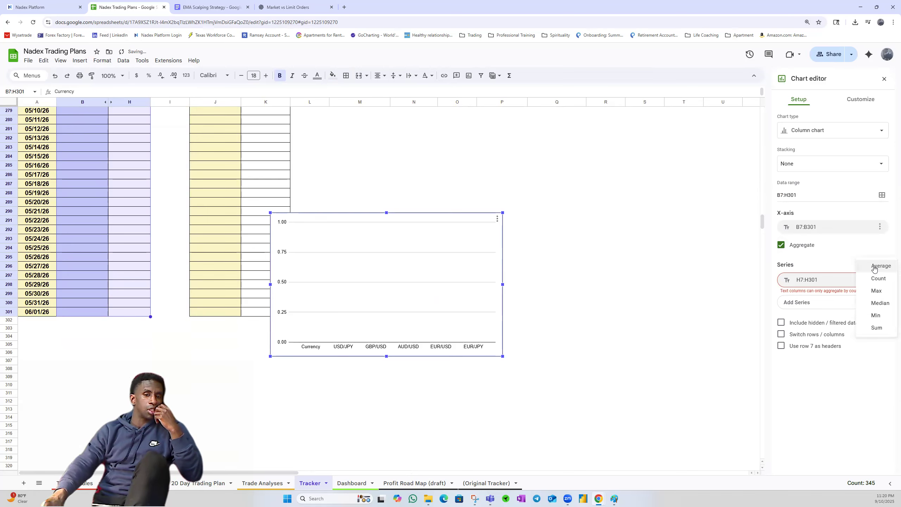
left_click(875, 281)
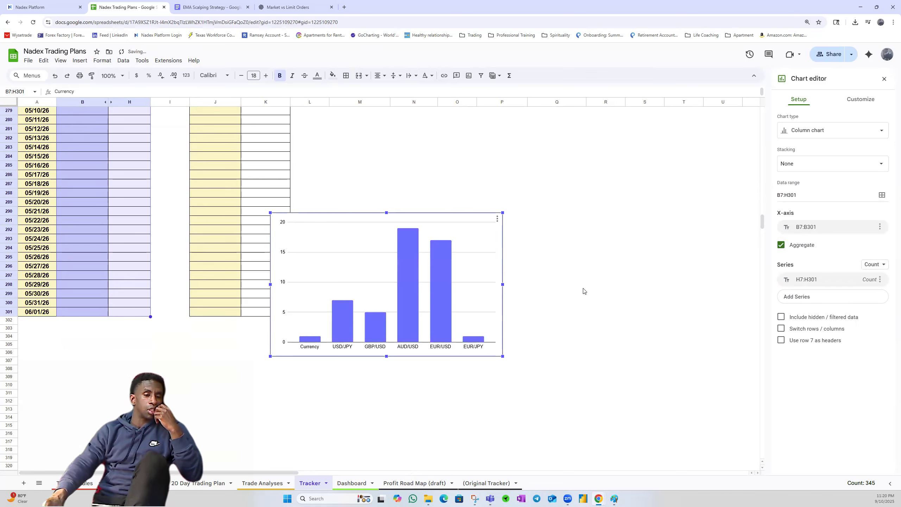
Move the new column chart into the empty area beside the data columns
scroll(500, 283, "up", 1)
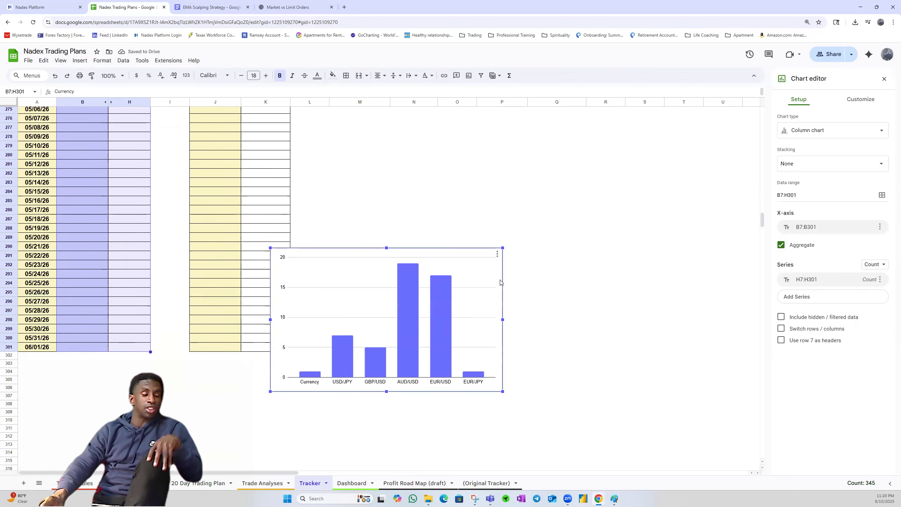
scroll(501, 283, "up", 1)
left_click_drag(478, 309, 585, 144)
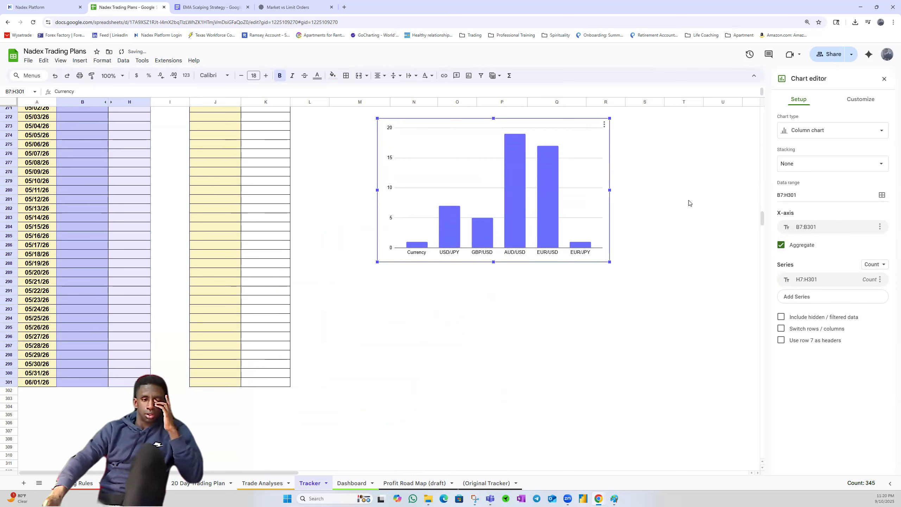
Try switching the chart's rows and columns, turn aggregation off, and switch the rows and columns back
double_click(512, 229)
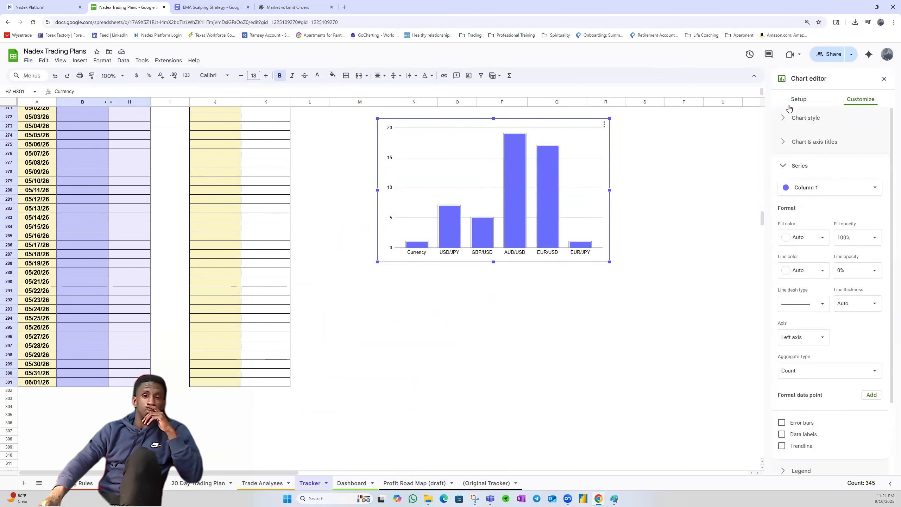
left_click(798, 99)
left_click(782, 329)
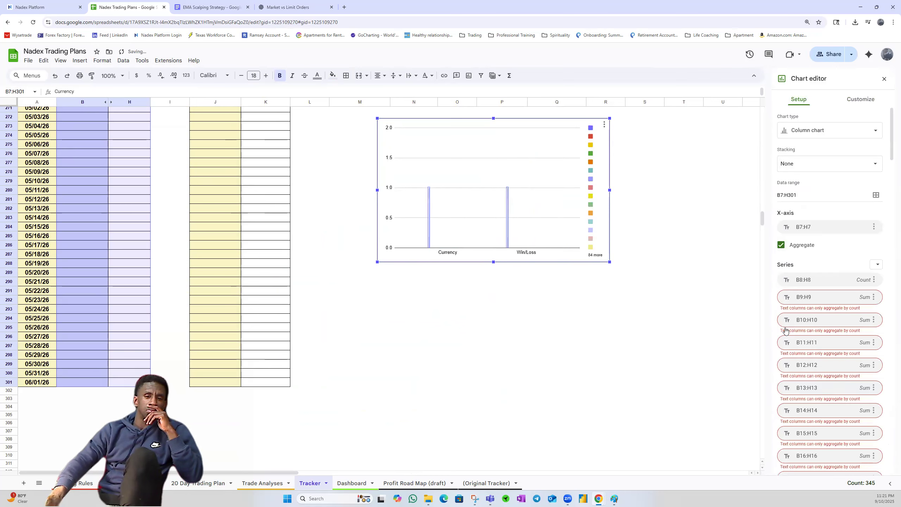
left_click(781, 247)
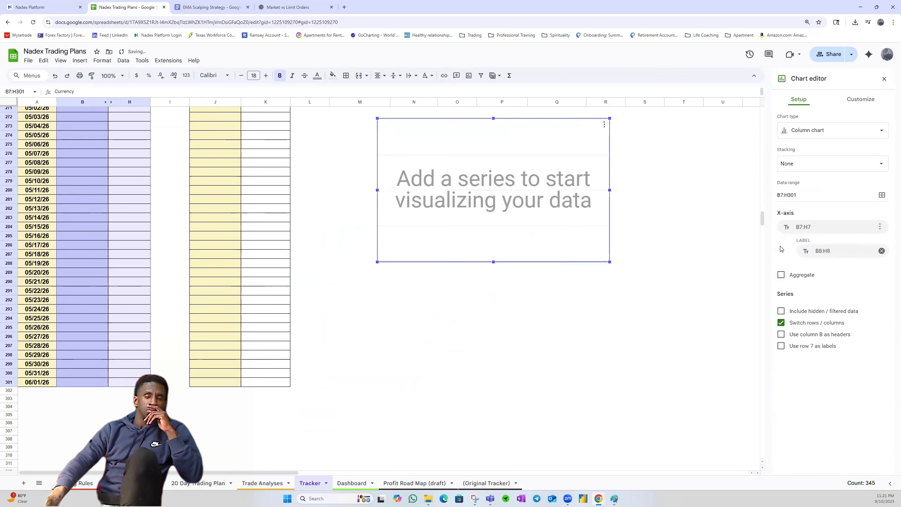
left_click(782, 322)
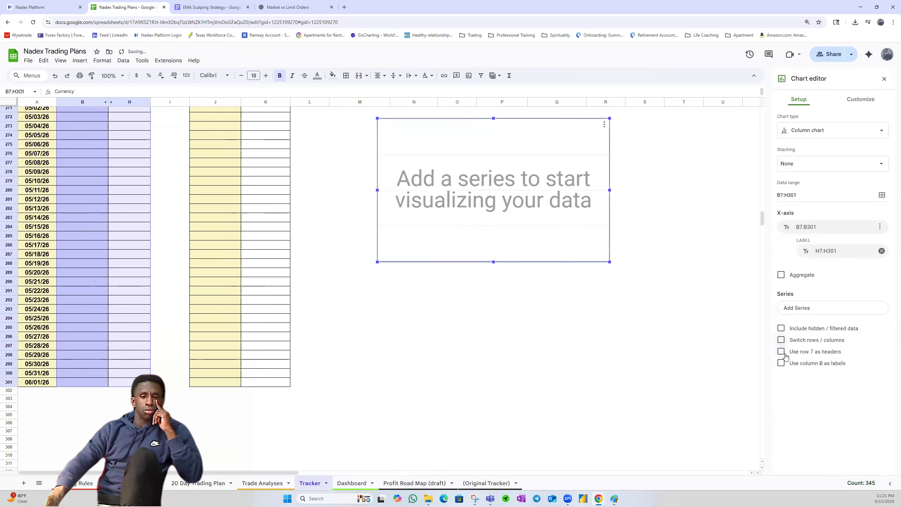
Try using column B as labels and toggling aggregation, and delete the B7:H301 chart
left_click(781, 362)
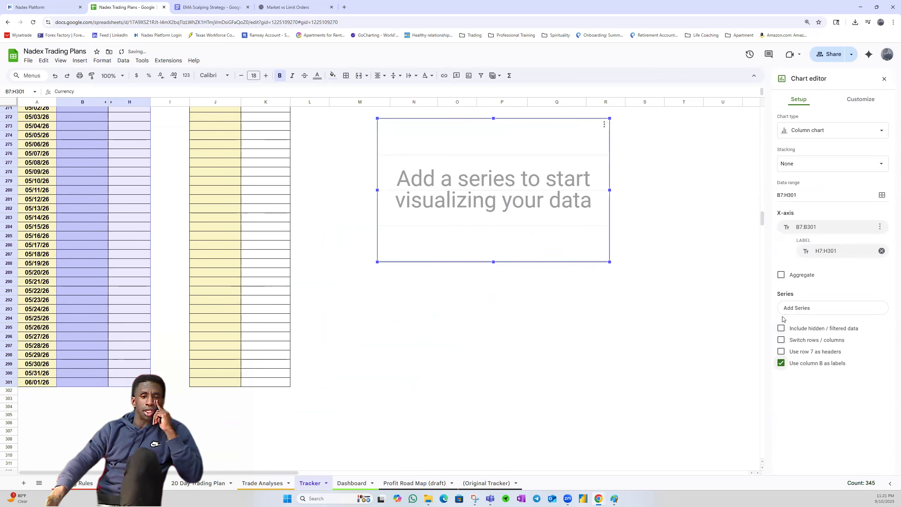
left_click(781, 275)
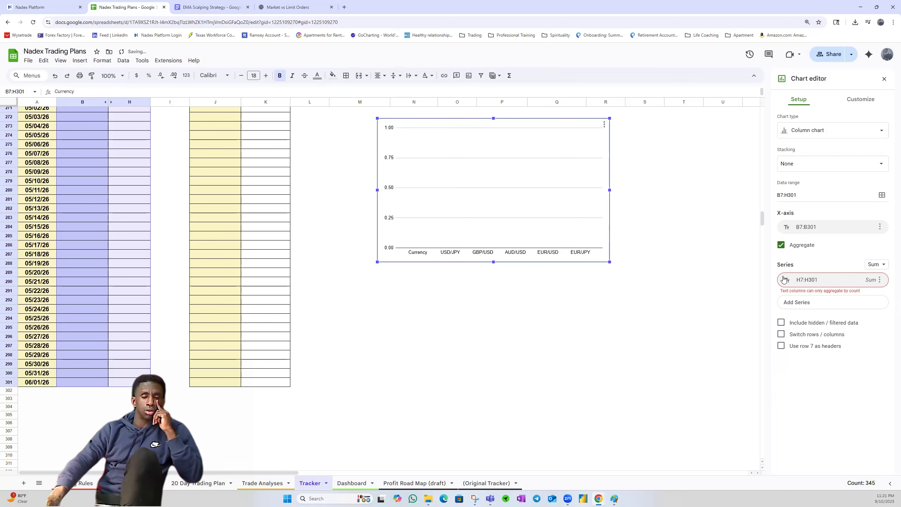
left_click(781, 249)
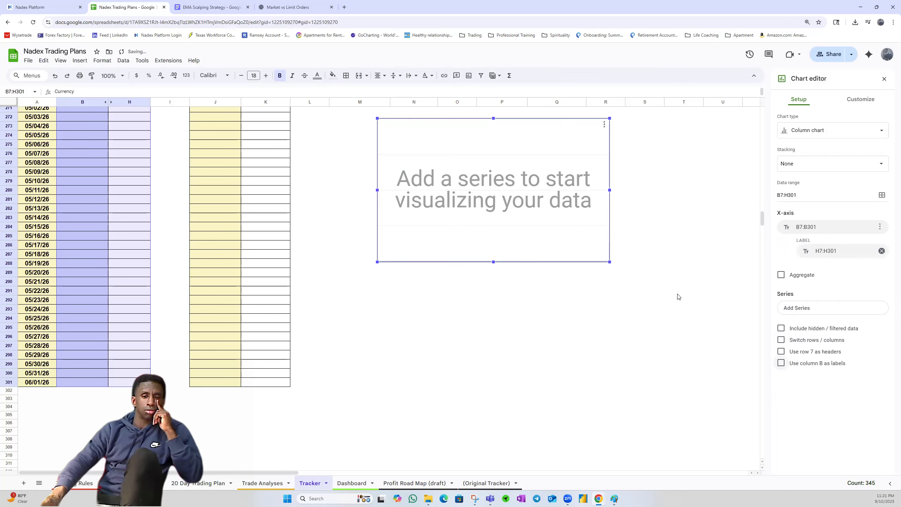
key("Delete")
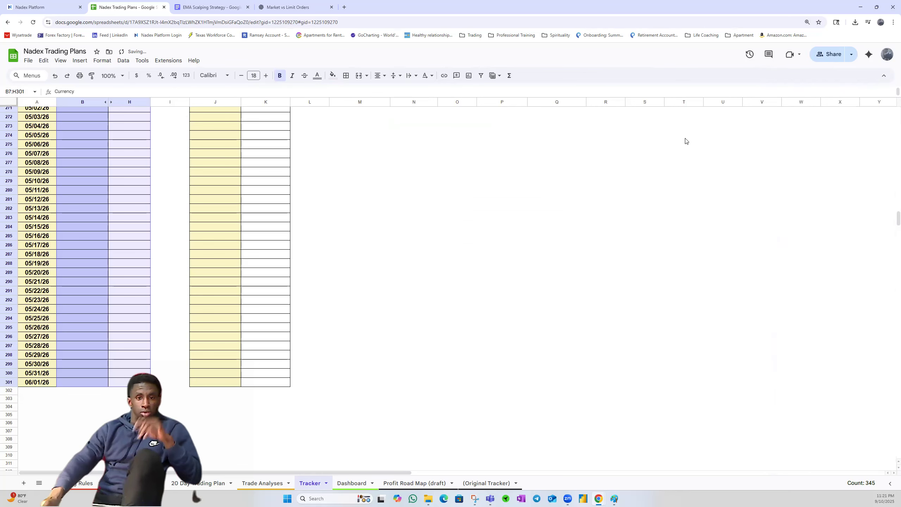
Insert a new chart from the filled Currency Pair and Win/Loss cells B8:H56 as a stacked column chart
scroll(498, 193, "up", 15)
scroll(497, 193, "up", 20)
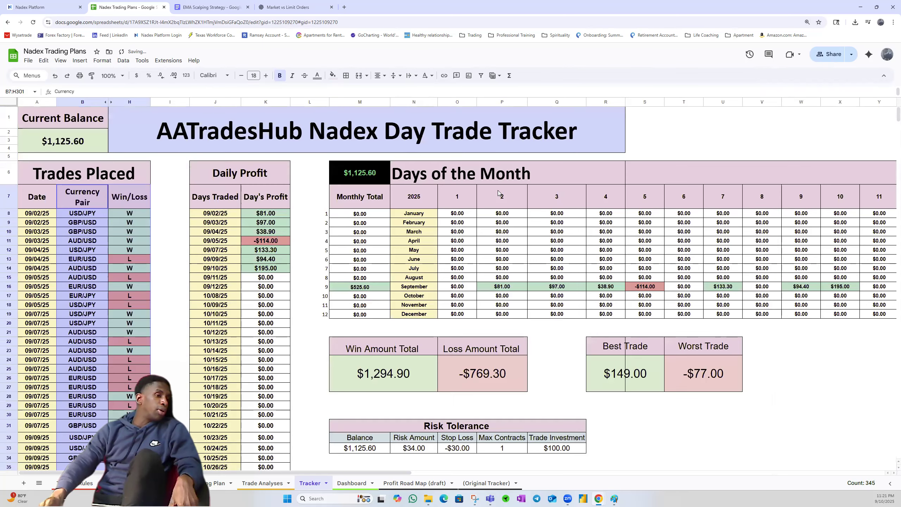
left_click(130, 202)
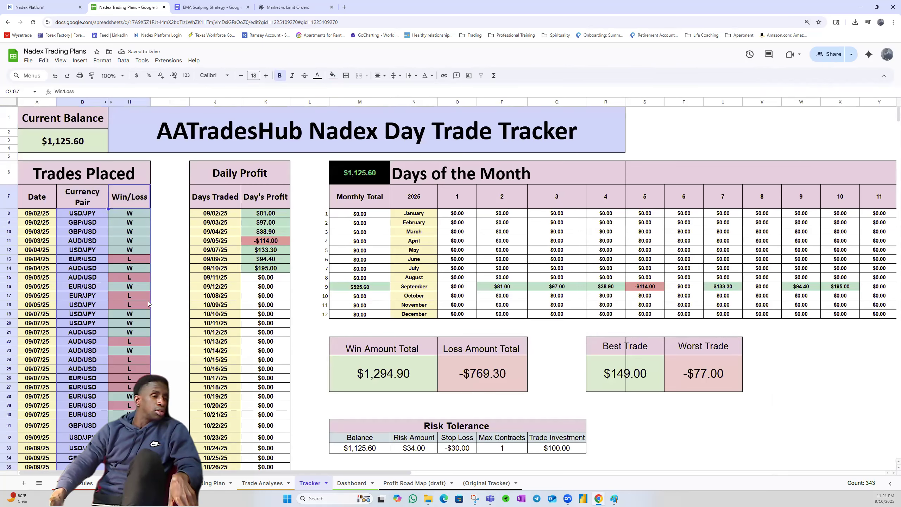
left_click_drag(82, 213, 128, 237)
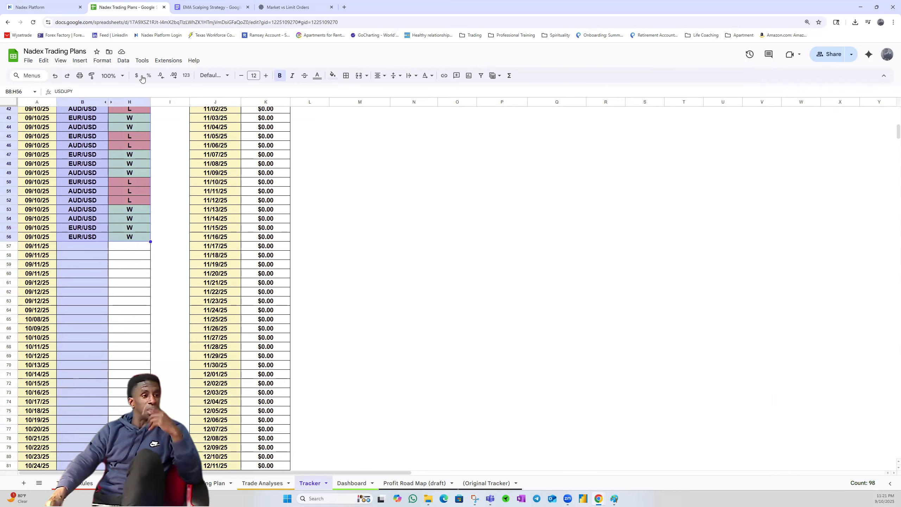
left_click(110, 61)
mouse_move(81, 62)
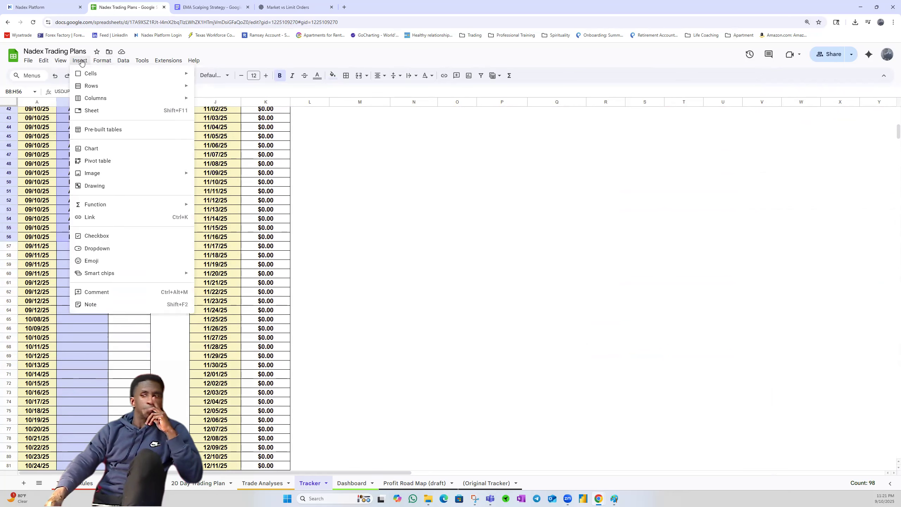
left_click(116, 148)
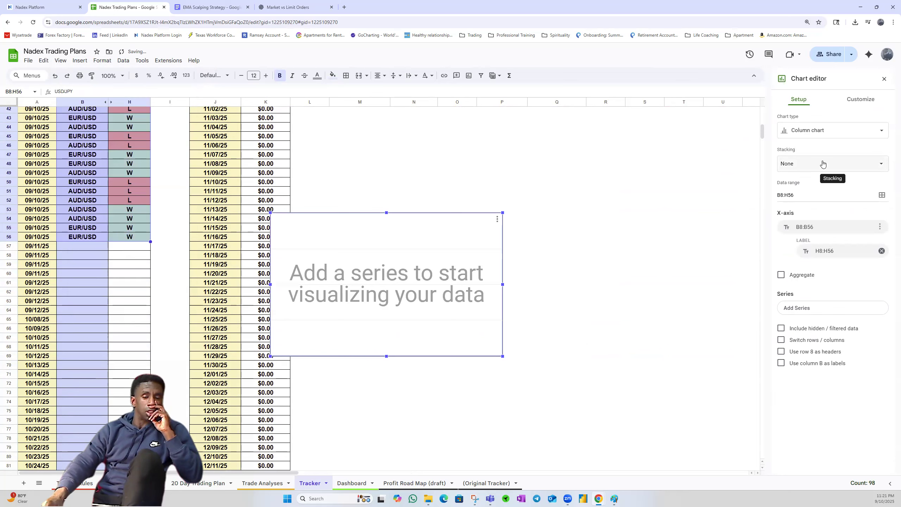
left_click(821, 131)
left_click(832, 254)
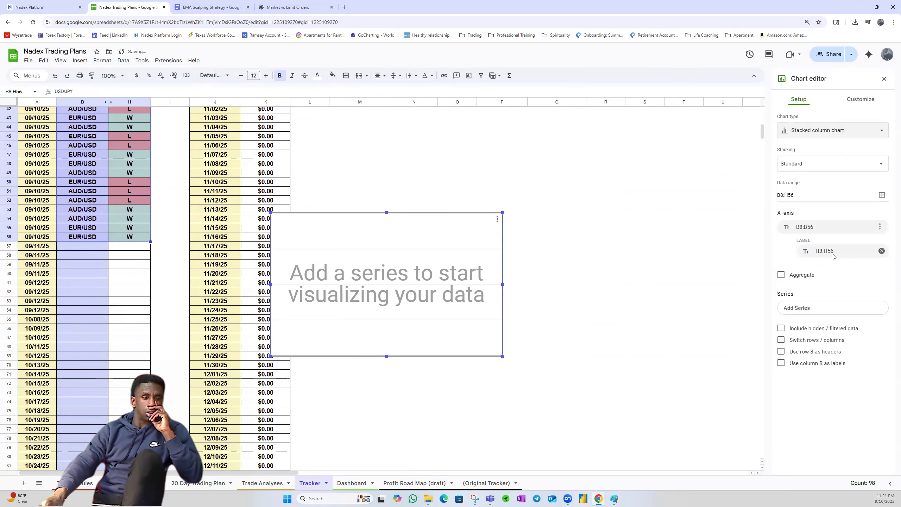
Try aggregating the stacked chart by B8:B56 with the H8:H56 series set to Count, and turn aggregation back off
left_click(782, 277)
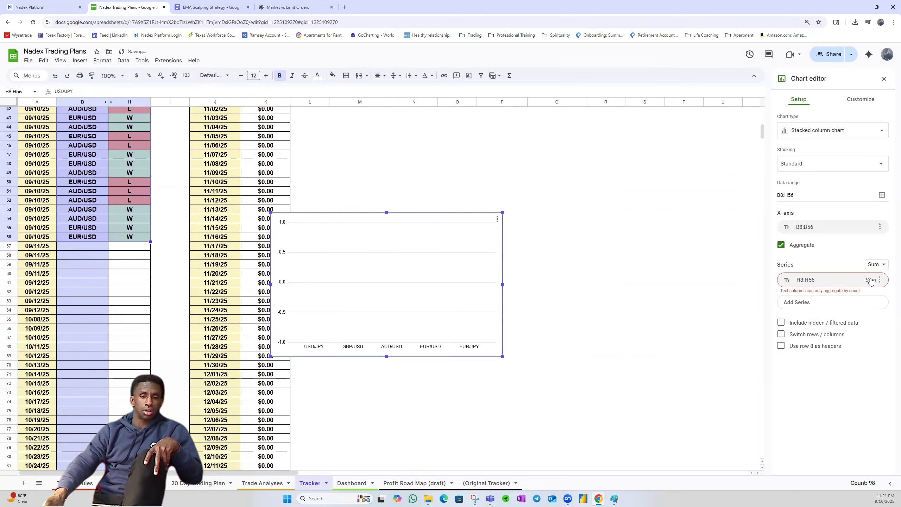
left_click(877, 264)
left_click(880, 257)
left_click(876, 264)
left_click(881, 216)
left_click(881, 265)
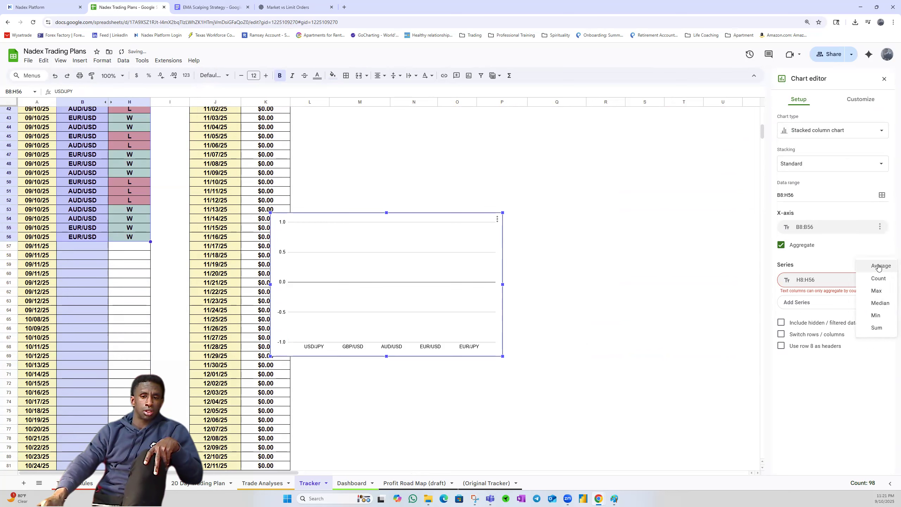
left_click(880, 279)
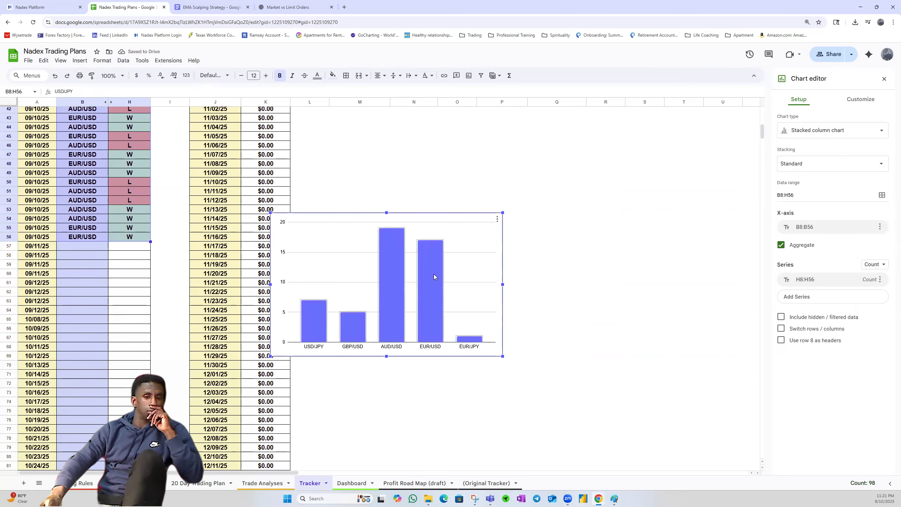
left_click(781, 245)
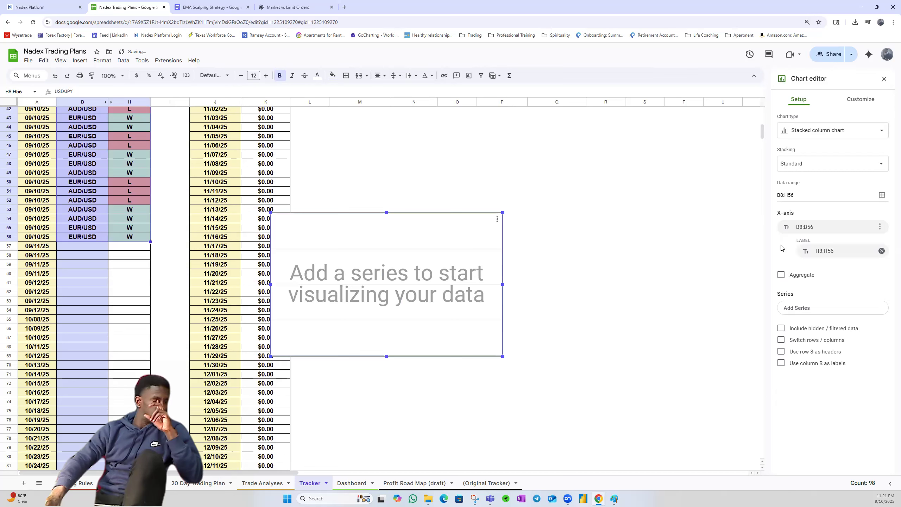
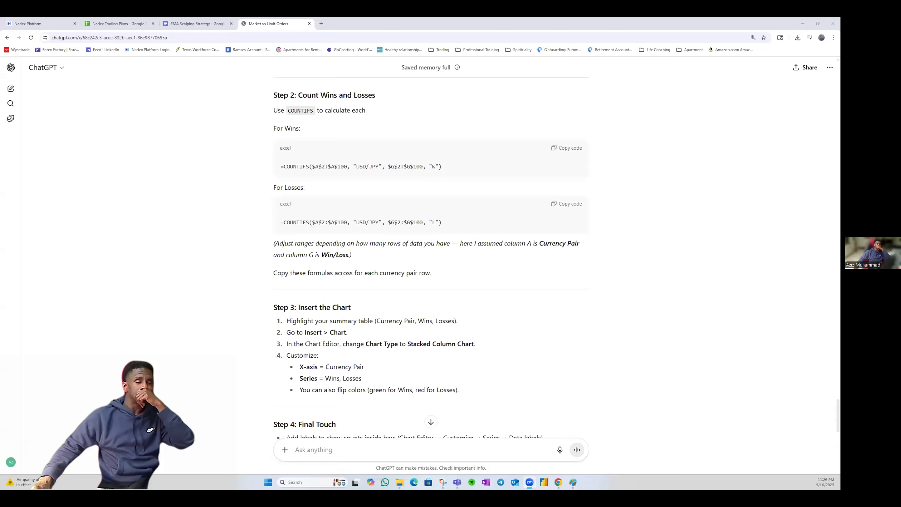
Return to the Nadex Trading Plans spreadsheet and delete the empty column chart below the Risk Tolerance table
left_click(197, 24)
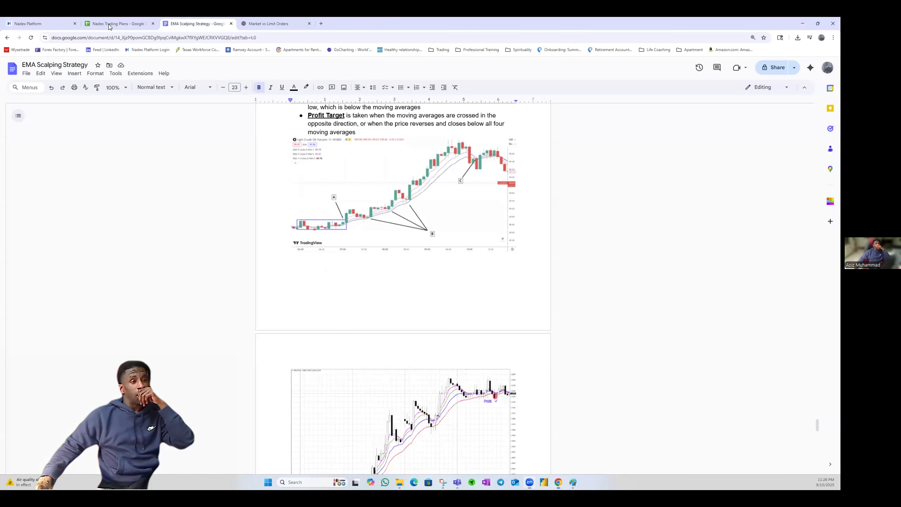
left_click(109, 24)
left_click_drag(474, 284, 443, 284)
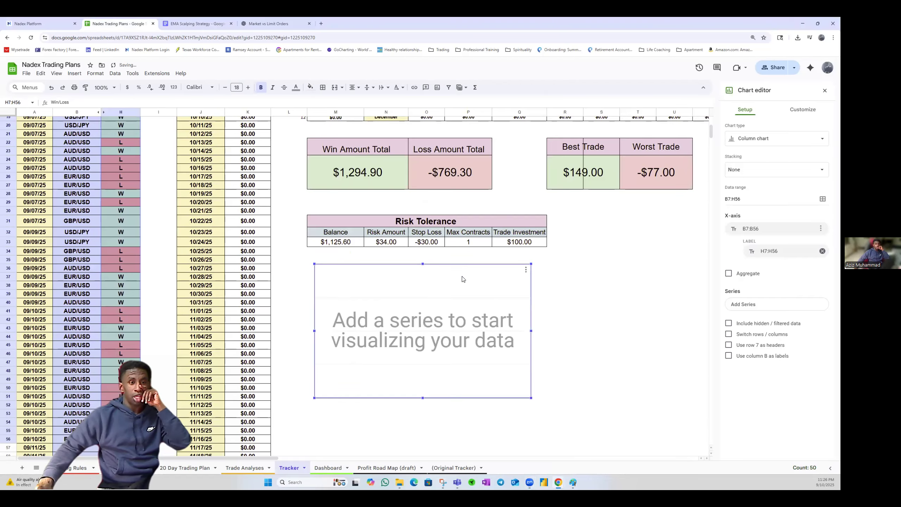
left_click(526, 269)
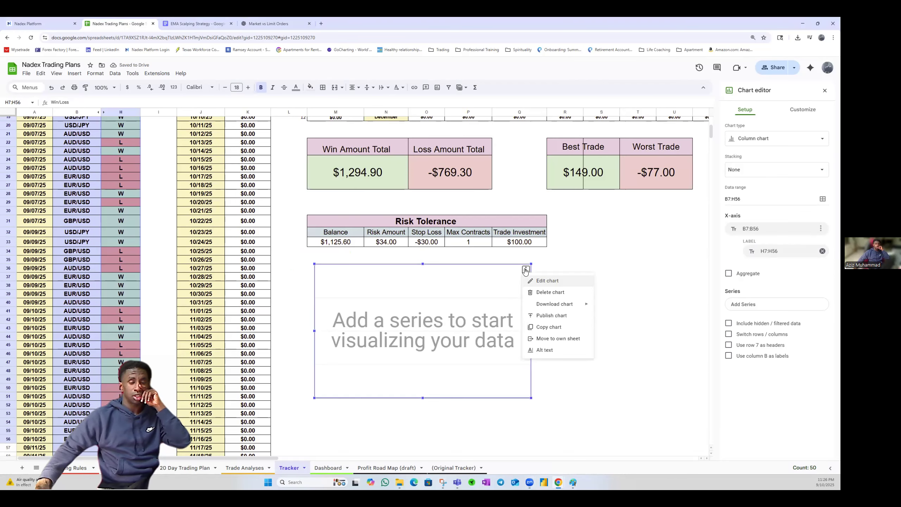
left_click(550, 292)
Detach the ChatGPT conversation into its own browser window and return to the Tracker sheet
left_click(270, 24)
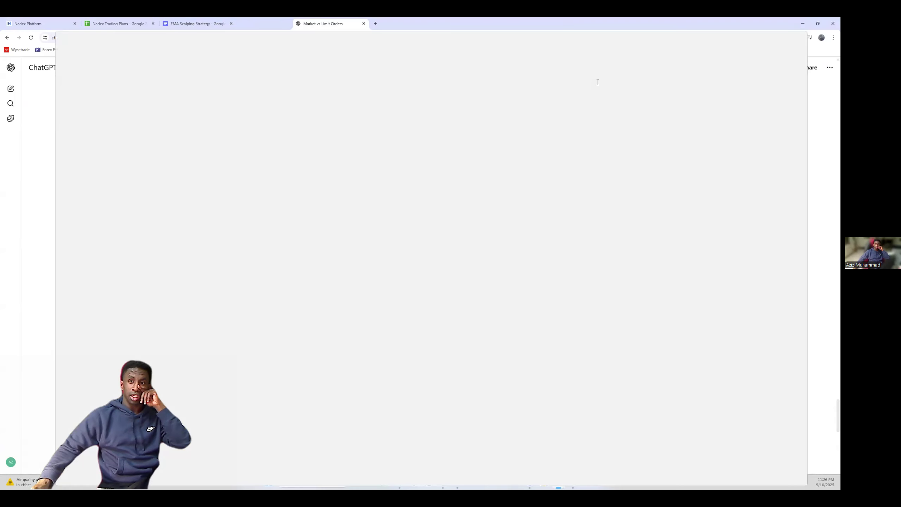
left_click_drag(324, 38, 838, 171)
left_click(358, 303)
left_click(336, 262)
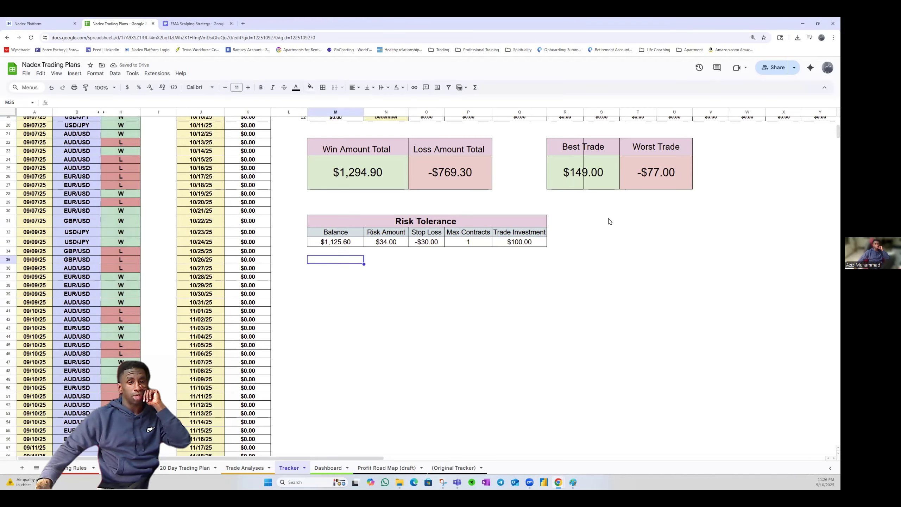
left_click(595, 262)
Retitle the Risk Tolerance table as "Win/Loss Summary By Currency Pair"
left_click(370, 219)
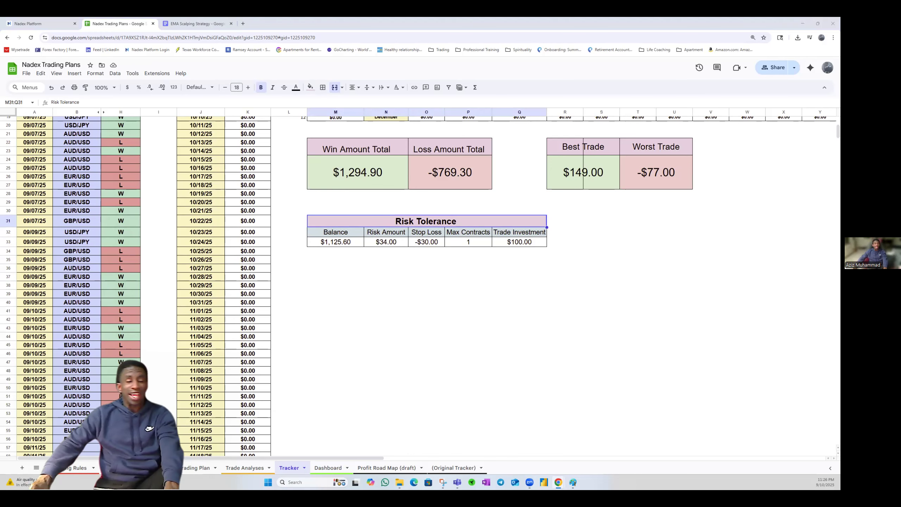
left_click_drag(403, 320, 402, 303)
double_click(410, 219)
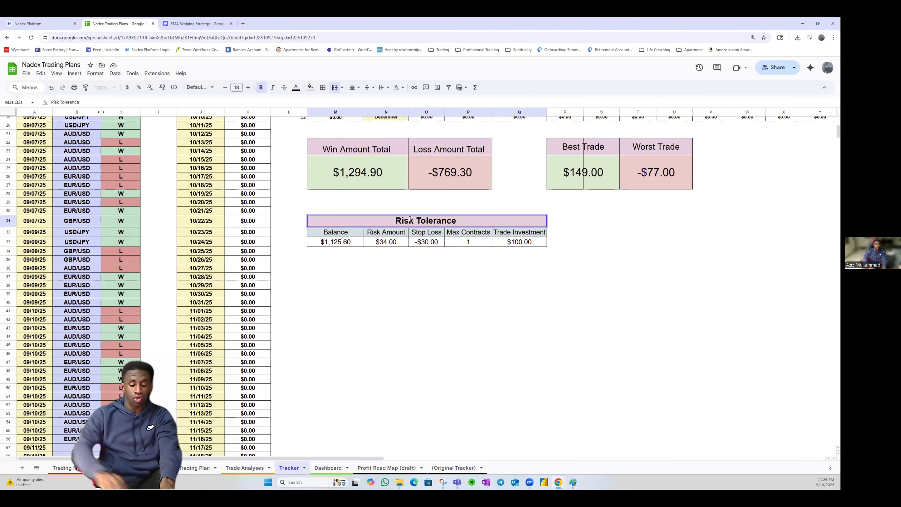
triple_click(410, 219)
type("Win/")
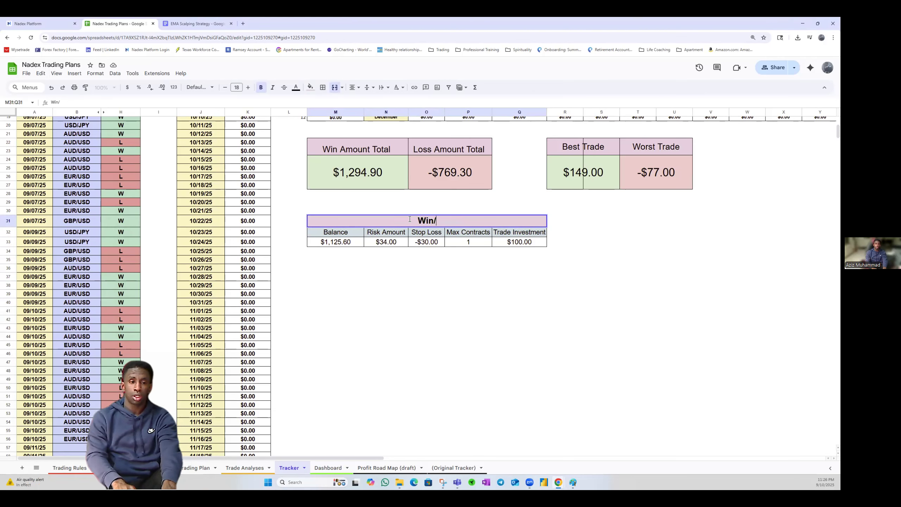
type("Loss Sun")
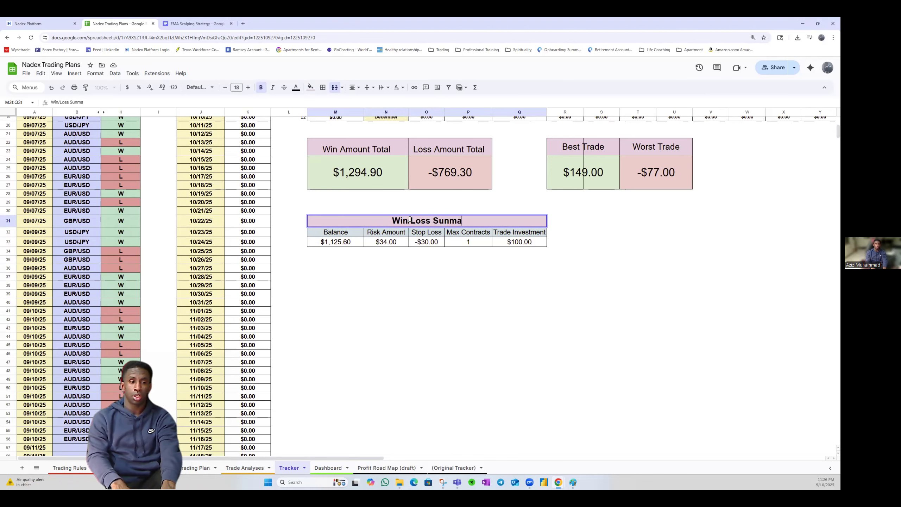
key("BackSpace")
type("mmary By ")
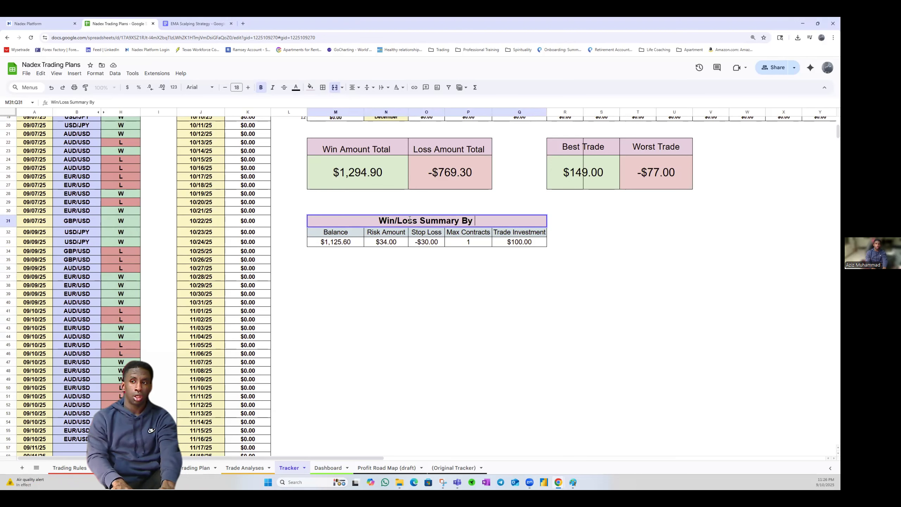
type("Curr")
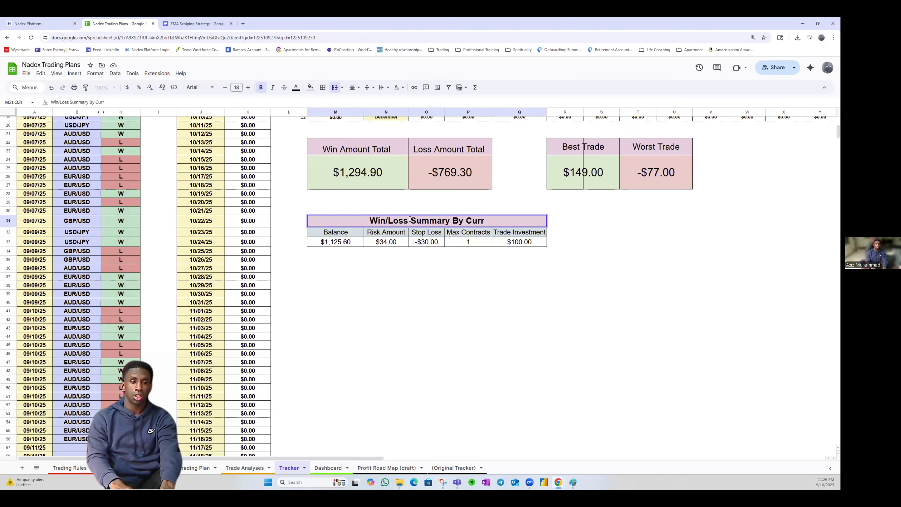
type("ency")
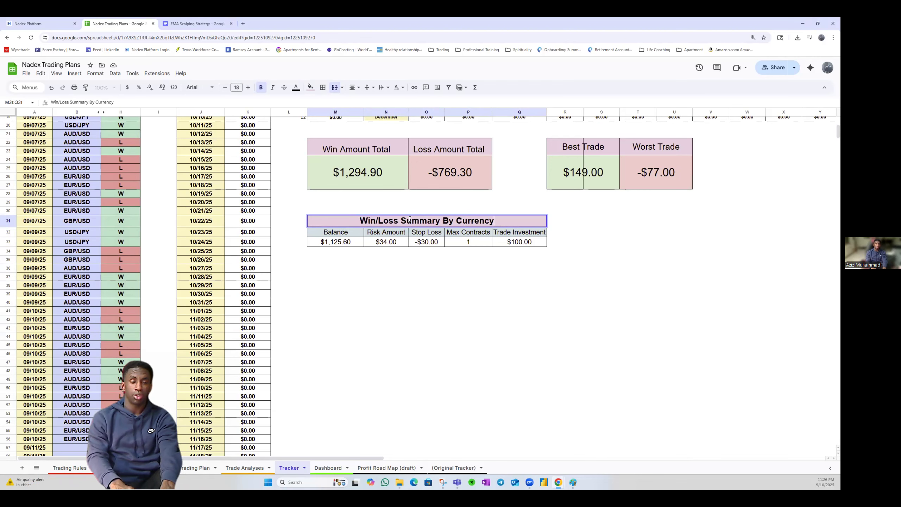
type(" Pair")
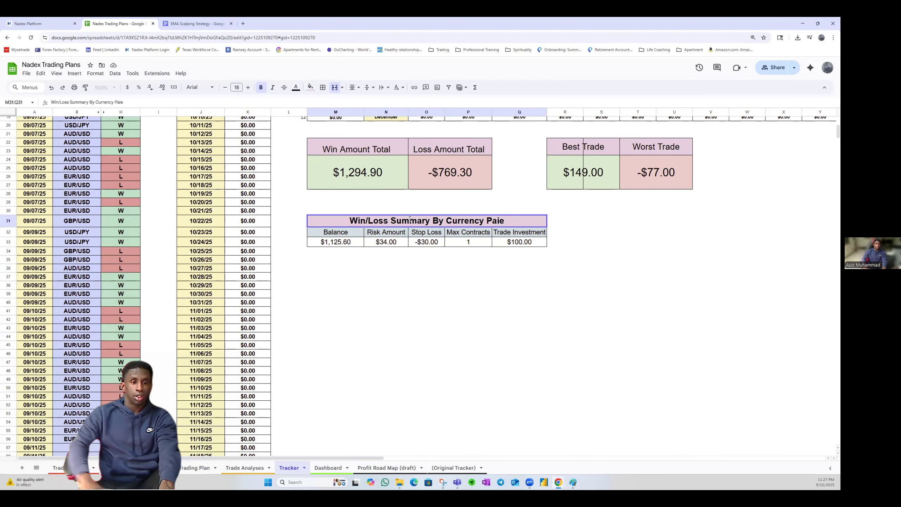
Replace the first four column headings in M32:P32 with USD/JPY, EUR/USD, AUD/USD and GBP/USD
left_click(347, 235)
type("USD/JPY")
key("Tab")
type("EUR/USD")
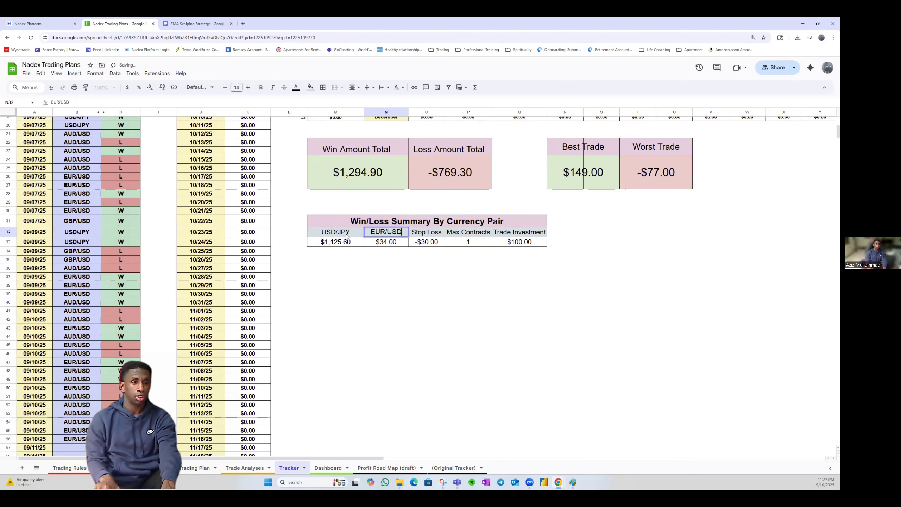
key("Tab")
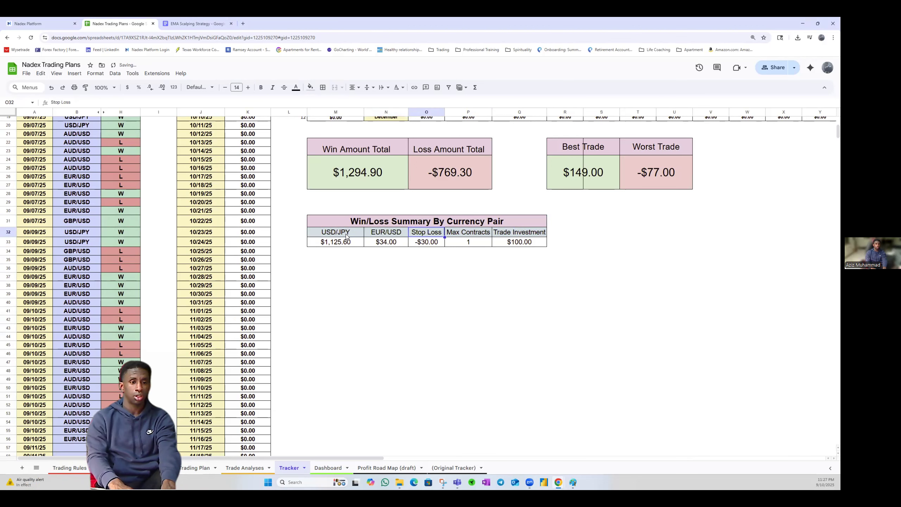
type("AUD/USD")
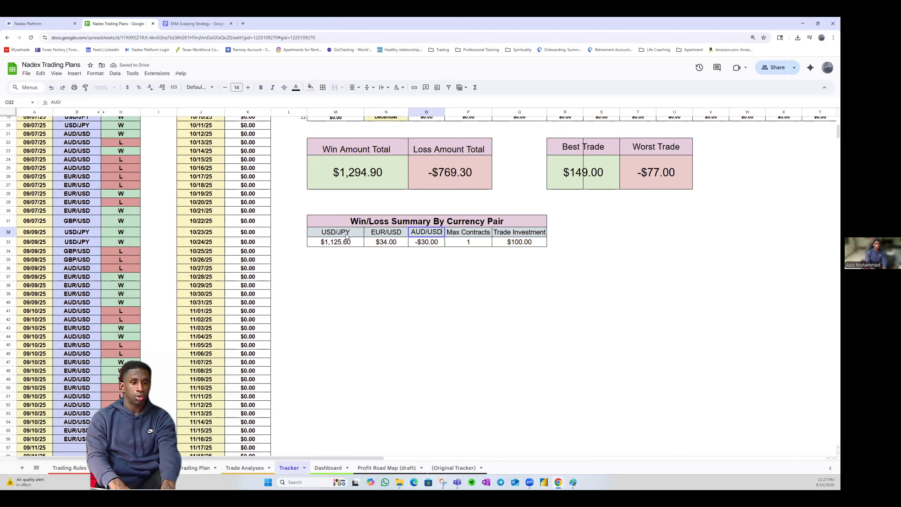
key("Tab")
type("GBP/USD")
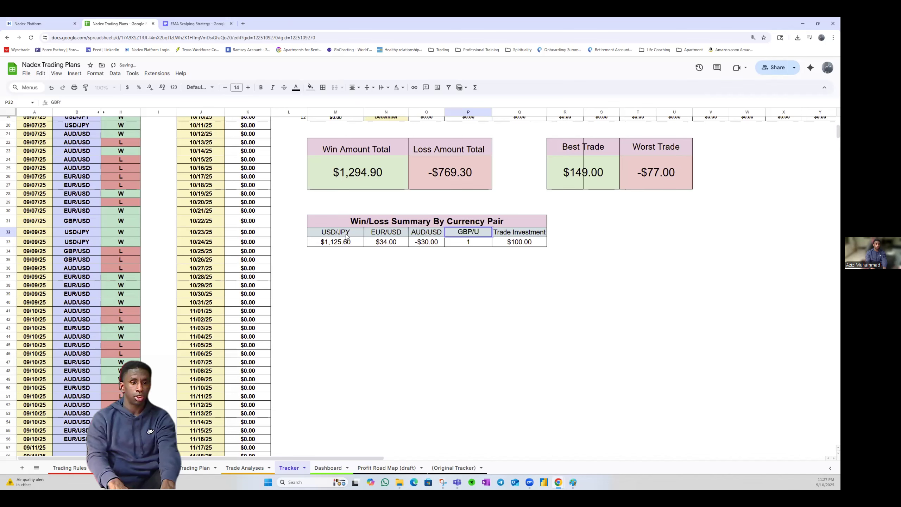
Replace the content of M33 under USD/JPY with the partial formula ==COUNTIFS($B, enlarging the page to 200%
left_click(339, 245)
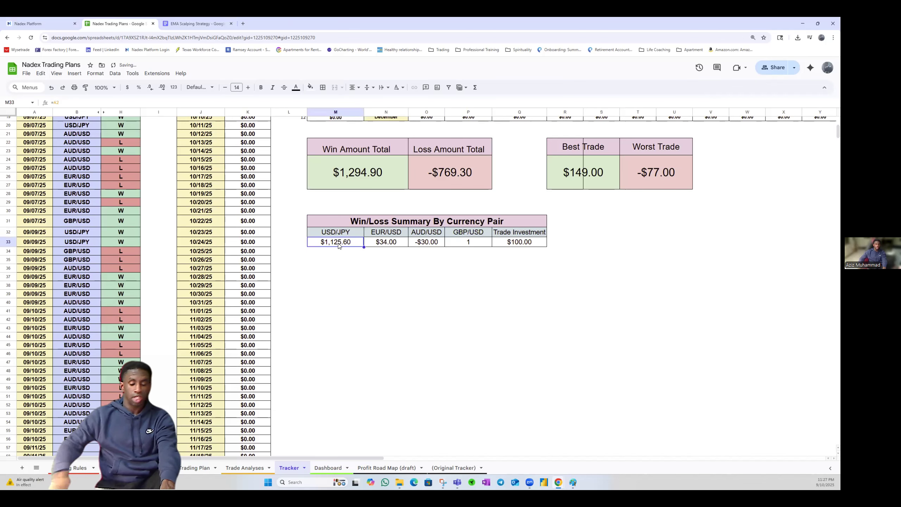
type("=")
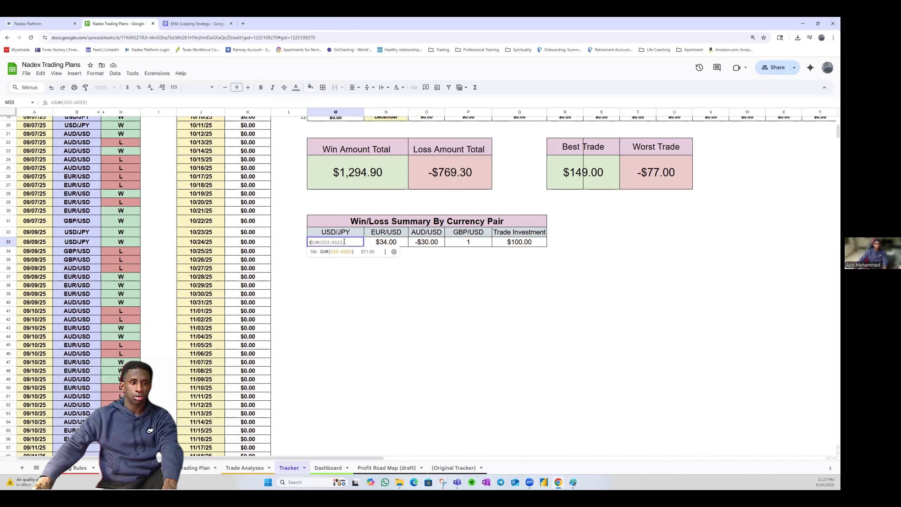
type("=COUNTIFS(")
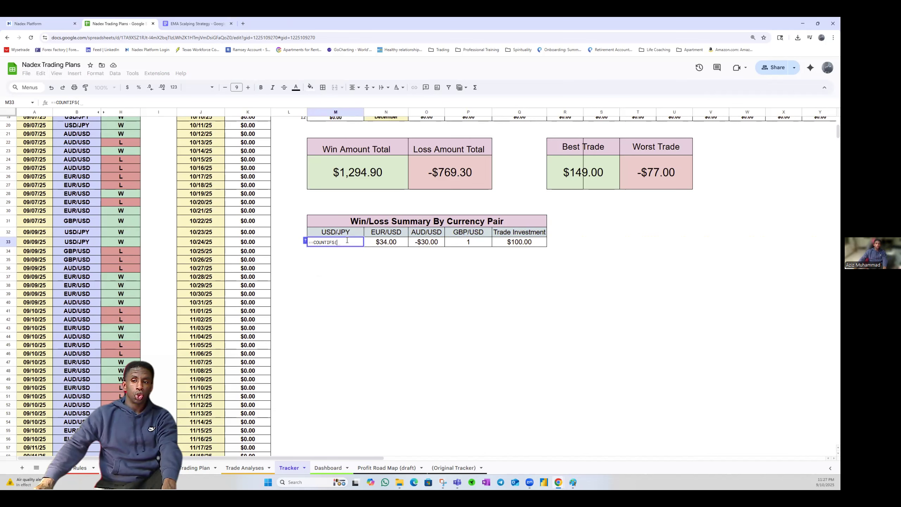
type("$B")
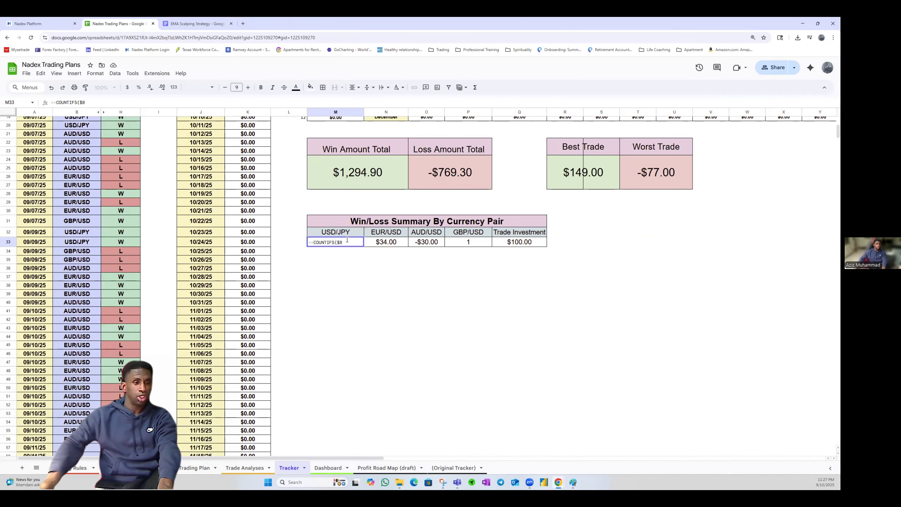
scroll(382, 242, "up", 3)
key("ctrl+plus")
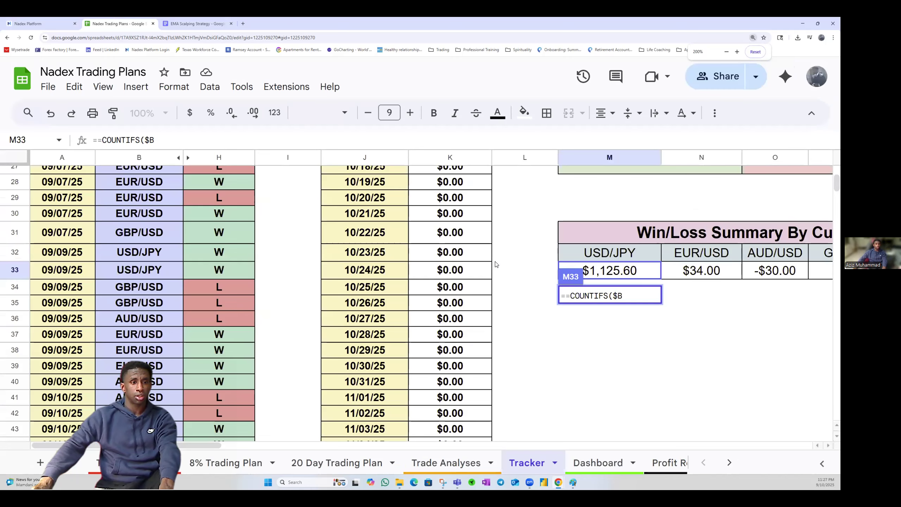
key("Return")
Reopen the M33 formula and extend it with the range $B$8:$B$301 and the criterion "USD/JPY"
double_click(473, 271)
key("BackSpace")
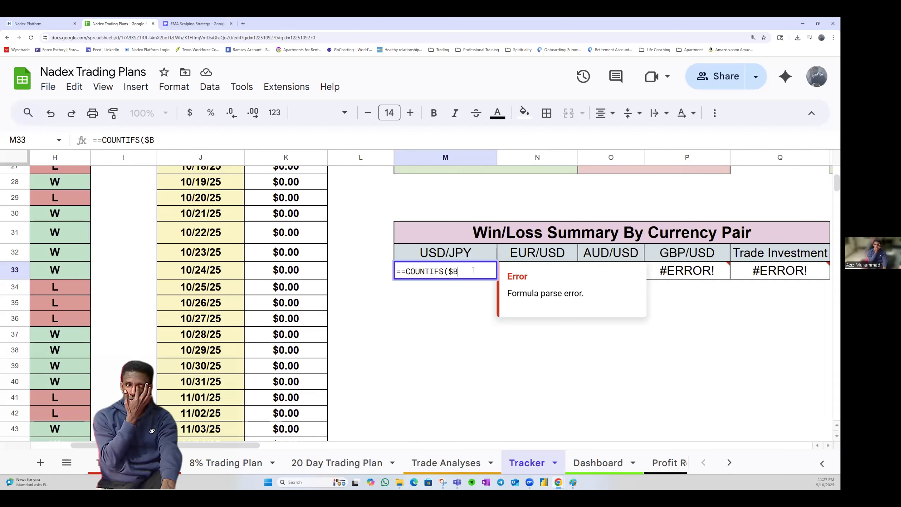
type("$8")
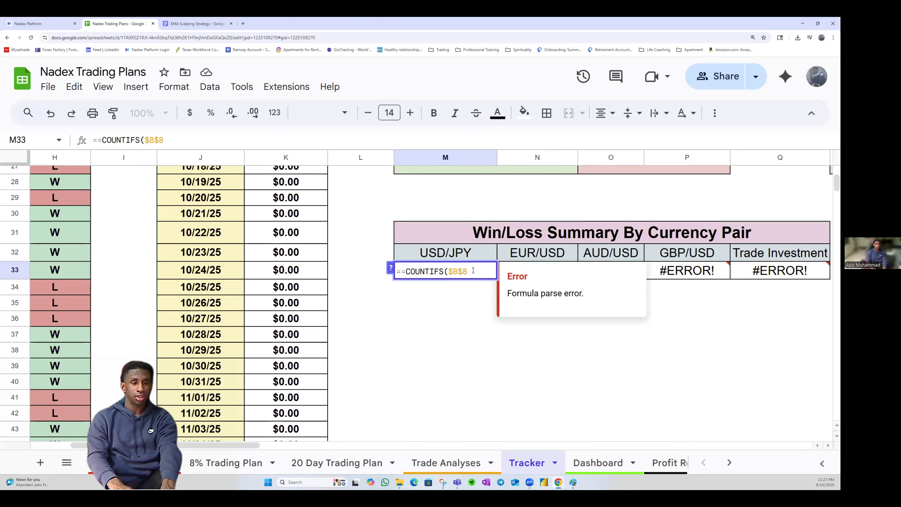
type(":")
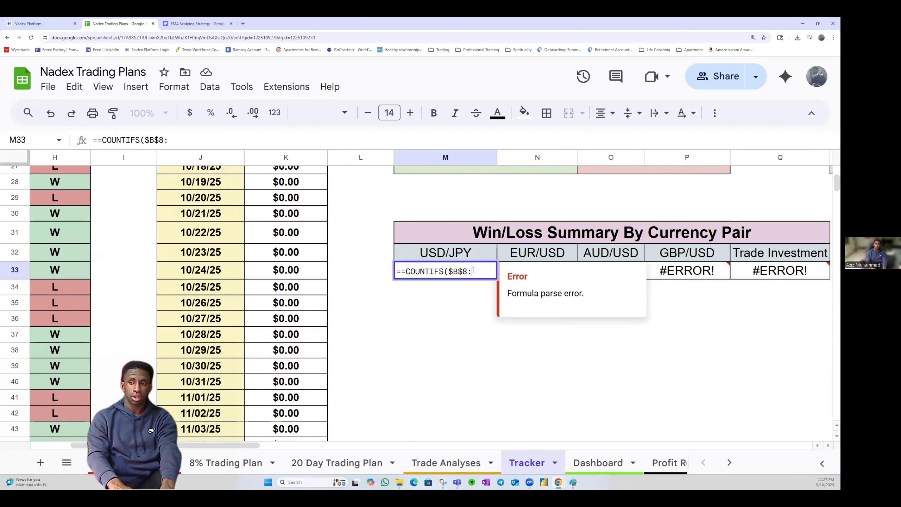
type("B$")
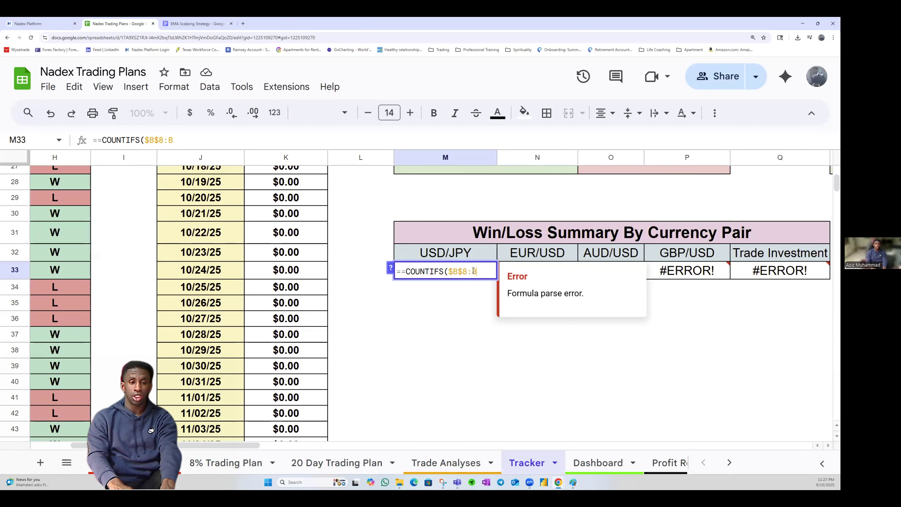
key("BackSpace")
key("BackSpace")
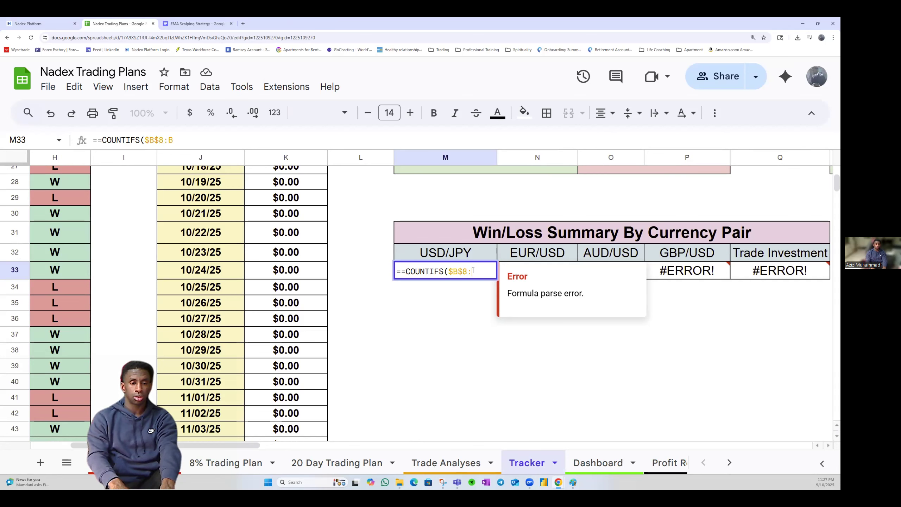
type("$B")
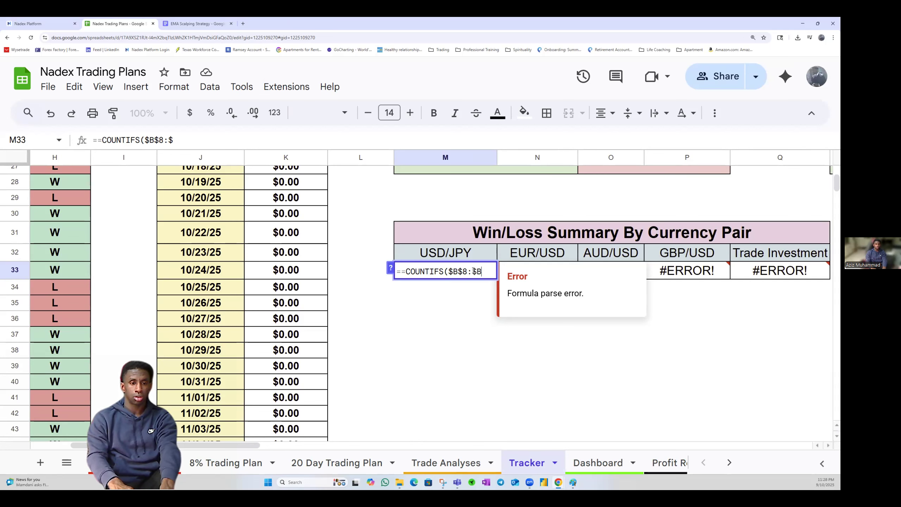
type("$301")
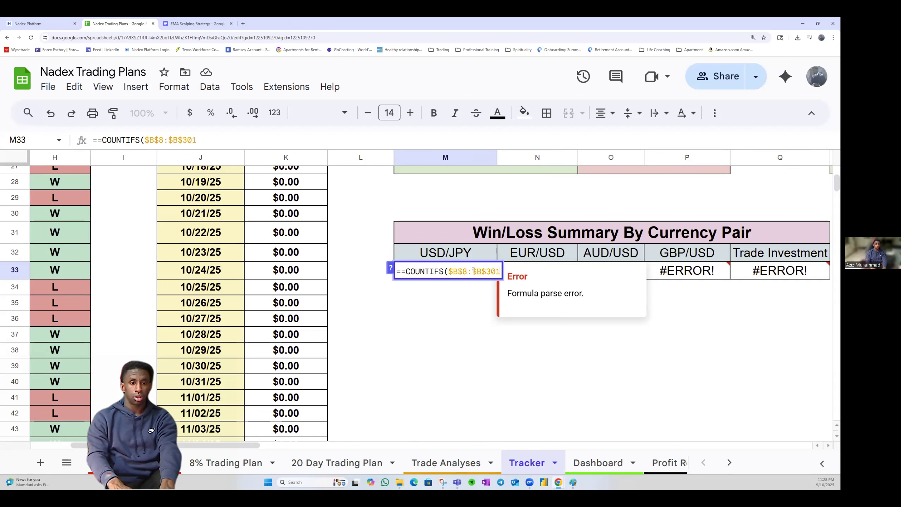
type(", \"USD/JPY\"")
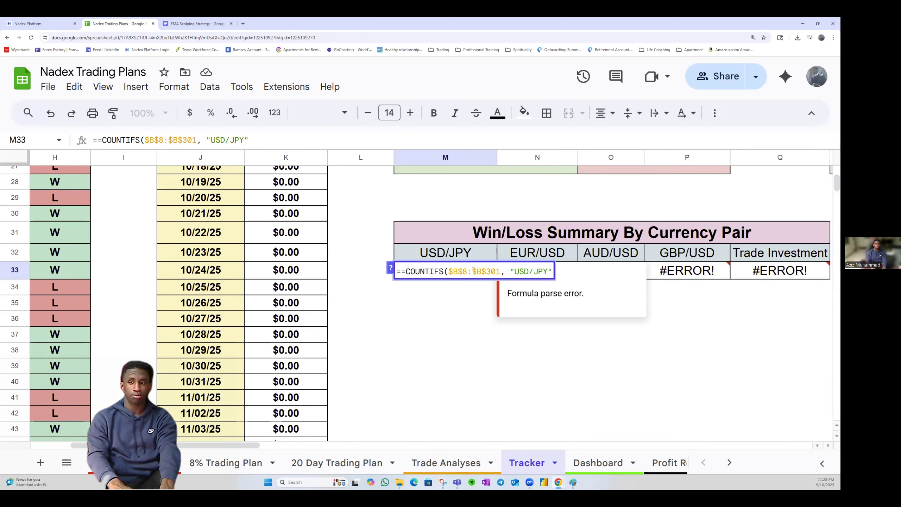
Complete the M33 COUNTIFS formula with the second range $H$8:$H$301 and the criterion "W"
type(", \"h")
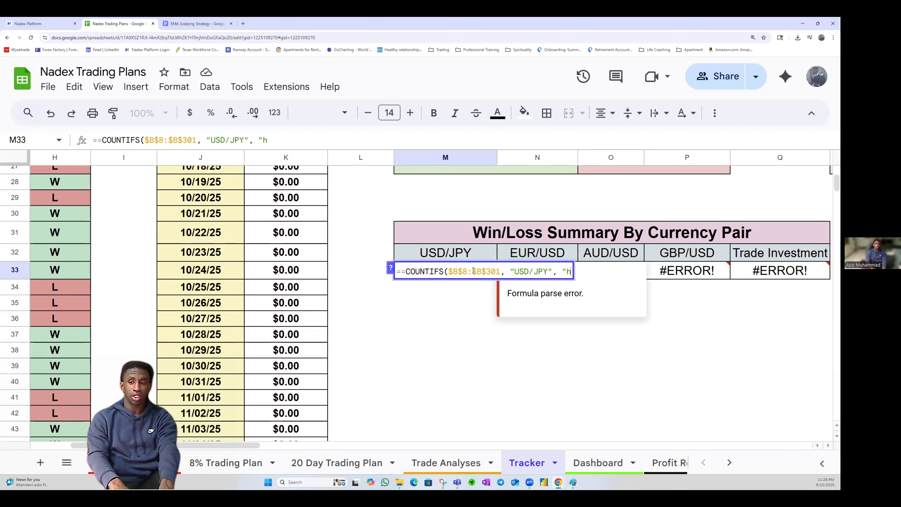
key("BackSpace")
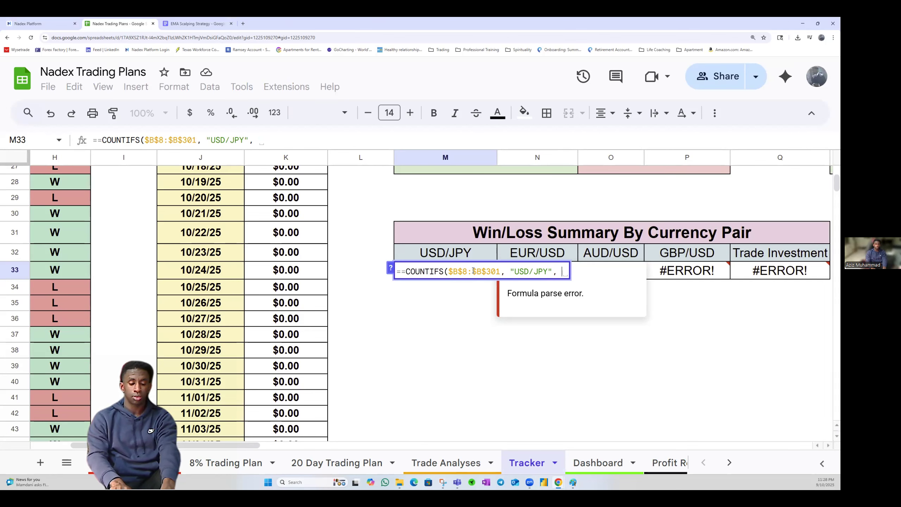
type("$h")
key("BackSpace")
type("H$")
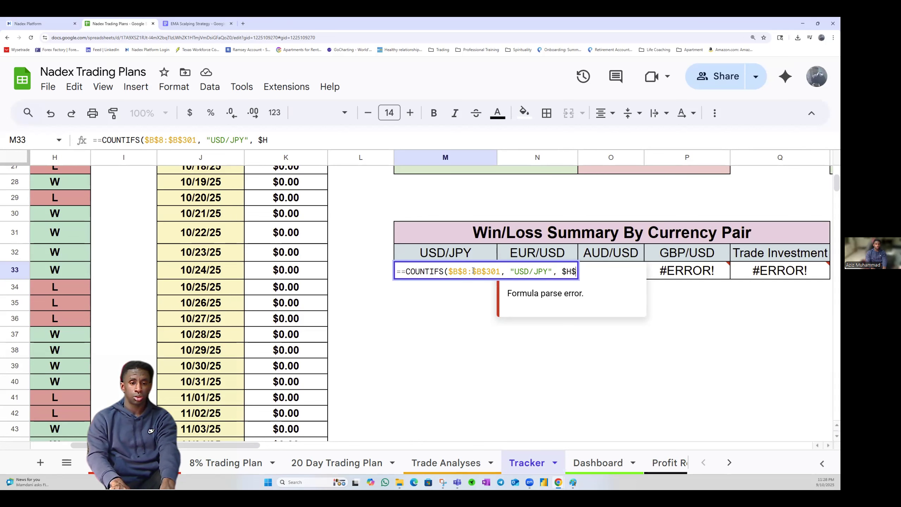
type("8:")
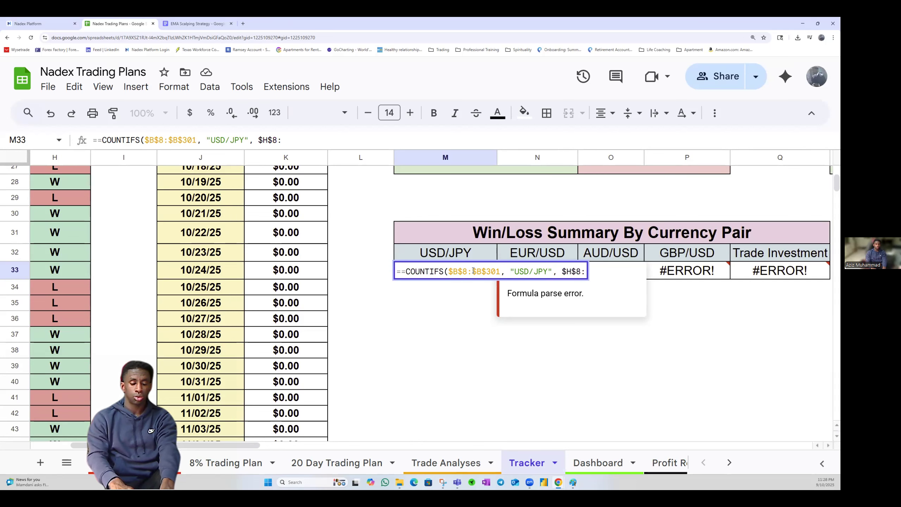
type("$H")
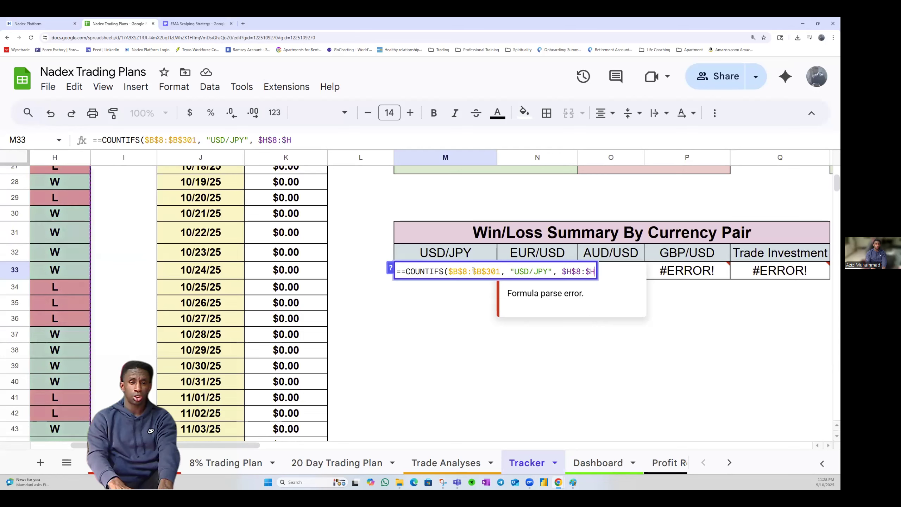
type("$301")
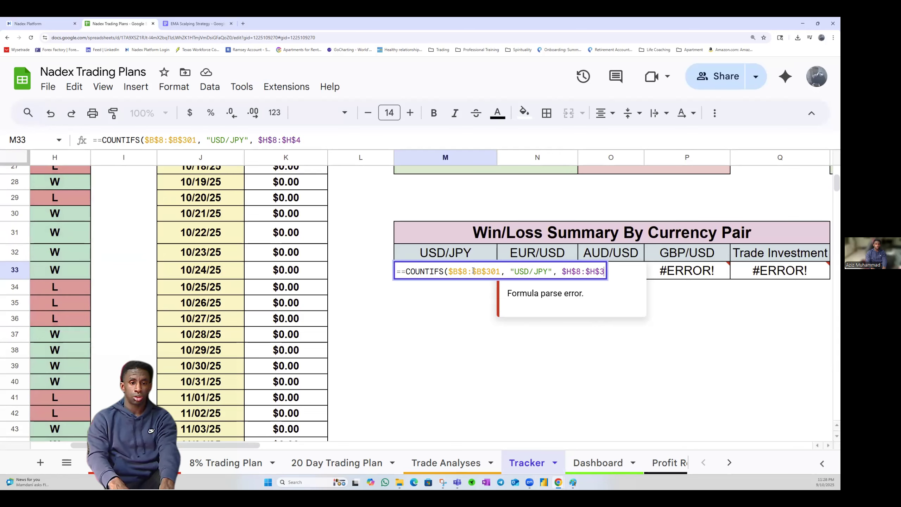
type(", \"W")
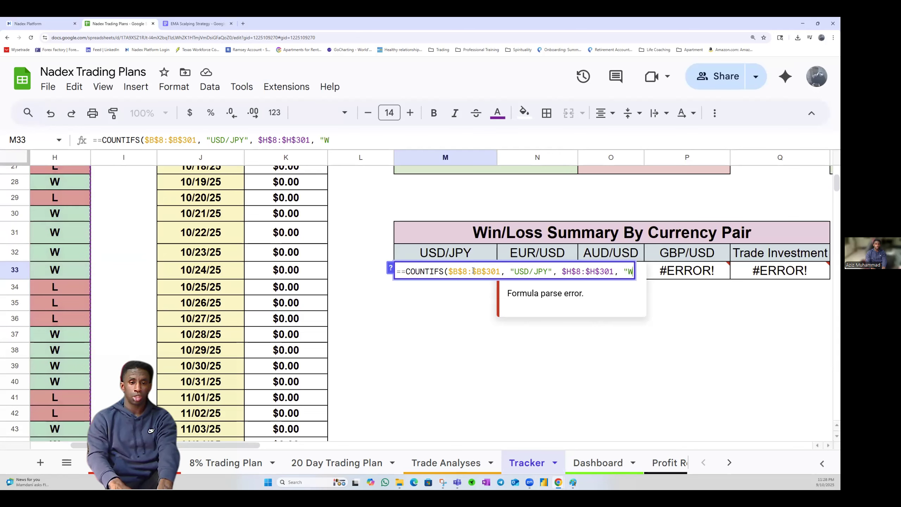
type("\")")
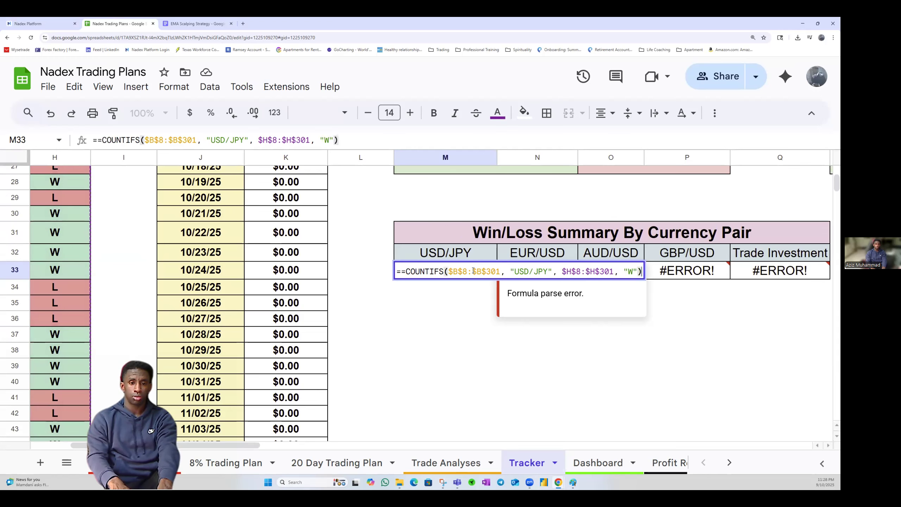
key("Return")
Remove the extra equals sign at the start of the M33 COUNTIFS formula
left_click(473, 272)
double_click(473, 272)
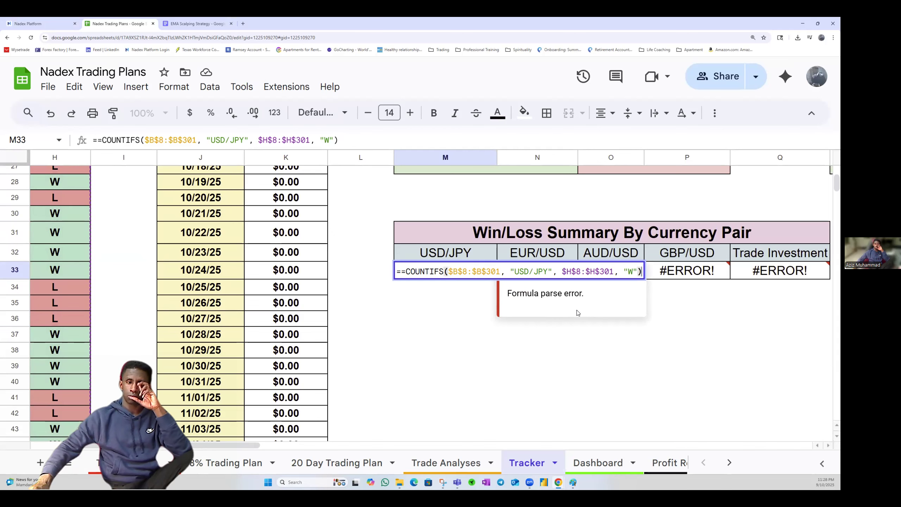
left_click(402, 271)
key("BackSpace")
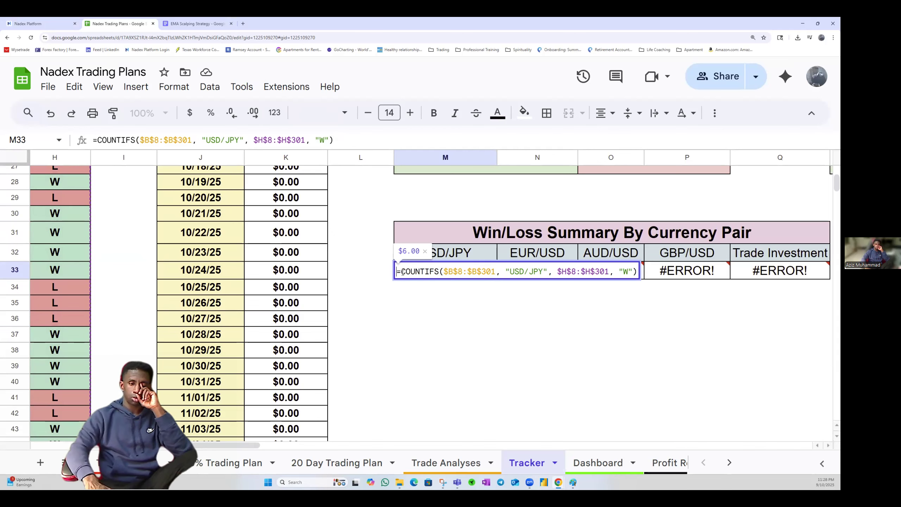
key("Return")
Change the number format of the USD/JPY count in M33 to Automatic
left_click(449, 273)
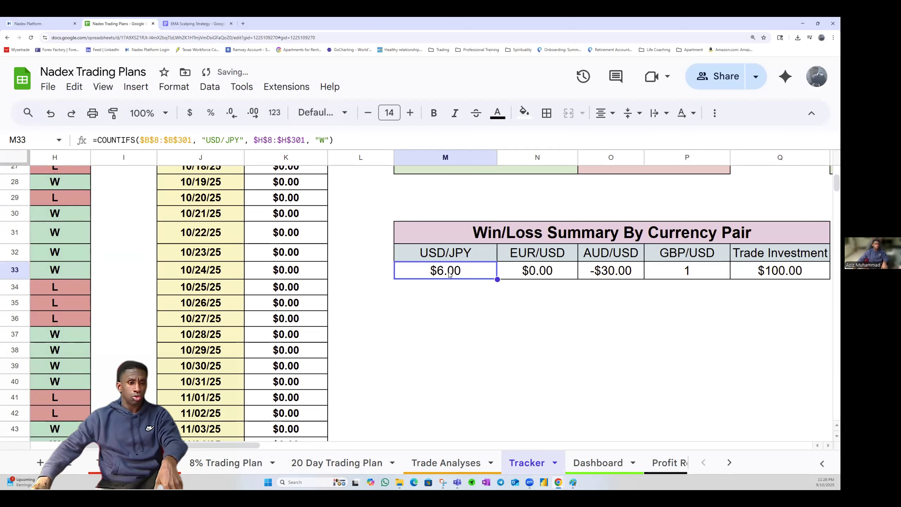
left_click(330, 113)
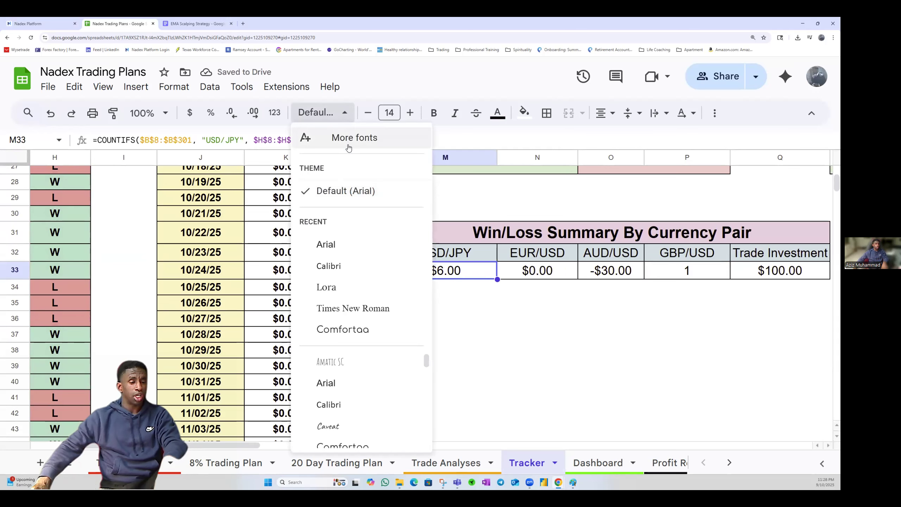
left_click(274, 113)
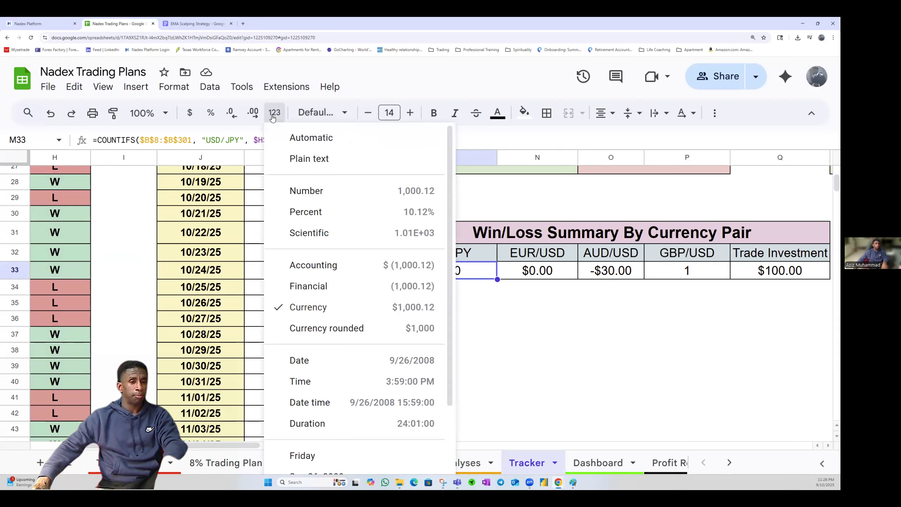
left_click(304, 139)
left_click_drag(458, 300, 449, 289)
Examine the trade log's currency pair and W/L columns alongside the pair headings of the Win/Loss Summary table
scroll(445, 271, "down", 5)
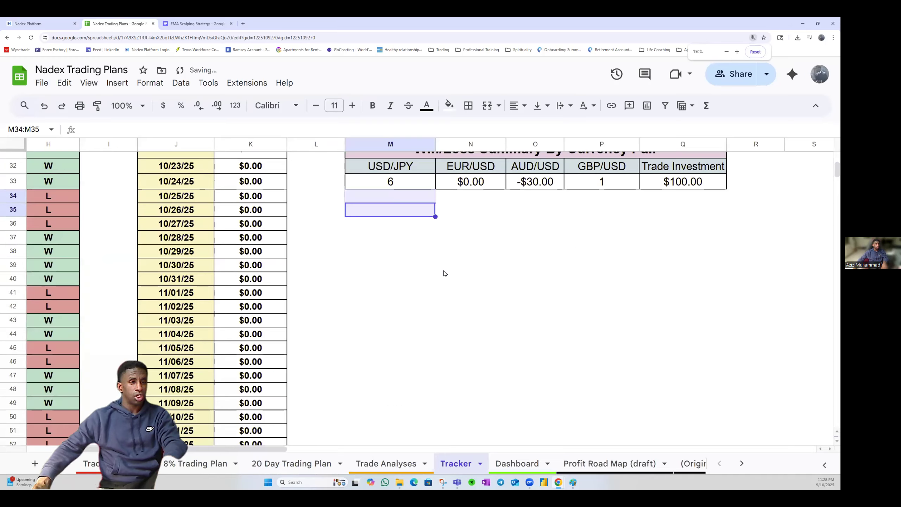
scroll(386, 392, "up", 1)
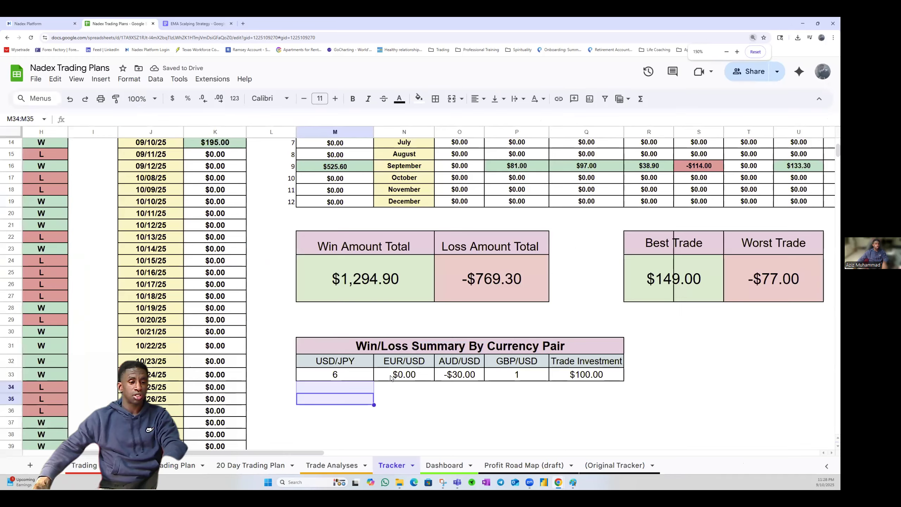
left_click_drag(308, 454, 234, 456)
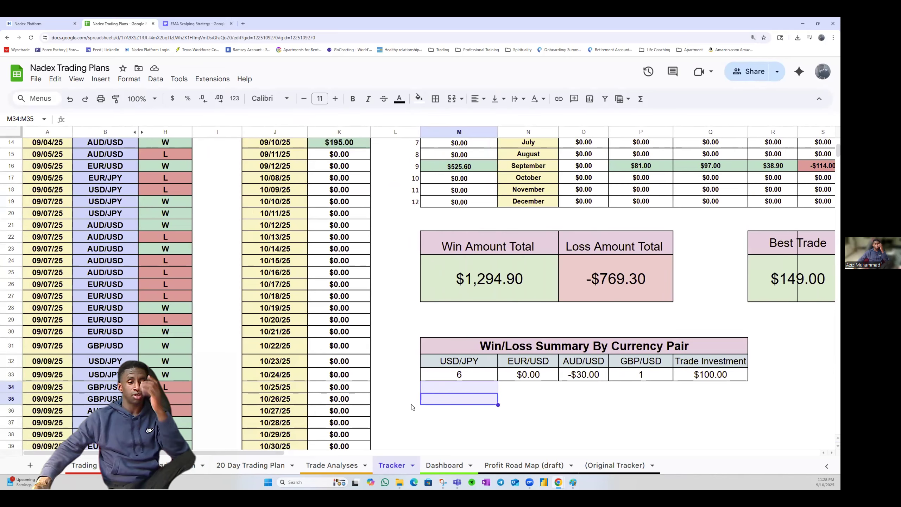
scroll(493, 391, "right", 3)
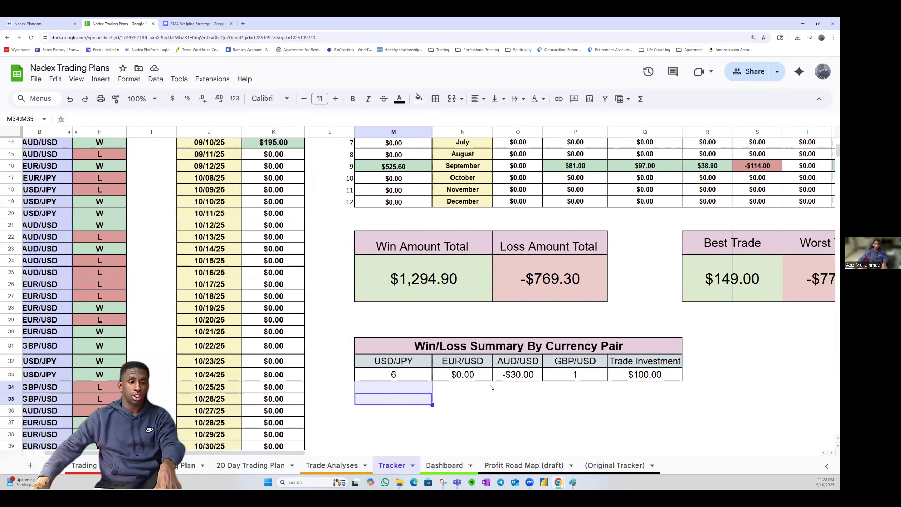
key("ctrl+plus")
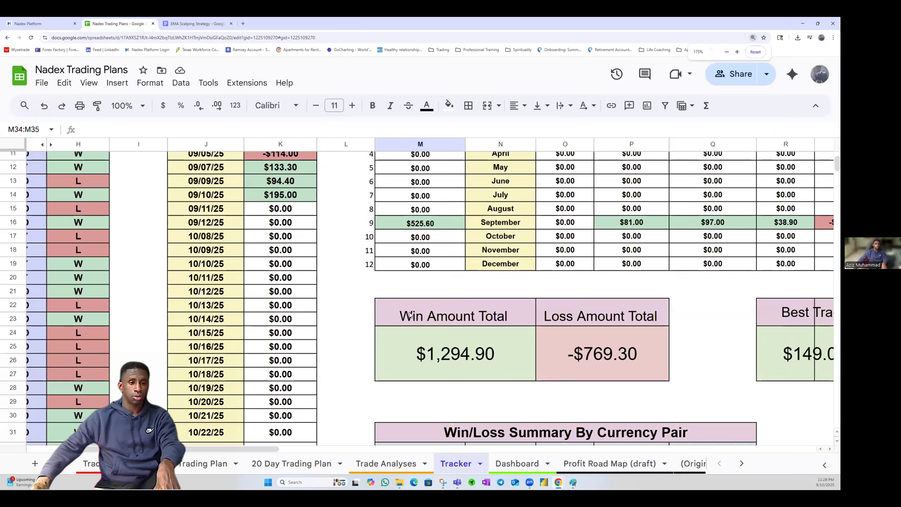
scroll(410, 314, "down", 5)
left_click(417, 257)
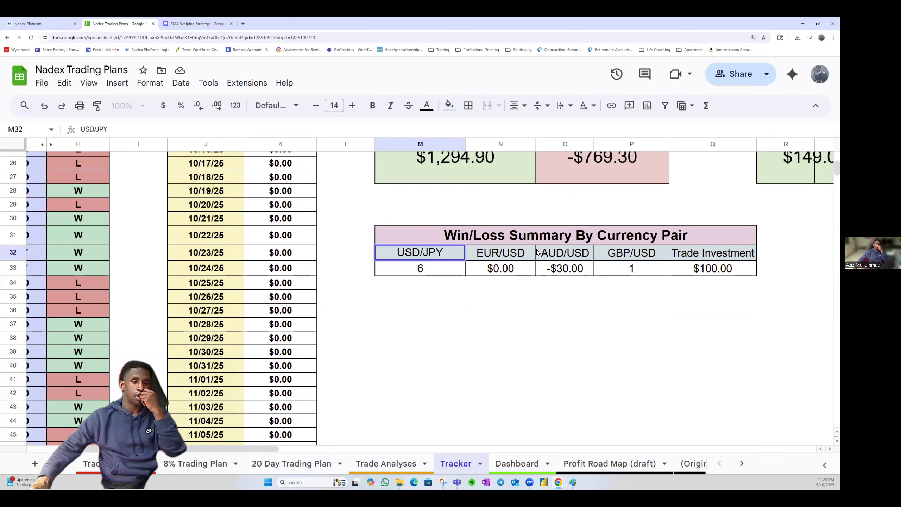
left_click(471, 283)
left_click_drag(420, 253, 713, 253)
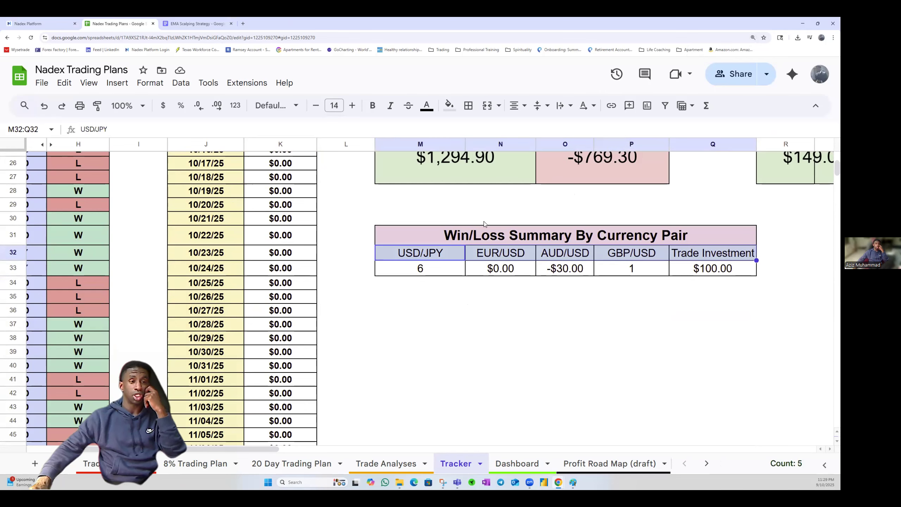
left_click(490, 253)
left_click_drag(433, 253, 645, 255)
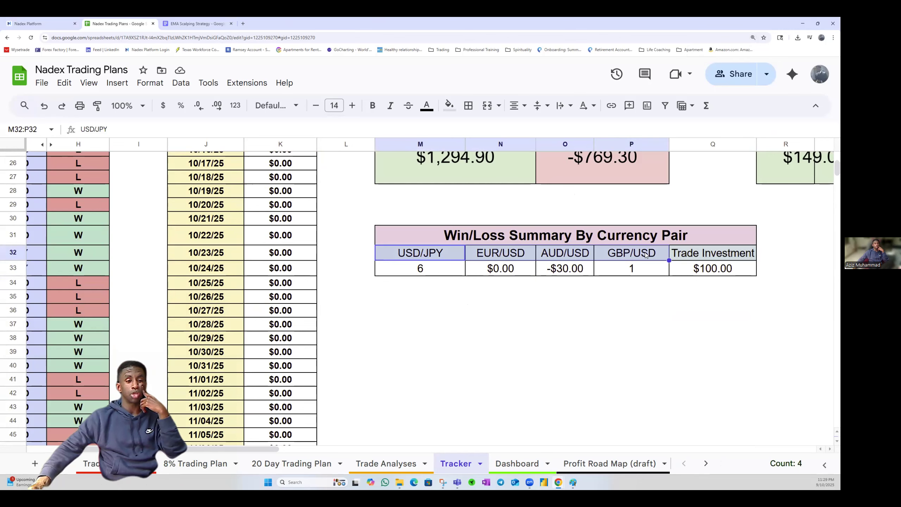
Fill the M33 formula across N33:P33 and change the currency pair criterion in N33 to "EUR/USD"
left_click(460, 268)
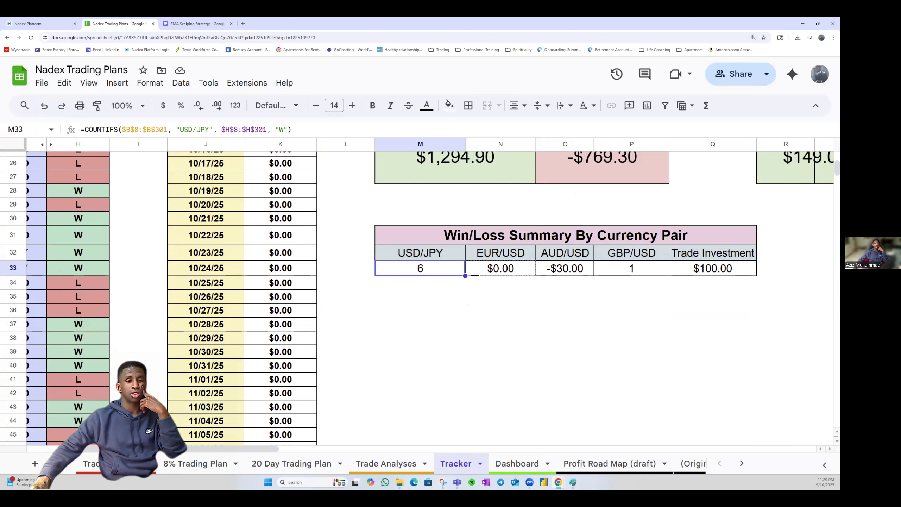
left_click_drag(634, 272, 635, 272)
double_click(506, 271)
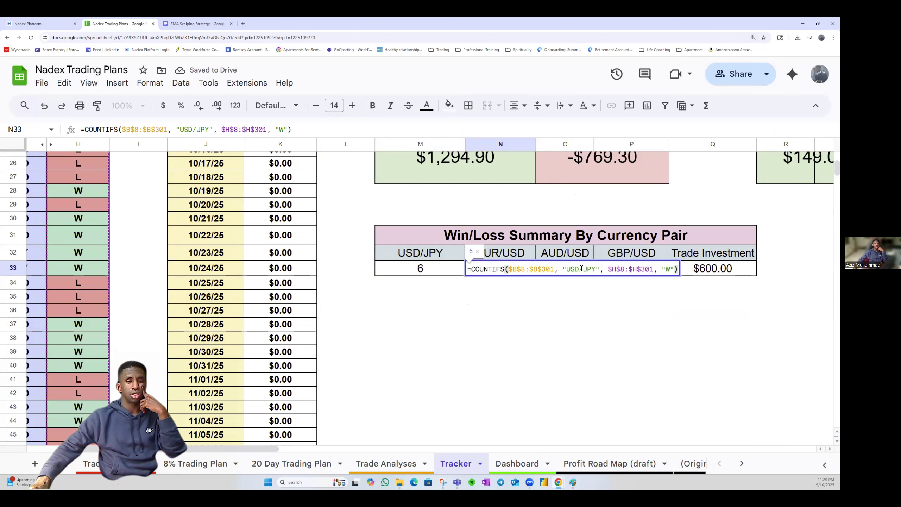
left_click_drag(596, 270, 567, 269)
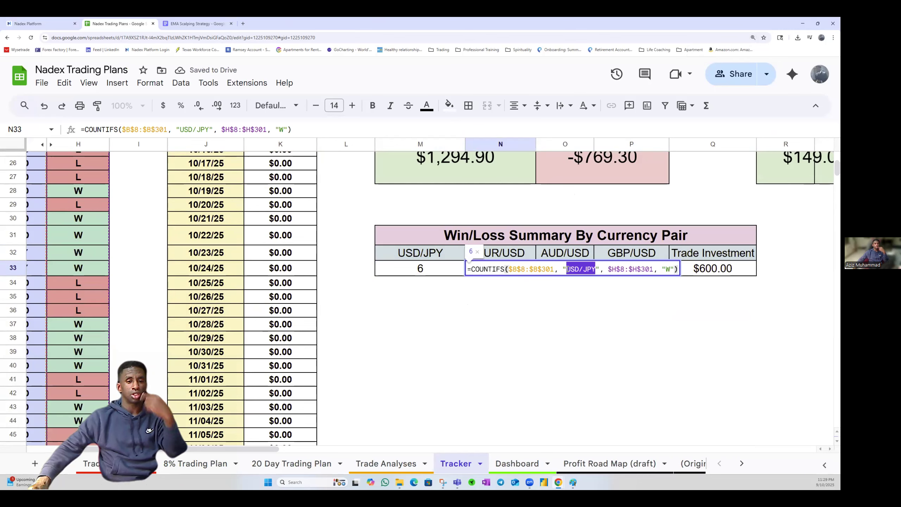
type("EUR/USD")
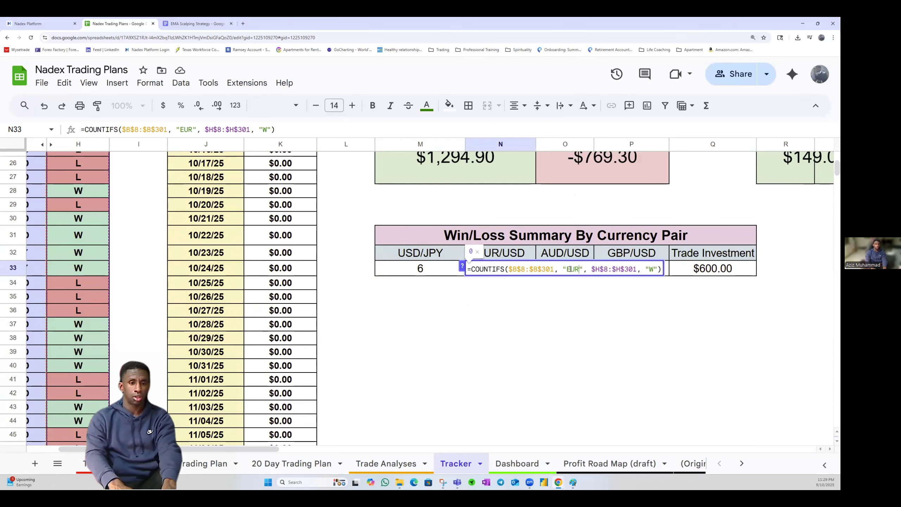
key("Return")
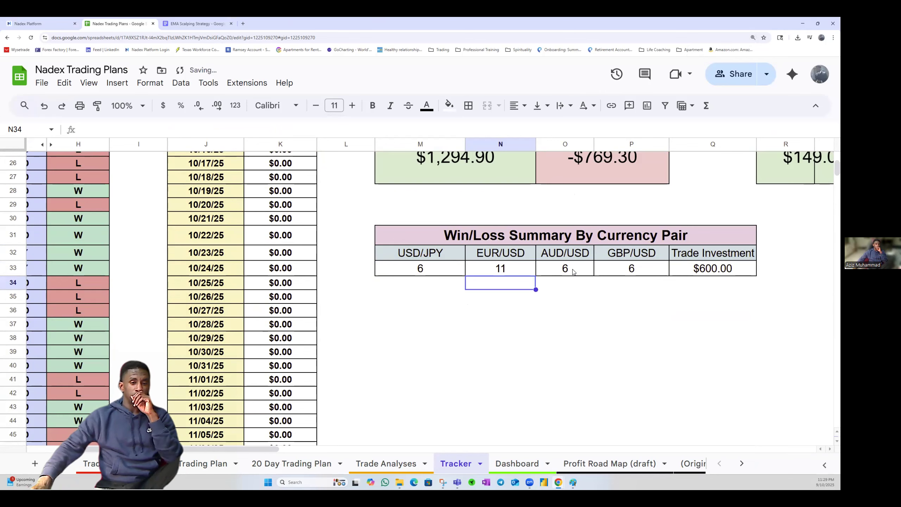
Change the currency pair criterion in the O33 COUNTIFS formula to "AUD/USD"
left_click(574, 272)
double_click(574, 272)
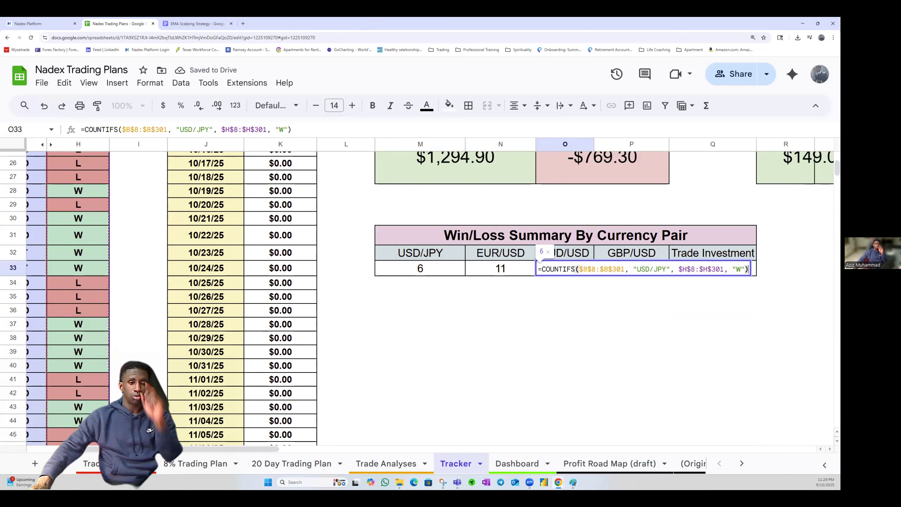
left_click_drag(667, 269, 638, 269)
type("auid")
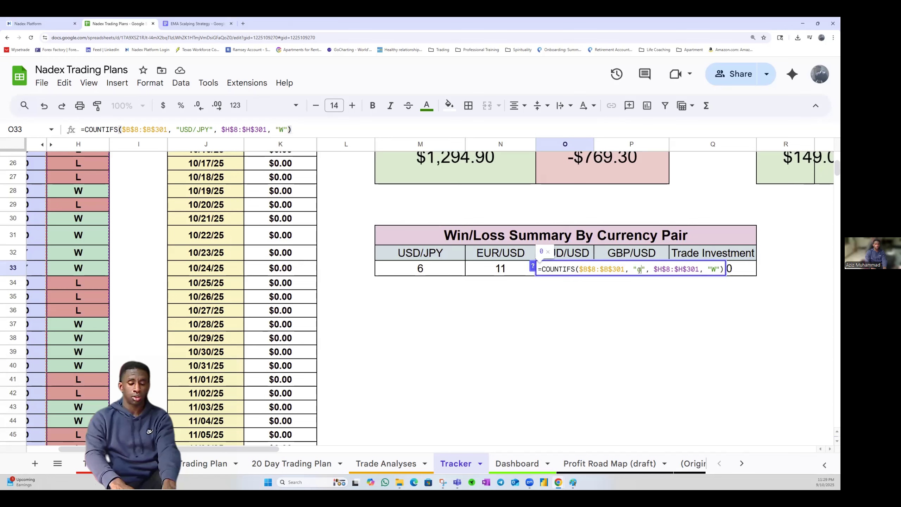
key("BackSpace")
key("BackSpace")
key("BackSpace")
key("BackSpace")
type("AUD/")
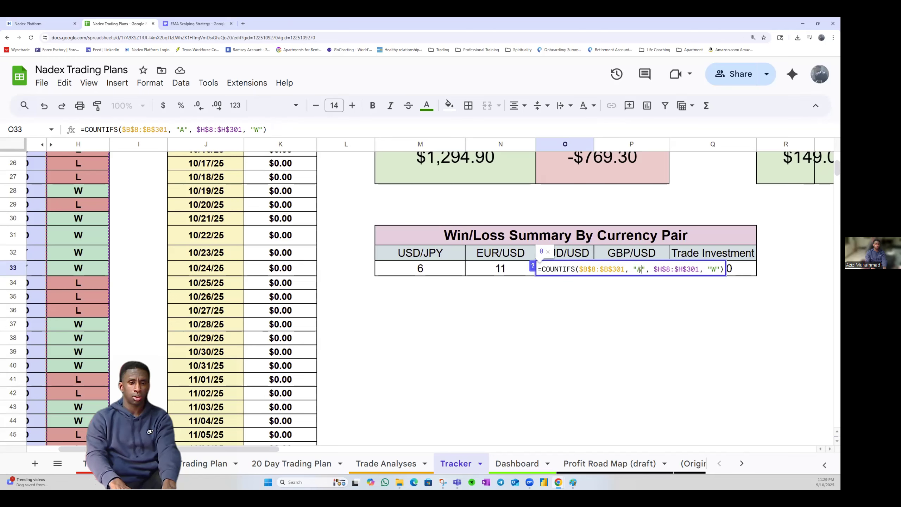
type("USD")
key("Return")
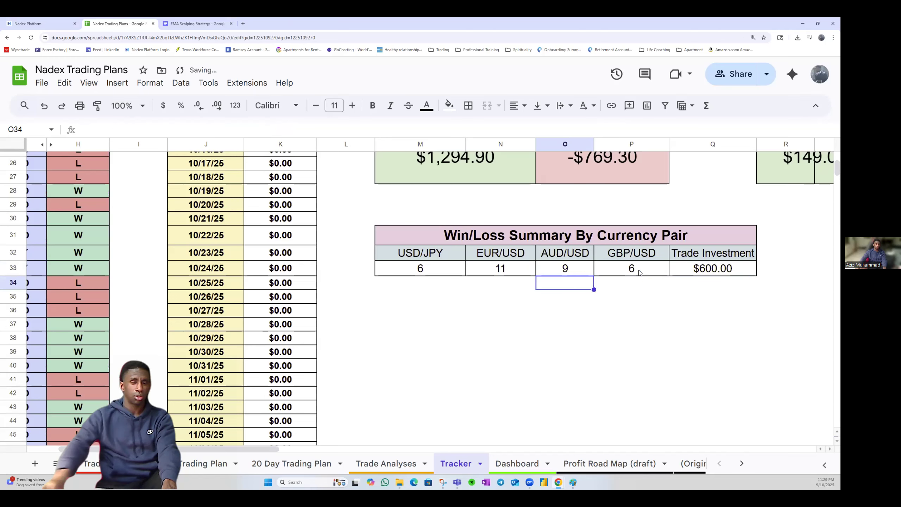
Change the currency pair criterion in the P33 COUNTIFS formula to "GBP/USD"
double_click(639, 270)
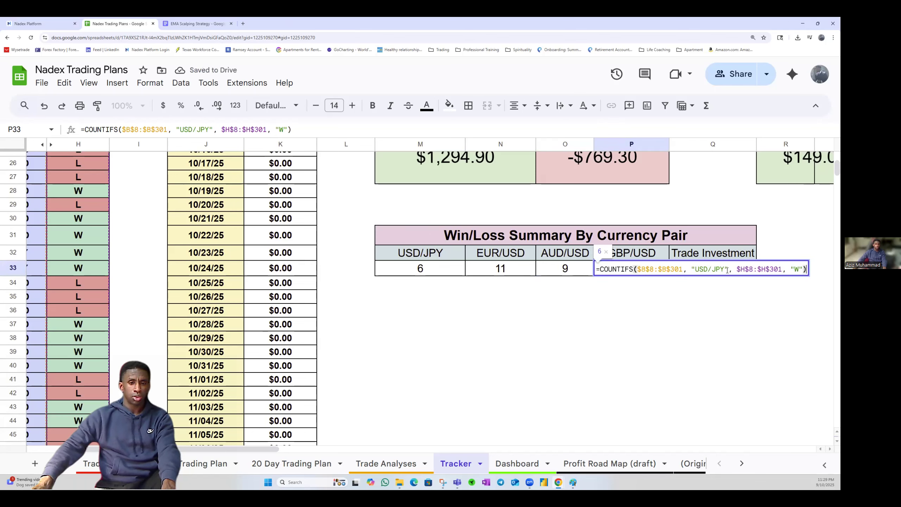
left_click_drag(705, 271, 694, 270)
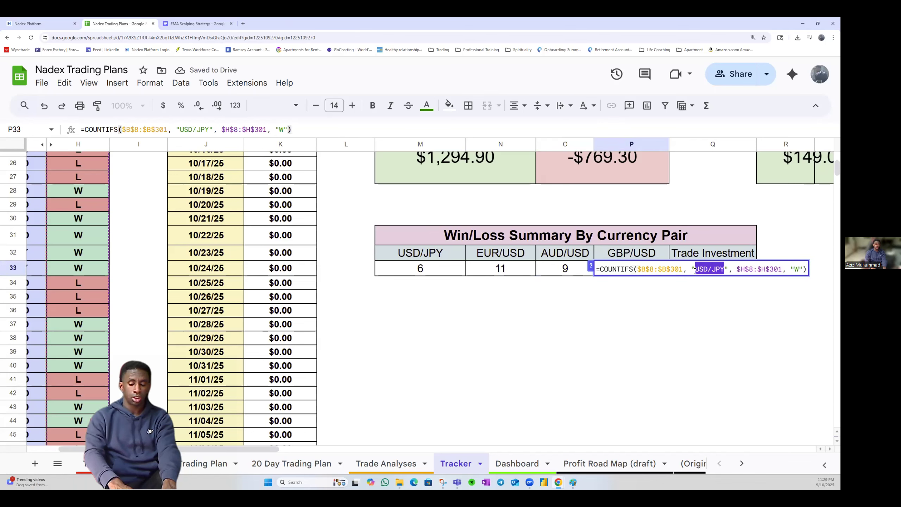
type("GBP/USD")
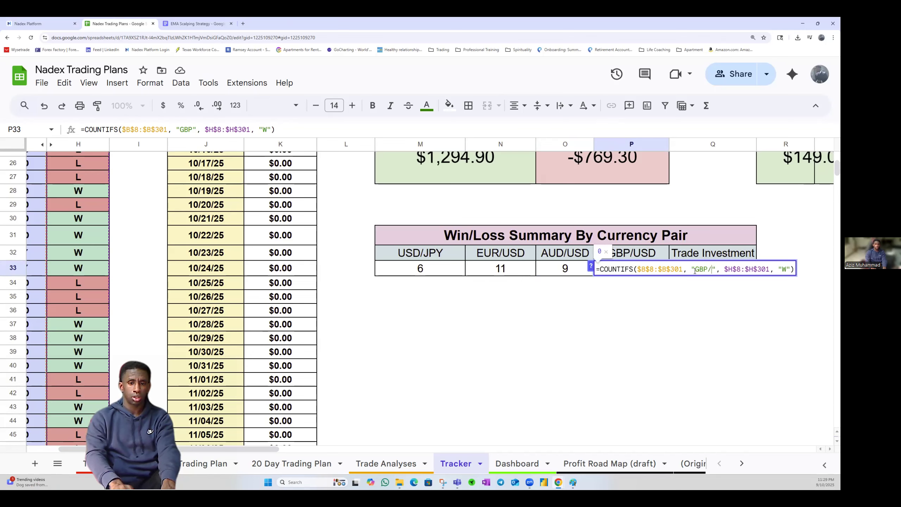
left_click(742, 330)
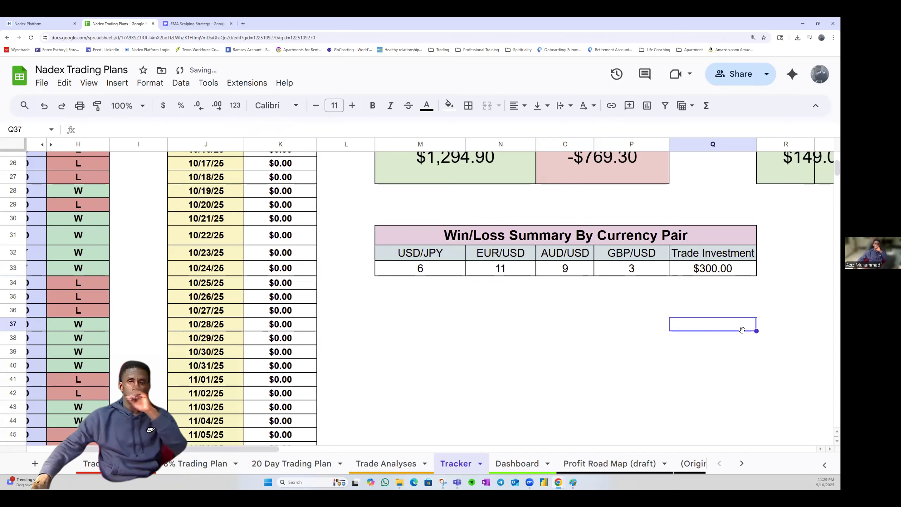
Replace the Trade Investment heading in Q32 of the Win/Loss Summary table with EUR/JPY
double_click(718, 256)
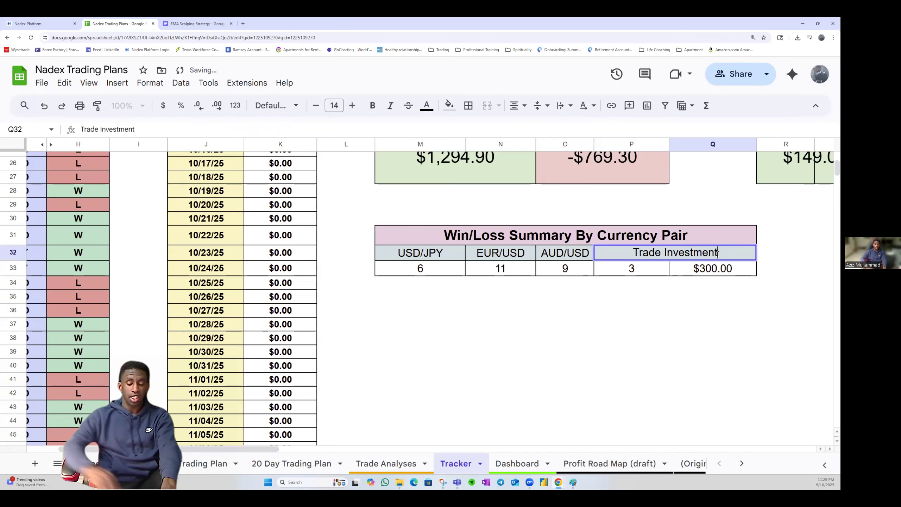
key("ctrl+a")
type("EUR")
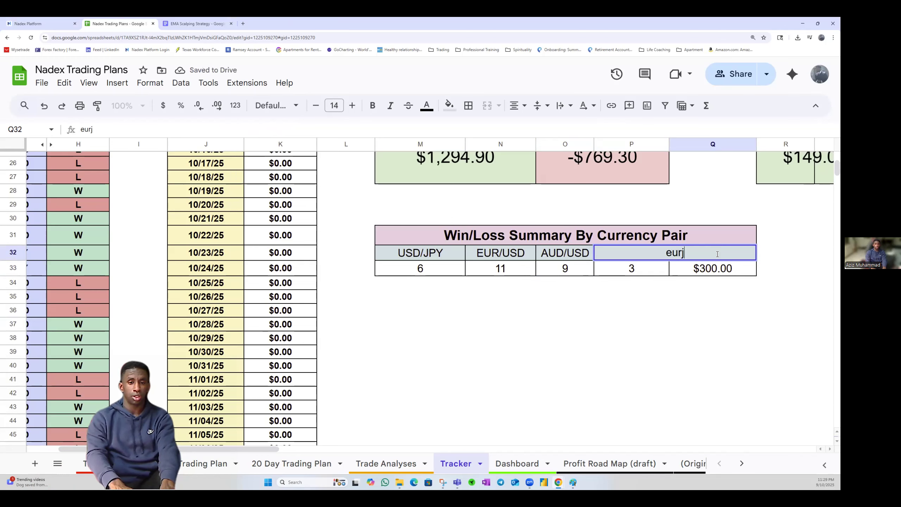
type("/JPY")
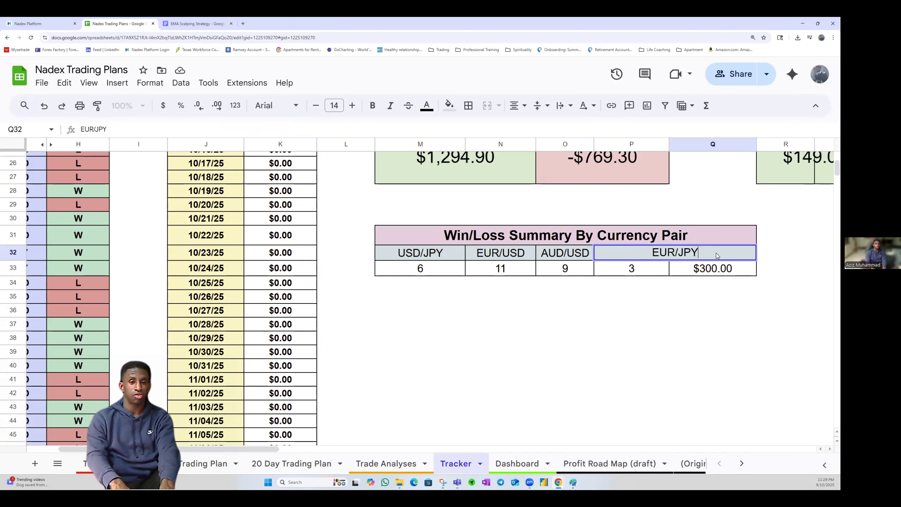
key("Return")
Fill the P33 COUNTIFS formula into Q33 and change its currency pair criterion to "EUR/JPY"
double_click(718, 268)
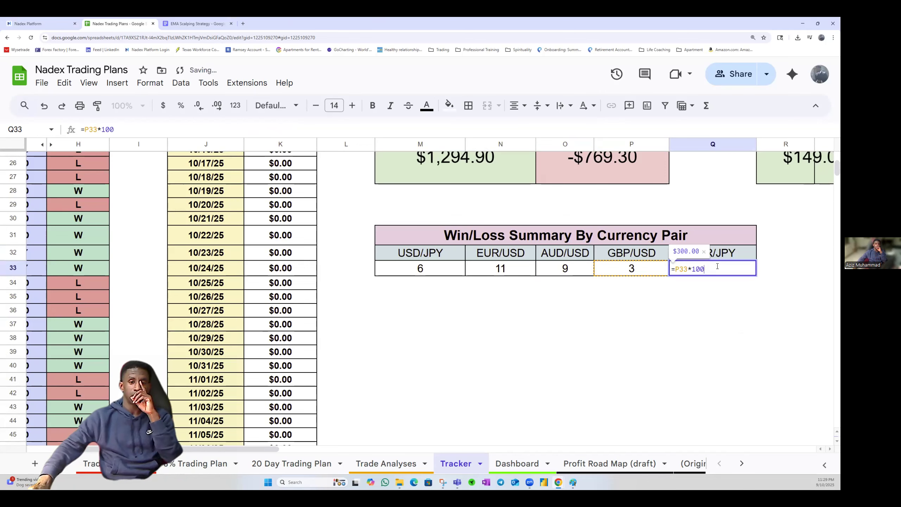
left_click(651, 270)
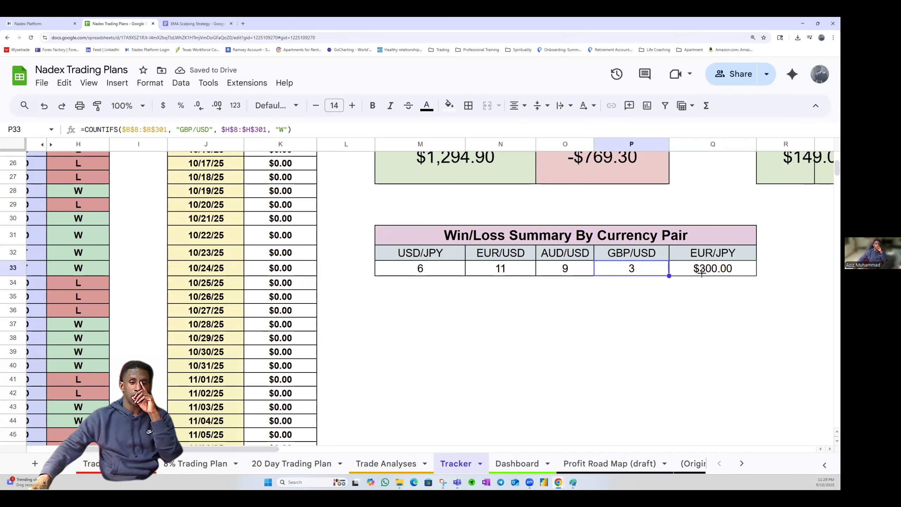
left_click_drag(701, 272, 702, 272)
double_click(721, 270)
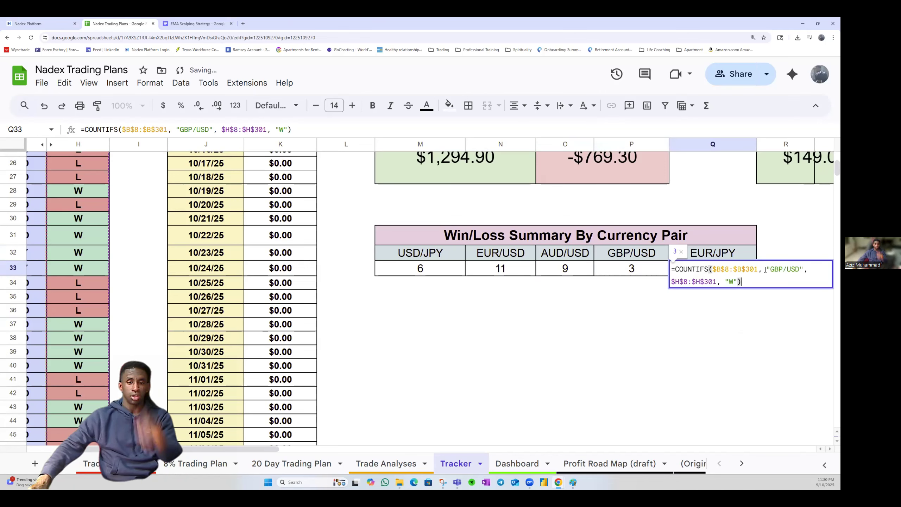
left_click_drag(786, 269, 770, 270)
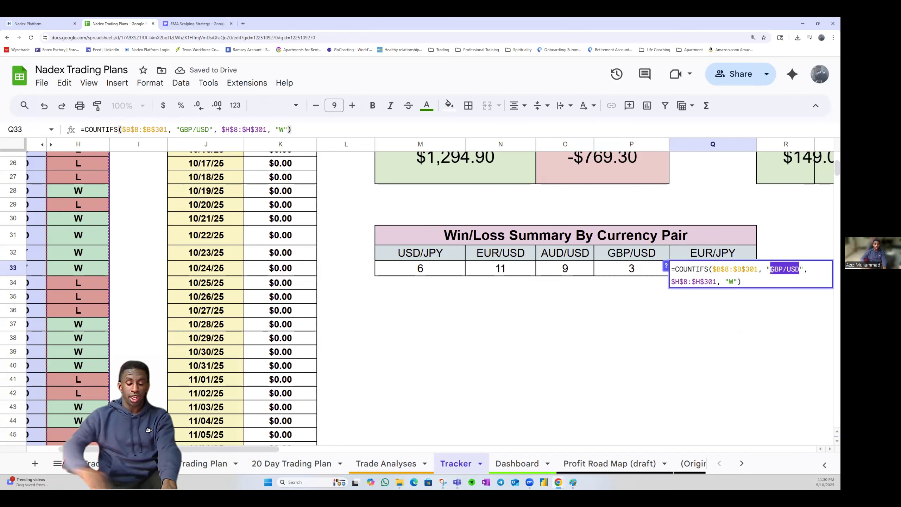
type("eur")
key("BackSpace")
key("BackSpace")
key("BackSpace")
type("EUR/JPY")
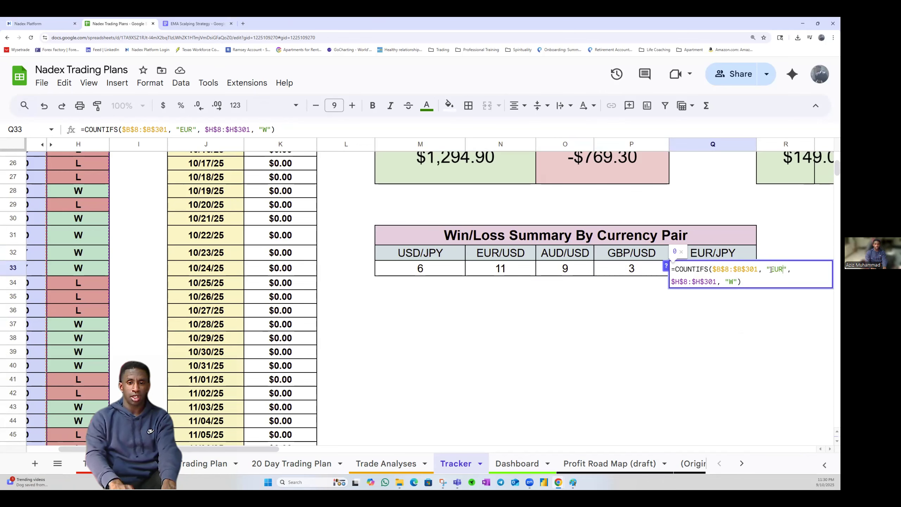
key("Return")
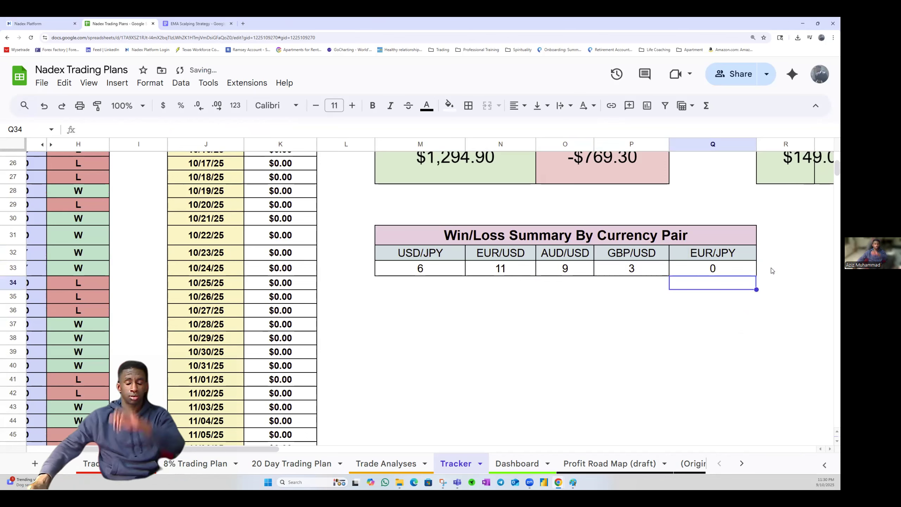
Copy the pair headings and win counts in M32:Q33 and paste them at M35
left_click_drag(418, 252, 710, 268)
key("ctrl+c")
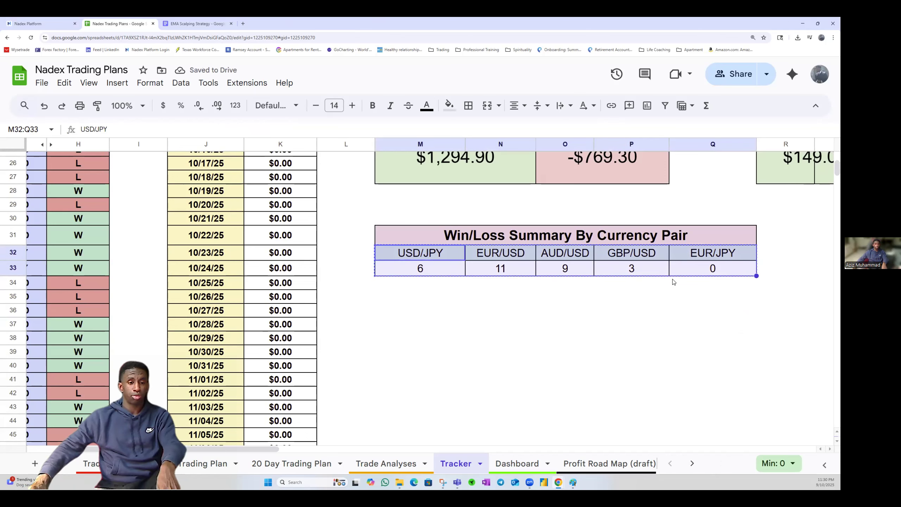
left_click(404, 299)
key("ctrl+v")
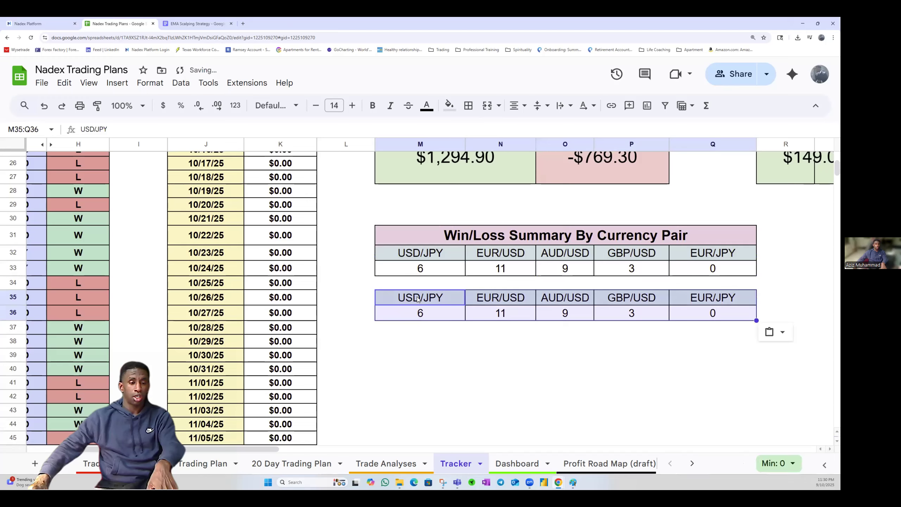
Fill the duplicated heading row M35:Q35 with light red
left_click(418, 299)
left_click_drag(418, 300, 709, 298)
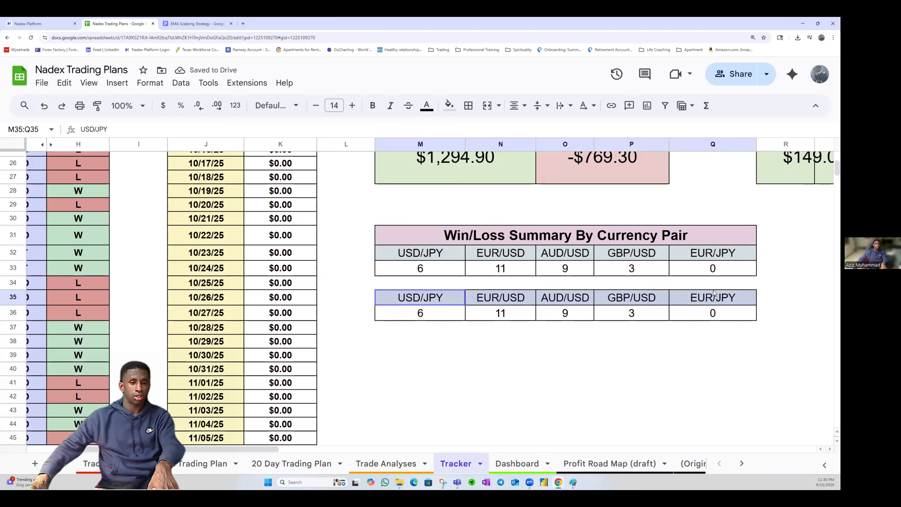
left_click(449, 105)
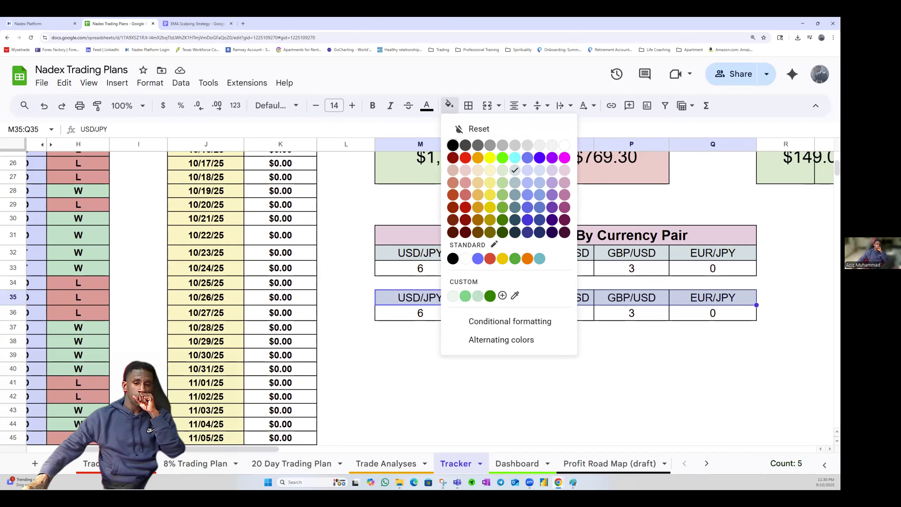
left_click(467, 184)
Change the win/loss criterion in the M36 COUNTIFS formula for USD/JPY to "L"
left_click(440, 313)
double_click(440, 312)
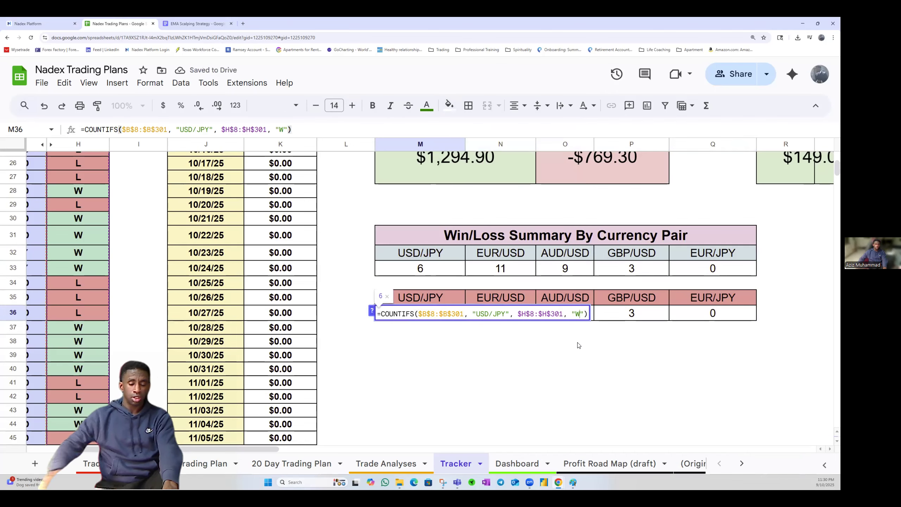
key("BackSpace")
type("l")
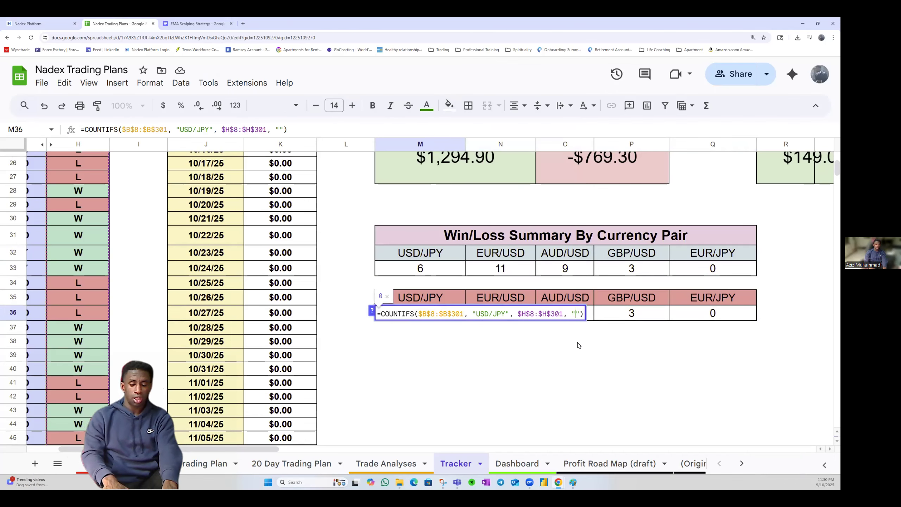
key("Return")
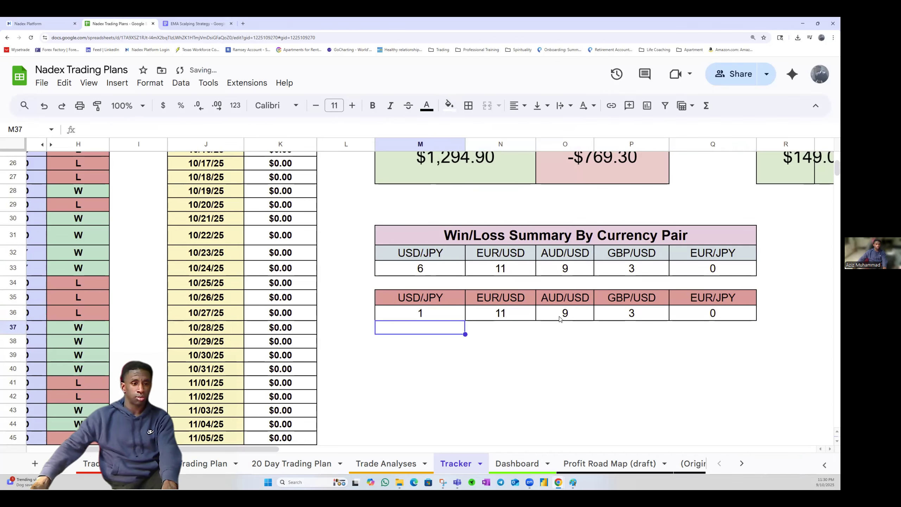
Change the win/loss criterion in the N36 COUNTIFS formula for EUR/USD to "L"
left_click(505, 313)
double_click(504, 313)
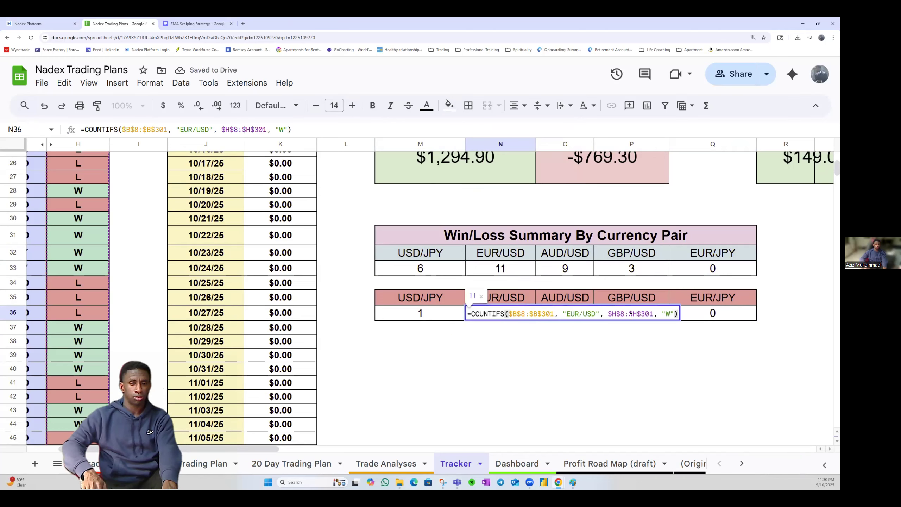
key("BackSpace")
type("L")
key("Return")
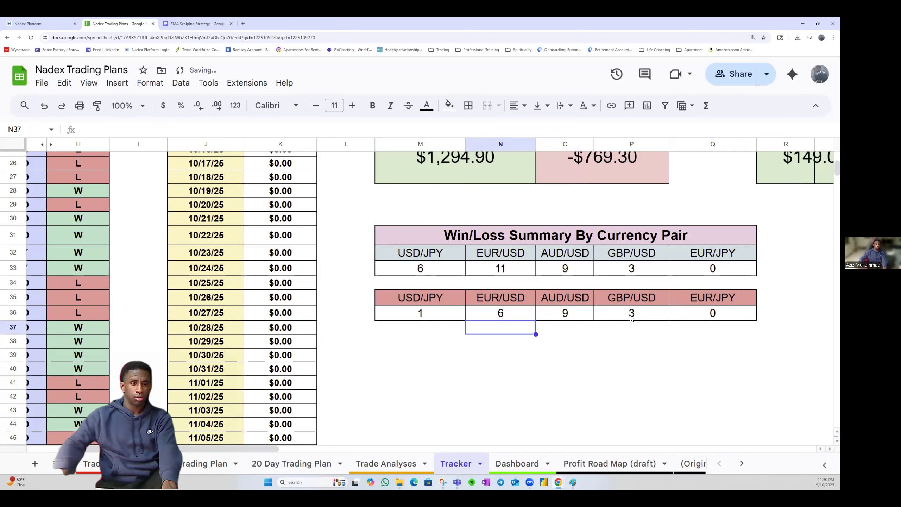
Change the win/loss criterion in the O36 COUNTIFS formula for AUD/USD to "L"
left_click(583, 315)
double_click(586, 314)
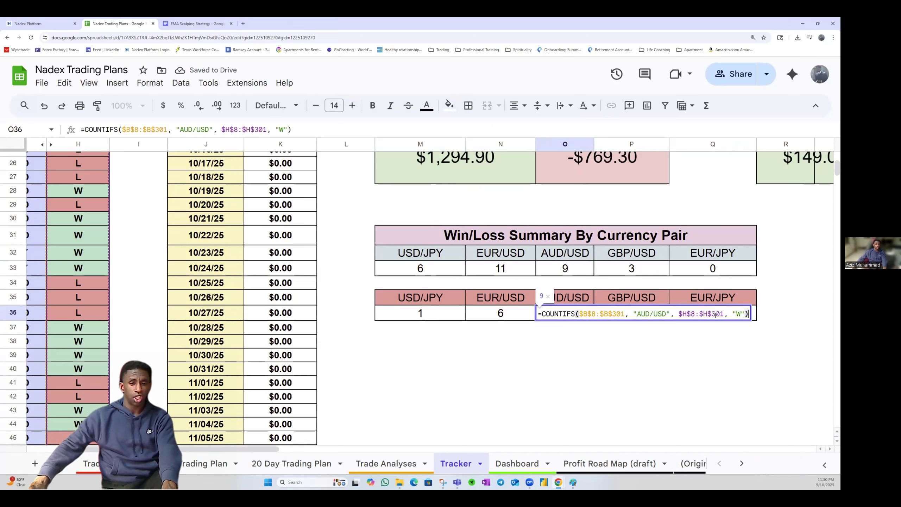
key("BackSpace")
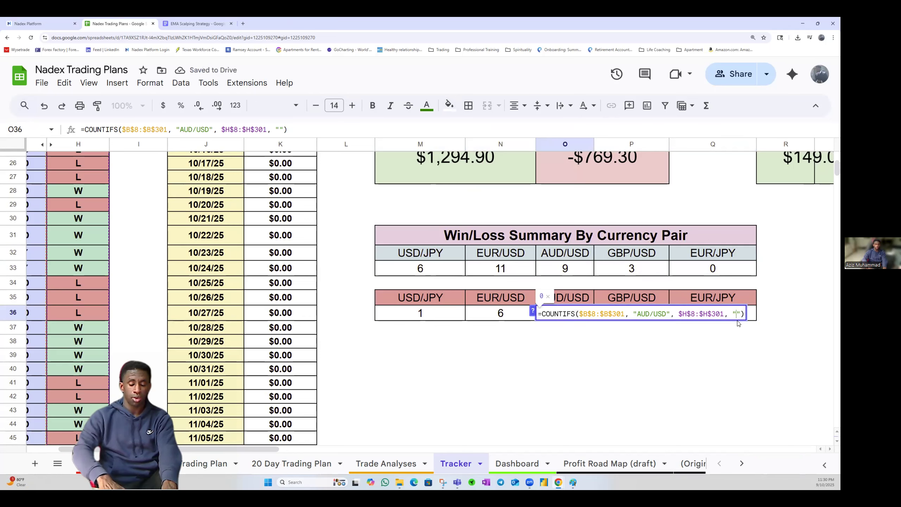
type("L")
key("Return")
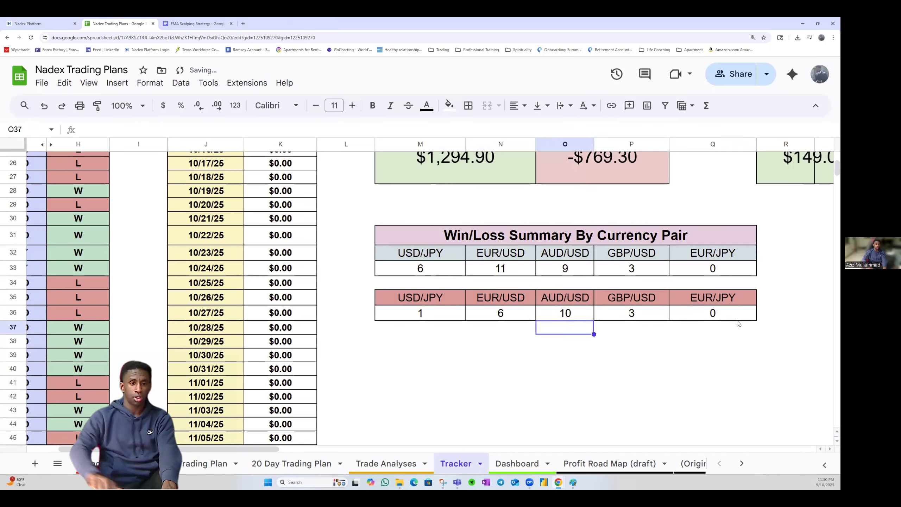
Change the win/loss criterion in the P36 COUNTIFS formula for GBP/USD to "L"
double_click(657, 314)
left_click(800, 313)
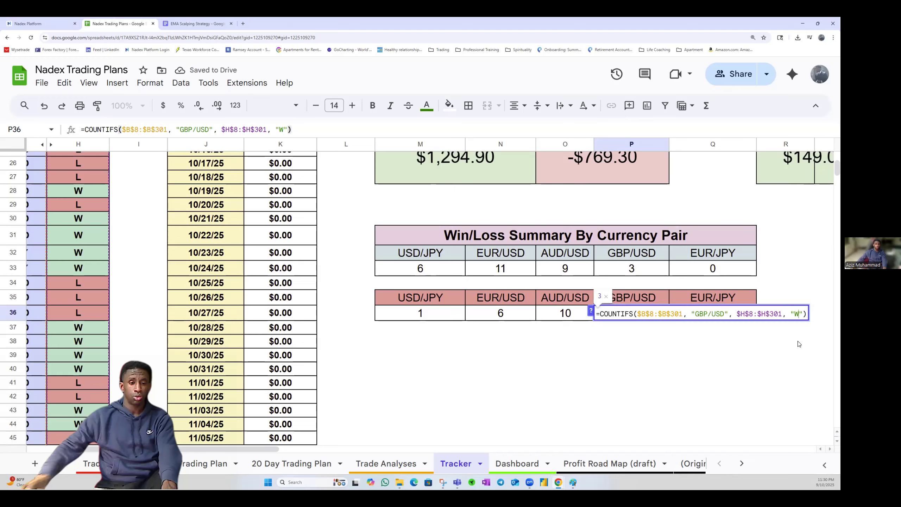
key("BackSpace")
type("L")
key("Return")
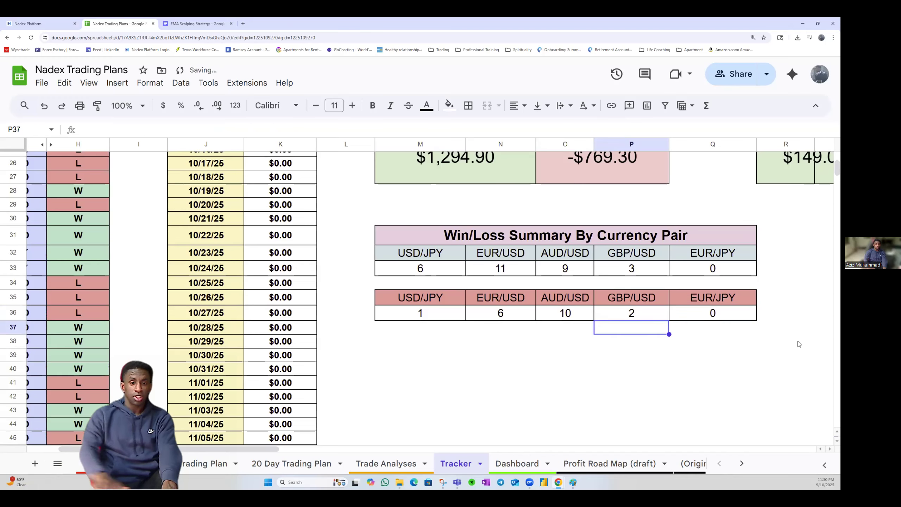
Change the win/loss criterion in the Q36 COUNTIFS formula for EUR/JPY to "L"
double_click(728, 317)
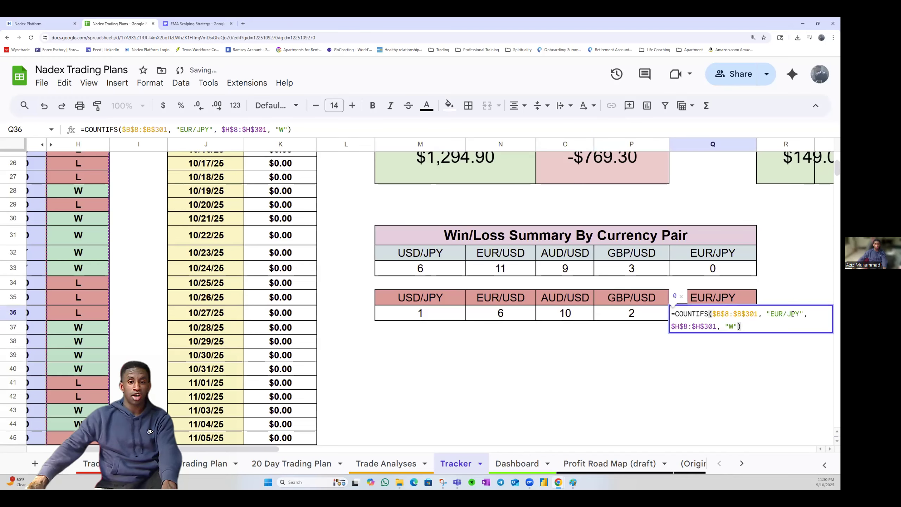
left_click(733, 326)
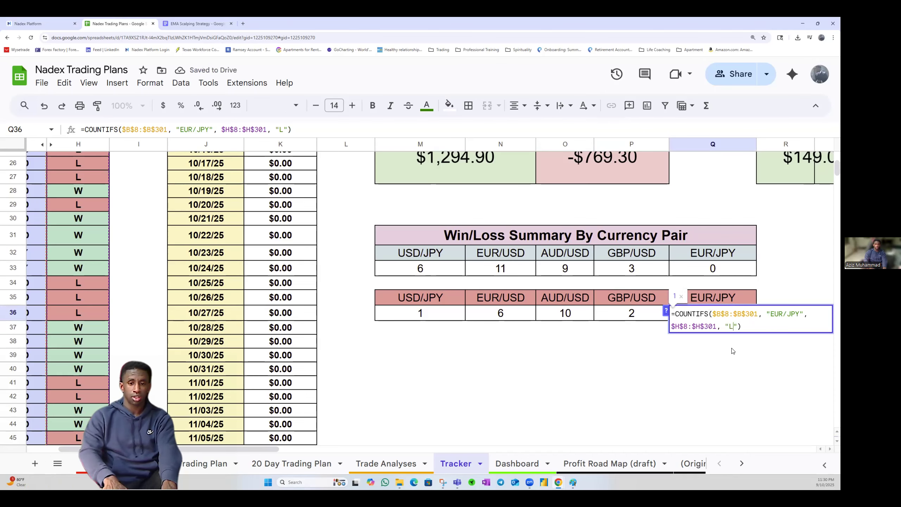
key("Return")
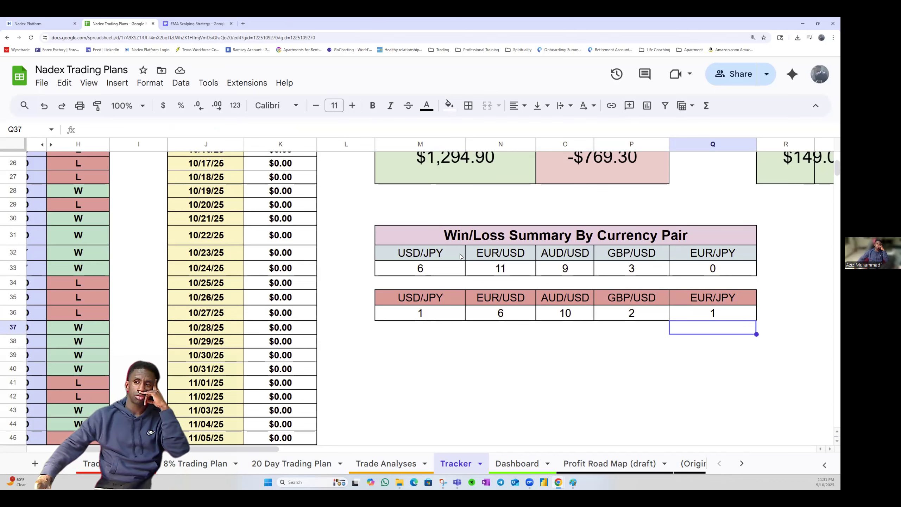
Insert a column chart of the win counts in M32:Q33 and place it below the summary tables
left_click_drag(459, 254, 696, 269)
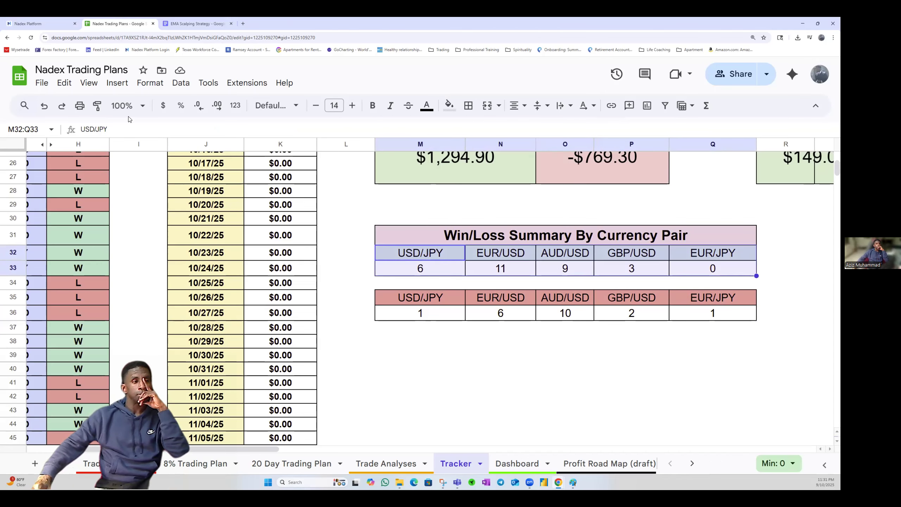
left_click(117, 82)
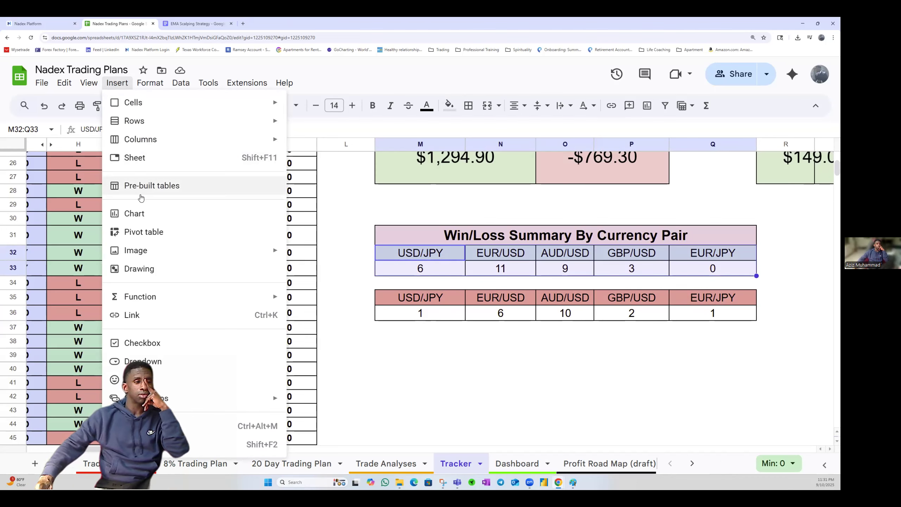
left_click(137, 213)
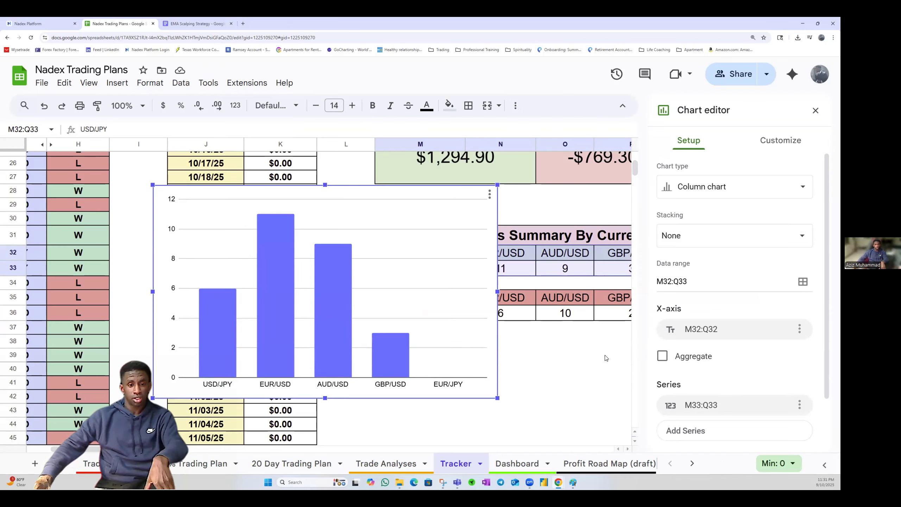
key("ctrl+minus")
key("ctrl+minus")
left_click_drag(318, 208, 500, 224)
Insert a column chart of the loss counts in M35:Q36 and align it directly beneath the wins chart
left_click(84, 75)
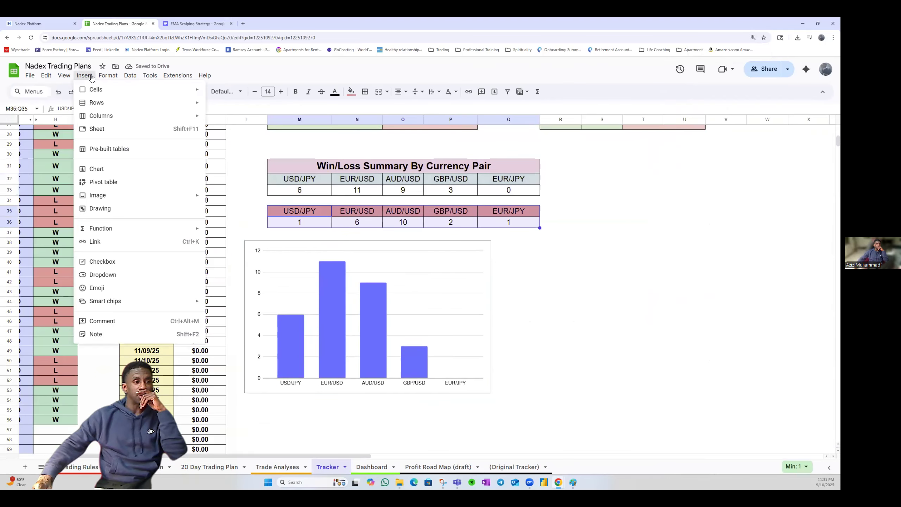
left_click(113, 172)
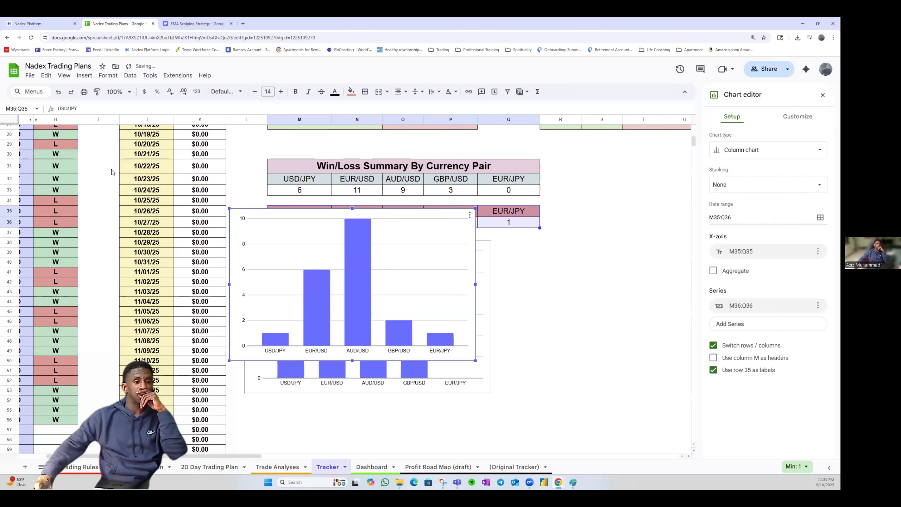
left_click_drag(607, 281, 402, 409)
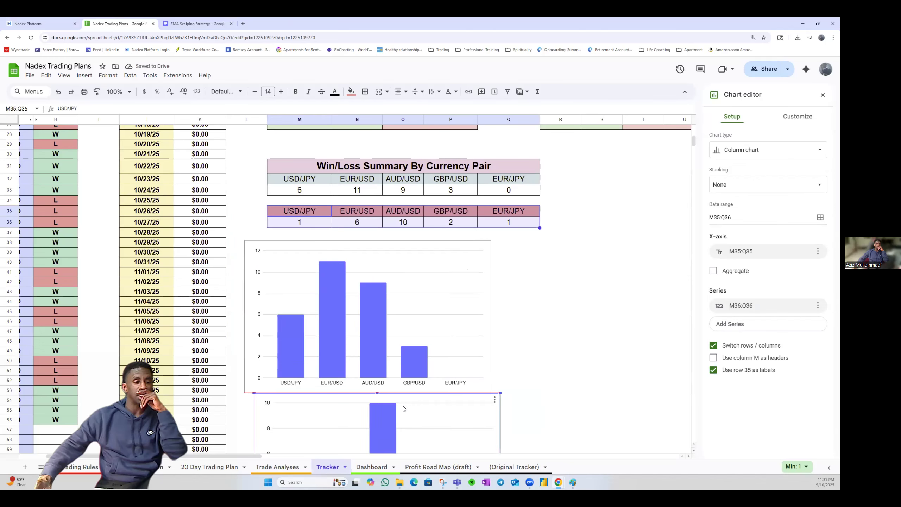
scroll(496, 285, "down", 4)
left_click_drag(422, 294, 413, 294)
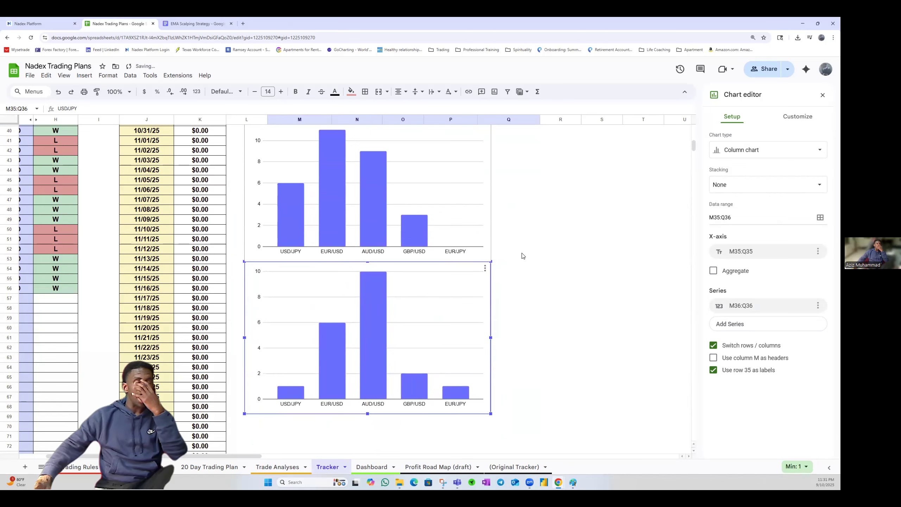
Copy the loss counts in M36:Q36
scroll(567, 250, "up", 3)
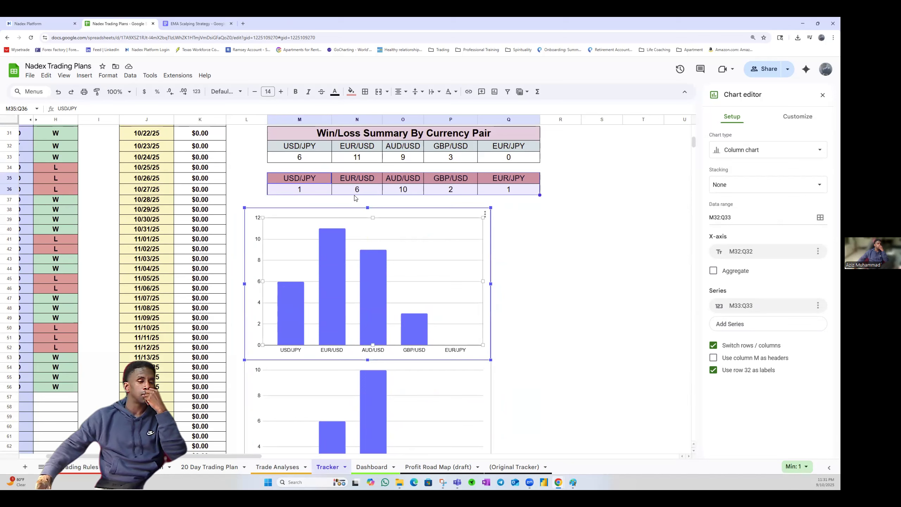
left_click(317, 178)
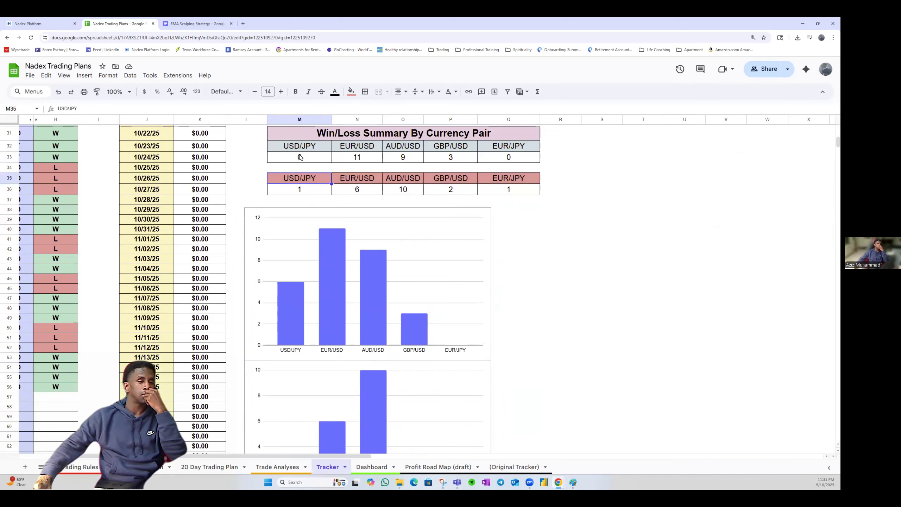
left_click_drag(303, 182, 509, 178)
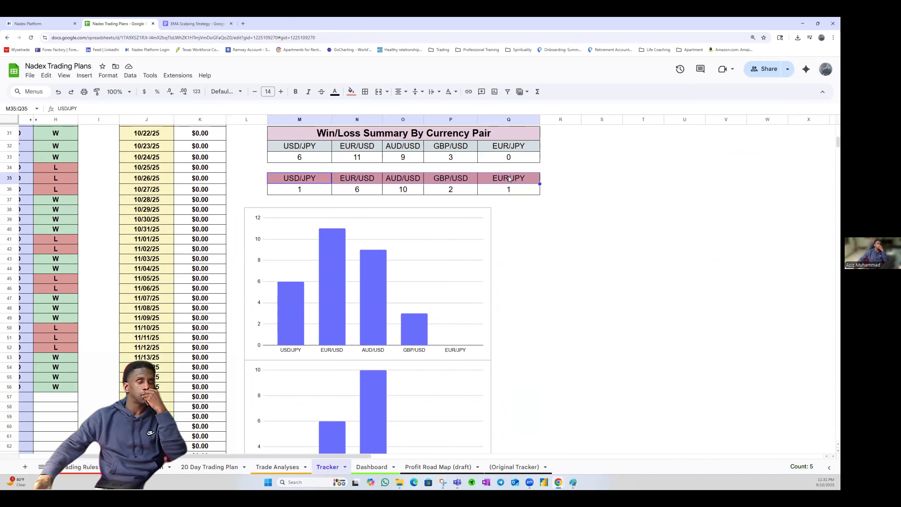
left_click_drag(308, 191, 503, 192)
key("ctrl+c")
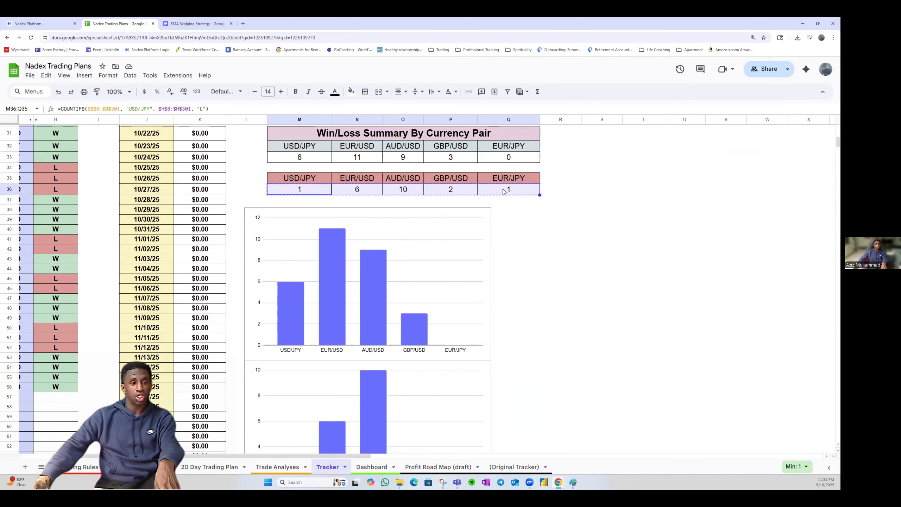
Paste the copied loss counts into M34:Q34, directly beneath the win counts
left_click(303, 168)
key("ctrl+v")
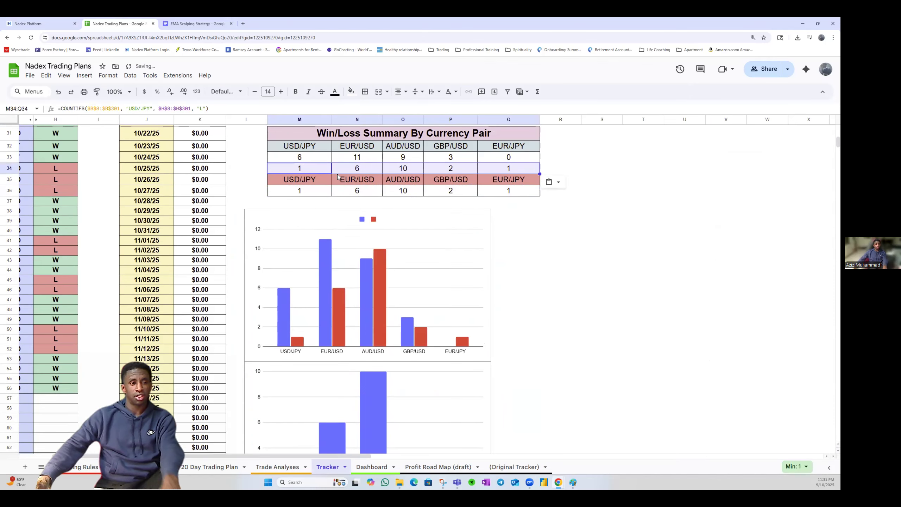
left_click(604, 213)
Delete the lower chart that plots only the loss counts
scroll(407, 389, "down", 1)
left_click(408, 391)
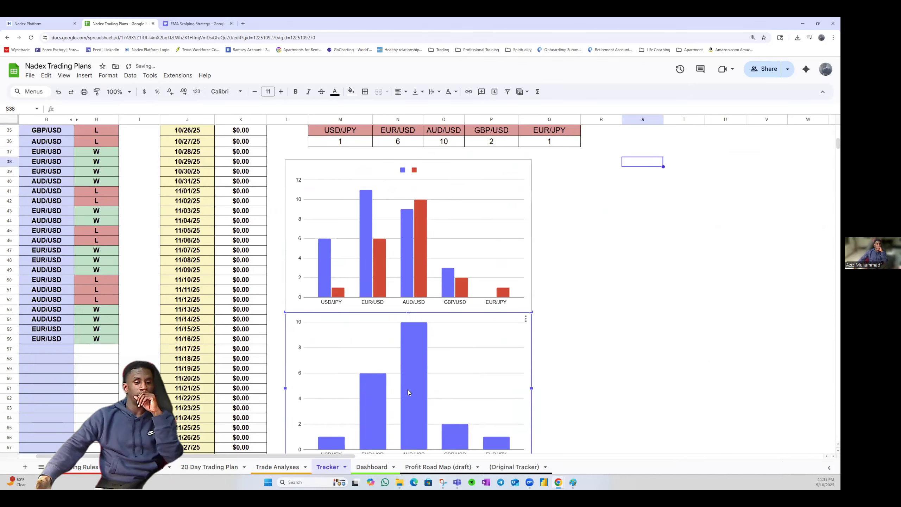
key("Delete")
scroll(408, 389, "up", 2)
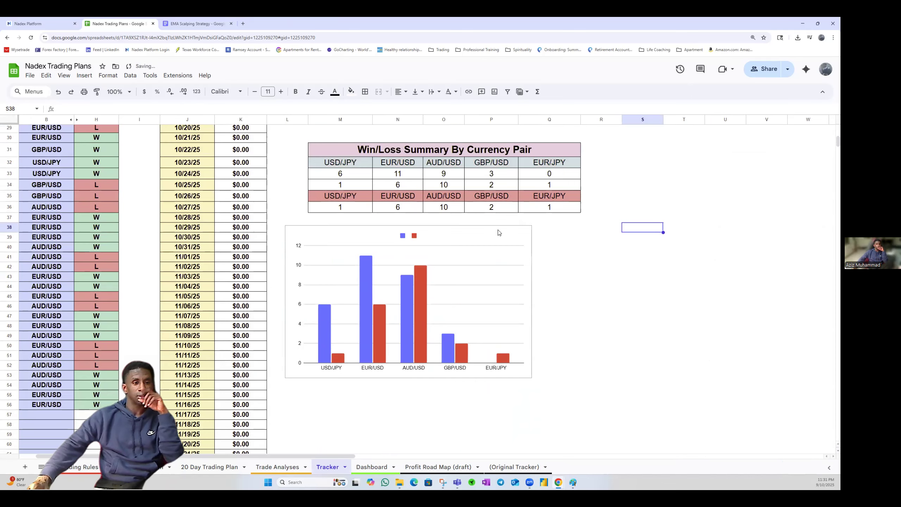
Delete the remaining two-series column chart below the Win/Loss Summary By Currency Pair table
left_click_drag(341, 163, 575, 188)
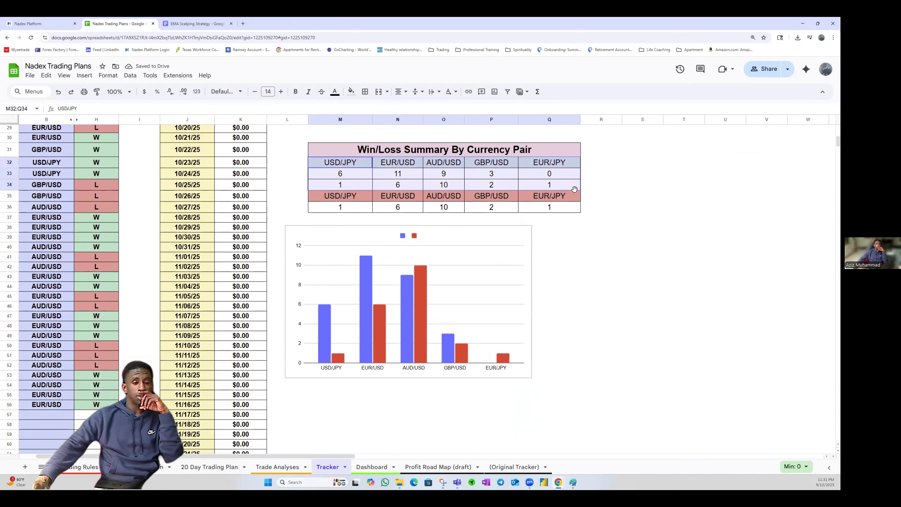
left_click(508, 249)
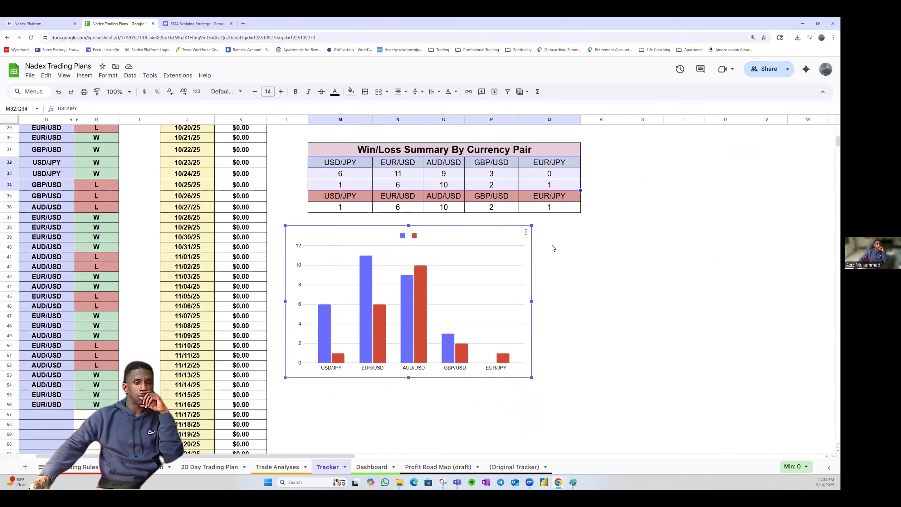
left_click(525, 231)
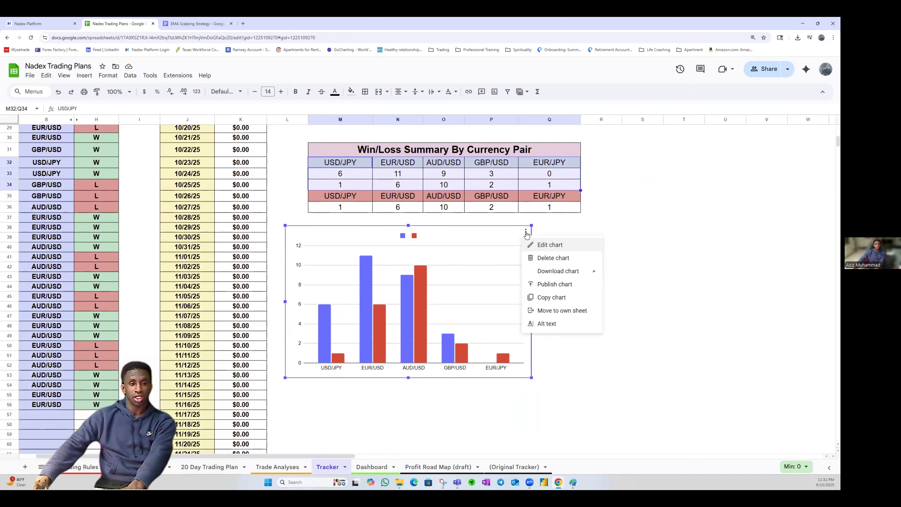
left_click(552, 258)
Clear the duplicate currency pair headers and loss counts in M35:Q36, and check the COUNTIFS formula in M34
left_click_drag(340, 195, 551, 209)
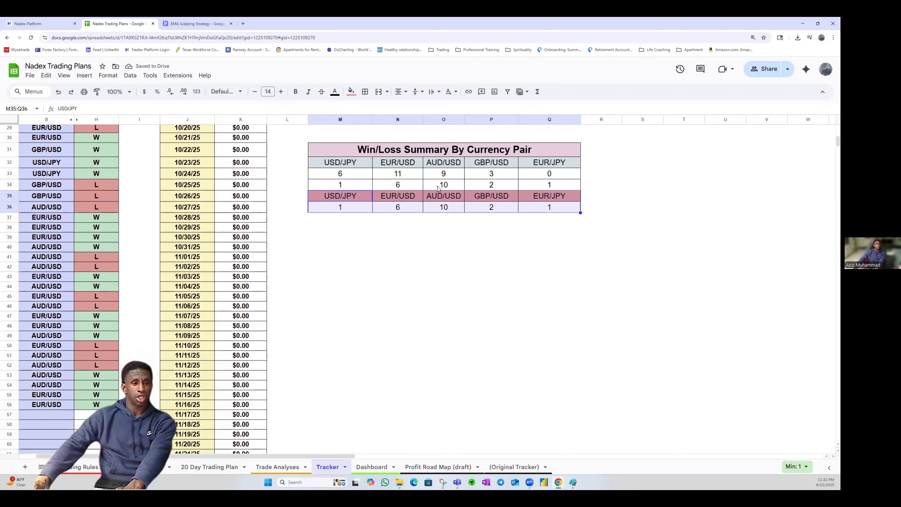
key("Delete")
left_click(350, 185)
double_click(351, 185)
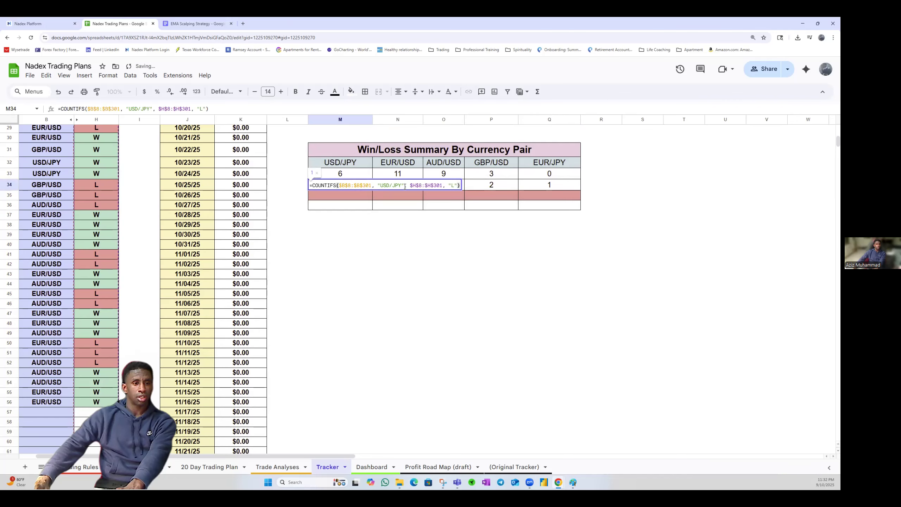
left_click(501, 187)
double_click(346, 187)
left_click(378, 215)
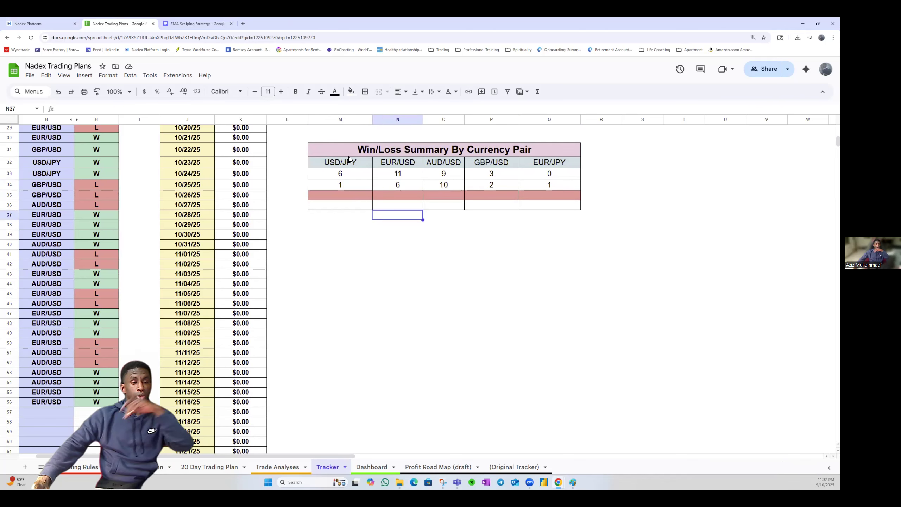
Insert a chart from the summary range M31:Q34 and place it just below the table
left_click_drag(349, 154, 351, 185)
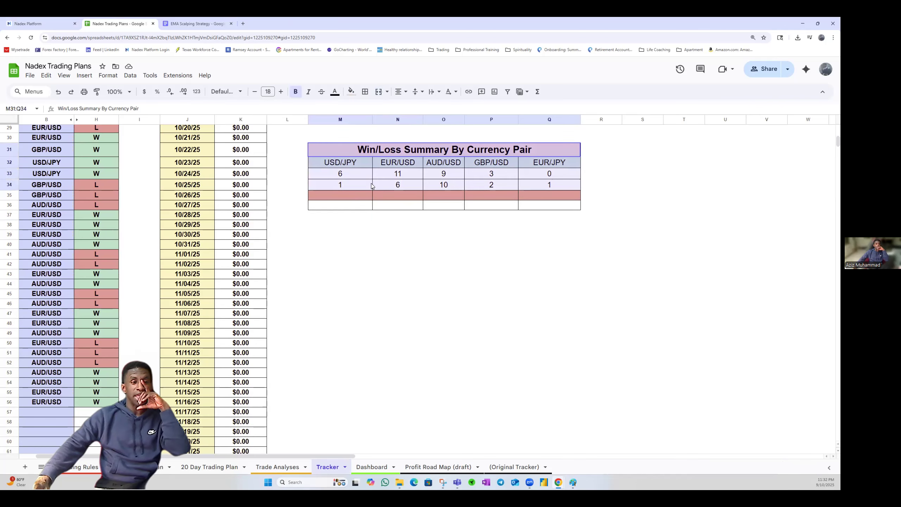
left_click(91, 76)
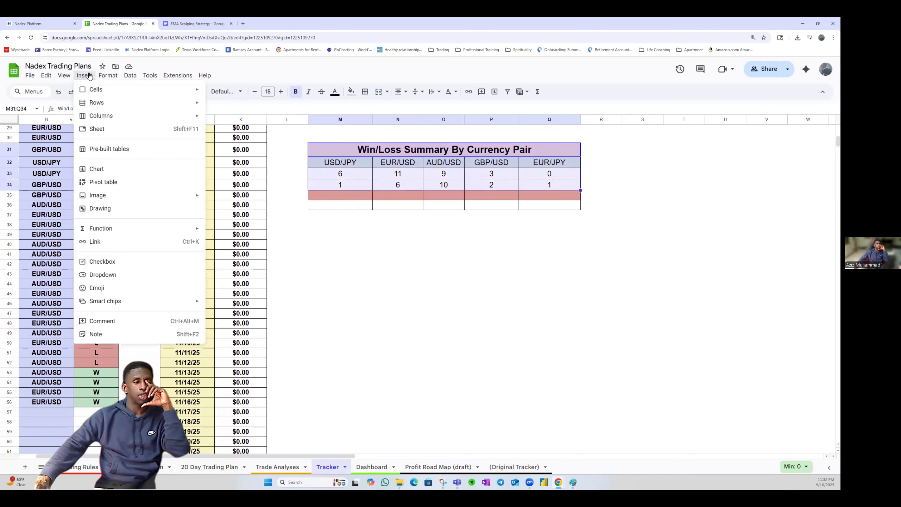
left_click(126, 168)
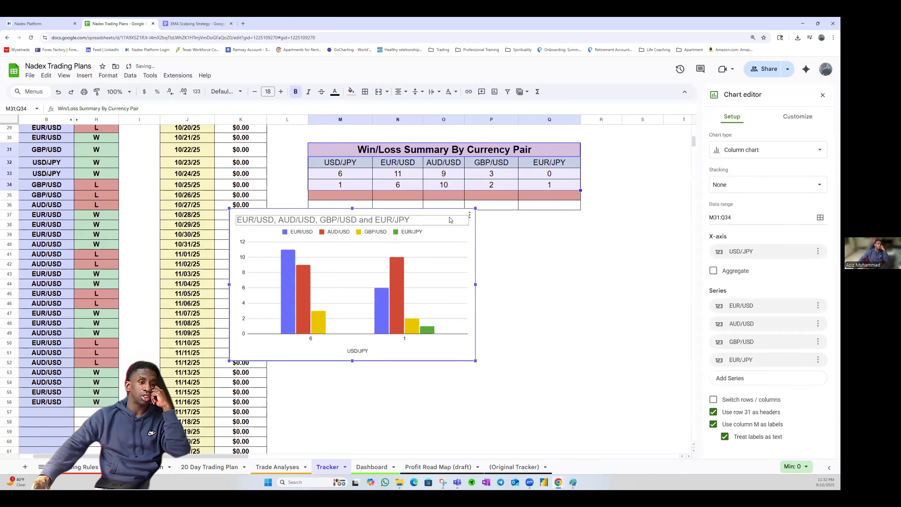
left_click_drag(449, 220, 542, 241)
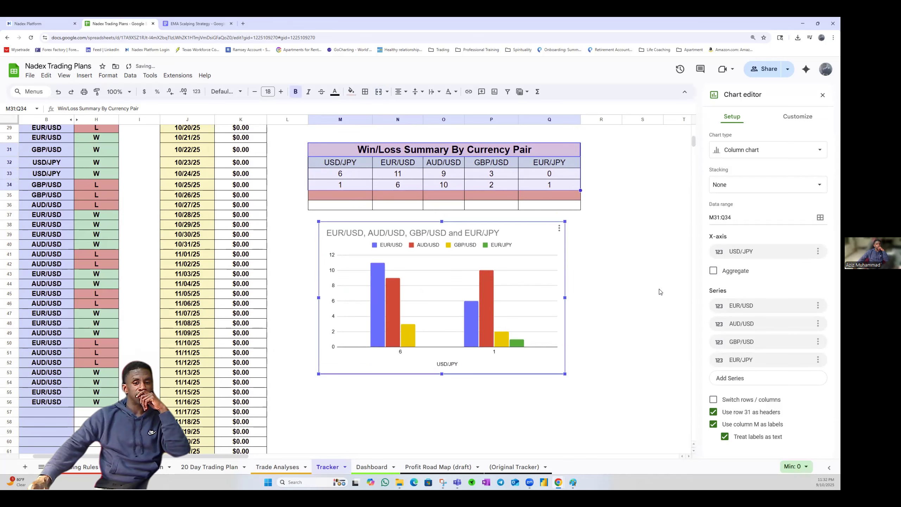
Try the chart with its column M labels not treated as text
left_click(725, 437)
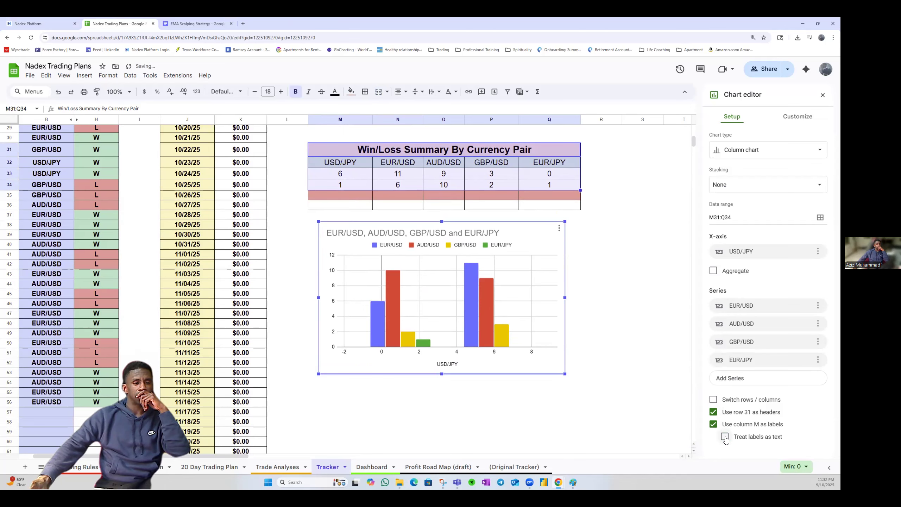
double_click(382, 289)
left_click(615, 269)
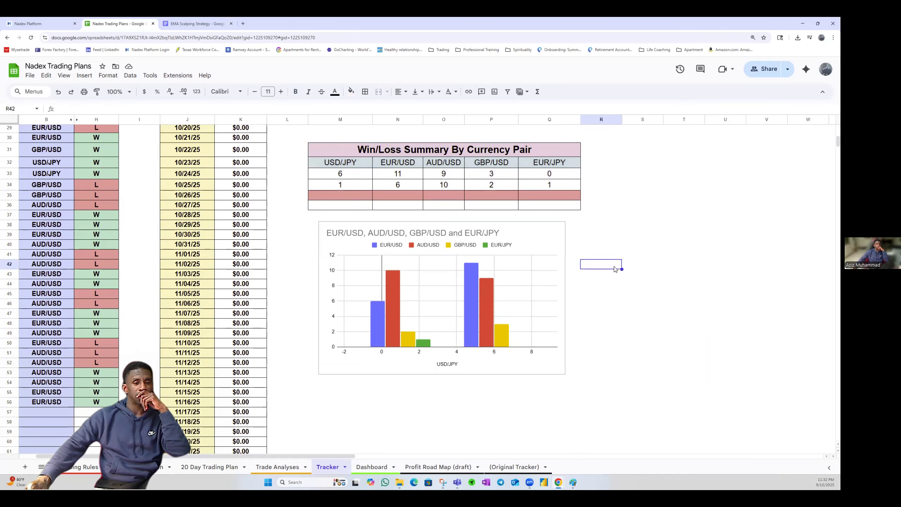
Reopen the chart for editing and try the stacked column chart type
left_click(486, 291)
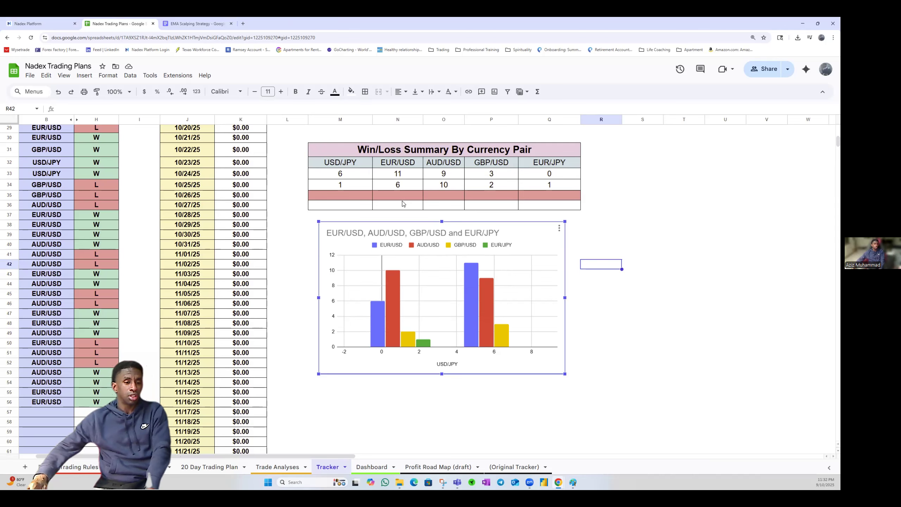
double_click(391, 234)
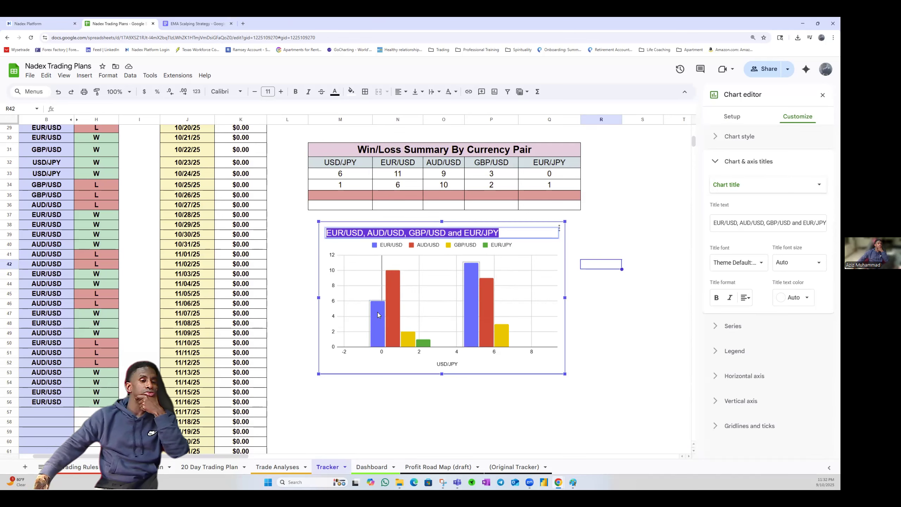
left_click(529, 264)
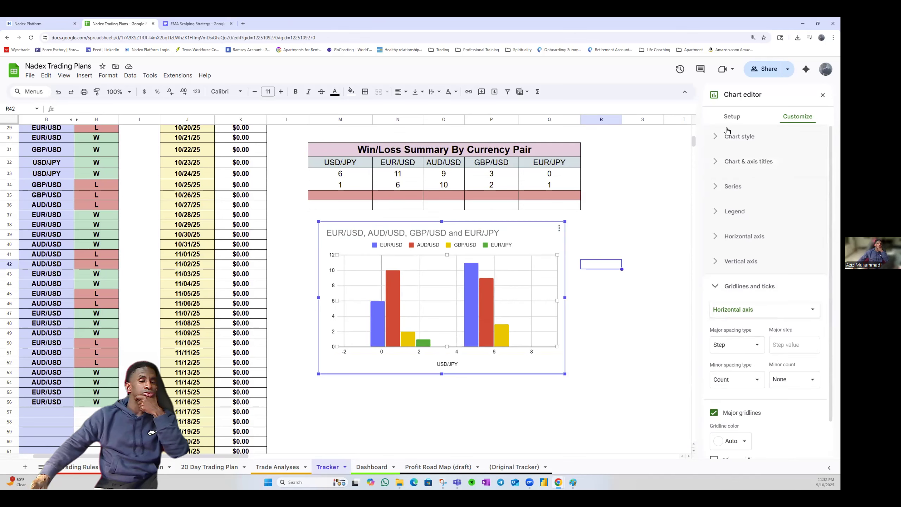
left_click(731, 118)
left_click(759, 150)
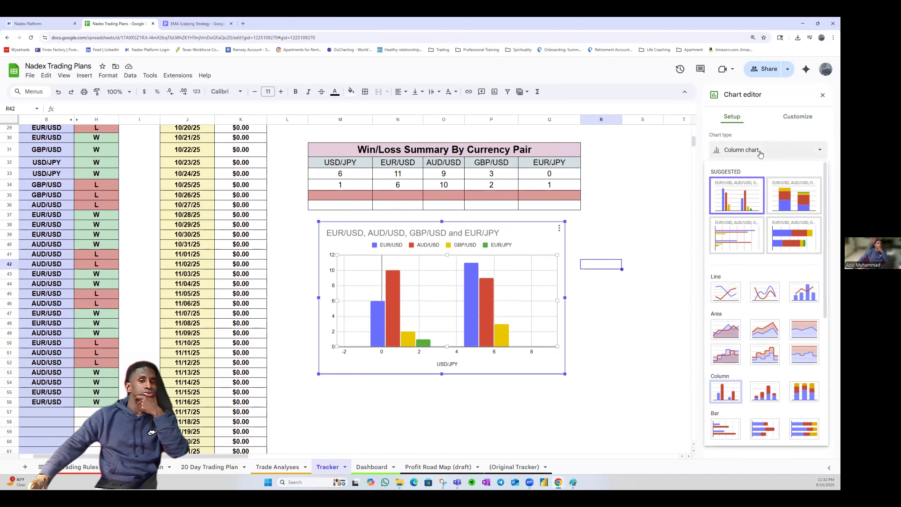
left_click(783, 196)
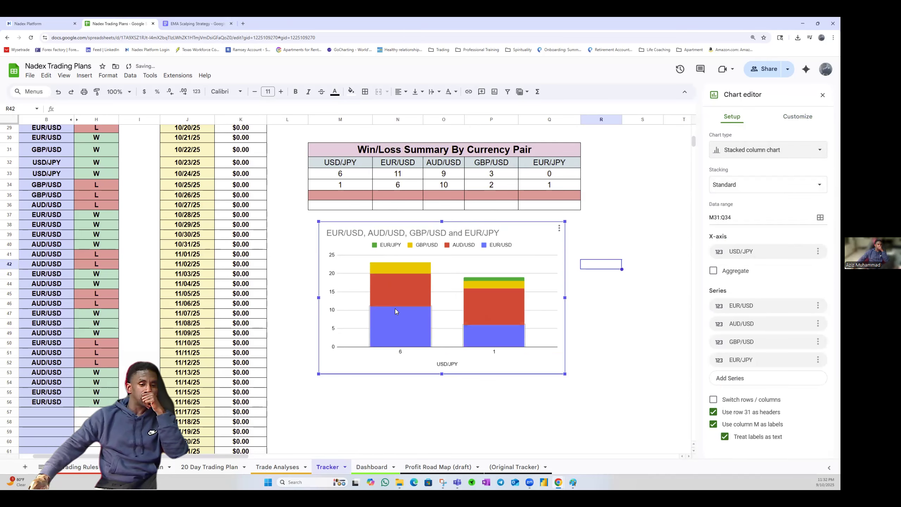
Try the 100% stacked column chart type for the currency pair chart
left_click(797, 117)
left_click(725, 117)
left_click(769, 150)
scroll(778, 265, "down", 3)
left_click(804, 231)
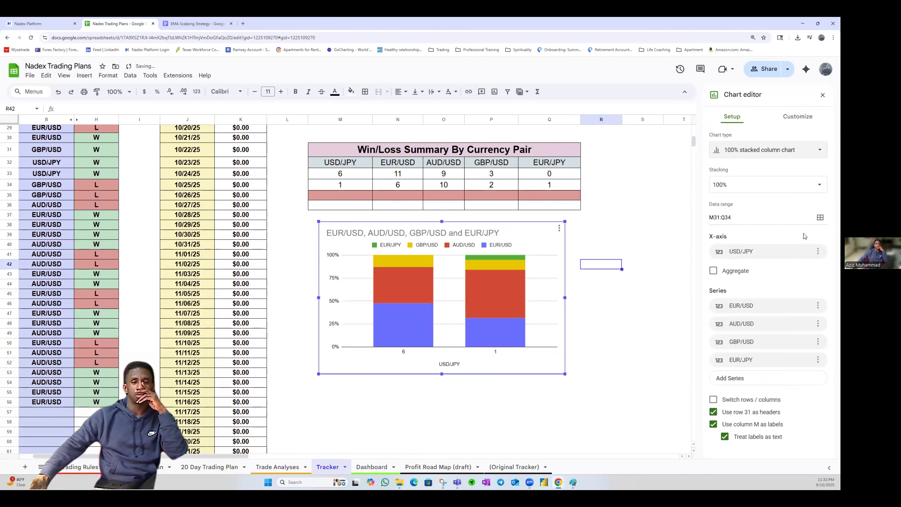
Return the chart to the plain column type and try the Aggregate option, leaving it off
left_click(762, 153)
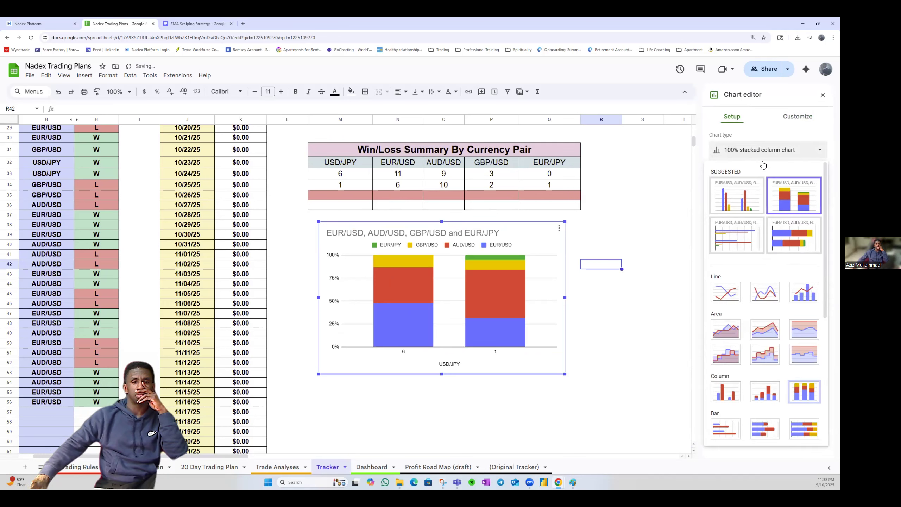
left_click(744, 201)
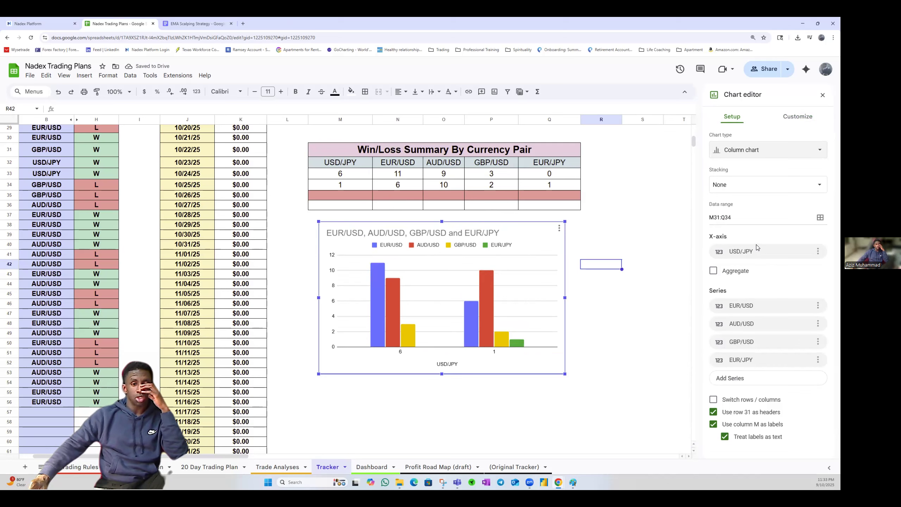
left_click(714, 270)
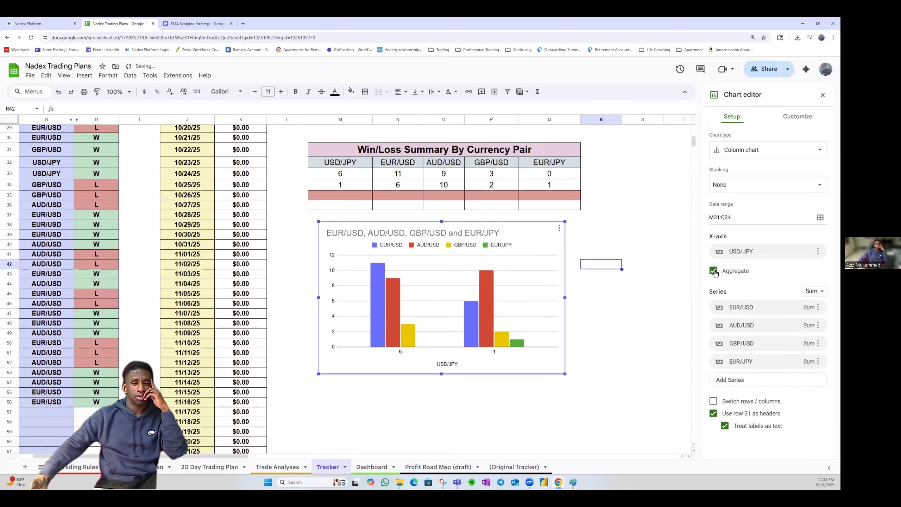
left_click(714, 271)
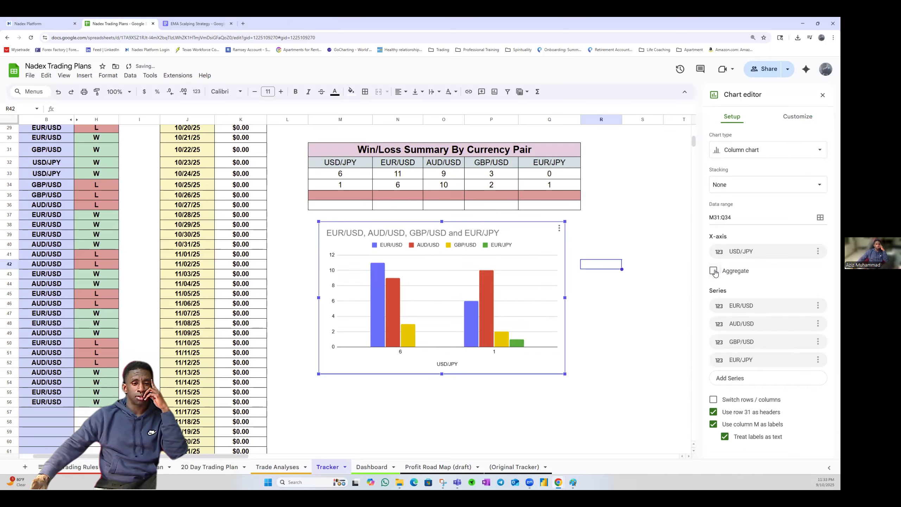
Set the chart title to "Win/Loss Summary By Currency Pair", copied from the table heading in row 31
double_click(435, 233)
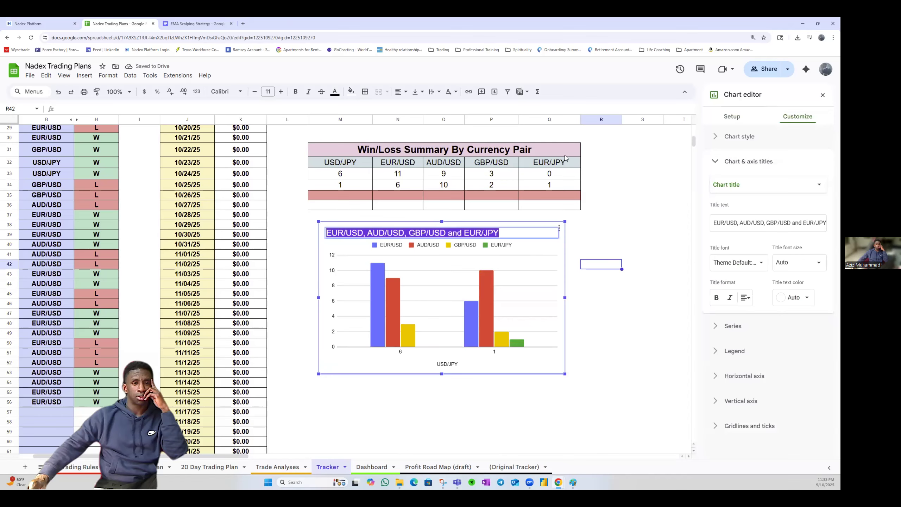
left_click(492, 150)
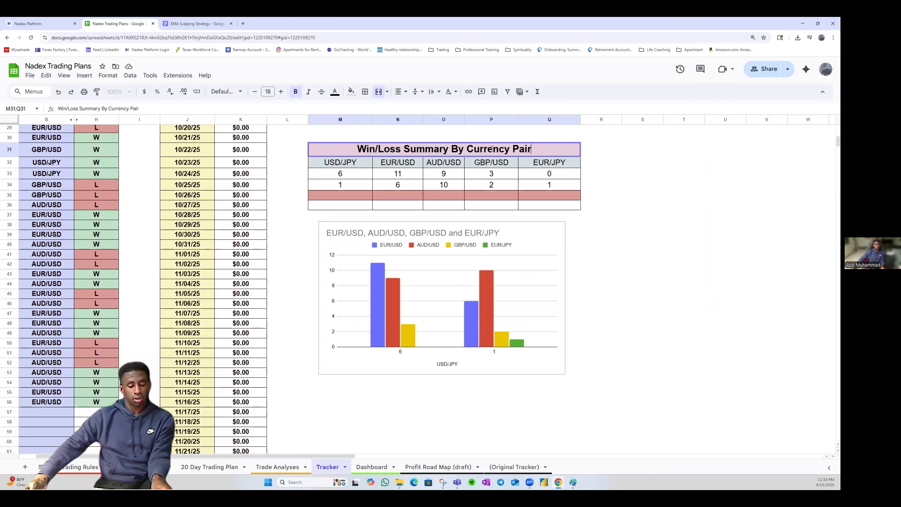
triple_click(492, 149)
key("ctrl+c")
double_click(457, 233)
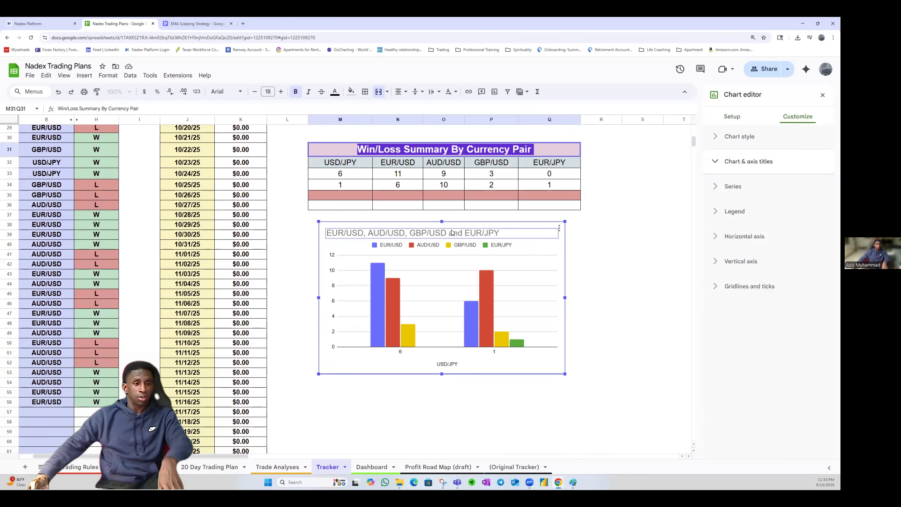
triple_click(766, 223)
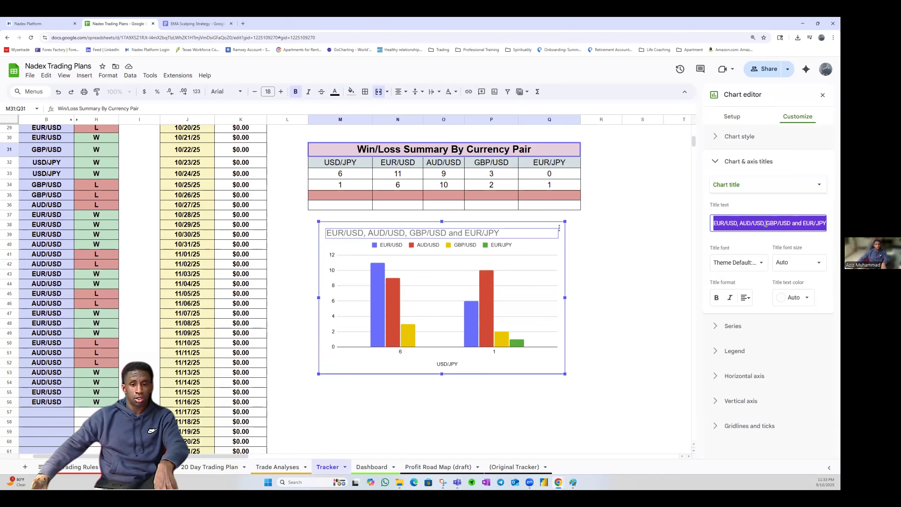
key("ctrl+v")
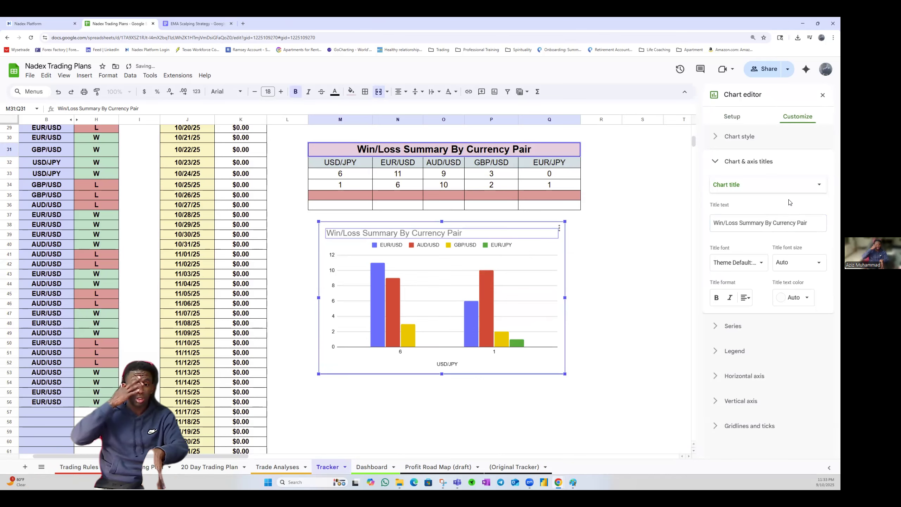
Format the chart title as bold with black text
left_click(717, 298)
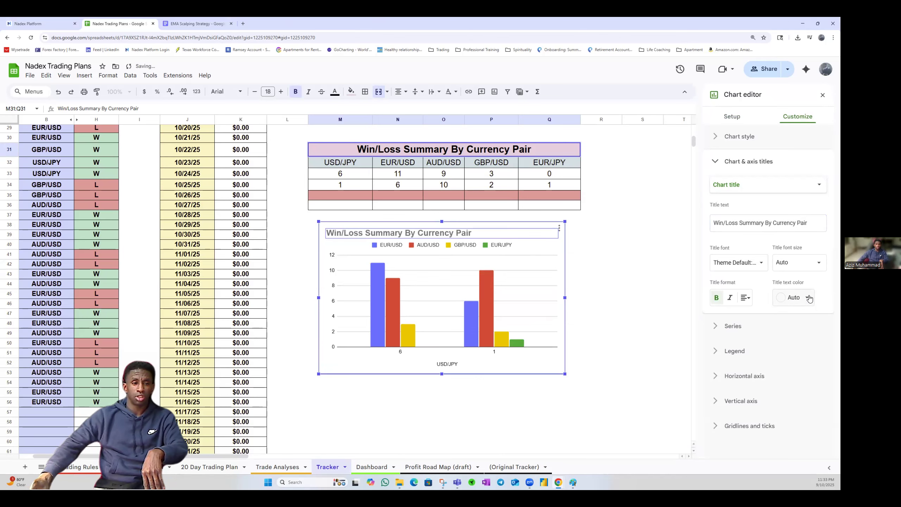
left_click(797, 298)
left_click(726, 329)
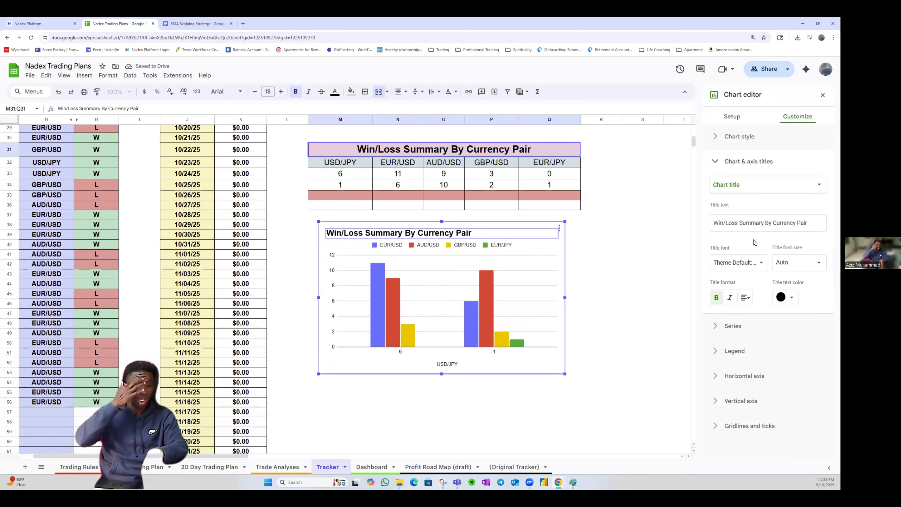
Clear the title text of the chart's horizontal axis
left_click(456, 366)
double_click(455, 364)
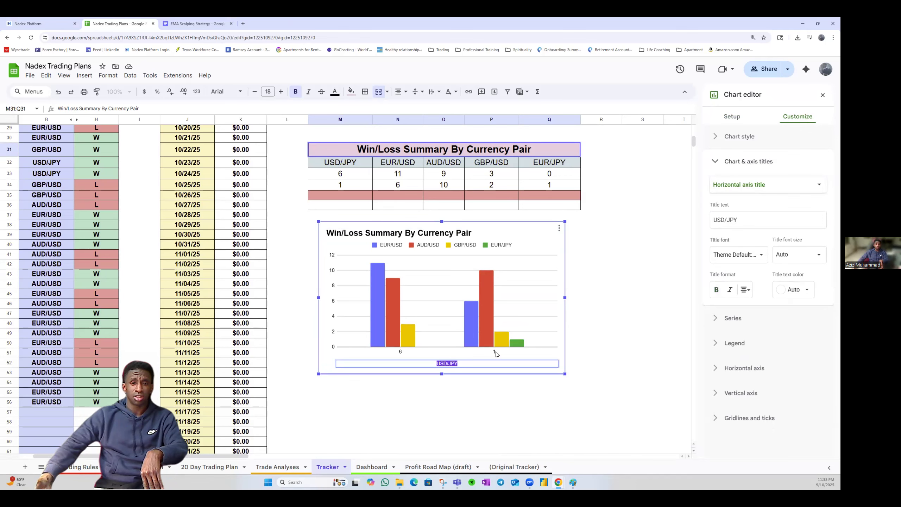
left_click_drag(757, 223, 711, 222)
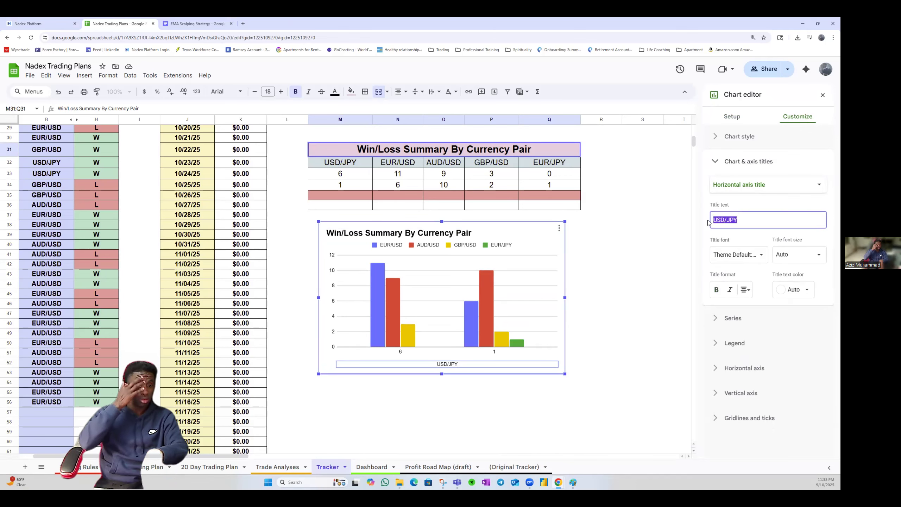
key("BackSpace")
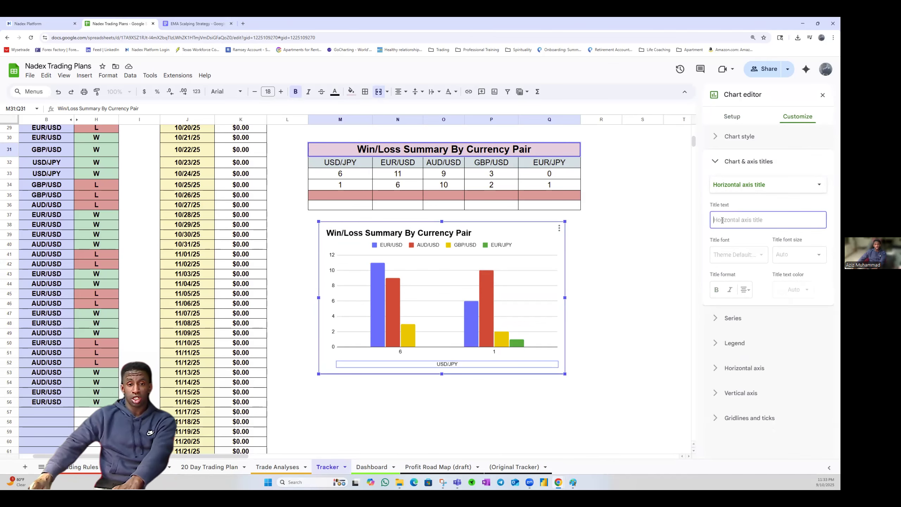
Try the Reverse axis order option on the chart's horizontal axis, leaving it off
left_click(762, 201)
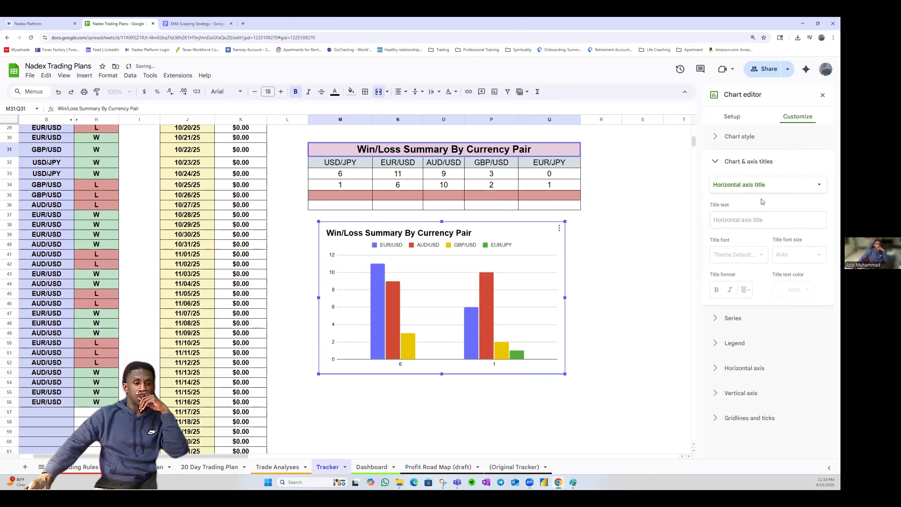
left_click(490, 367)
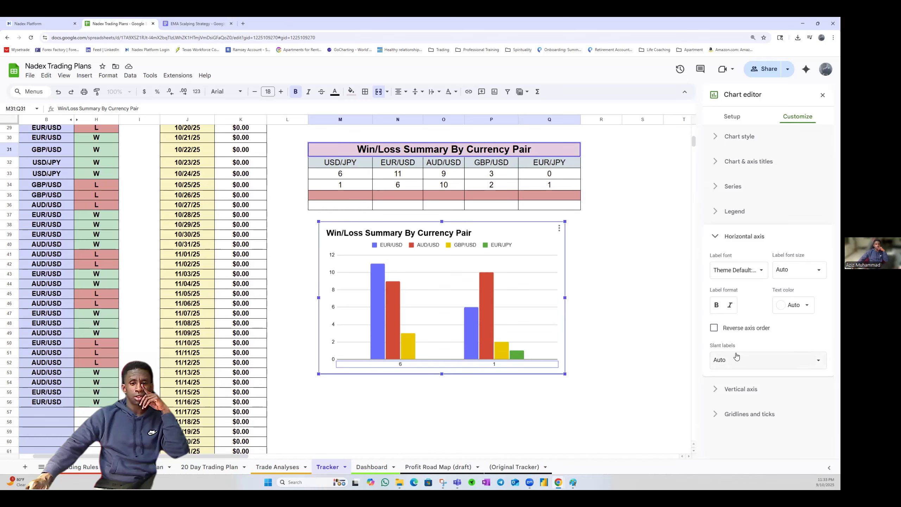
left_click(714, 329)
left_click(714, 329)
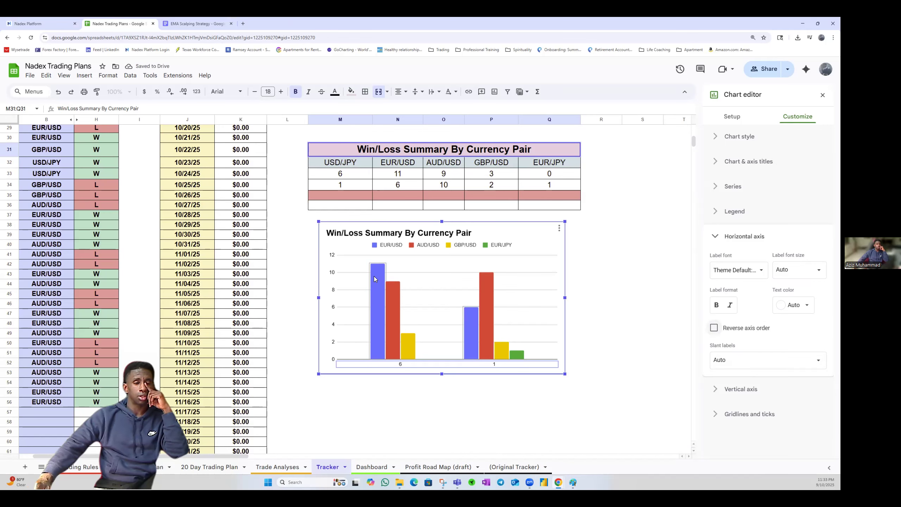
Examine the EUR/USD series and data point formatting options and the bars of the chart's first group
left_click(382, 289)
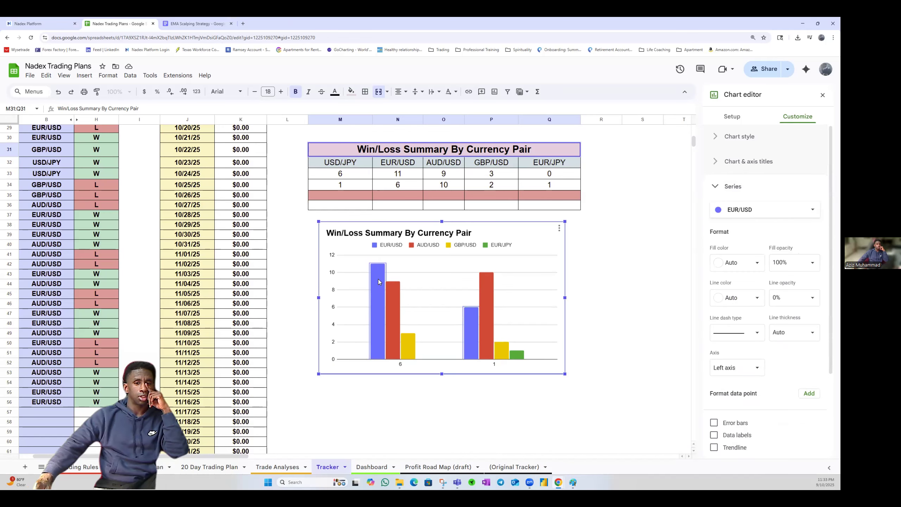
left_click(378, 279)
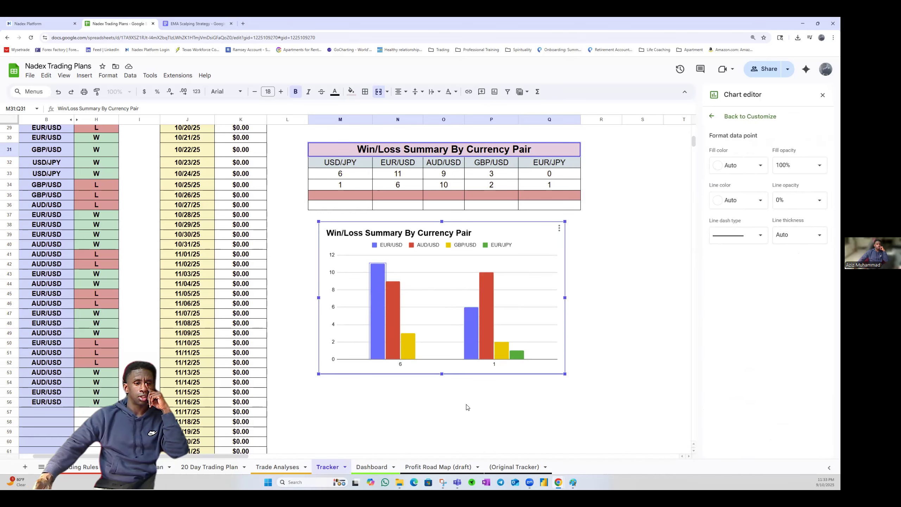
left_click(467, 404)
left_click(376, 293)
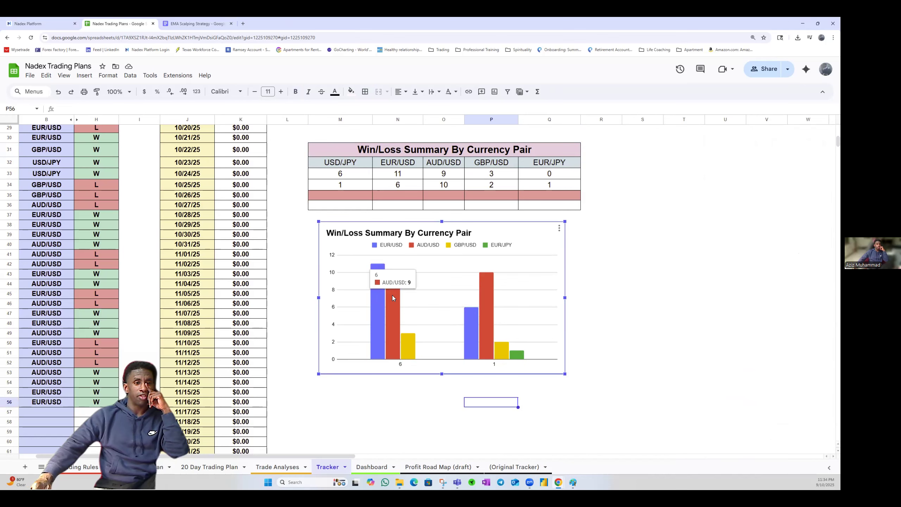
mouse_move(408, 339)
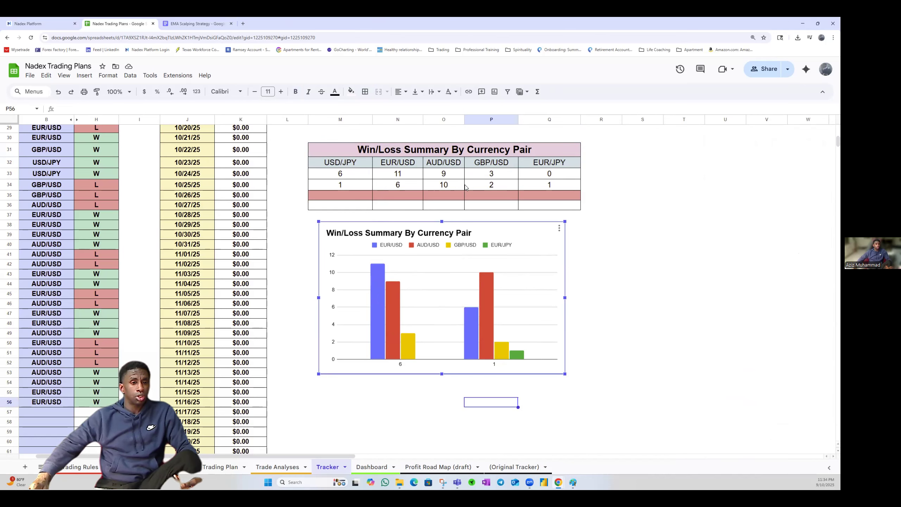
Try the Aggregate option and remove the USD/JPY and EUR/USD fields from the chart's x-axis
double_click(538, 234)
left_click(730, 119)
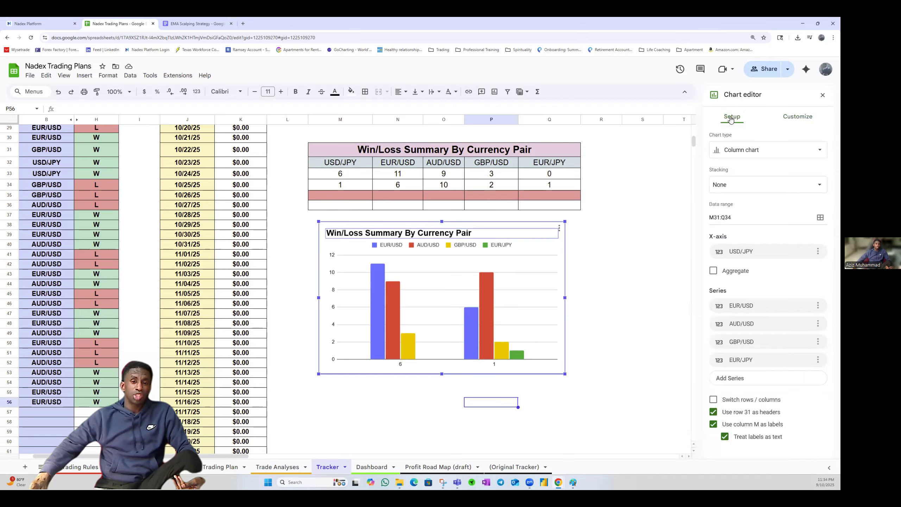
left_click(714, 270)
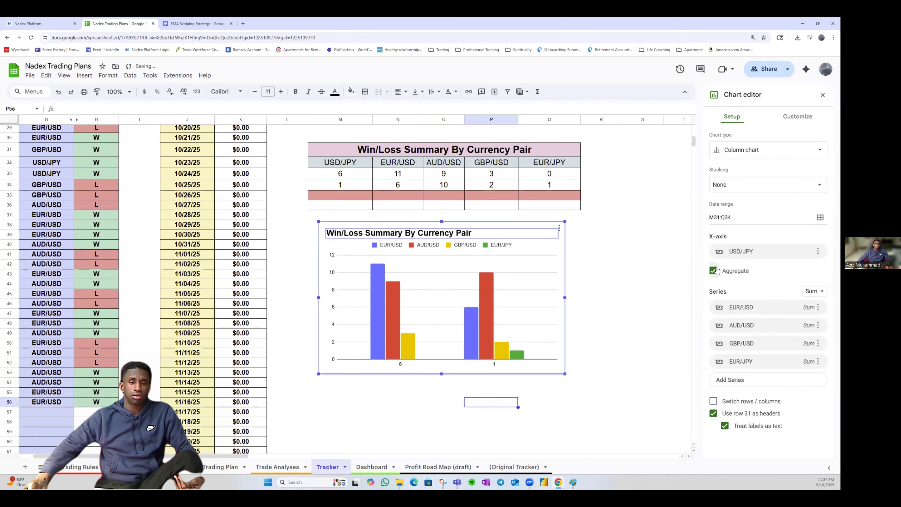
left_click(738, 250)
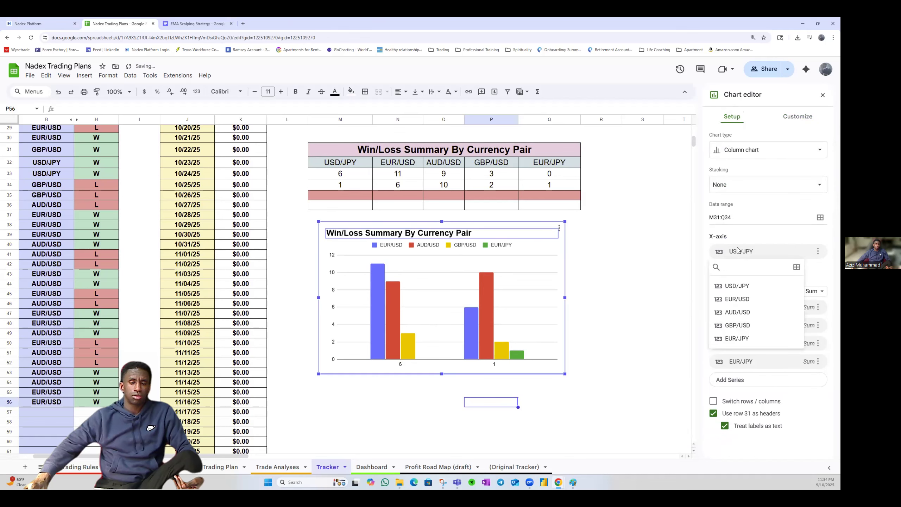
left_click(827, 266)
left_click(818, 252)
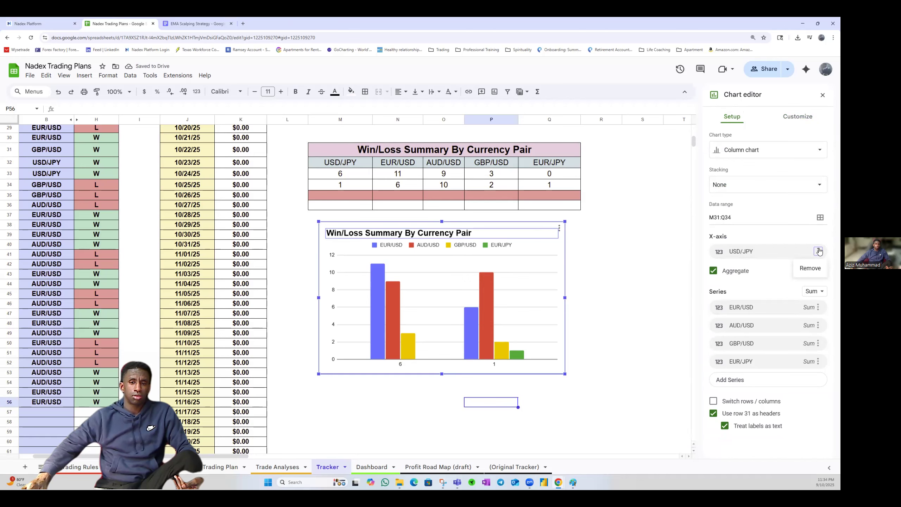
left_click(814, 268)
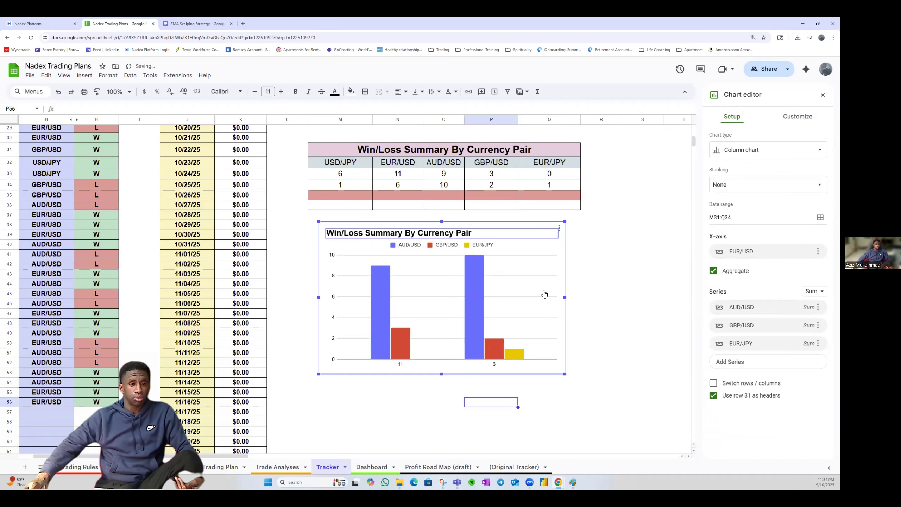
left_click(772, 253)
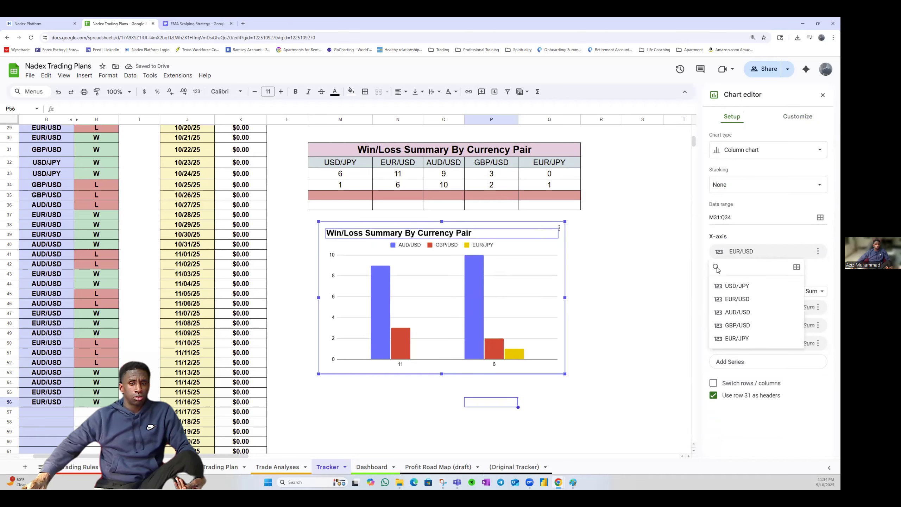
left_click(810, 277)
left_click(715, 268)
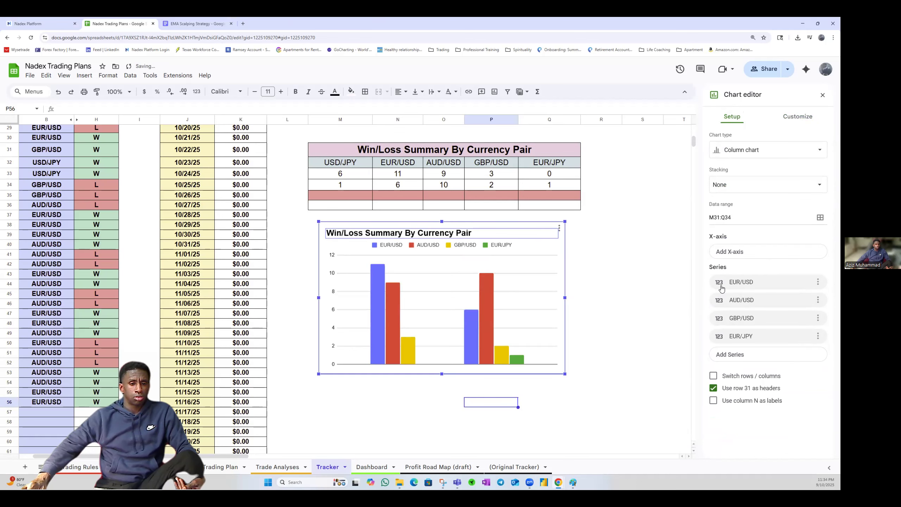
Switch the chart's rows and columns, with column M as headers and row 32 as labels both off
left_click(714, 376)
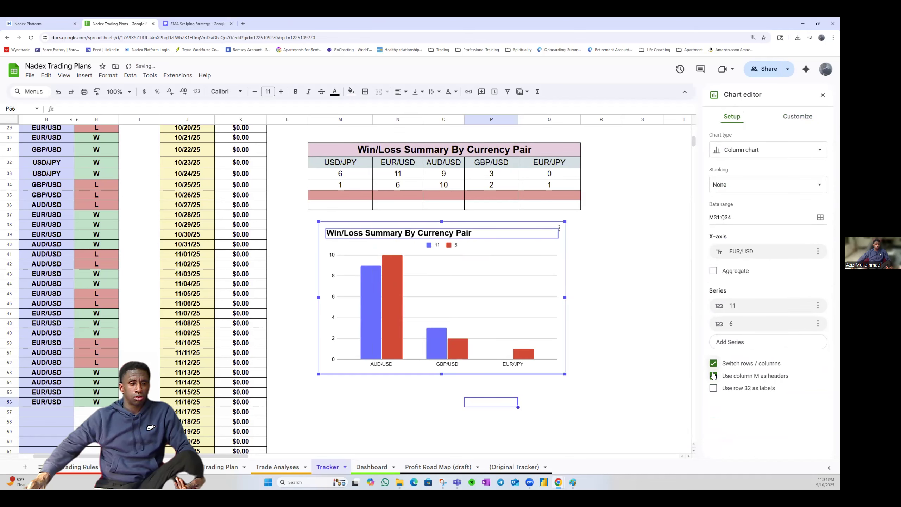
left_click(713, 376)
left_click(713, 388)
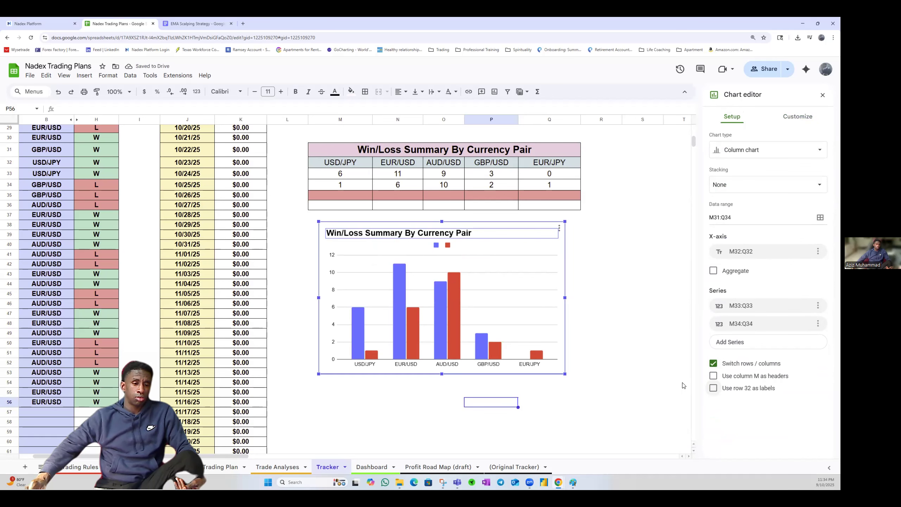
left_click(601, 333)
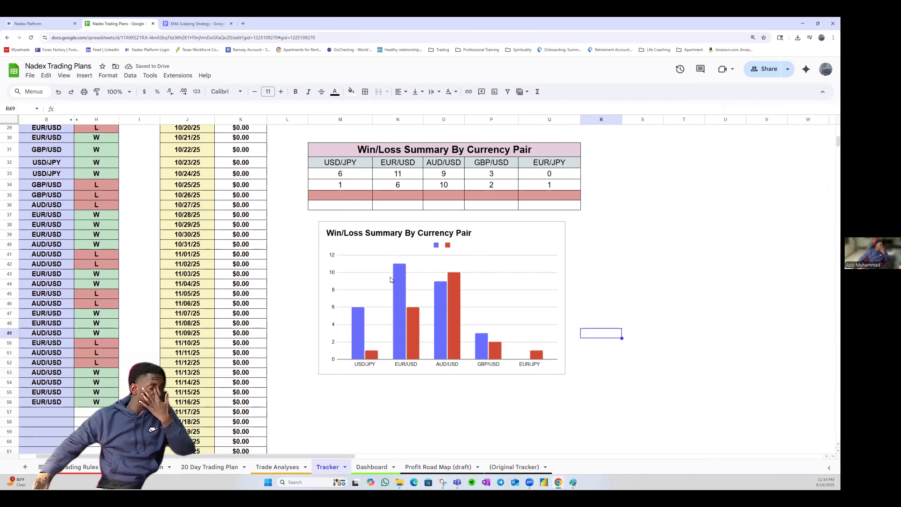
Move the chart further below the summary table and clear the fill and borders of M35:Q36 by copying blank-cell formatting onto them
left_click(361, 323)
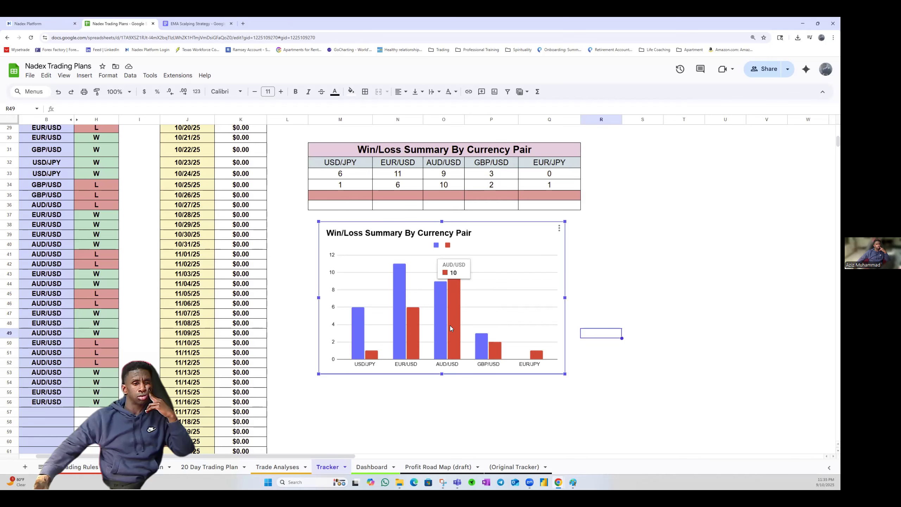
left_click_drag(506, 238, 516, 282)
left_click(365, 196)
left_click_drag(453, 208, 558, 205)
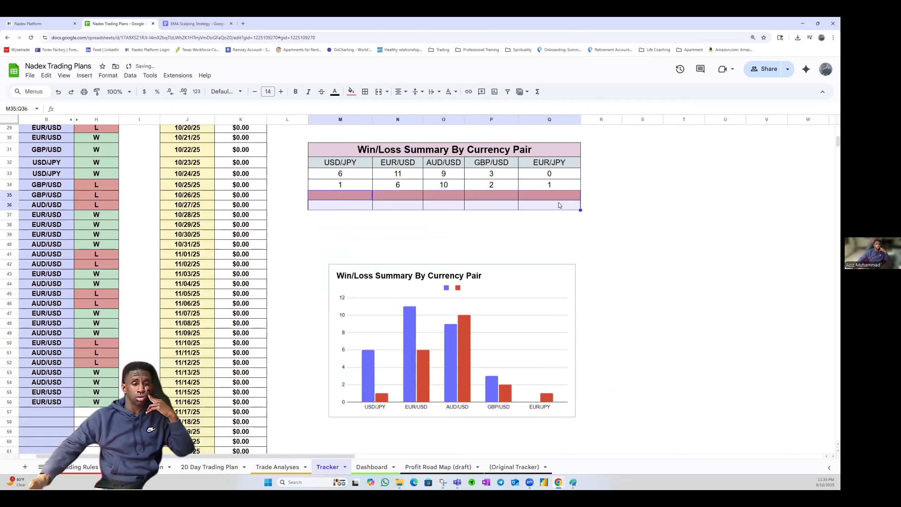
left_click_drag(340, 214, 643, 226)
left_click(96, 92)
left_click_drag(340, 195, 620, 204)
left_click(663, 190)
left_click(489, 228)
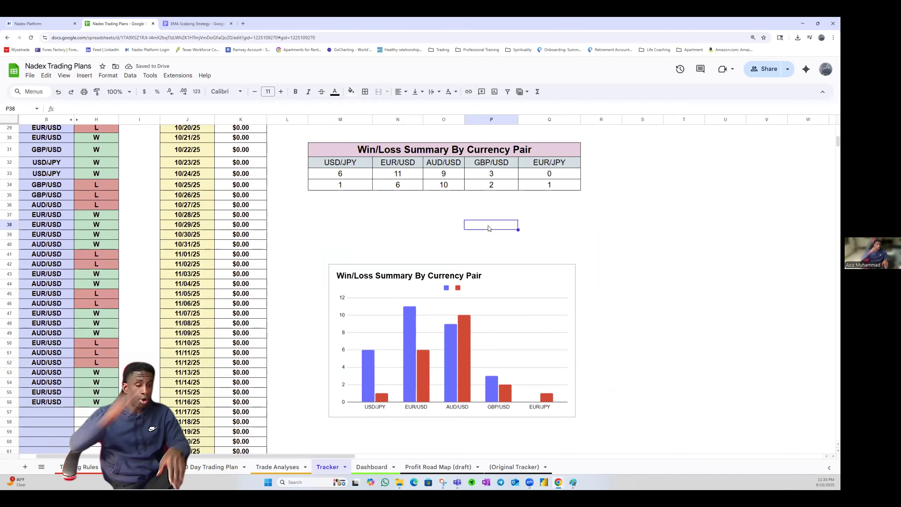
Copy the win/loss chart to the Dashboard sheet beside Currency Pairs Traded and widen it to match the line chart above
left_click(531, 281)
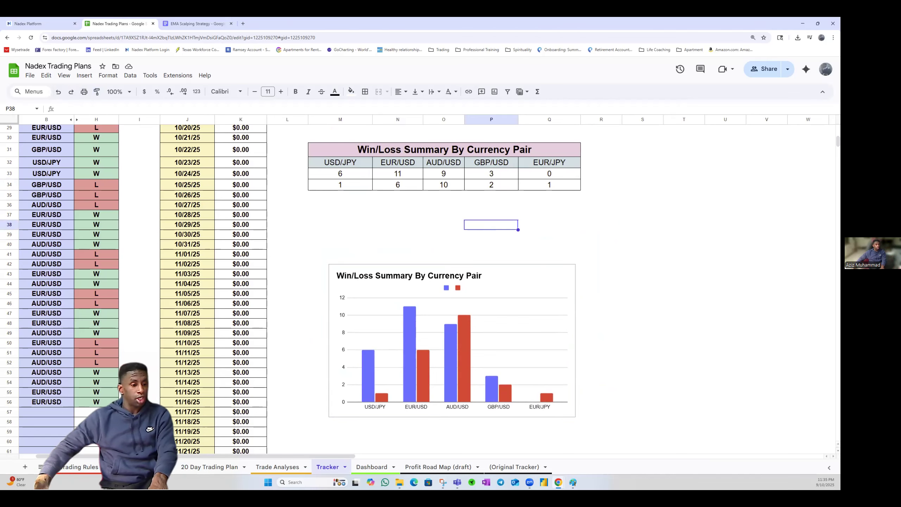
left_click(263, 467)
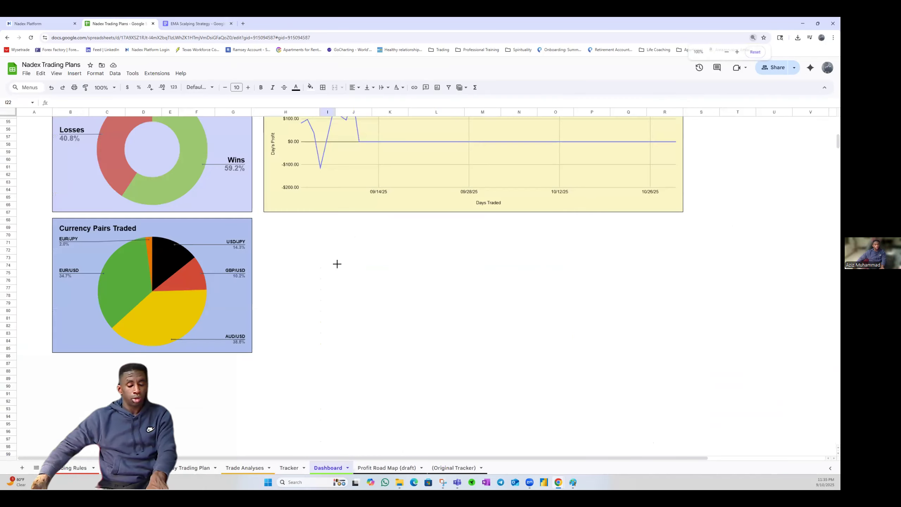
left_click_drag(348, 292, 266, 230)
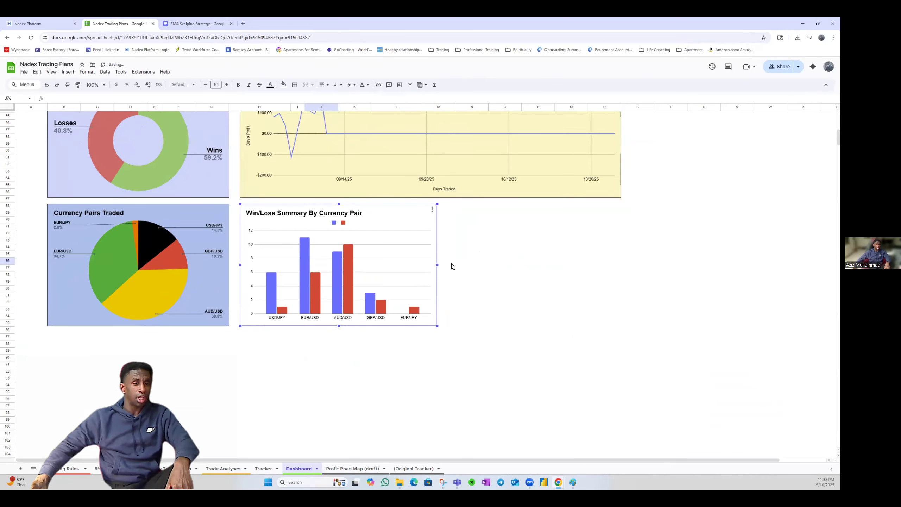
left_click_drag(439, 267, 624, 268)
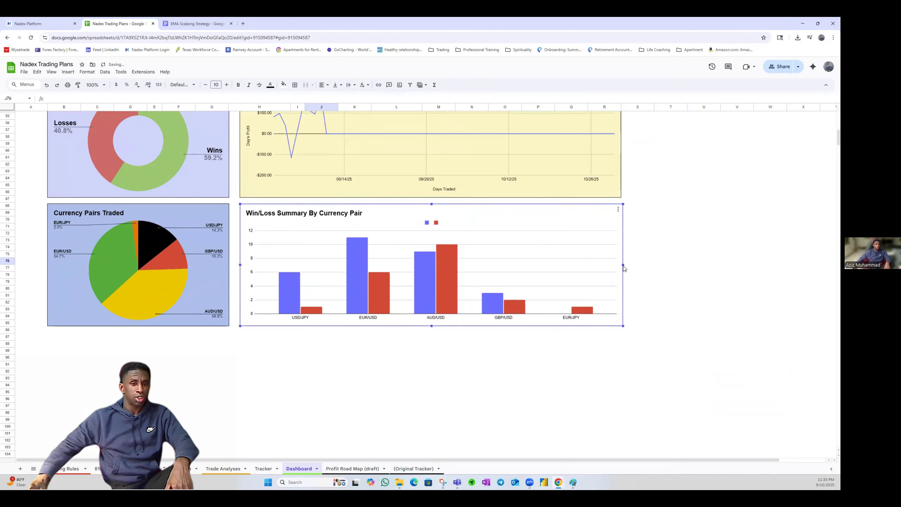
left_click(692, 236)
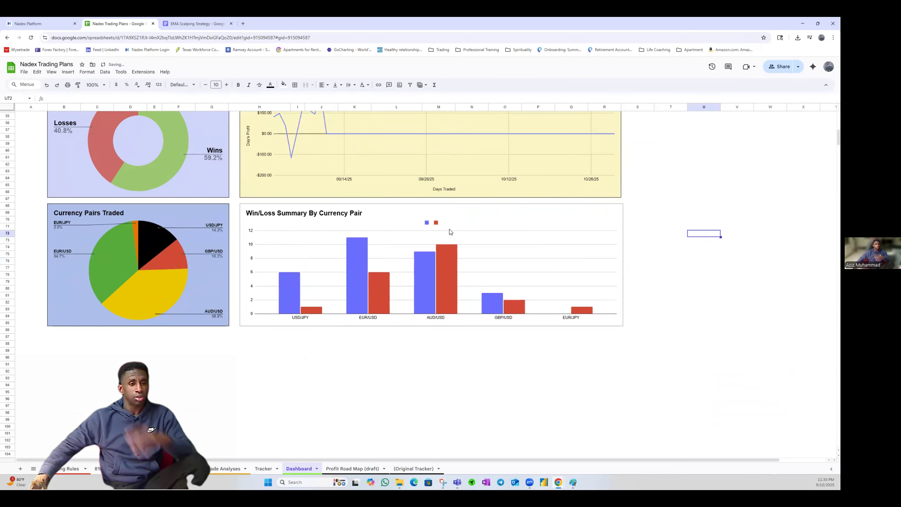
Delete the original win/loss chart from the Tracker sheet and return to the Dashboard sheet
double_click(438, 224)
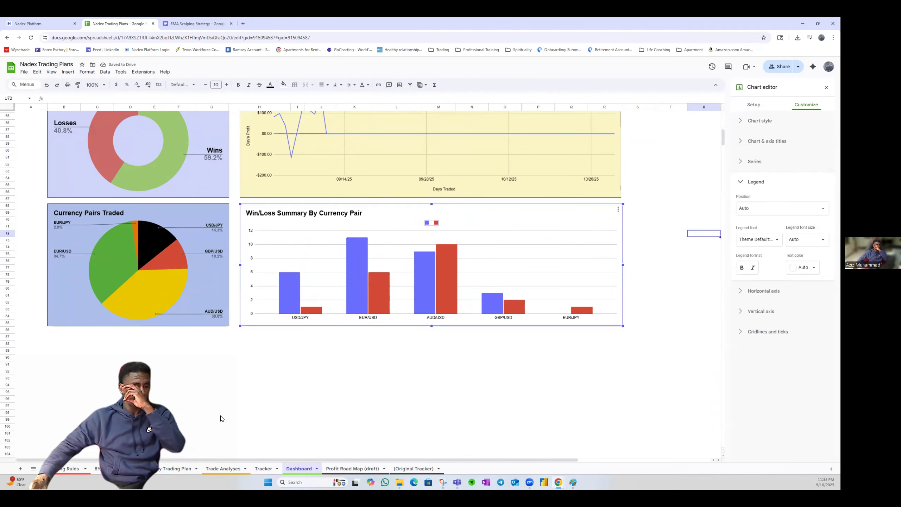
left_click(264, 469)
left_click(392, 282)
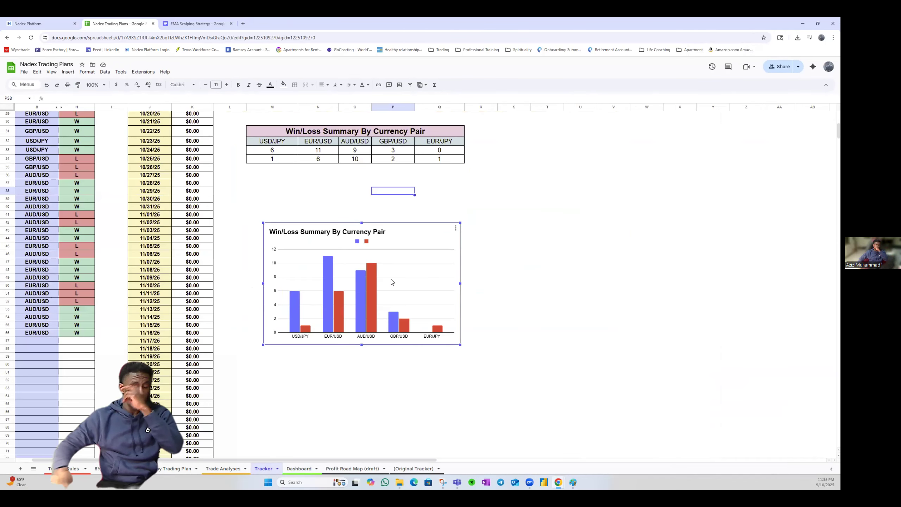
key("Delete")
left_click(313, 468)
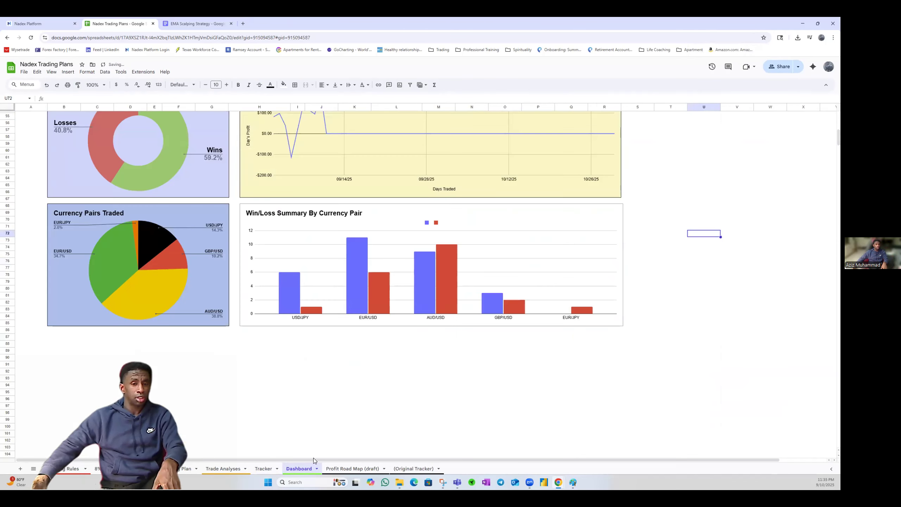
Open the text label of the red series in the Dashboard win/loss chart's legend
double_click(513, 223)
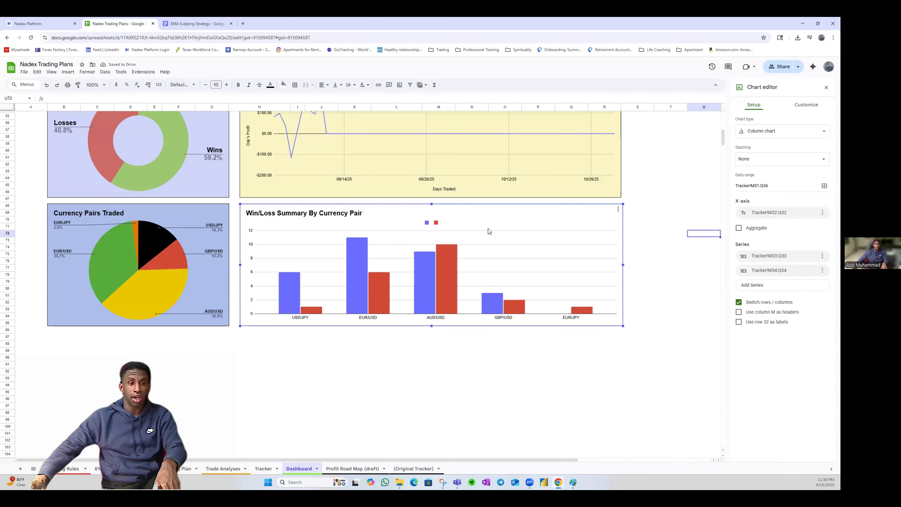
left_click(436, 222)
left_click(766, 142)
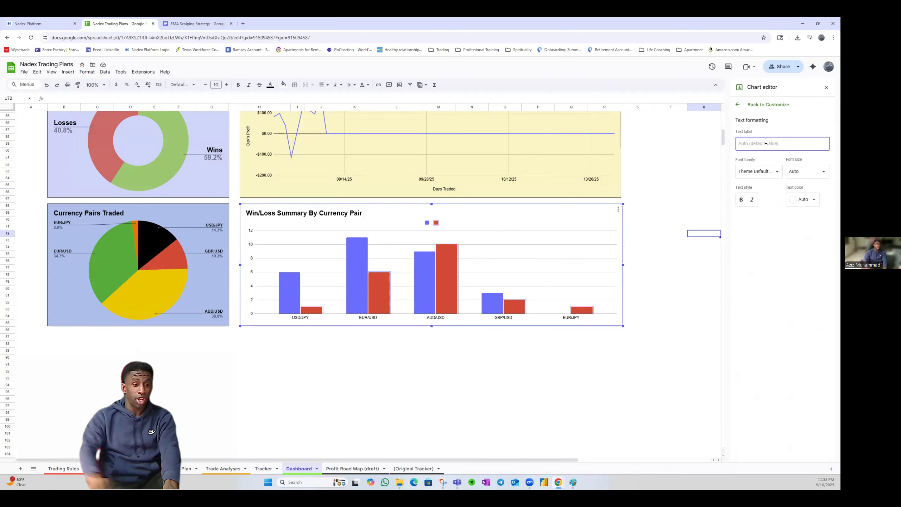
Compare the Tracker's win/loss summary table with the bars of the Dashboard chart
left_click(262, 469)
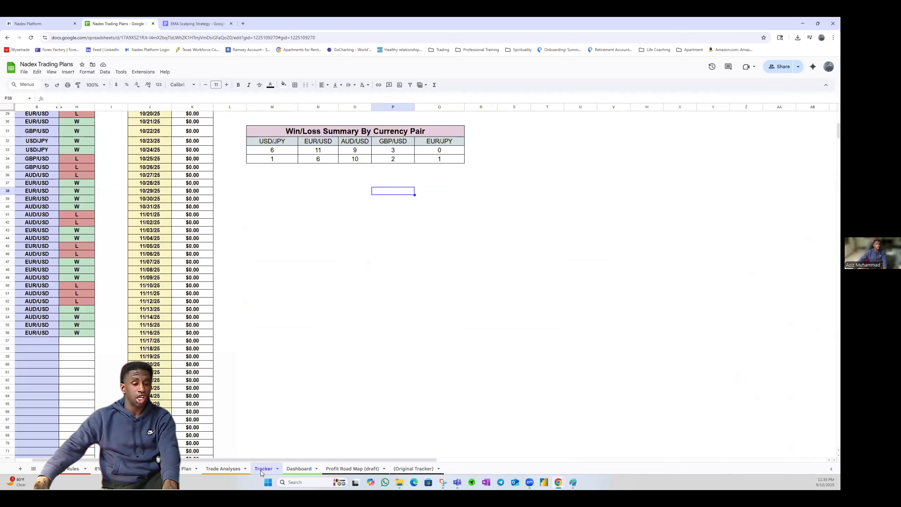
key("ctrl+plus")
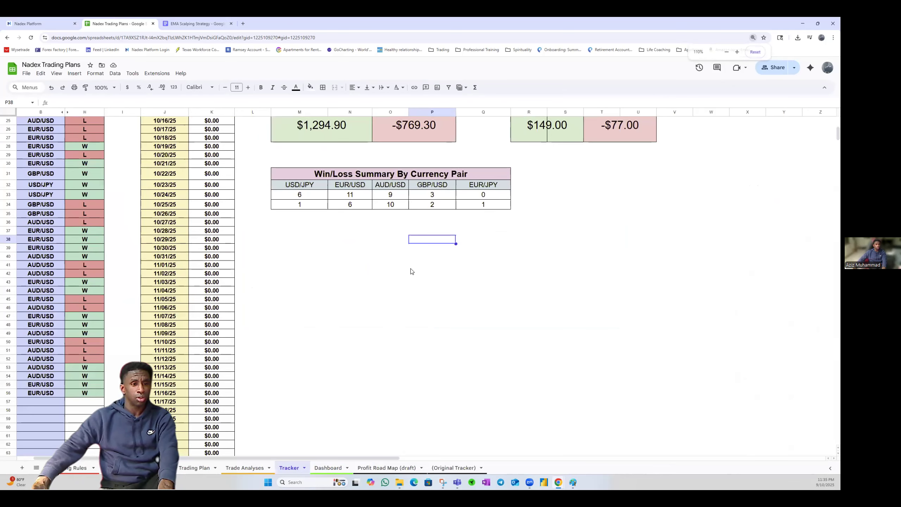
key("ctrl+plus")
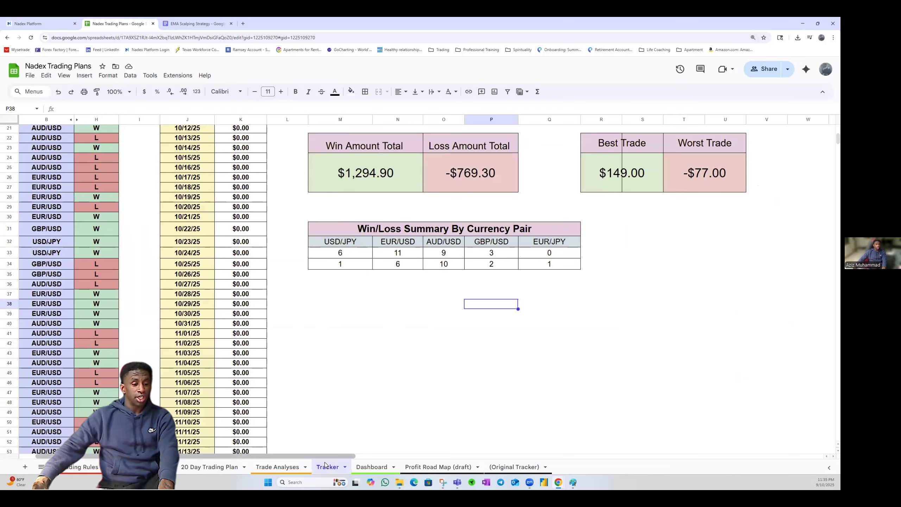
left_click(375, 468)
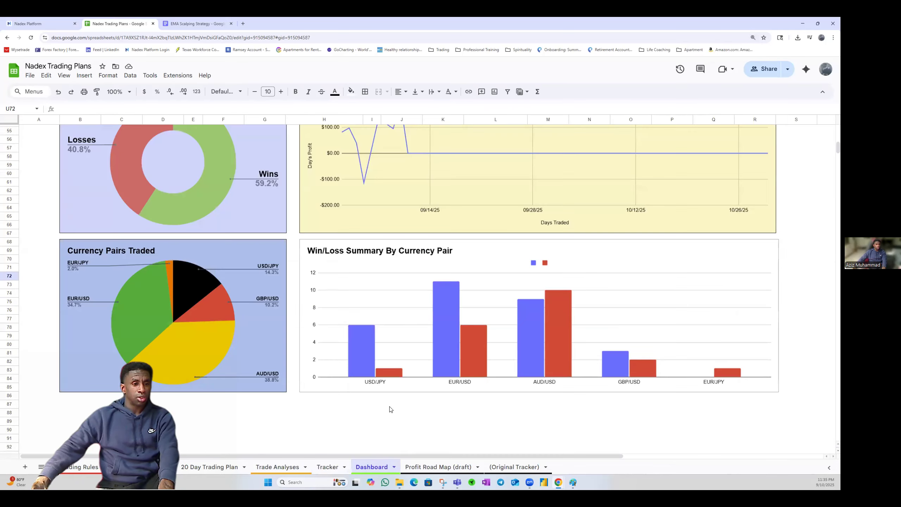
left_click(449, 334)
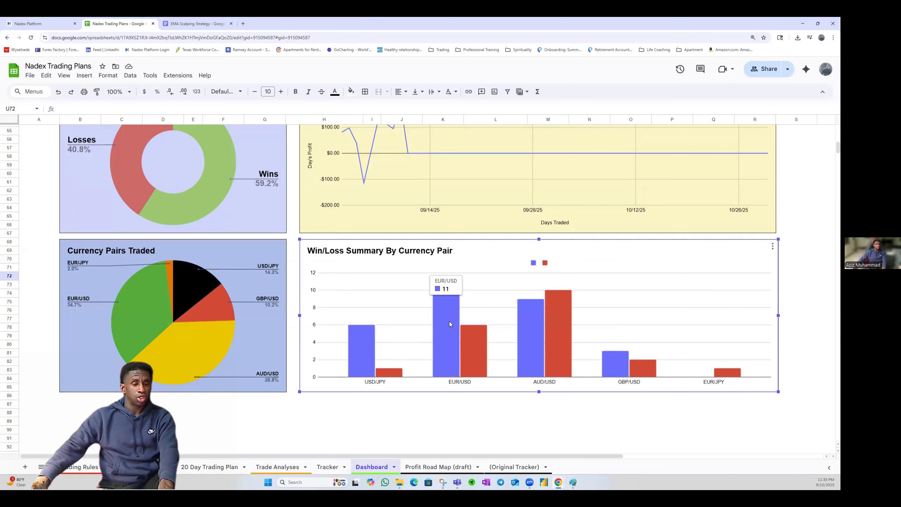
Label the blue series in the Dashboard win/loss chart's legend as "Wins"
double_click(534, 266)
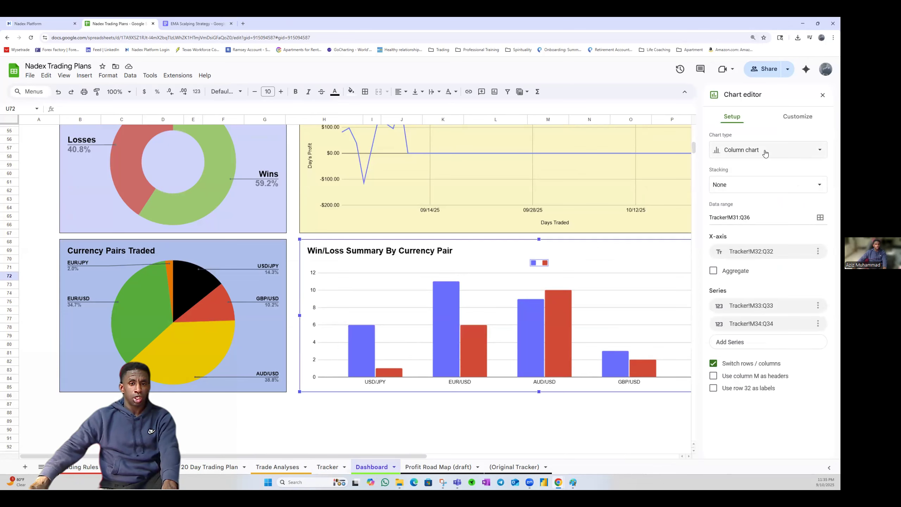
left_click(535, 264)
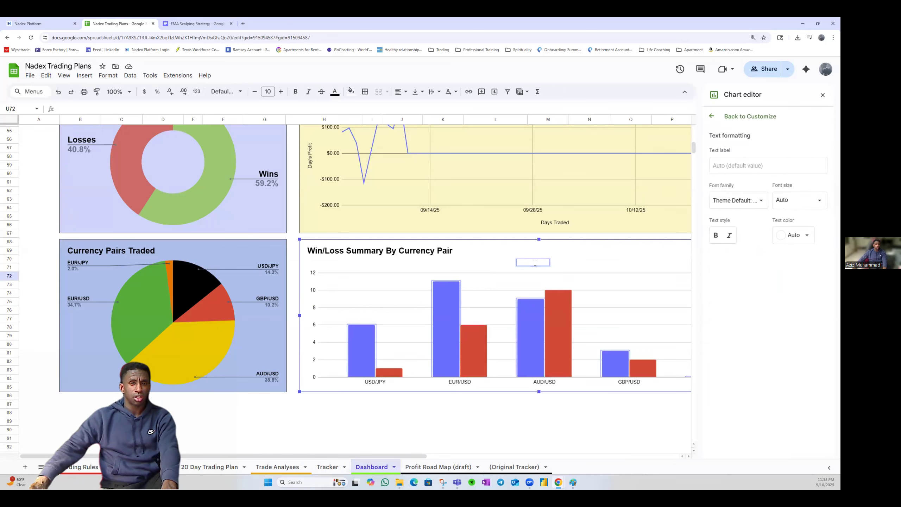
left_click(753, 165)
type("W")
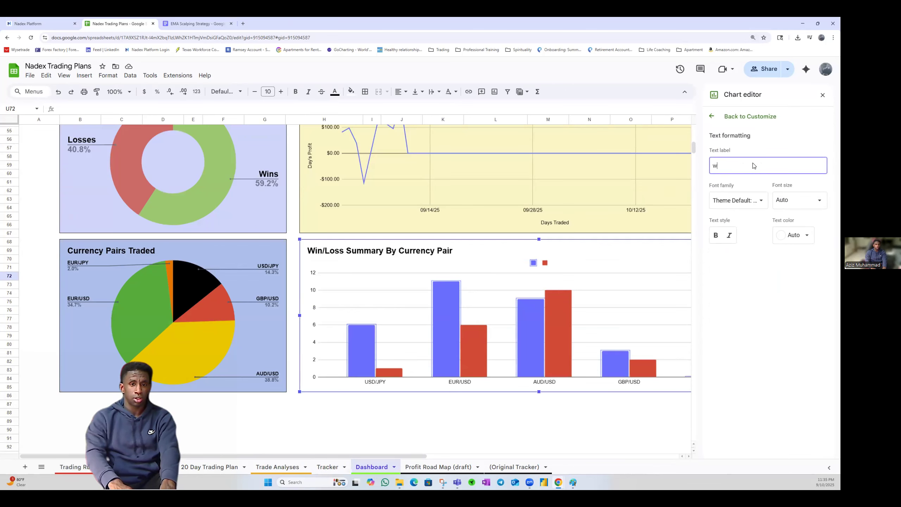
key("Return")
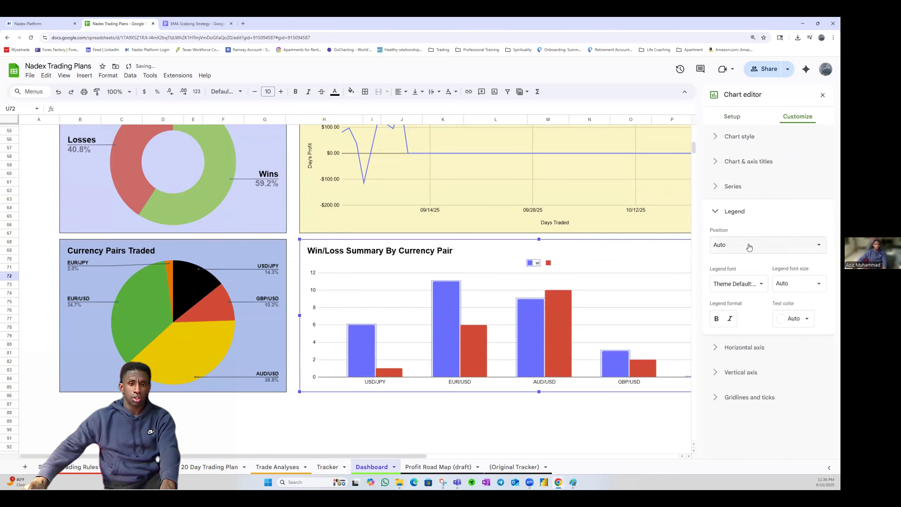
double_click(536, 263)
left_click(746, 167)
key("BackSpace")
type("wI")
key("BackSpace")
key("BackSpace")
type("Wins")
Format the Wins legend label as bold black text at font size 14
left_click(716, 236)
left_click(806, 235)
left_click(725, 267)
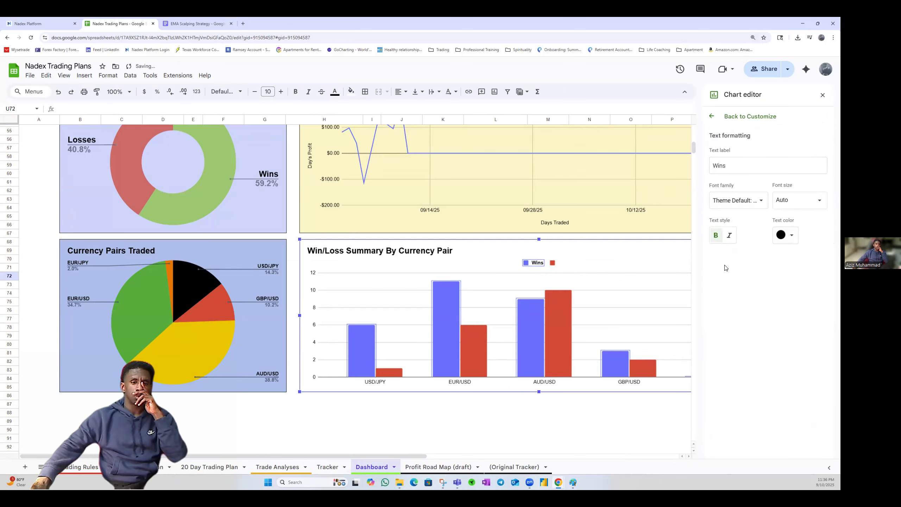
left_click(780, 201)
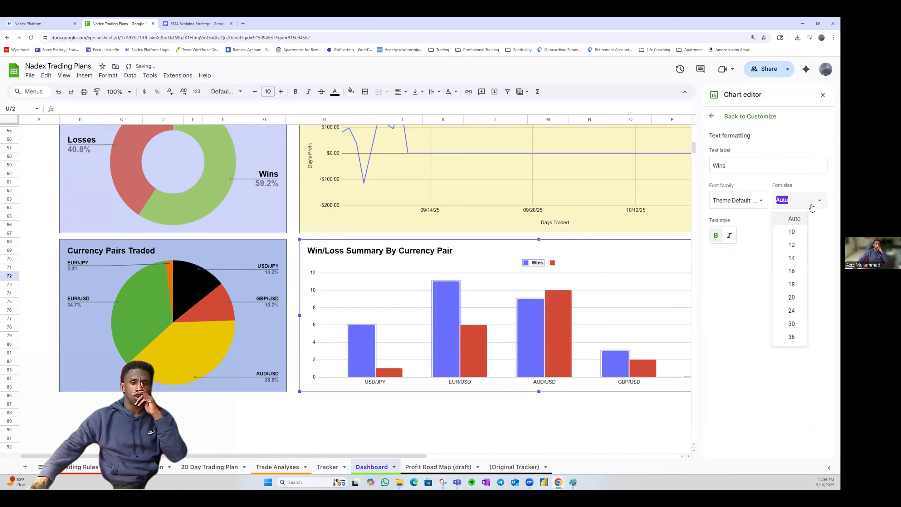
left_click(797, 245)
left_click(812, 202)
left_click(795, 258)
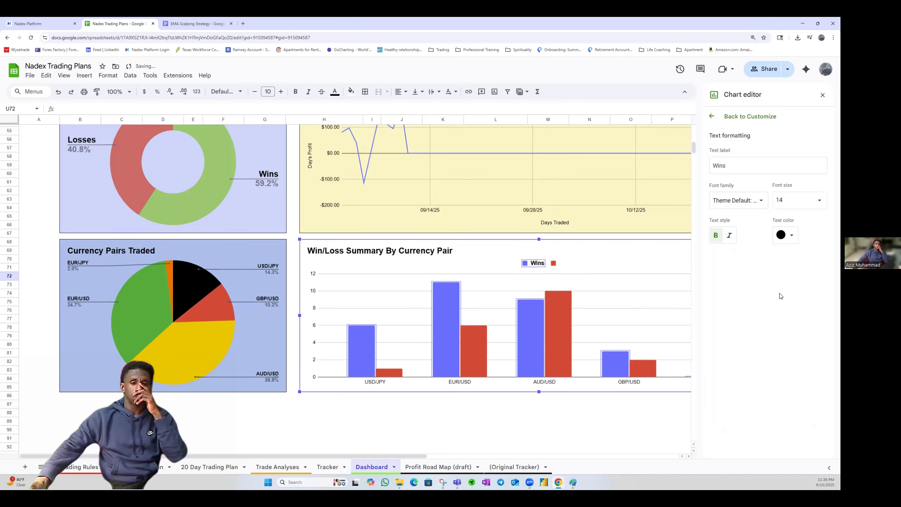
Label the red series in the legend "Losses" and format it as bold black text at size 14
double_click(552, 263)
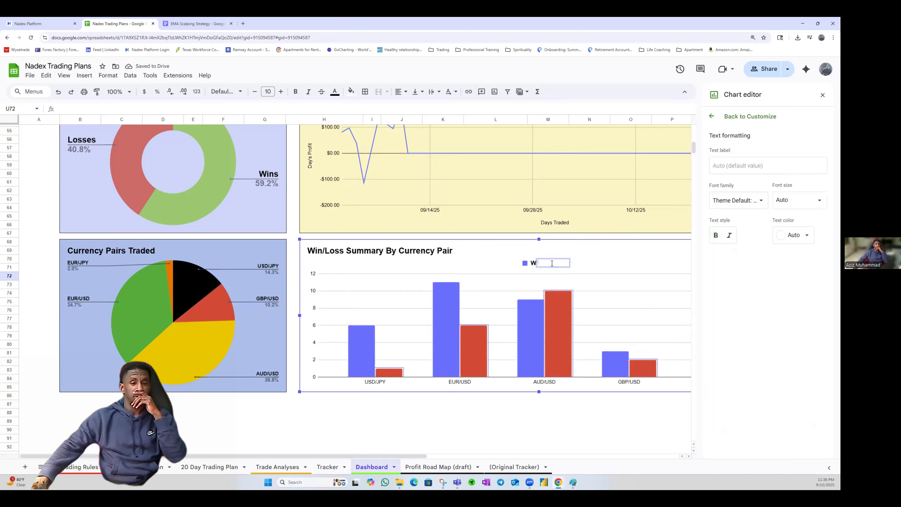
left_click(748, 168)
type("Losses")
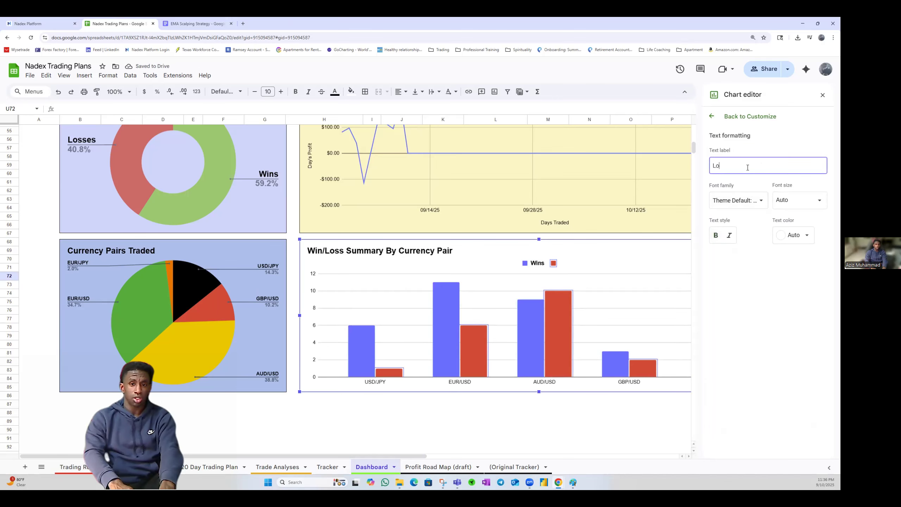
left_click(716, 235)
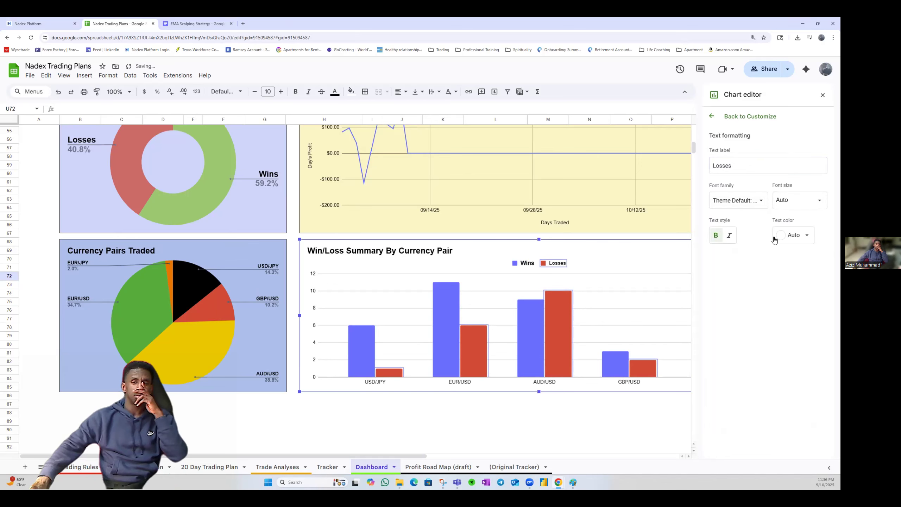
left_click(794, 235)
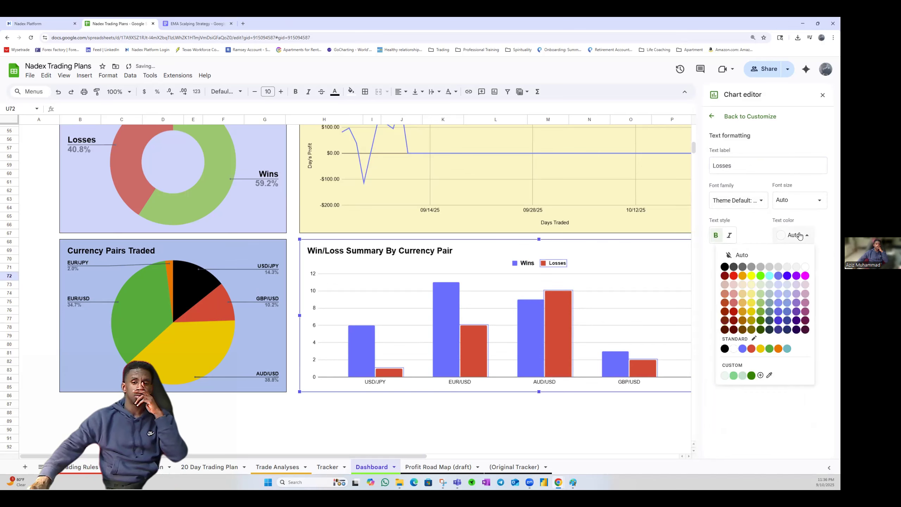
left_click(725, 267)
left_click(796, 200)
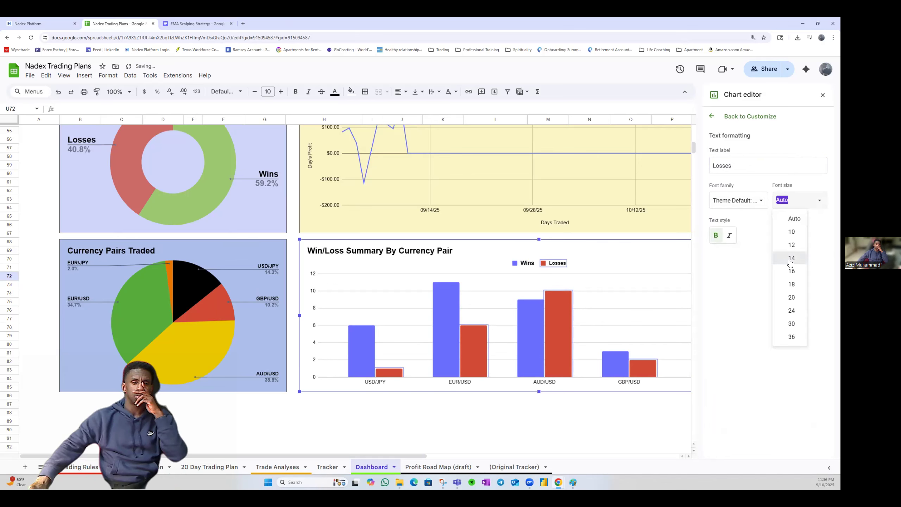
left_click(788, 260)
left_click(823, 95)
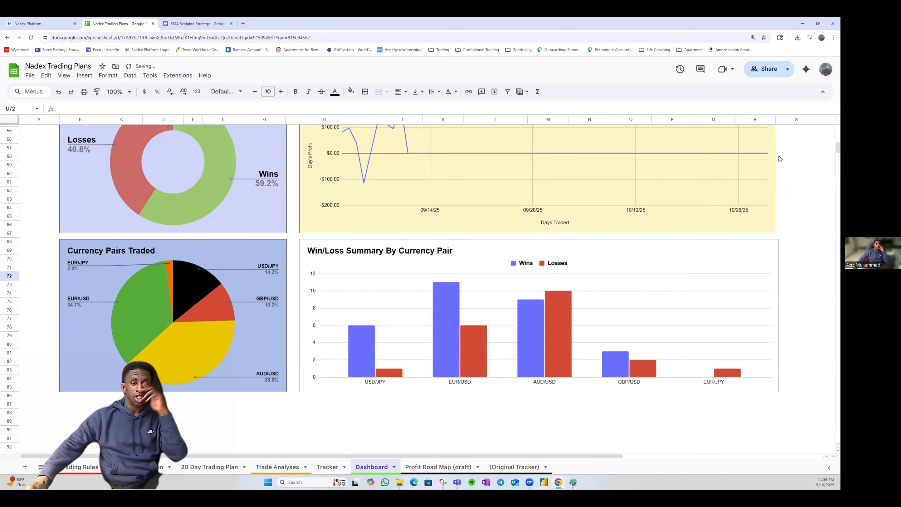
Narrow the win/loss chart to a little over half the width of the Day's Traded Profit chart above it
scroll(674, 330, "down", 2)
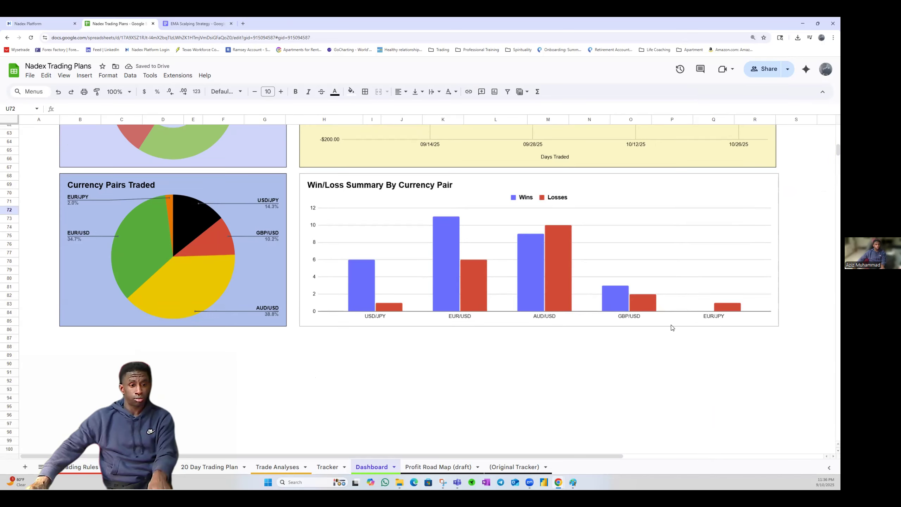
key("ctrl+minus")
key("ctrl+minus")
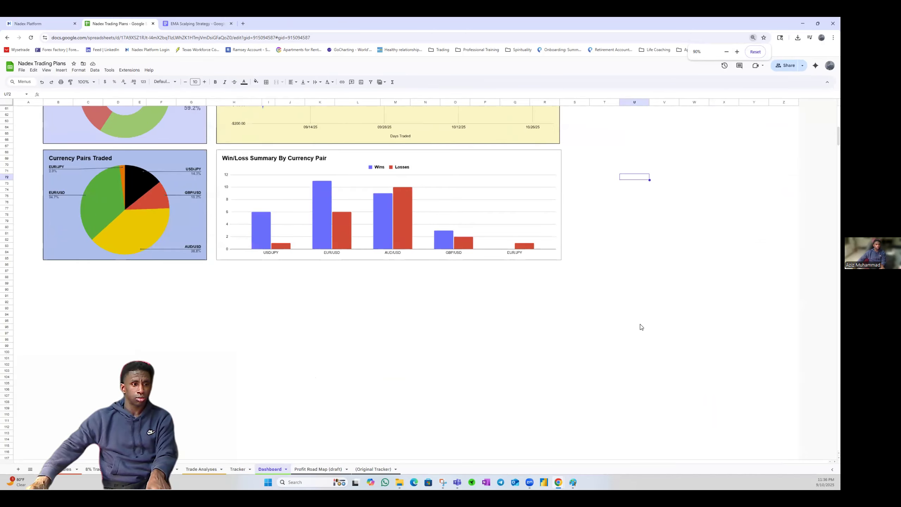
scroll(520, 319, "up", 3)
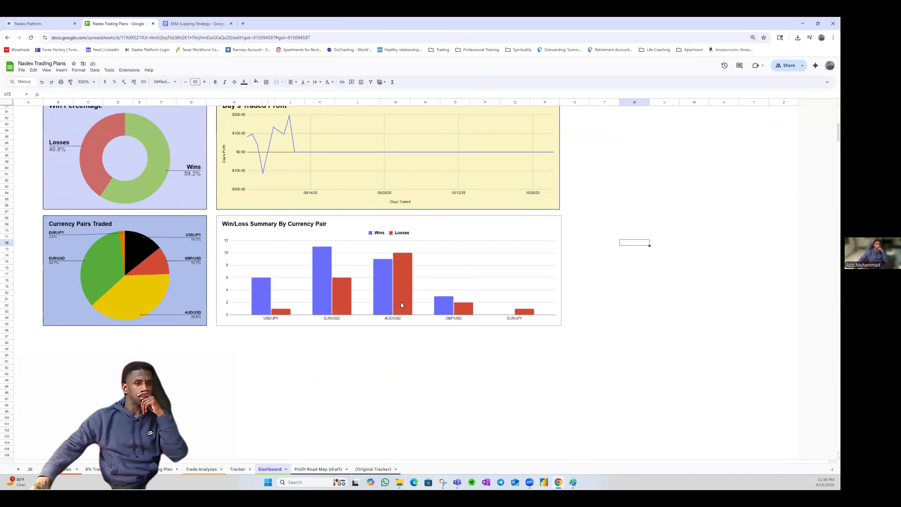
scroll(503, 284, "down", 2)
scroll(538, 284, "up", 1)
scroll(539, 284, "up", 4)
scroll(549, 307, "down", 2)
left_click(554, 326)
left_click_drag(561, 336, 405, 338)
left_click(477, 335)
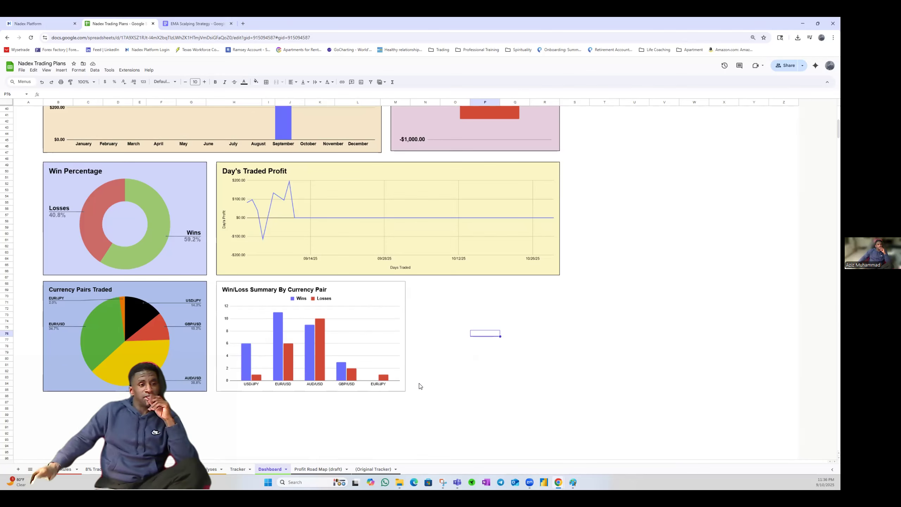
Review the Dashboard's chart layout and check the win/loss chart against the Tracker's summary table
scroll(419, 386, "up", 5)
scroll(485, 356, "down", 3)
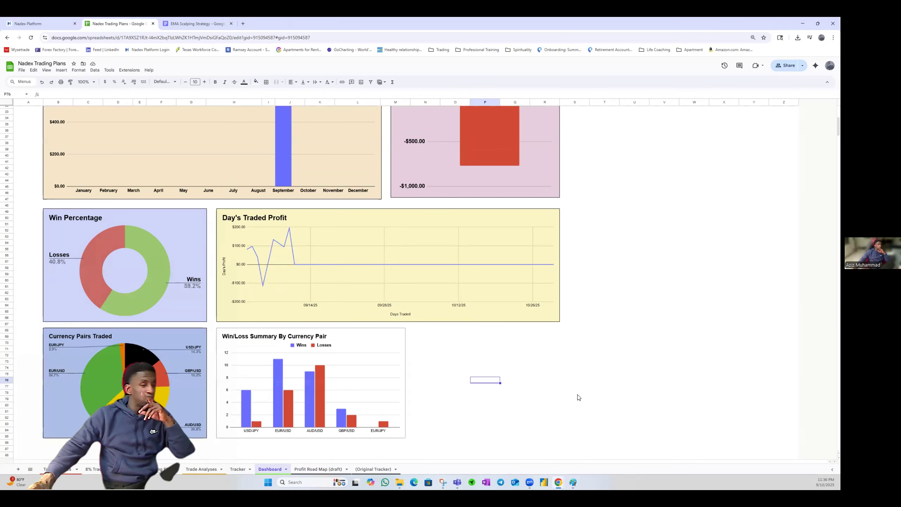
scroll(578, 396, "up", 5)
scroll(577, 397, "down", 6)
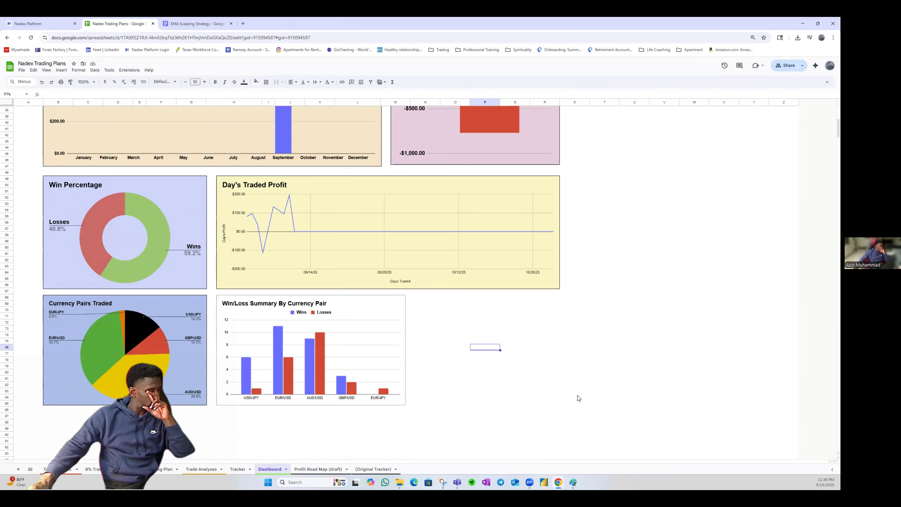
scroll(578, 397, "down", 2)
left_click(315, 313)
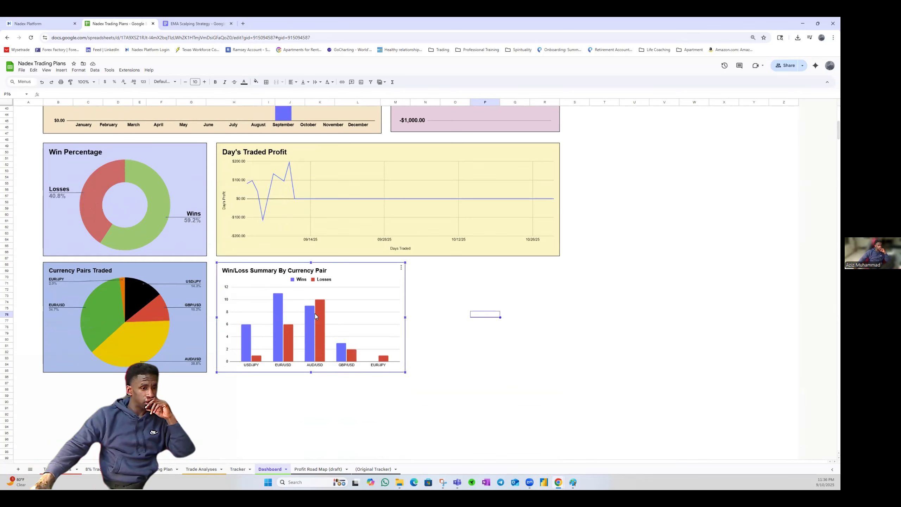
double_click(318, 314)
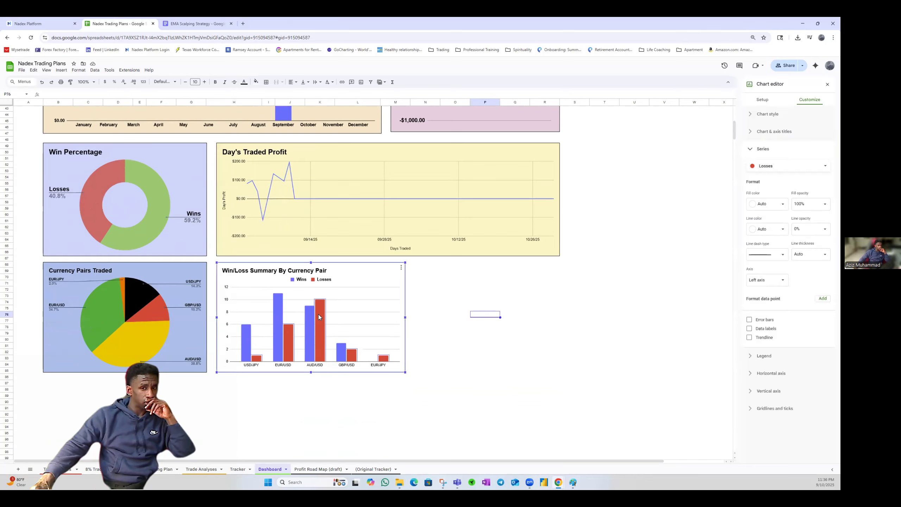
left_click(468, 321)
scroll(431, 347, "up", 2)
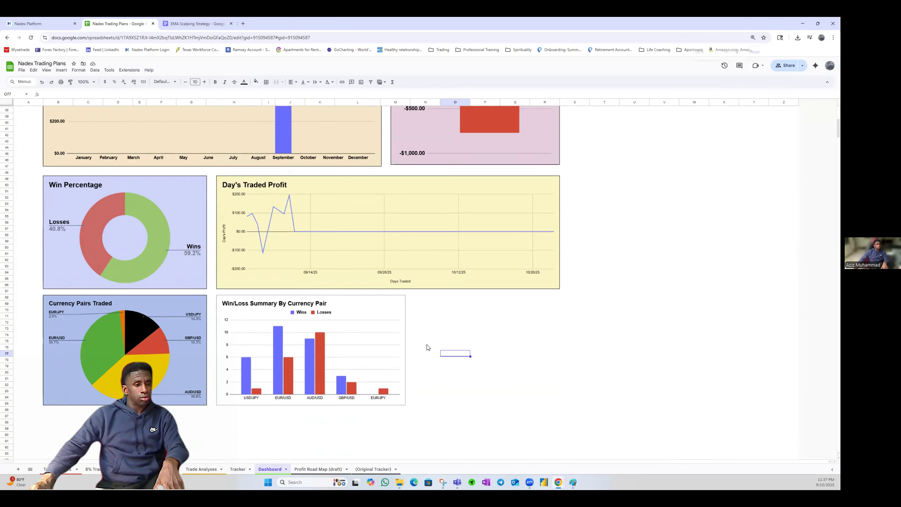
key("ctrl+plus")
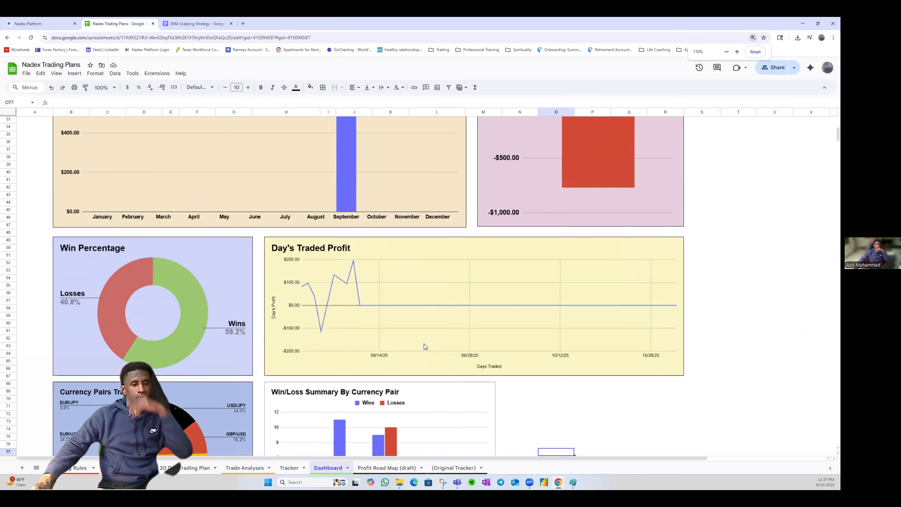
scroll(426, 346, "down", 3)
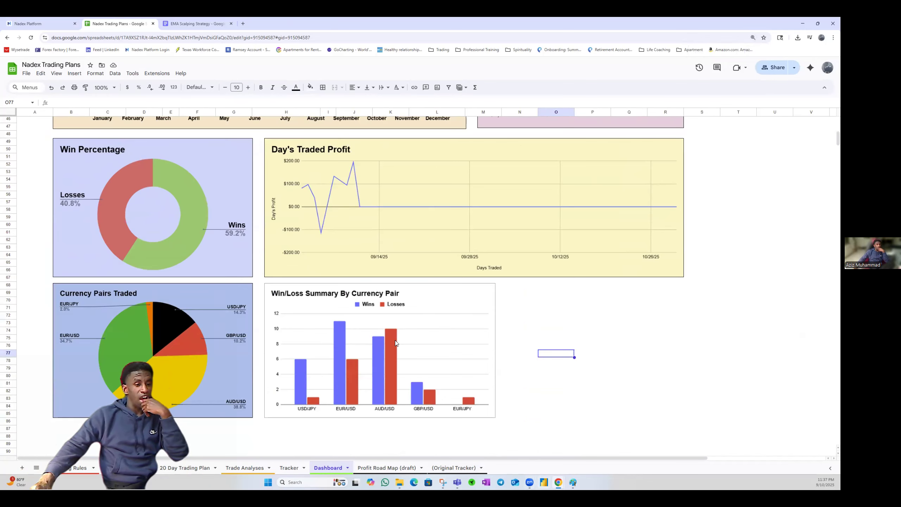
left_click(289, 469)
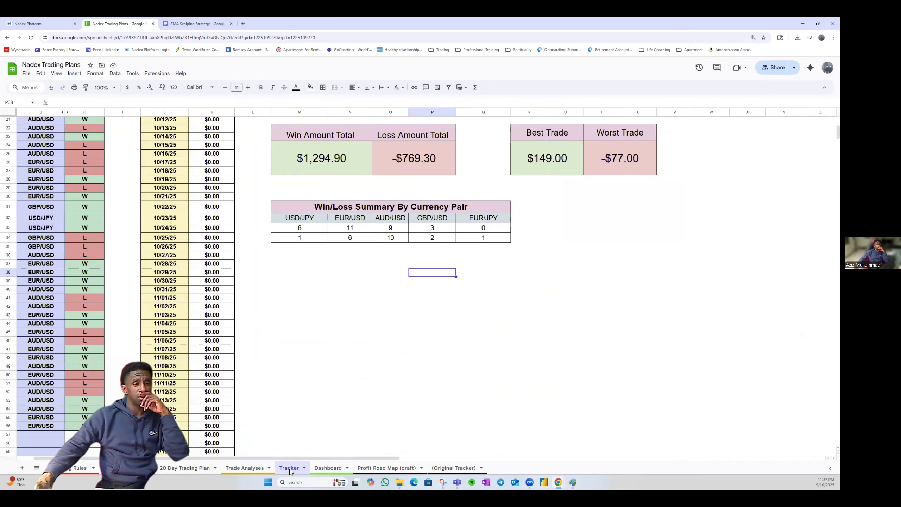
left_click(335, 472)
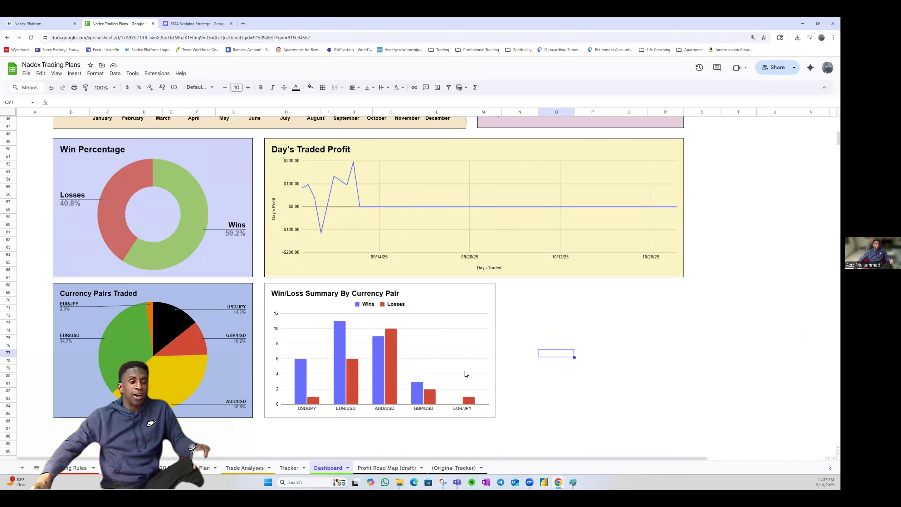
Unhide the columns between B and H in the Tracker sheet's Trades Placed table
left_click(288, 467)
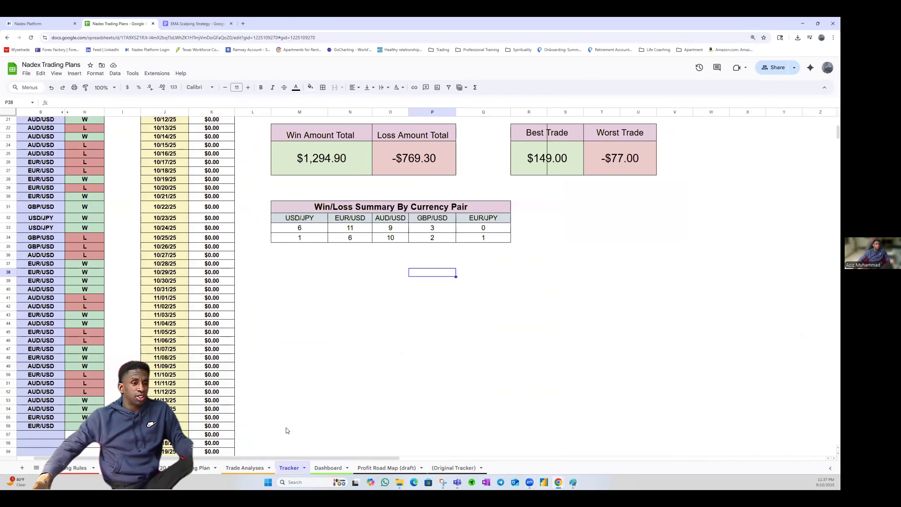
scroll(287, 431, "up", 5)
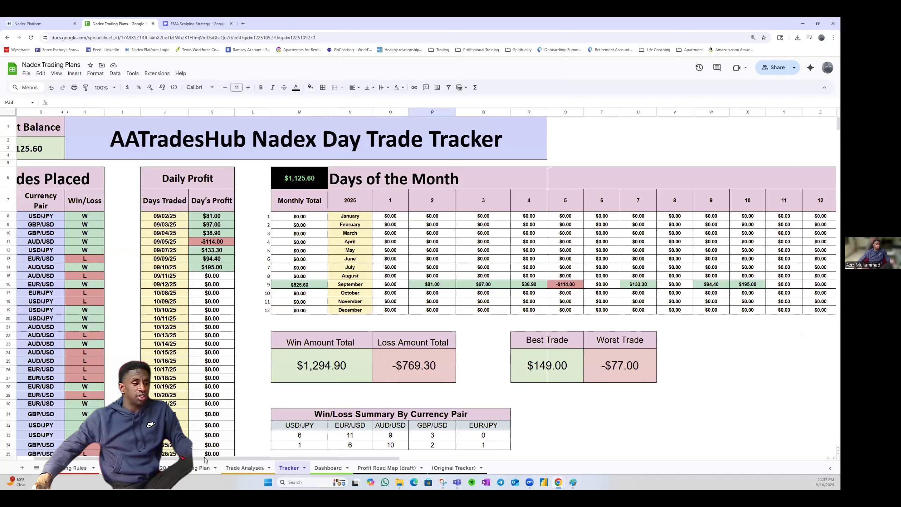
scroll(92, 247, "left", 1)
left_click_drag(86, 113, 116, 113)
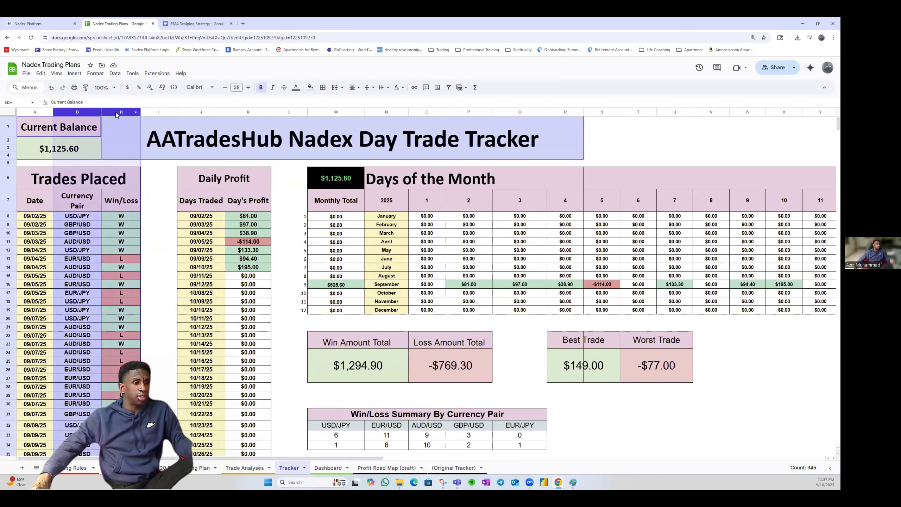
right_click(116, 113)
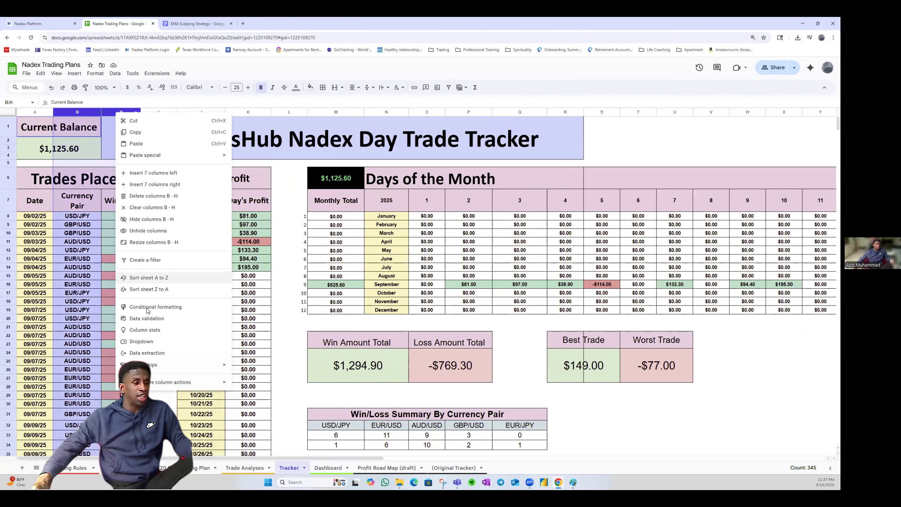
left_click(147, 233)
scroll(262, 308, "down", 2)
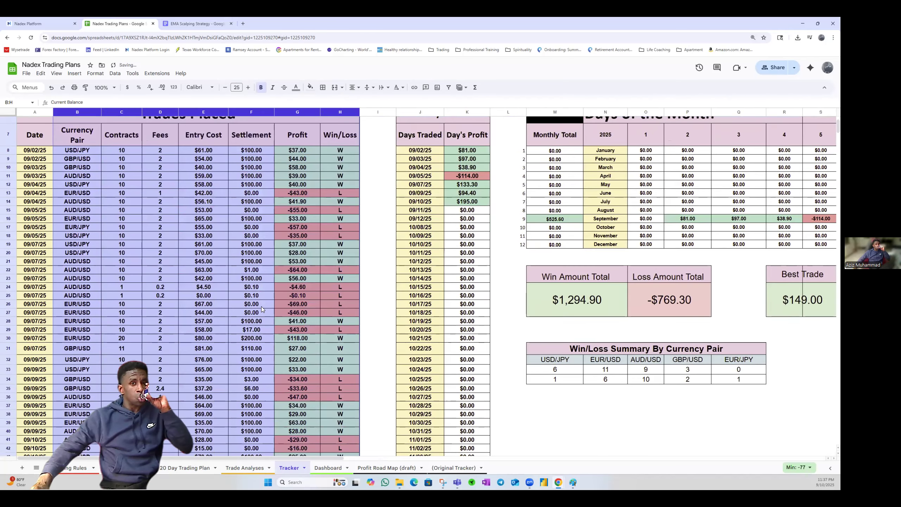
scroll(262, 308, "up", 2)
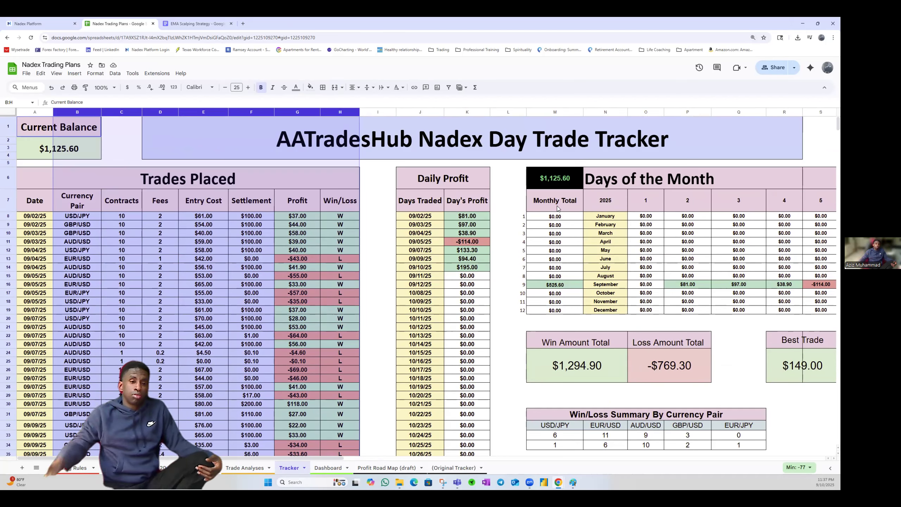
Insert a chart from the Monthly Total and 2025 month columns (M7:N19), make it a pie chart, and place it over the Daily Profit area
left_click_drag(569, 206, 616, 307)
left_click(74, 74)
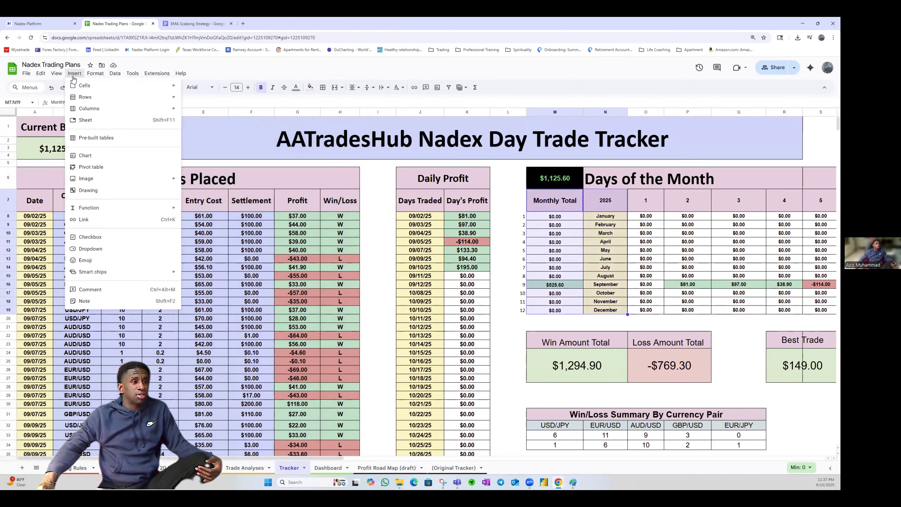
left_click(105, 160)
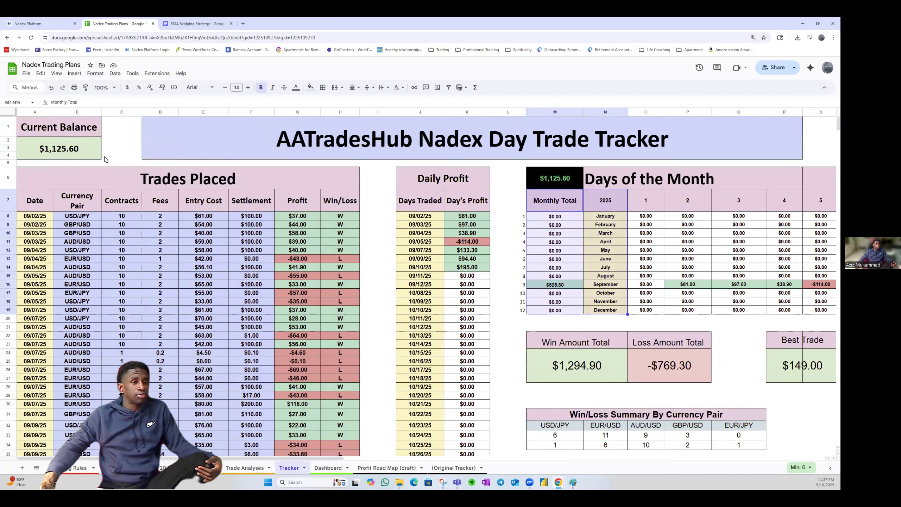
left_click(764, 142)
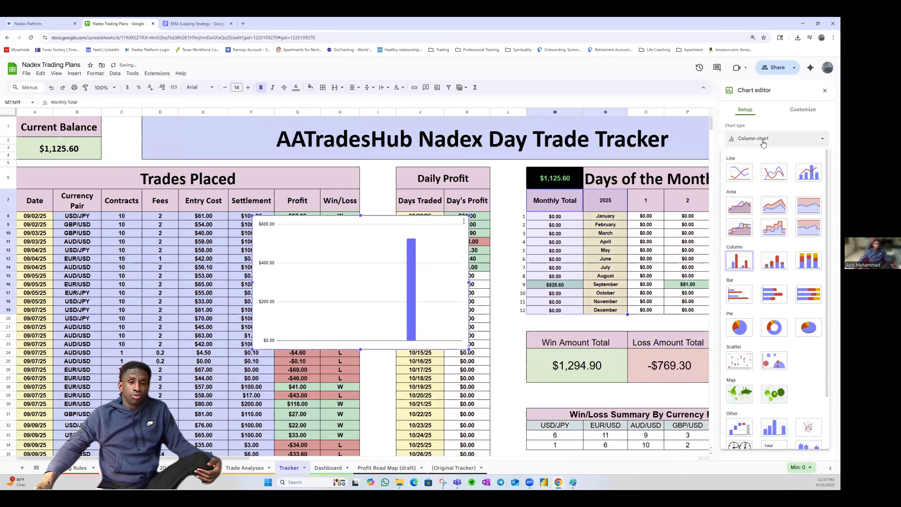
left_click(739, 328)
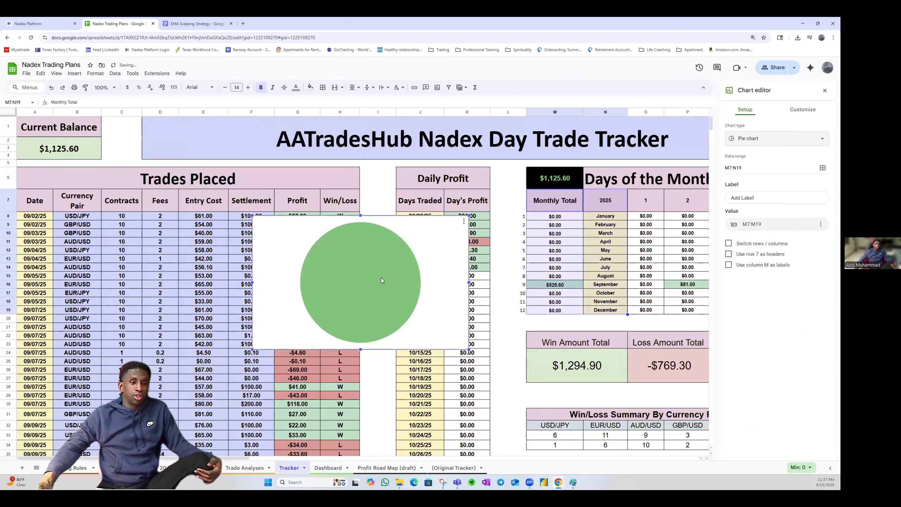
left_click_drag(439, 256, 604, 271)
Try a settlement of 20 for the first two trades in the Trades Placed table, and undo both changes
left_click(256, 217)
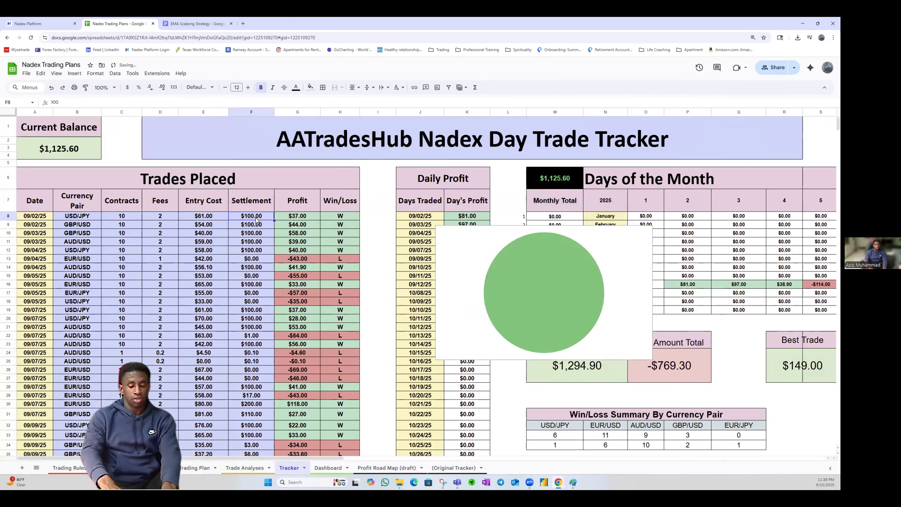
type("20")
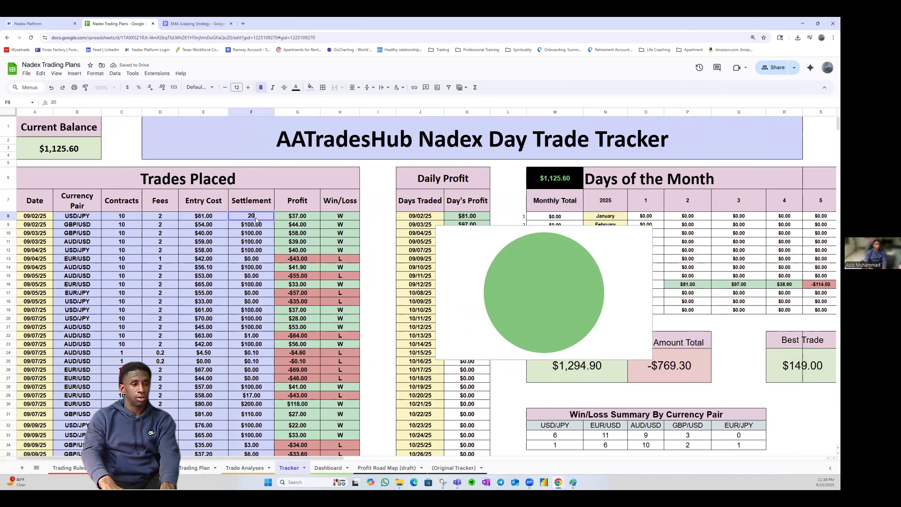
key("Return")
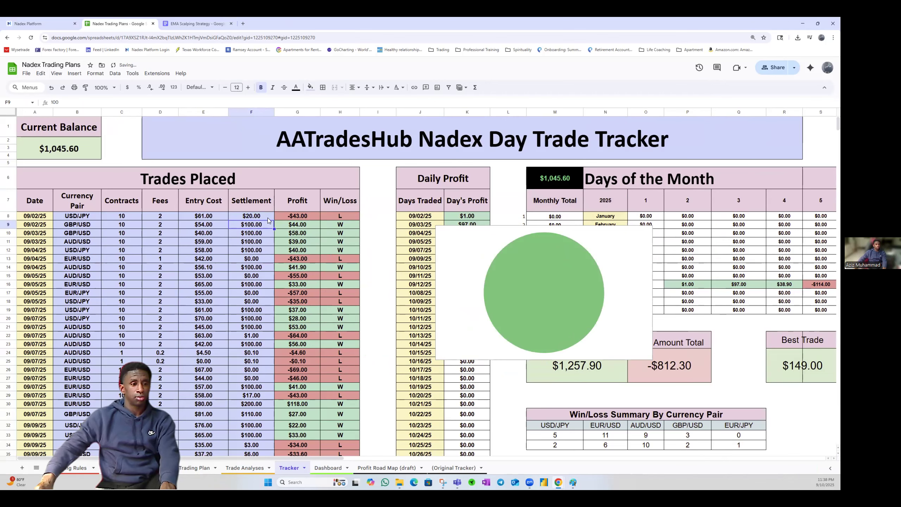
type("20")
key("Return")
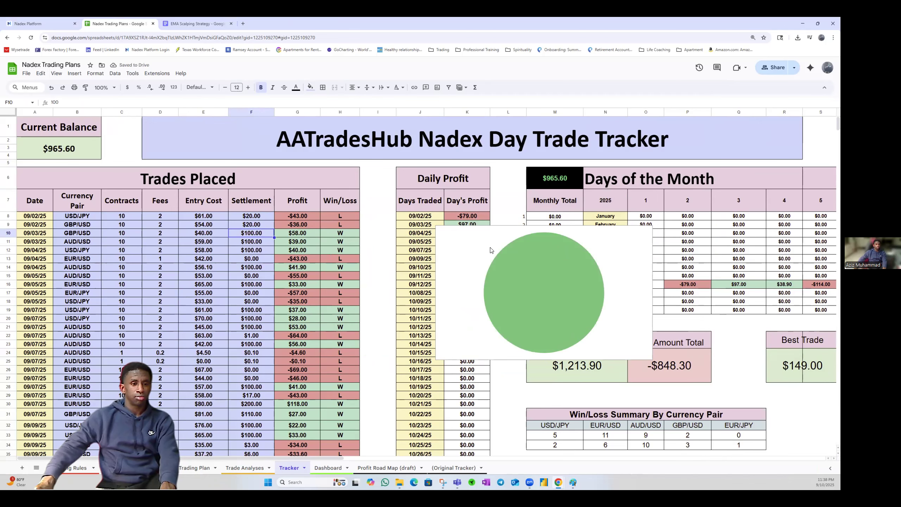
key("ctrl+z")
key("ctrl+z")
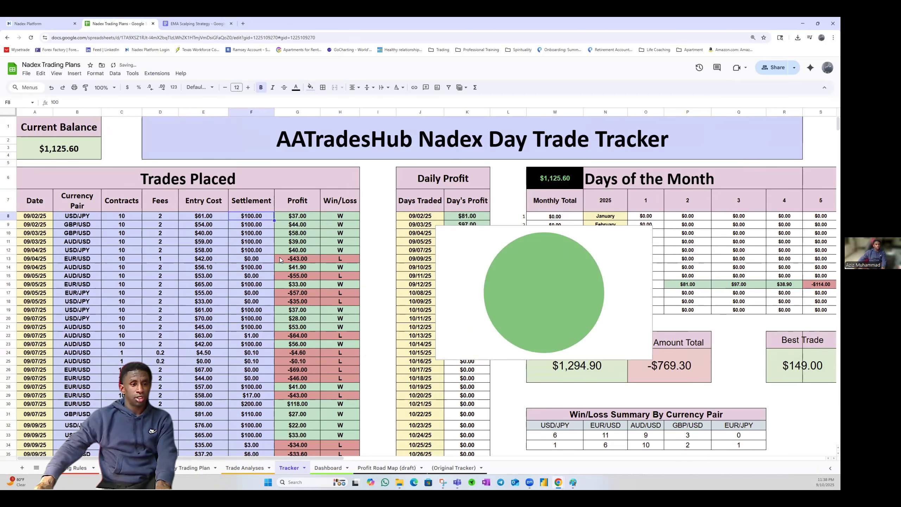
Enter a EUR/USD trade in row 57 with 10 contracts, a fee of 1 and an entry cost of 78
scroll(280, 257, "down", 7)
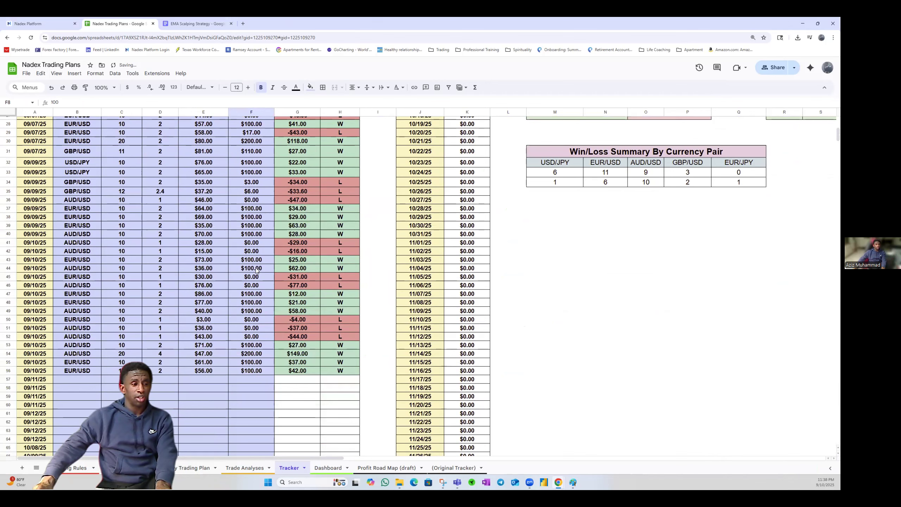
left_click(73, 380)
type("EUR/USD")
key("Tab")
type("10")
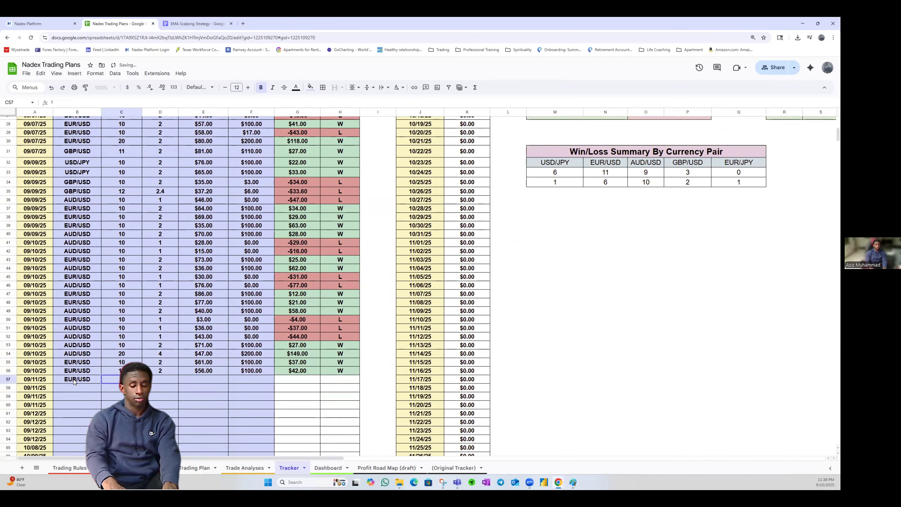
key("Tab")
type("1")
key("Tab")
type("78")
key("Tab")
scroll(272, 357, "up", 10)
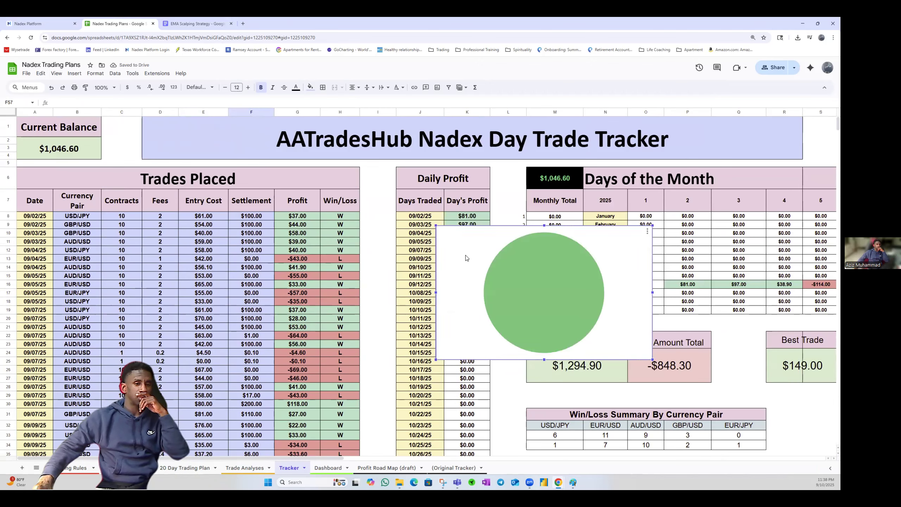
scroll(76, 295, "down", 10)
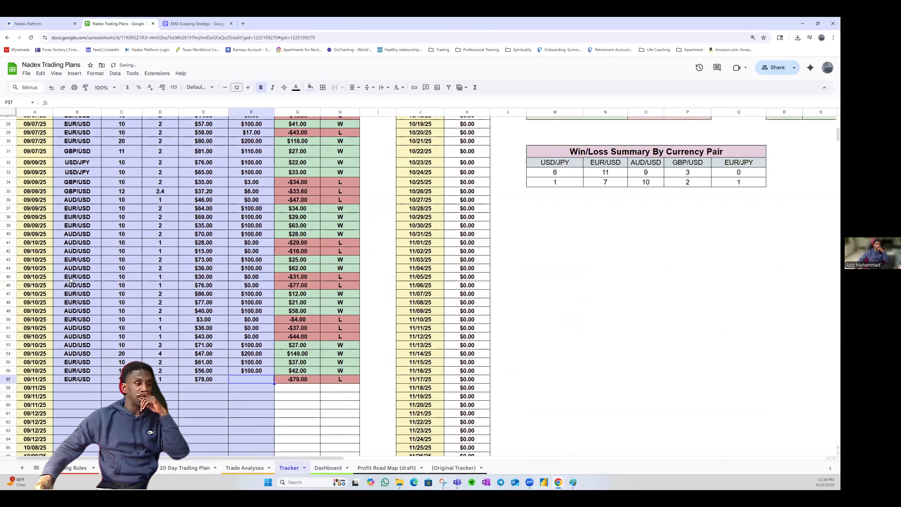
Set the date in row 57 to 10/14/25 and shift the pie chart off the month names
scroll(71, 280, "down", 4)
double_click(34, 281)
left_click(77, 292)
left_click(31, 335)
scroll(296, 339, "up", 9)
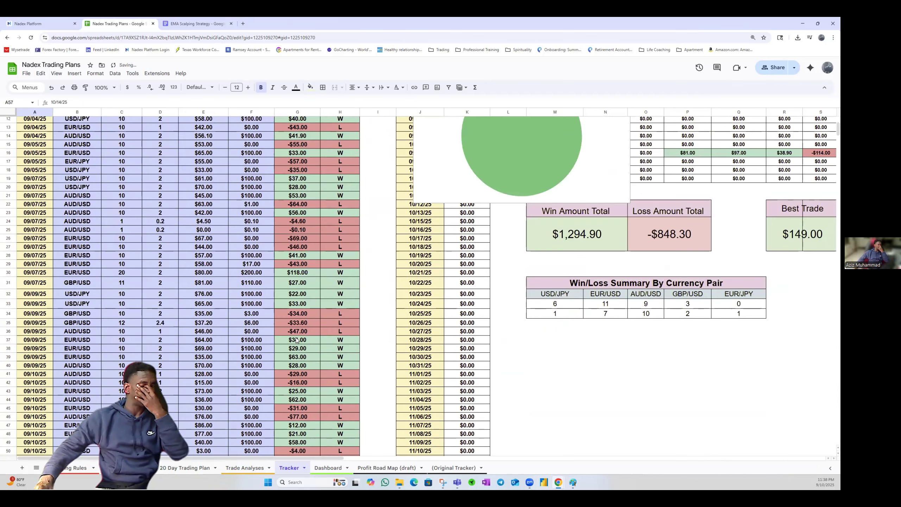
scroll(503, 268, "up", 4)
left_click_drag(561, 230, 505, 234)
right_click(557, 241)
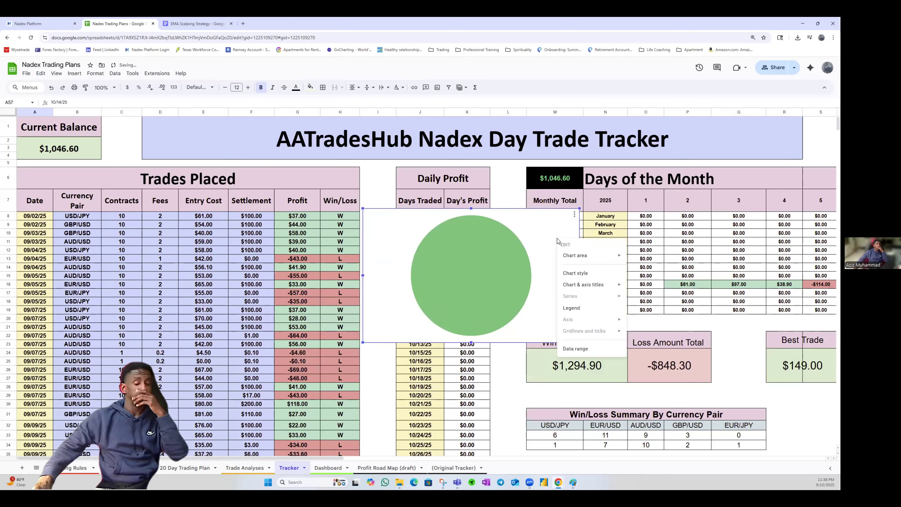
left_click(551, 264)
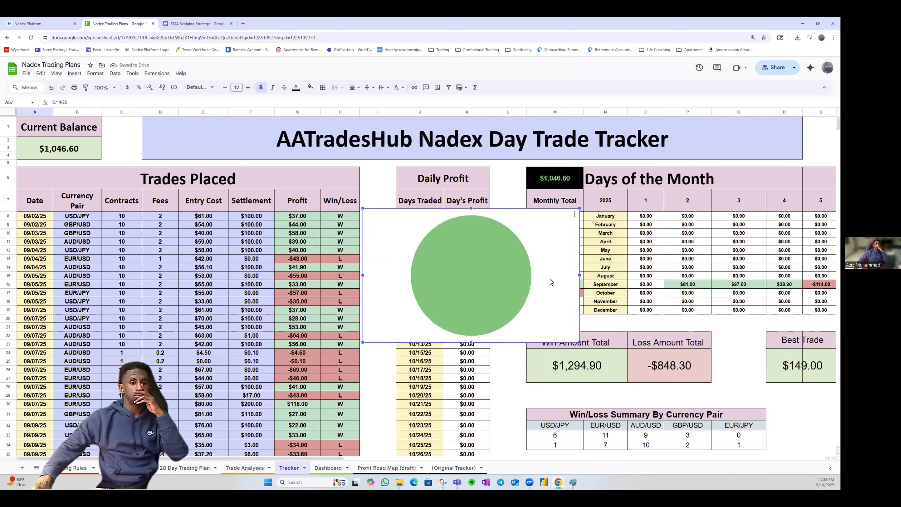
Clear the EUR/USD trade entries from B57:F57 and move the pie chart over the Trades Placed table
scroll(539, 288, "down", 8)
left_click_drag(74, 313, 234, 314)
key("Delete")
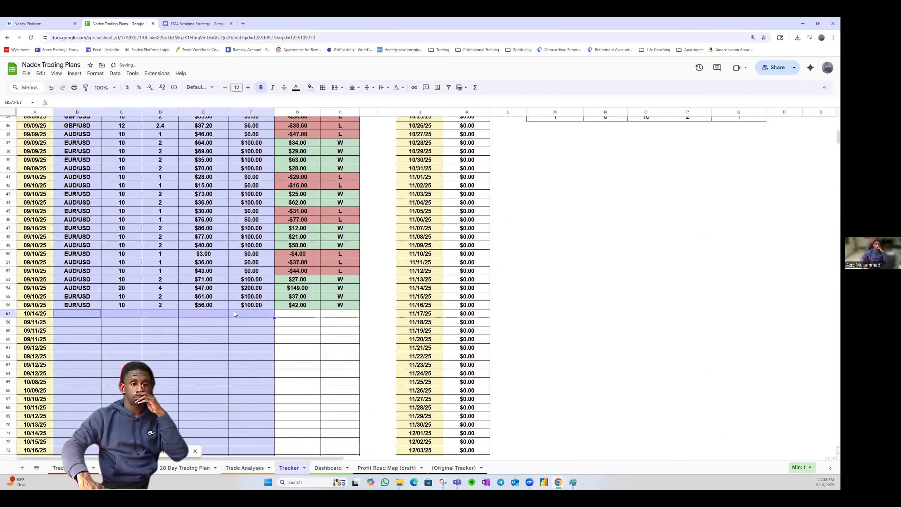
scroll(295, 323, "up", 7)
scroll(295, 322, "up", 2)
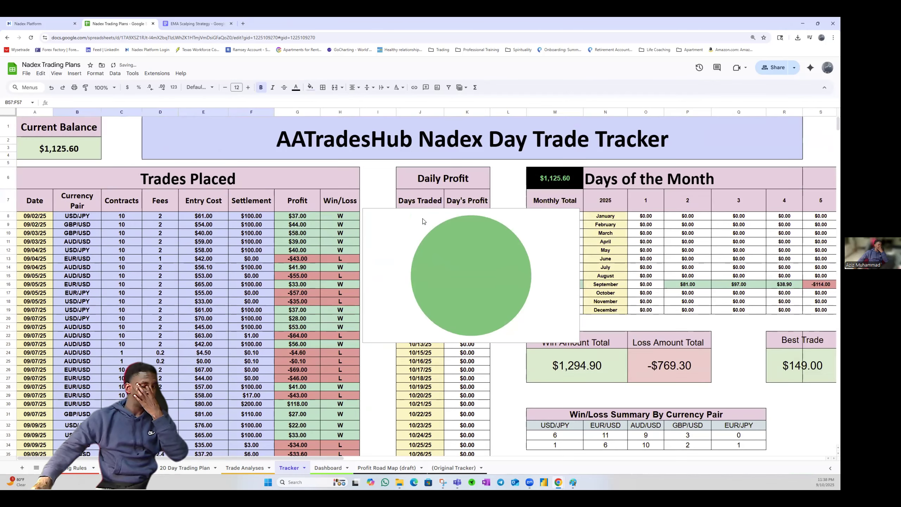
left_click_drag(554, 234, 373, 252)
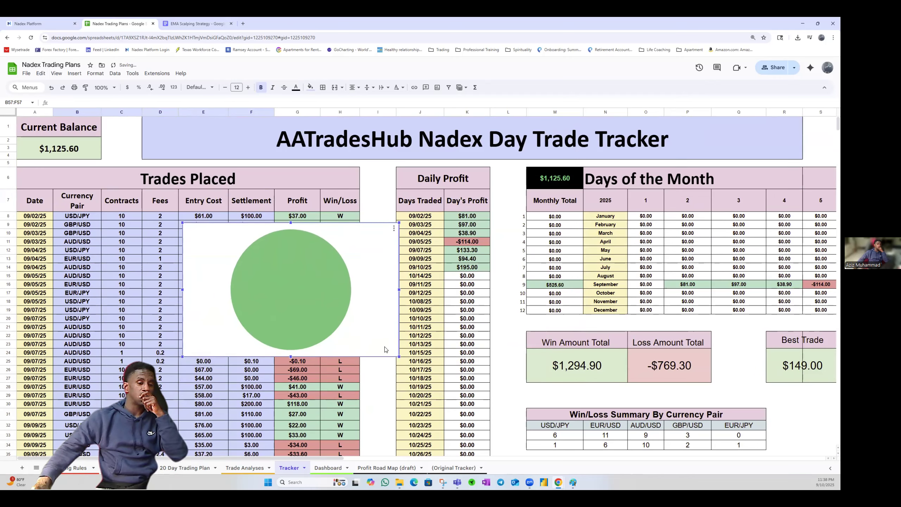
Review the Dashboard's summary figures and its Monthly Gain and Day's Traded Profit charts, and return to the Tracker
left_click(327, 468)
scroll(375, 354, "up", 5)
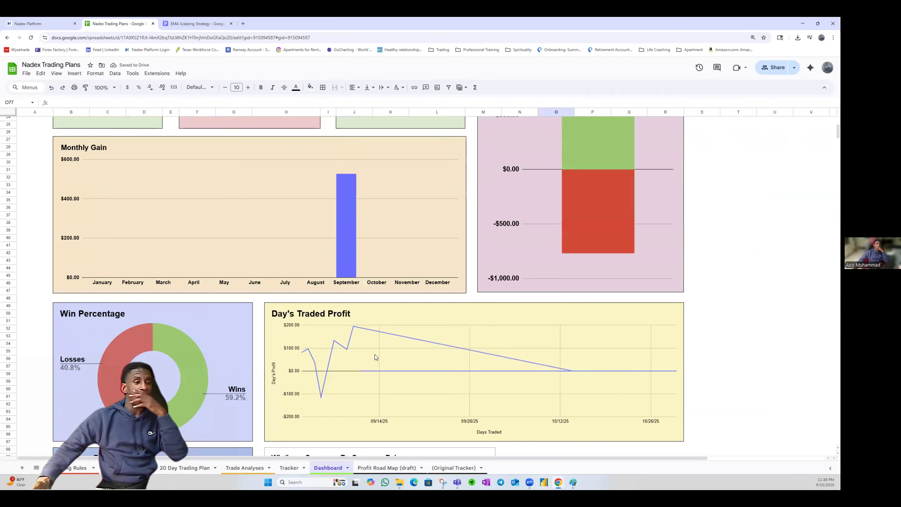
scroll(357, 366, "up", 4)
scroll(357, 367, "up", 2)
scroll(358, 366, "down", 2)
scroll(358, 366, "up", 2)
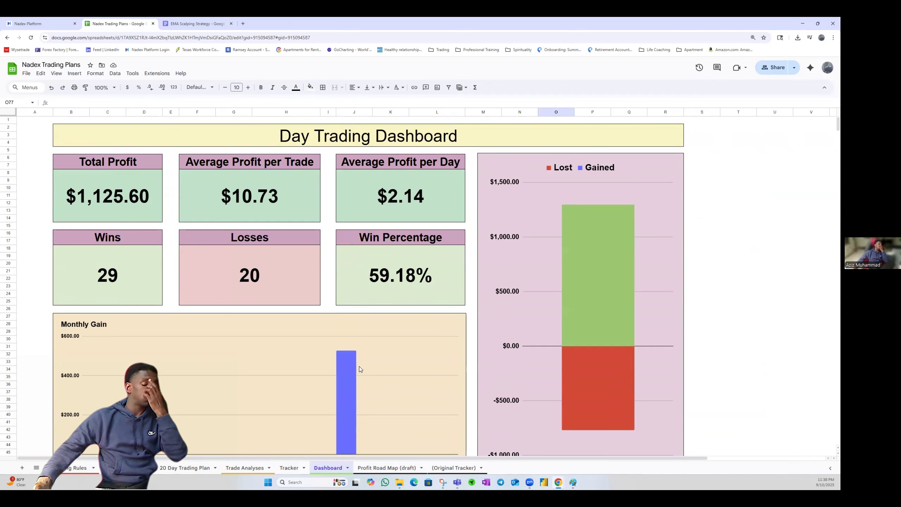
left_click(285, 469)
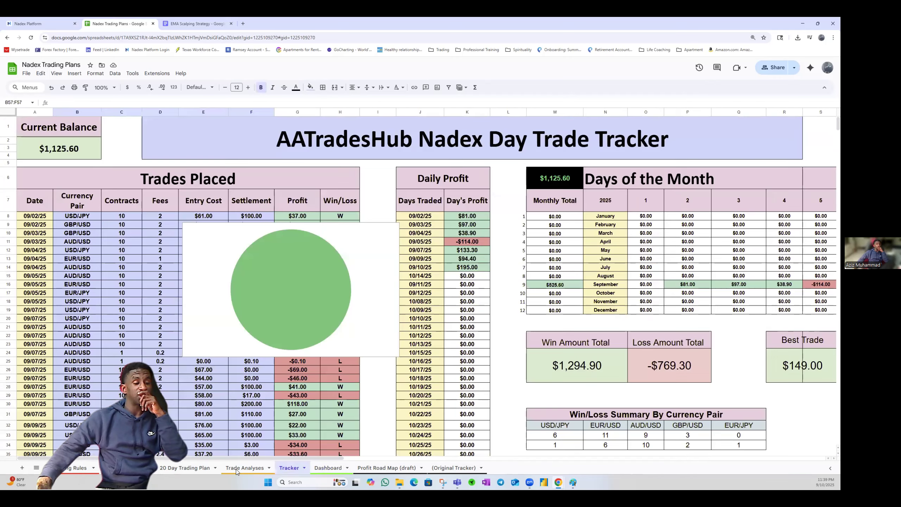
On the Trade Analyses sheet, fill the blank Rules Followed cells for trades 9 to 24 (G10:G25) with N/A
key("ctrl+Page_Up")
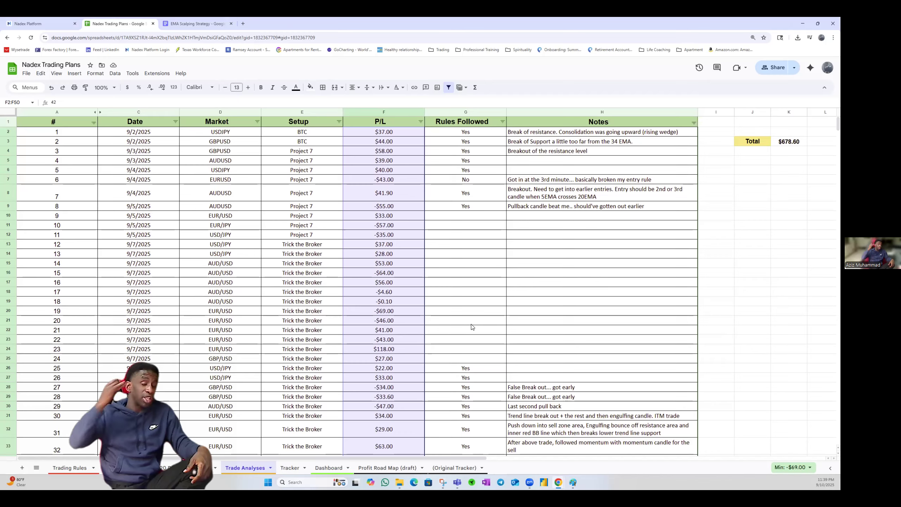
left_click_drag(459, 124, 464, 227)
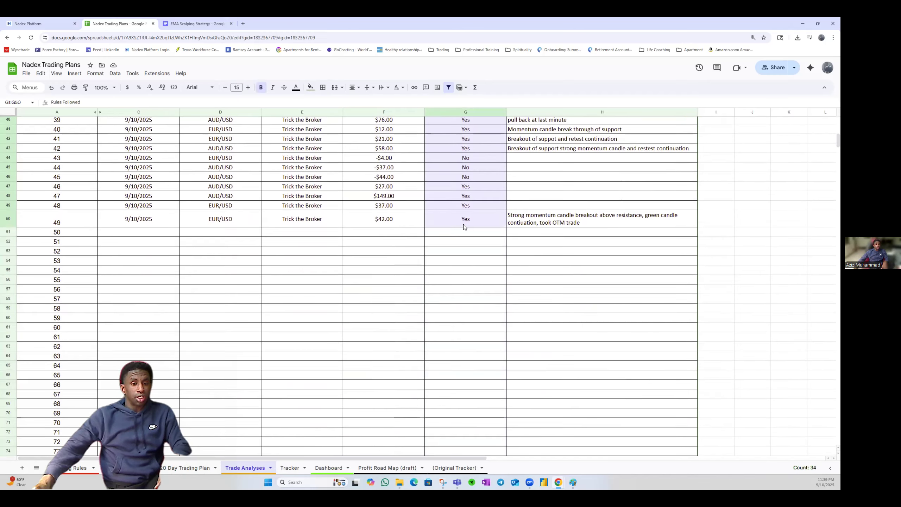
scroll(464, 227, "up", 12)
scroll(464, 227, "down", 4)
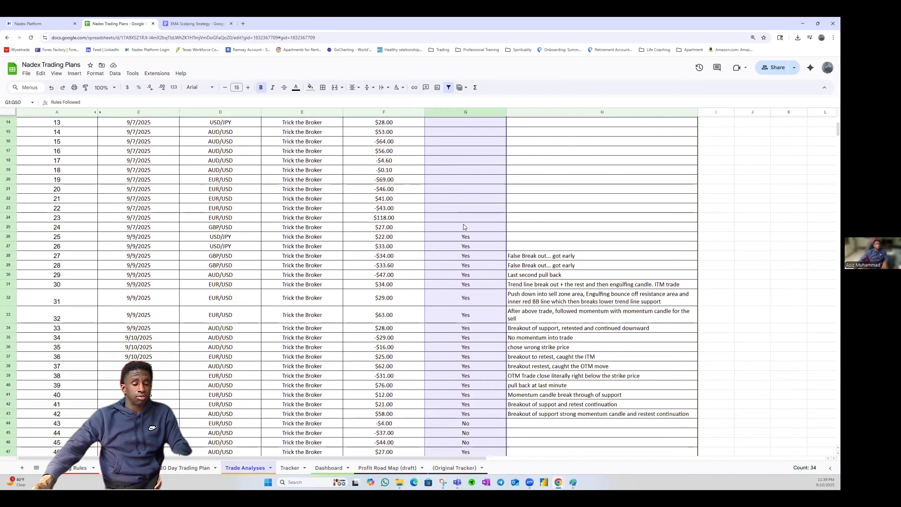
scroll(464, 227, "down", 3)
scroll(464, 227, "up", 8)
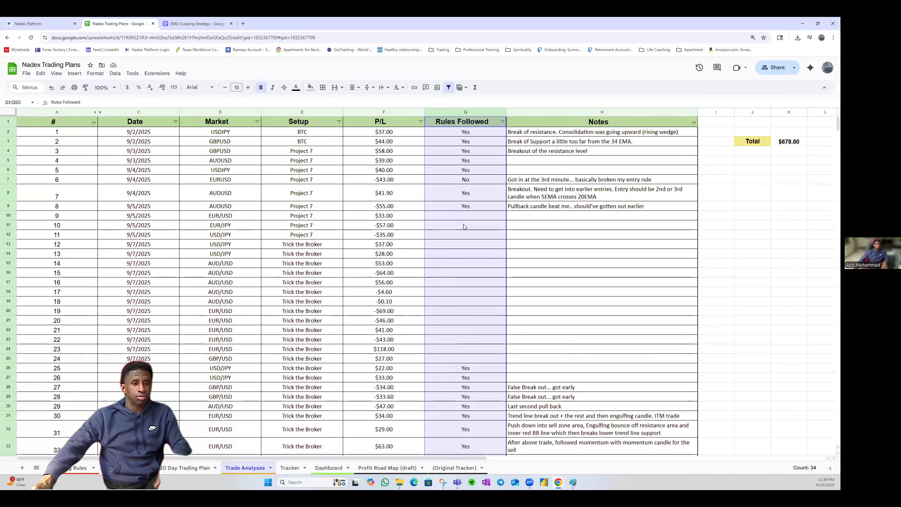
left_click(470, 215)
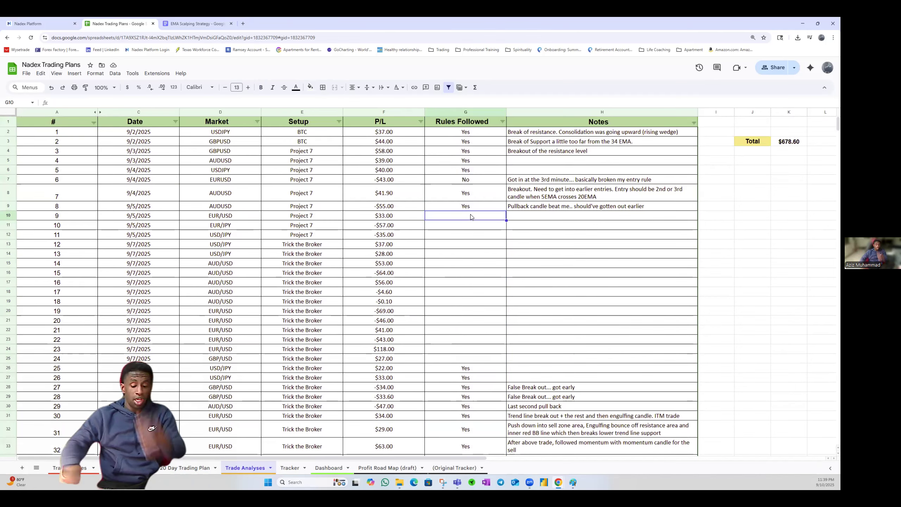
type("n/n/")
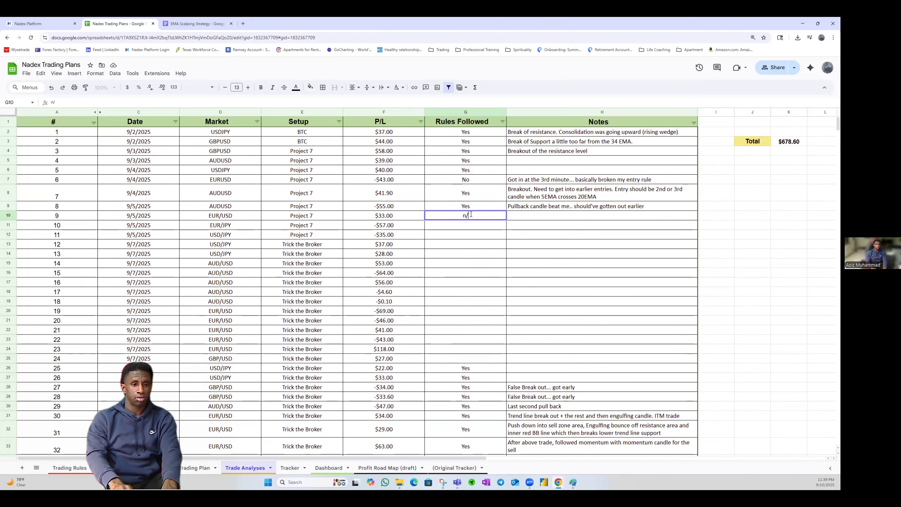
type("aN/A")
key("Return")
left_click(470, 215)
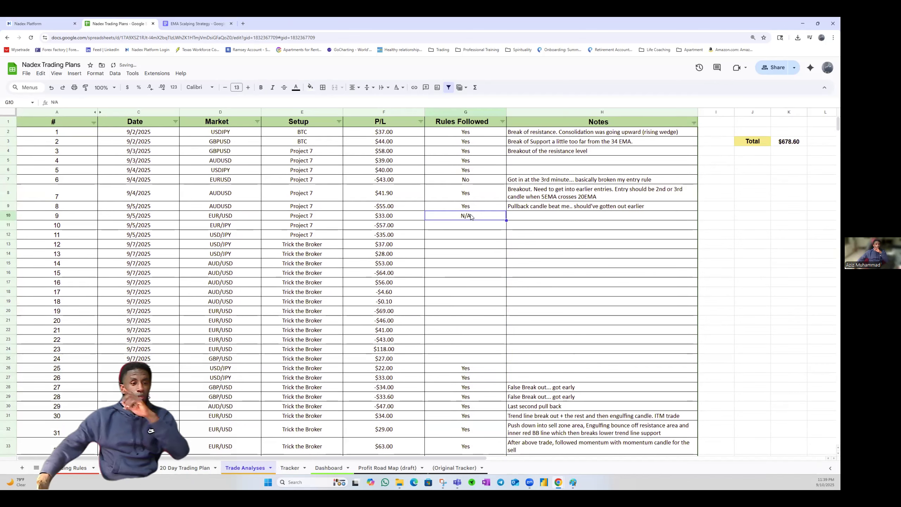
left_click_drag(504, 227, 487, 359)
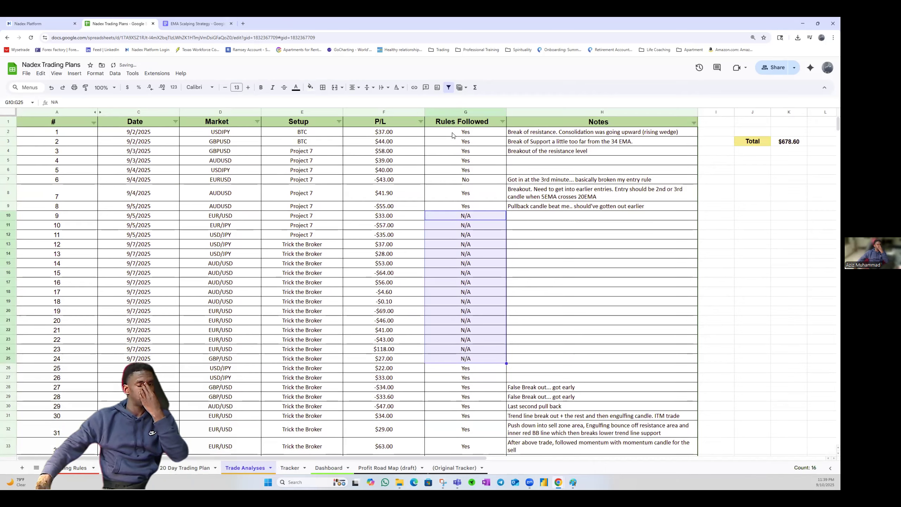
left_click_drag(468, 124, 470, 215)
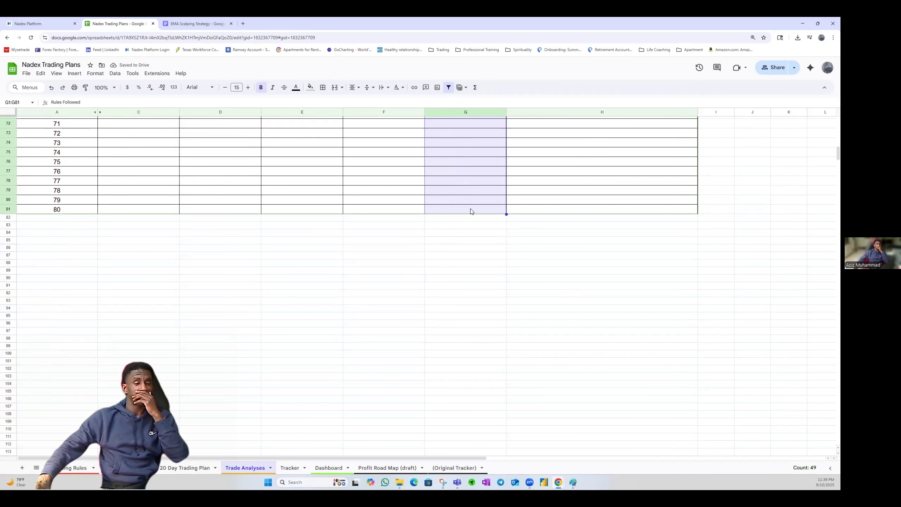
left_click(75, 74)
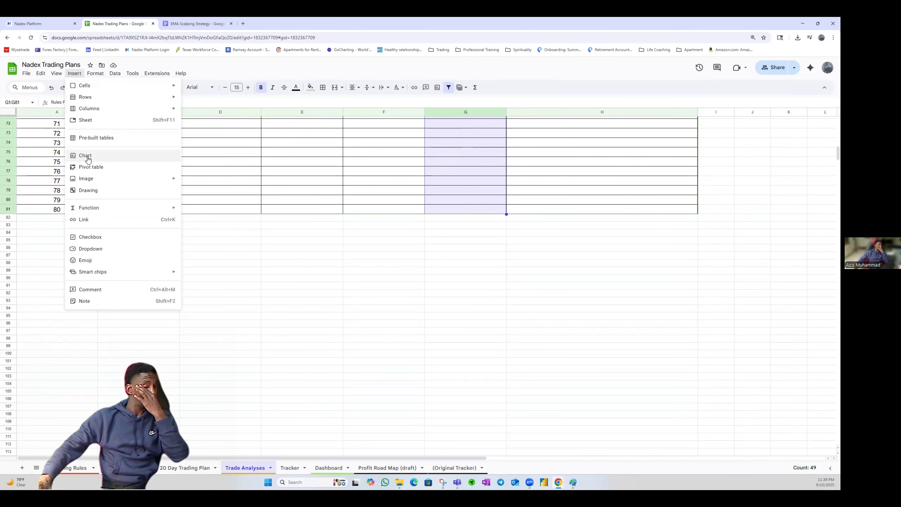
scroll(441, 197, "up", 10)
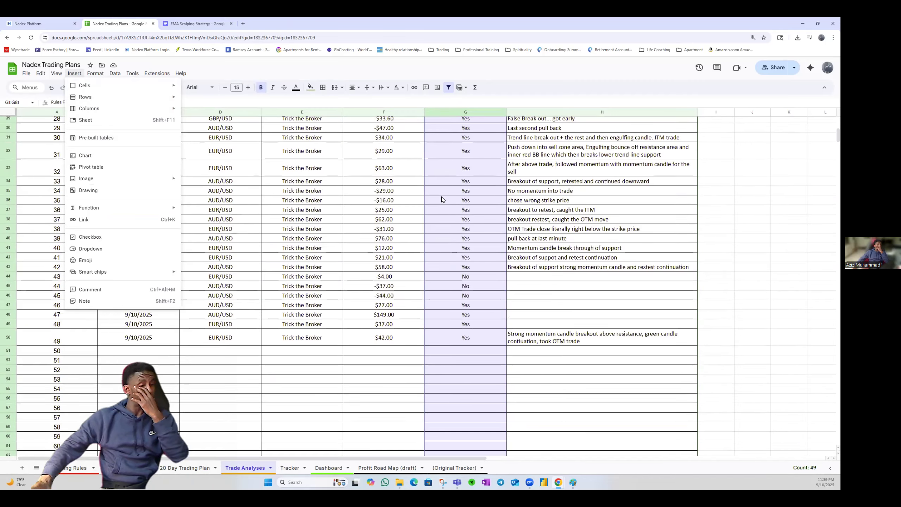
scroll(442, 197, "up", 1)
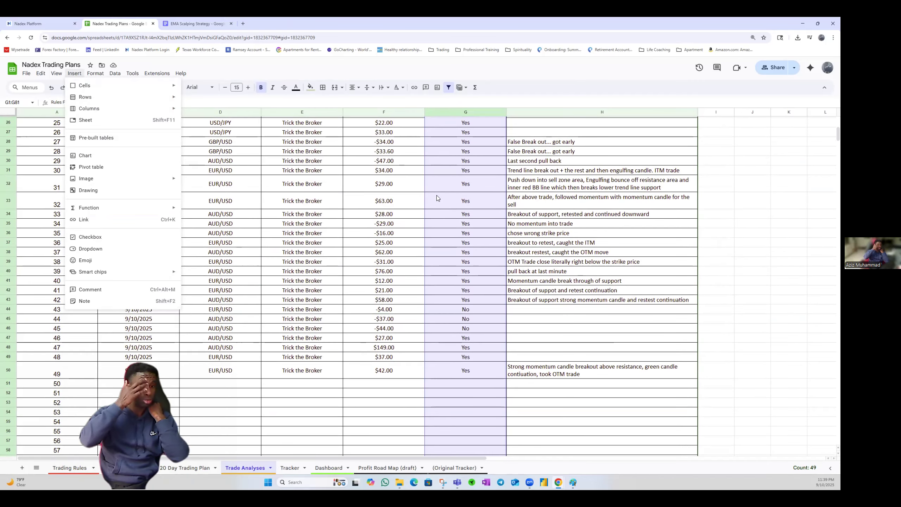
scroll(447, 197, "up", 8)
scroll(380, 123, "up", 1)
Chart the P/L and Rules Followed columns (F1:G81) and change the chart type to Stacked column chart
left_click_drag(380, 122, 443, 234)
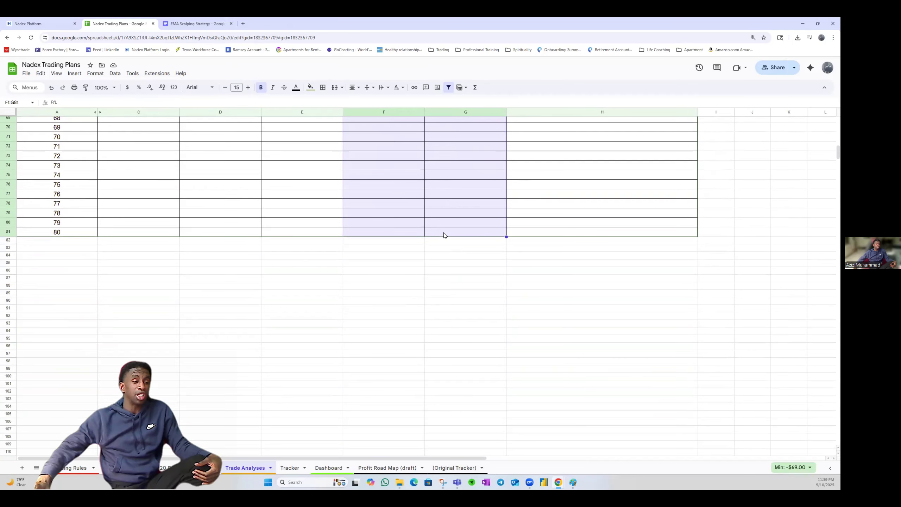
left_click(75, 74)
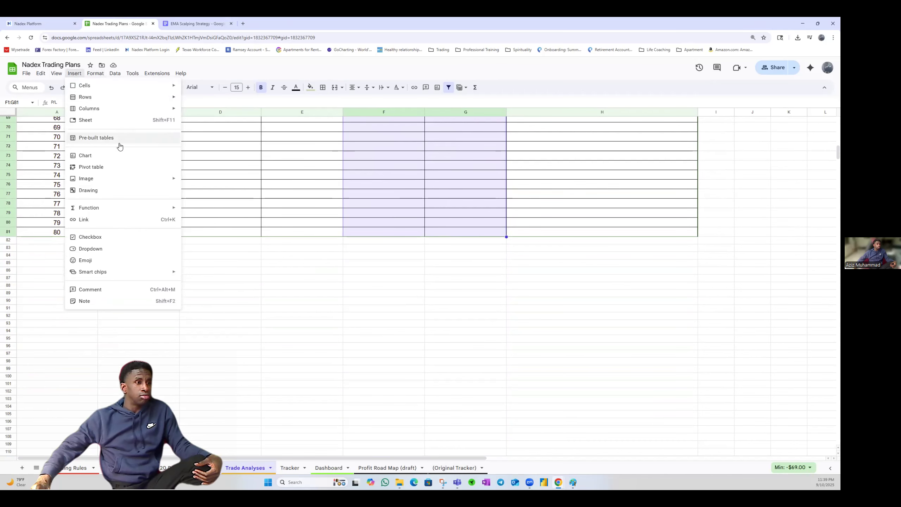
left_click(96, 157)
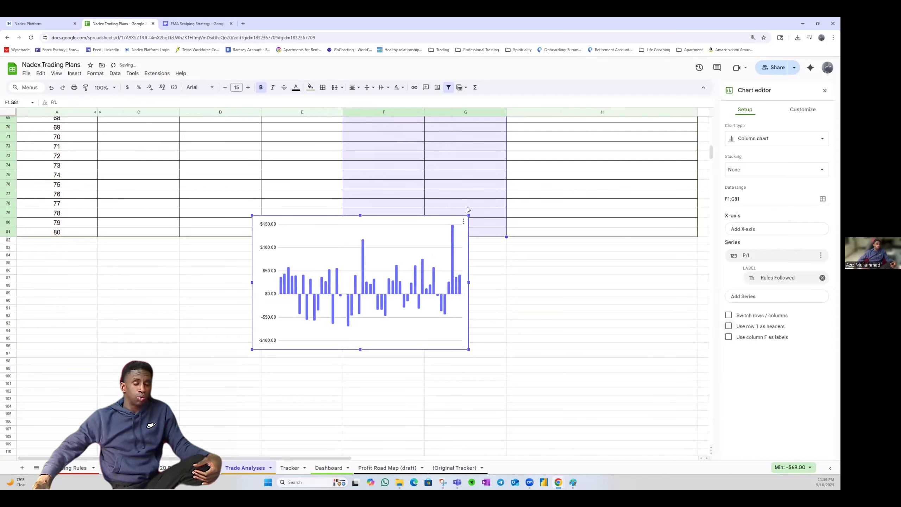
left_click(766, 145)
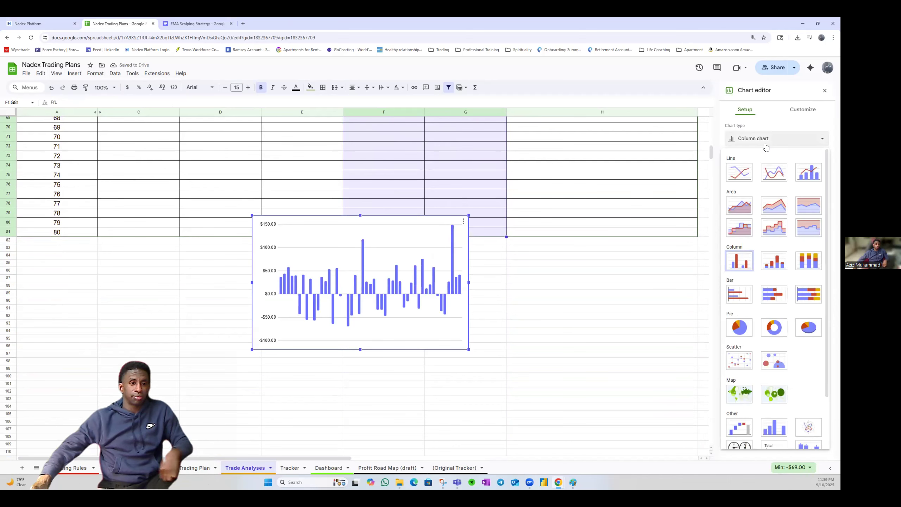
left_click(775, 263)
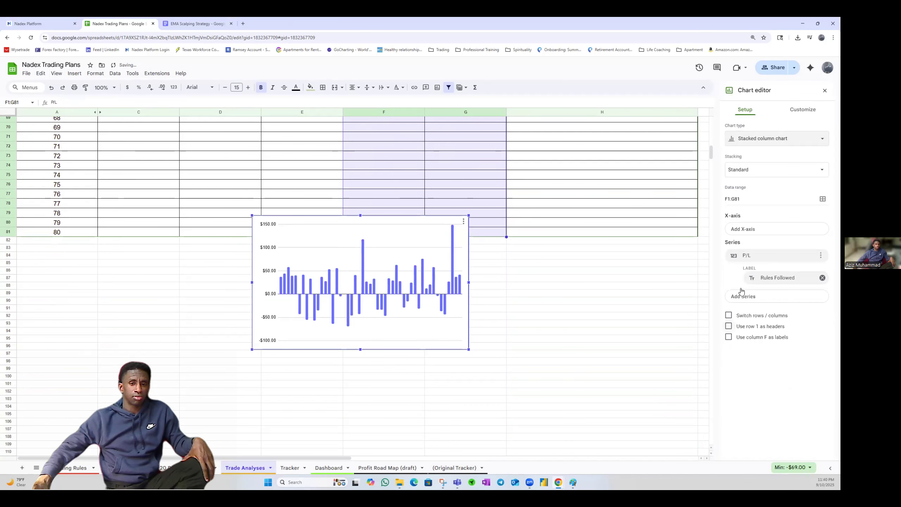
Try the stacked column chart with rows and columns switched and without row 1 used as headers
left_click(728, 315)
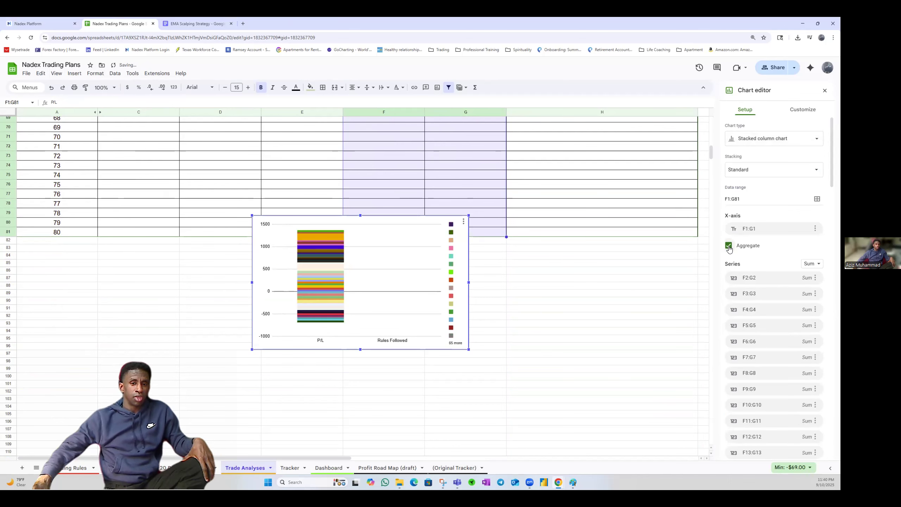
scroll(741, 338, "down", 10)
scroll(741, 337, "down", 5)
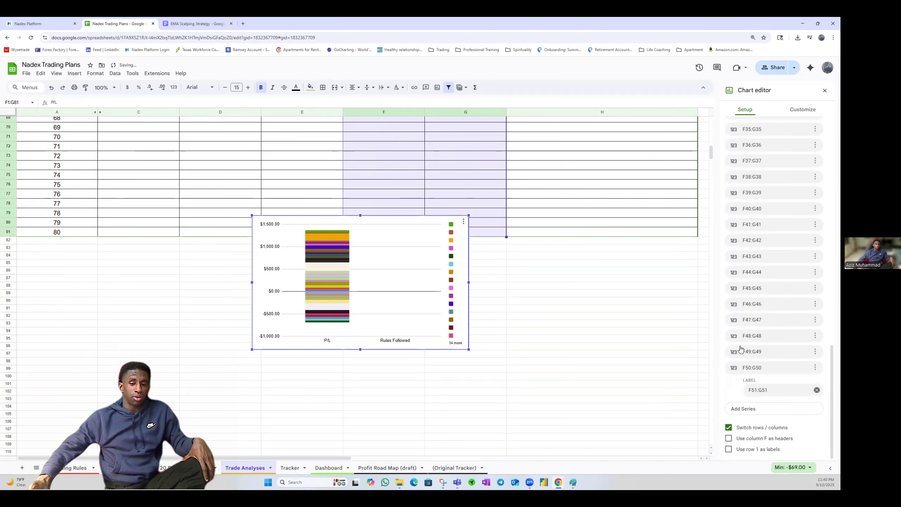
left_click(731, 427)
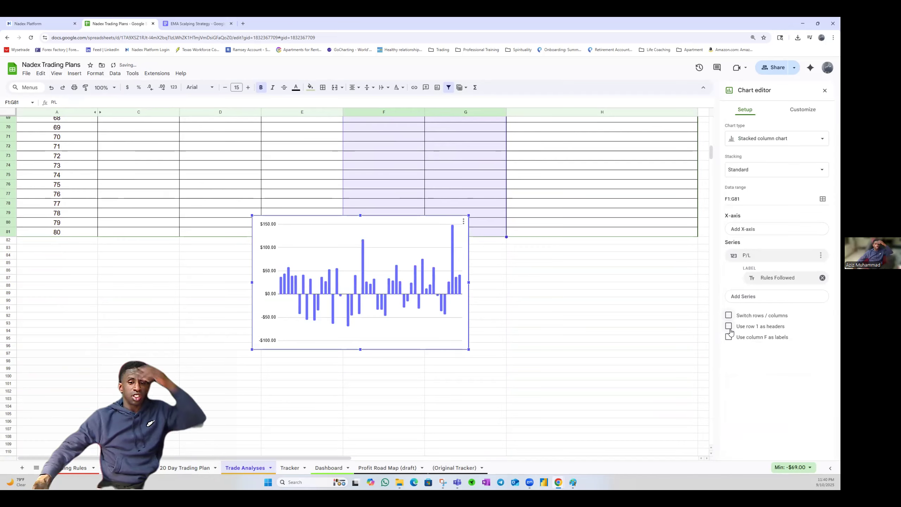
scroll(631, 305, "up", 9)
scroll(628, 305, "up", 10)
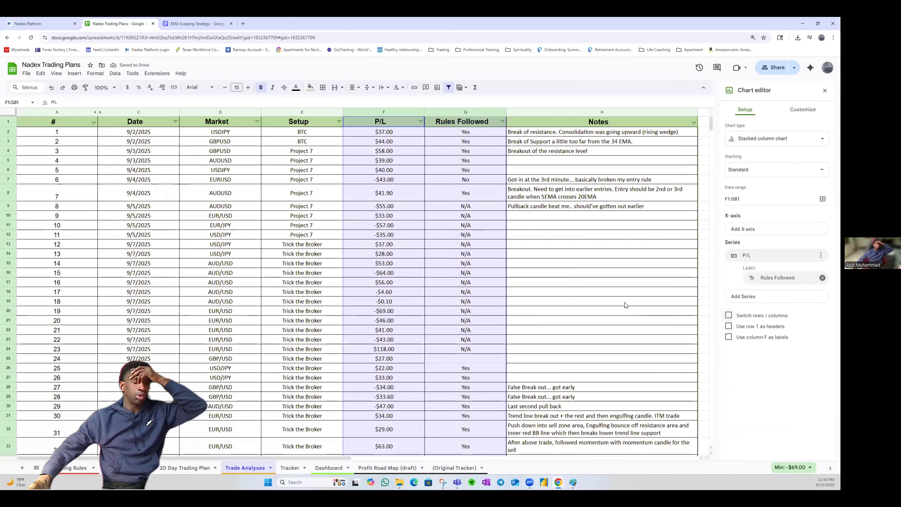
scroll(646, 312, "down", 15)
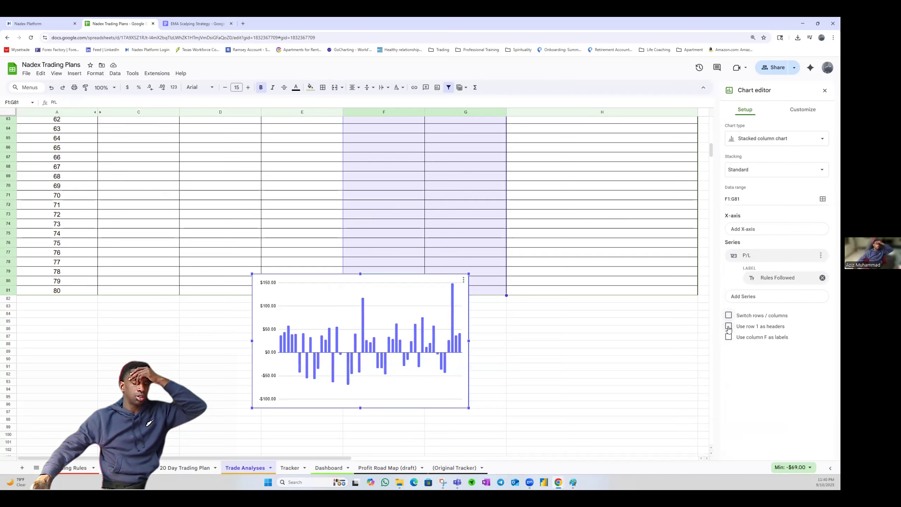
left_click(728, 326)
left_click(729, 316)
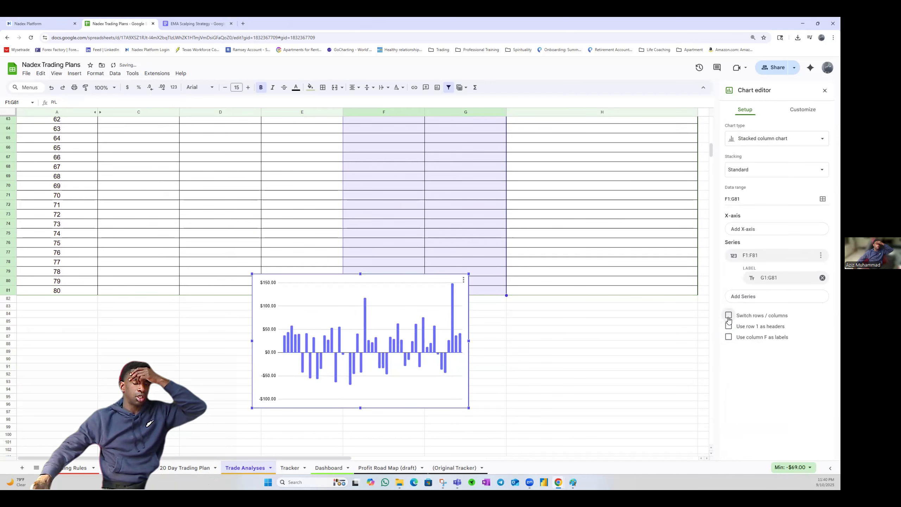
left_click(728, 322)
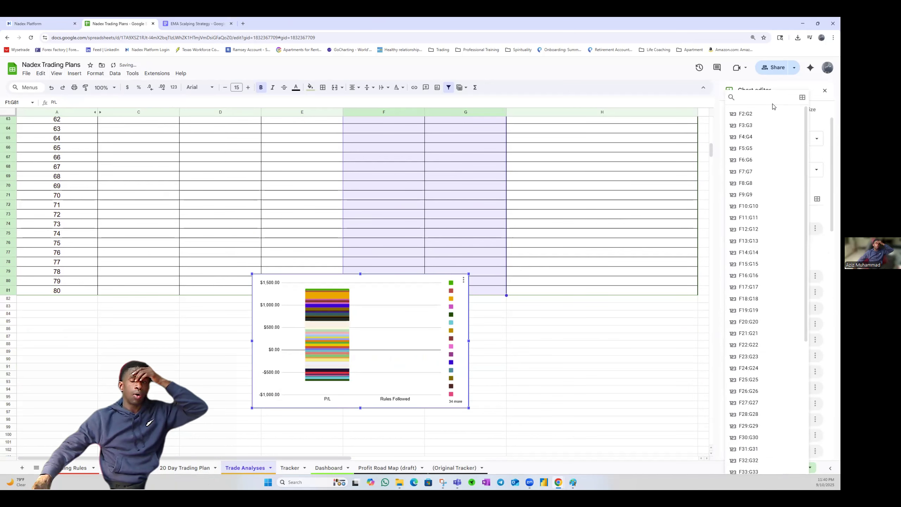
Close the chart editor and delete the stacked column chart from the Trade Analyses sheet
left_click(825, 90)
left_click(825, 90)
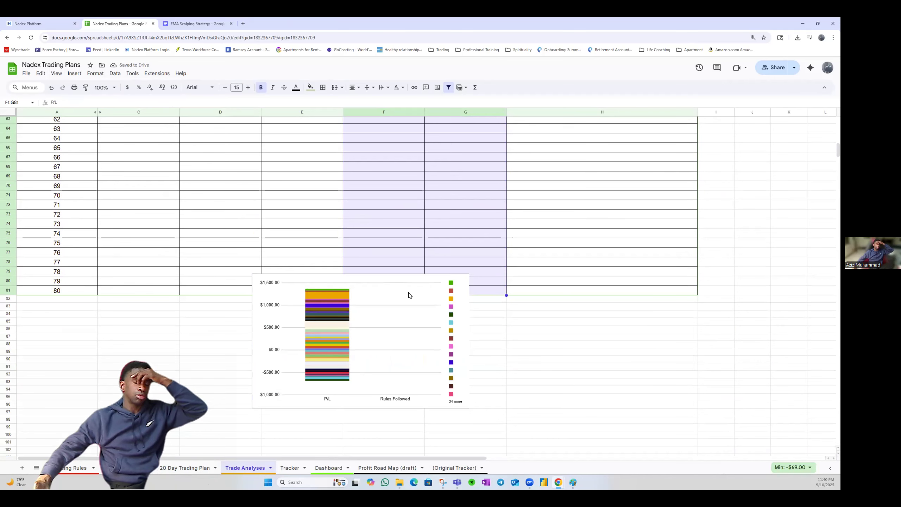
left_click(378, 300)
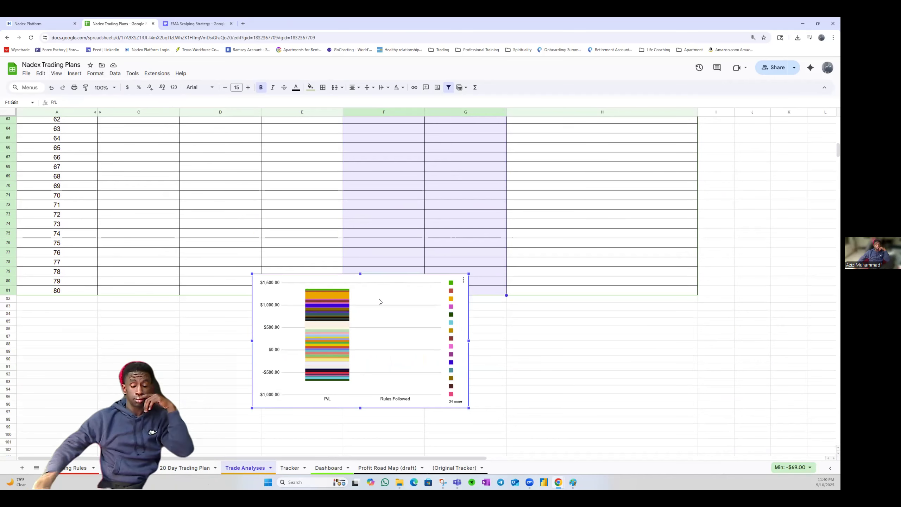
key("Delete")
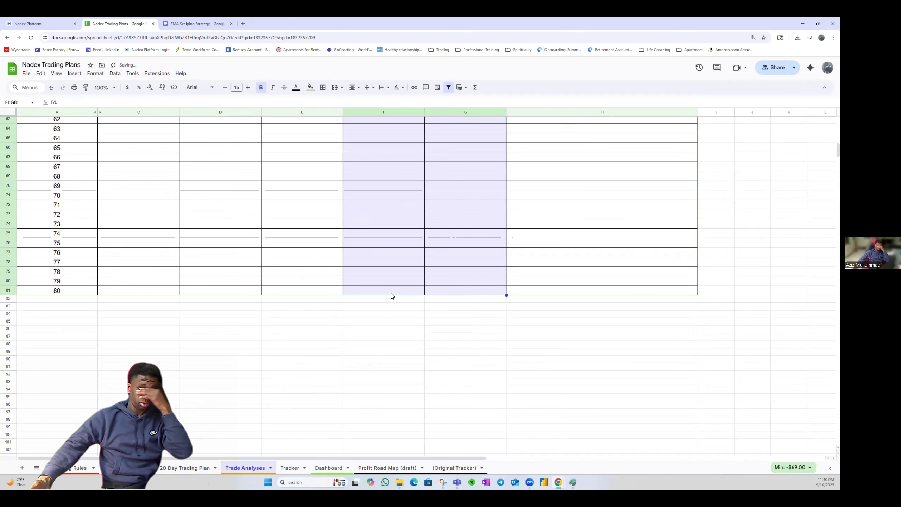
Copy the formatting of trade 24's P/L cell (F25) onto its blank Rules Followed cell (G25)
scroll(391, 296, "up", 15)
scroll(391, 294, "up", 3)
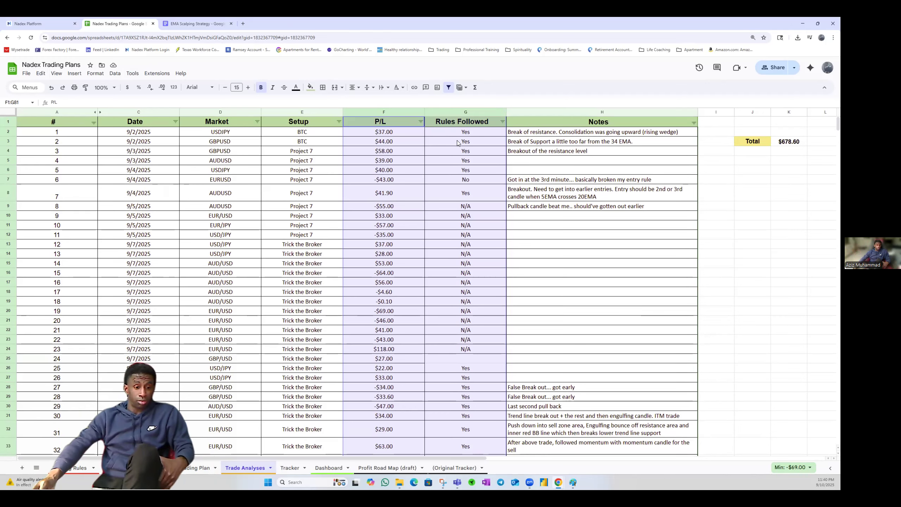
left_click(400, 359)
left_click(85, 87)
left_click(464, 358)
left_click(406, 358)
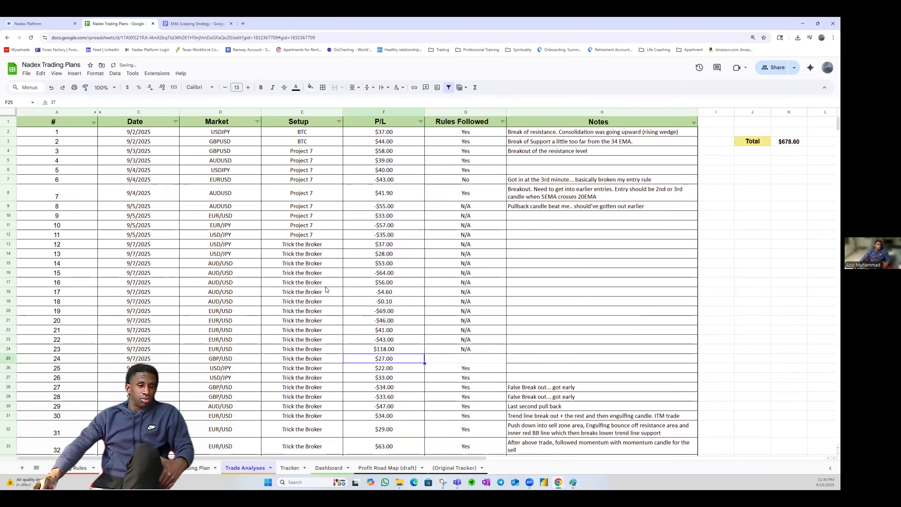
left_click(455, 359)
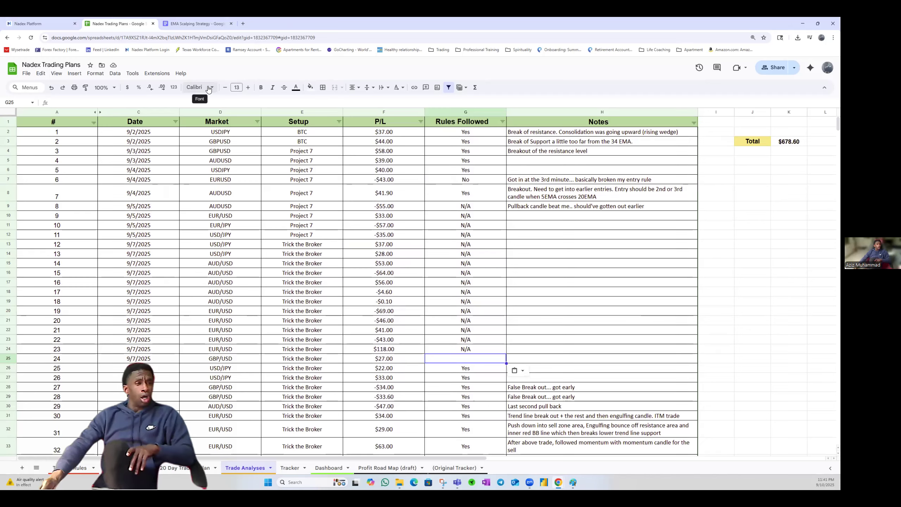
left_click_drag(403, 133, 461, 376)
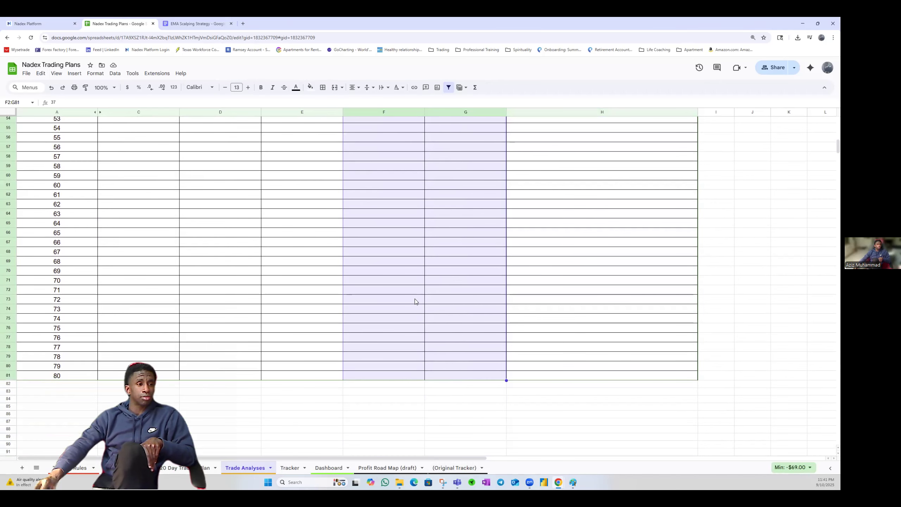
left_click(95, 73)
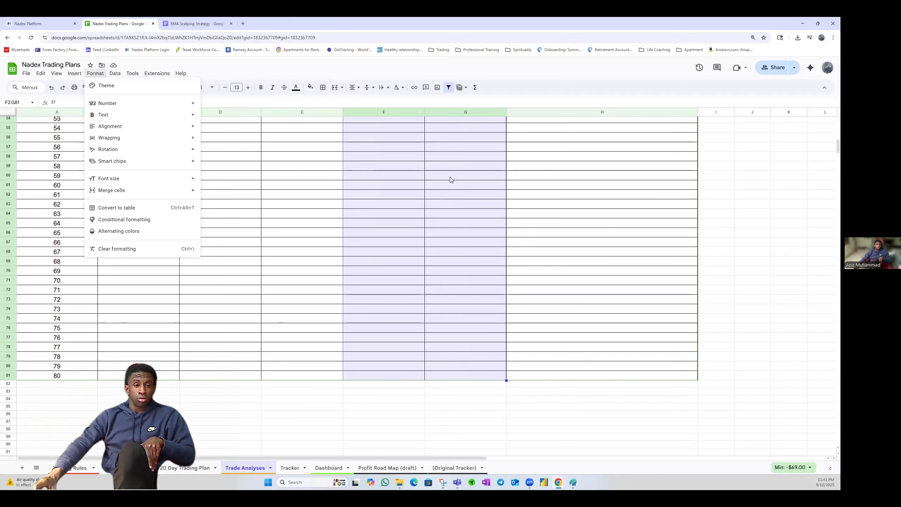
scroll(450, 179, "up", 5)
scroll(390, 133, "up", 5)
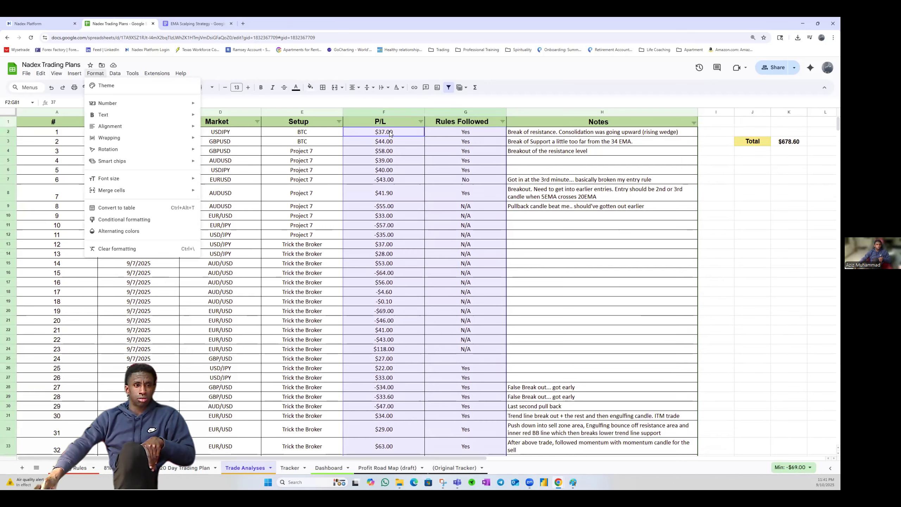
left_click_drag(390, 132, 439, 134)
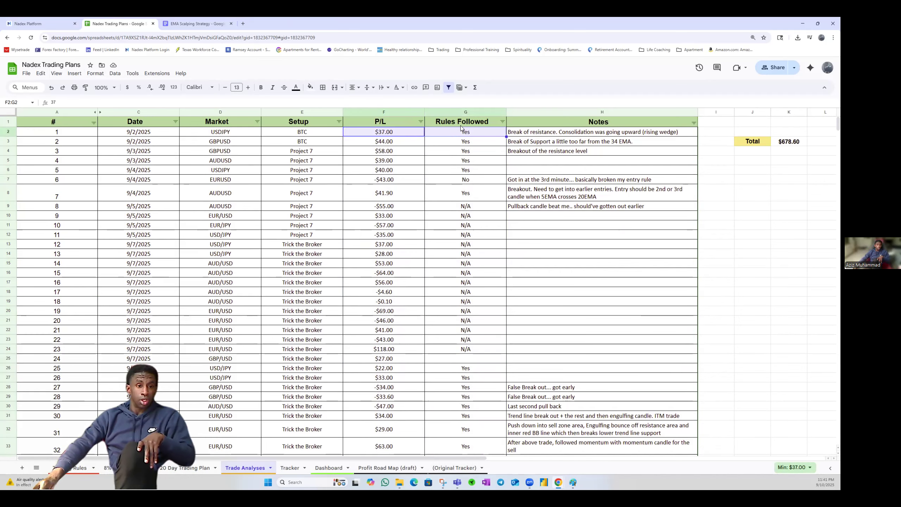
left_click(467, 161)
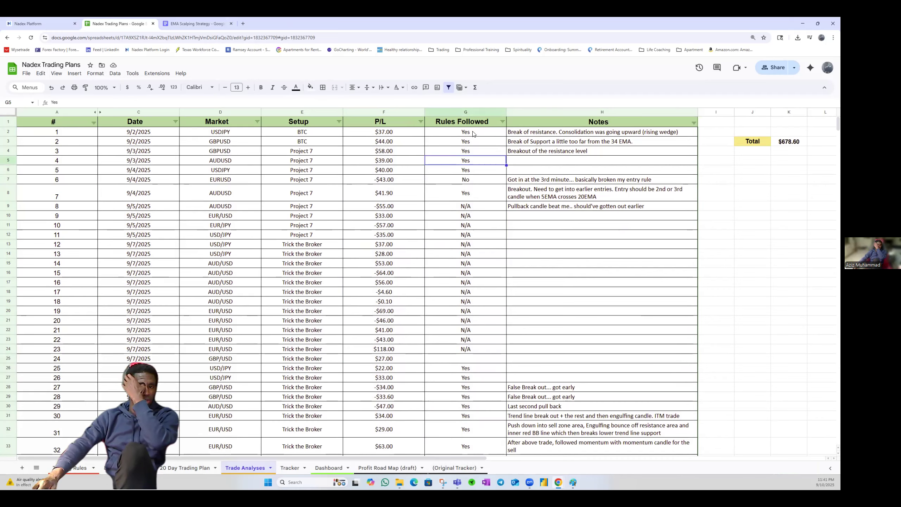
Remove the pie chart covering the Tracker's Trades Placed table and select the Profit values in G8:G66
left_click(290, 468)
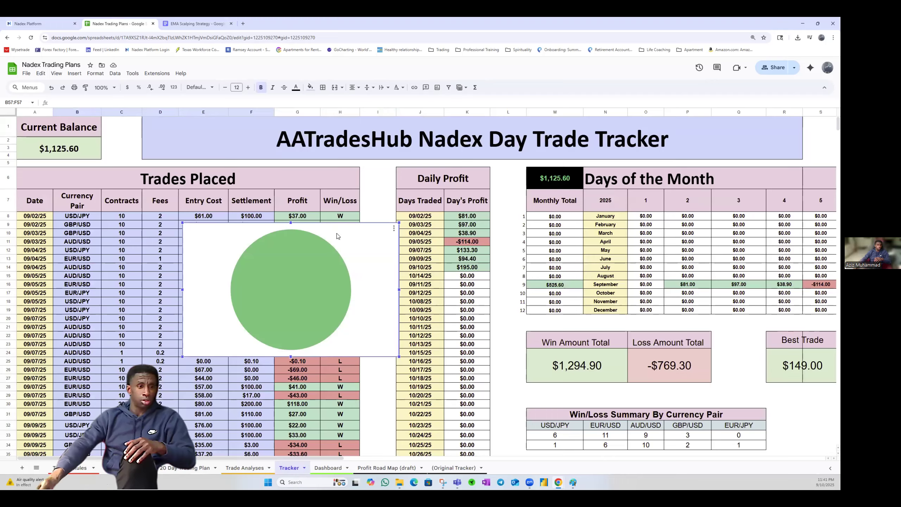
scroll(305, 302, "down", 10)
left_click(304, 304, "shift")
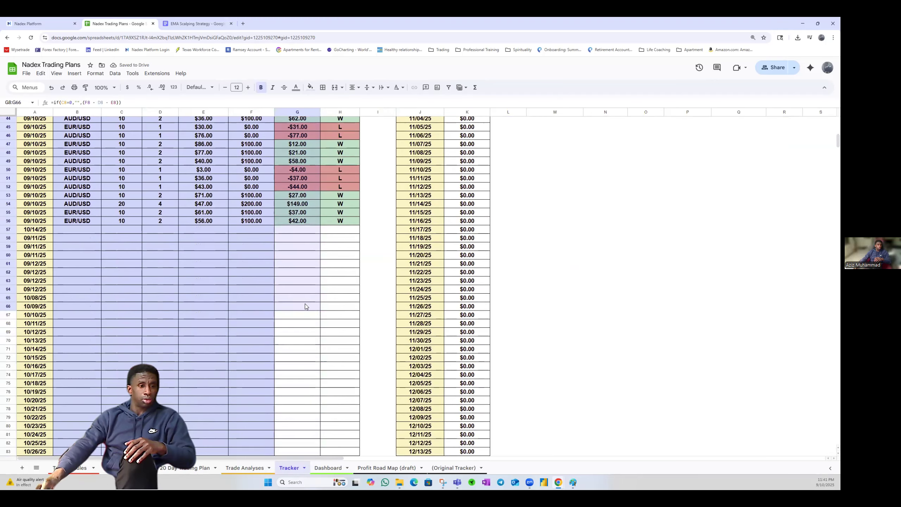
scroll(305, 303, "up", 9)
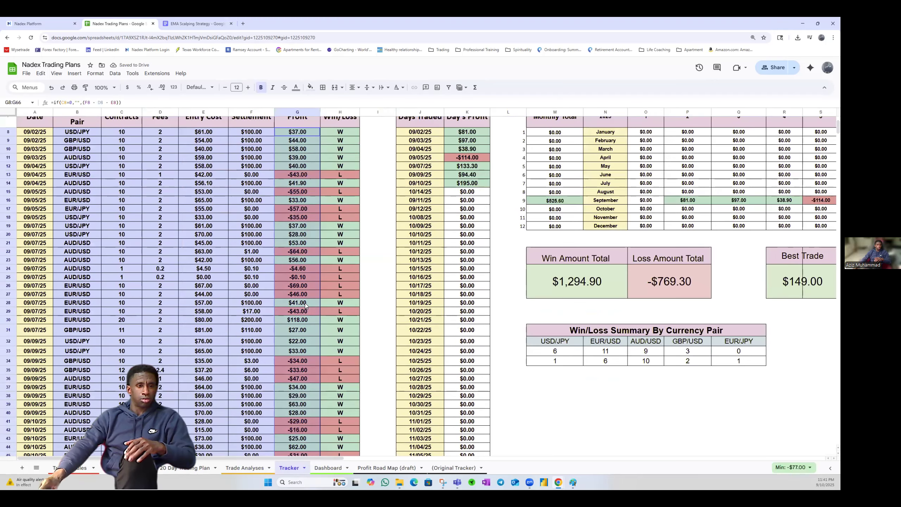
Select the Tracker's Day's Profit values in K8:K14, look through the neighbouring sheets and return to Trade Analyses
scroll(451, 160, "up", 1)
left_click_drag(461, 164, 465, 217)
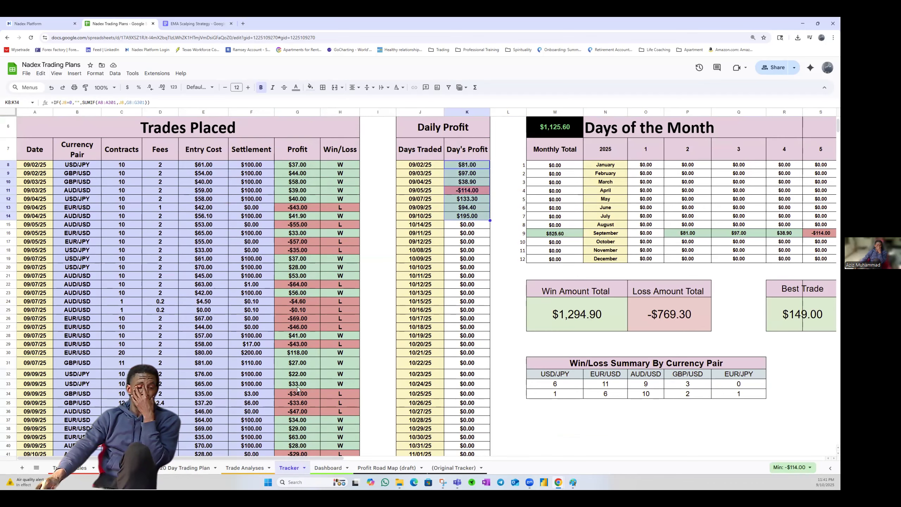
left_click(325, 467)
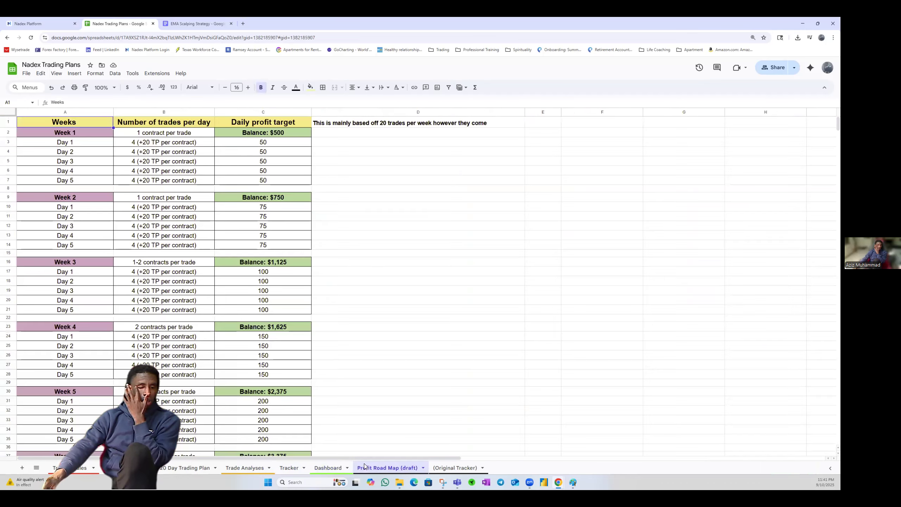
left_click(367, 468)
left_click(283, 470)
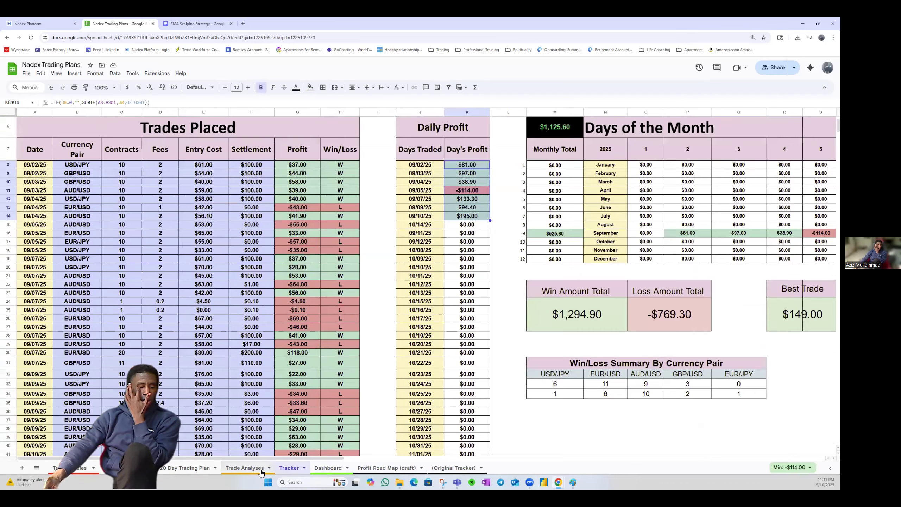
left_click(252, 470)
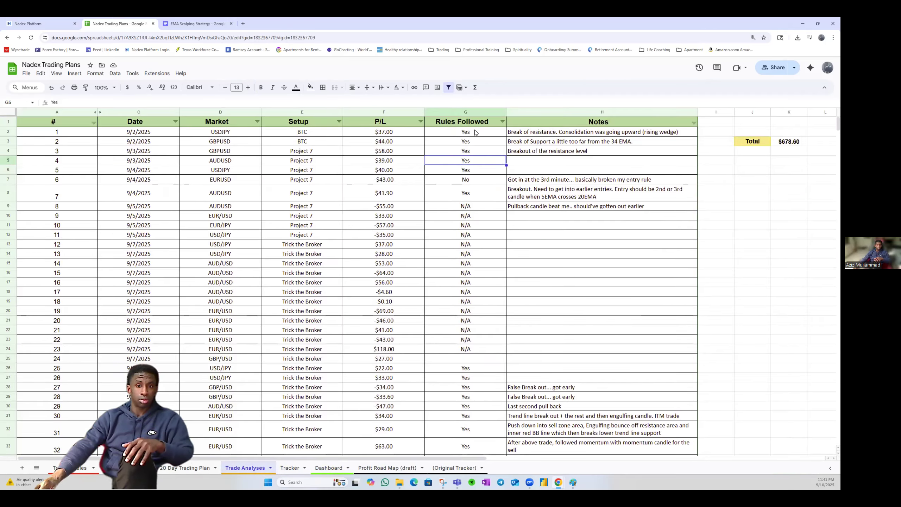
Insert a pie chart counting the Rules Followed values (G1:G81), shift it slightly over the table, and delete it
left_click_drag(466, 121, 471, 344)
left_click(95, 74)
mouse_move(73, 74)
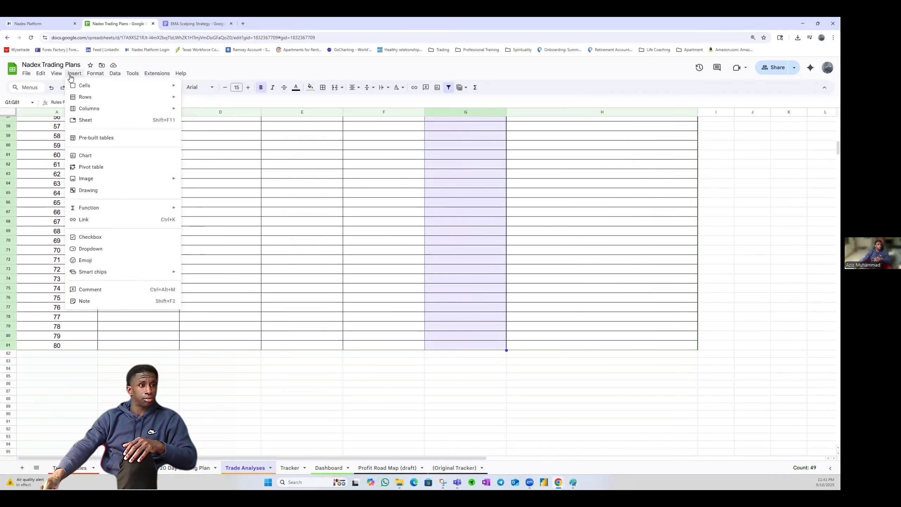
left_click(84, 157)
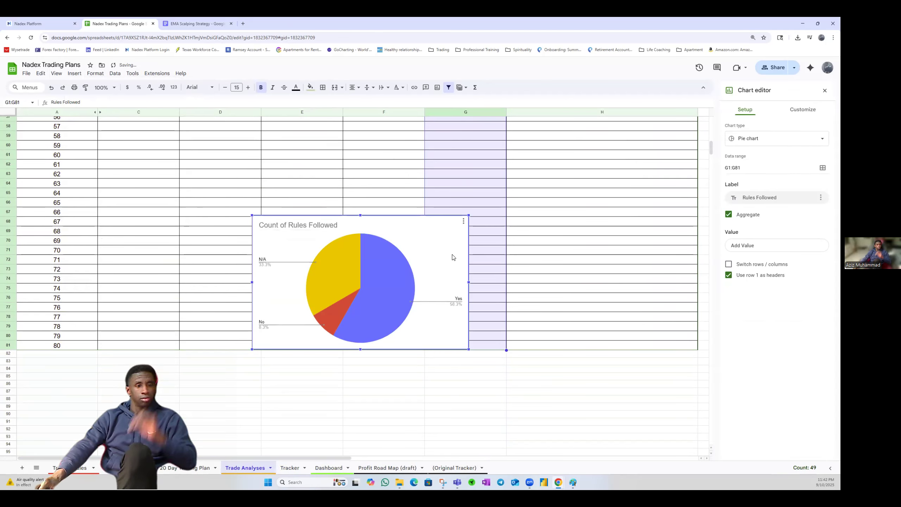
left_click_drag(451, 246, 452, 262)
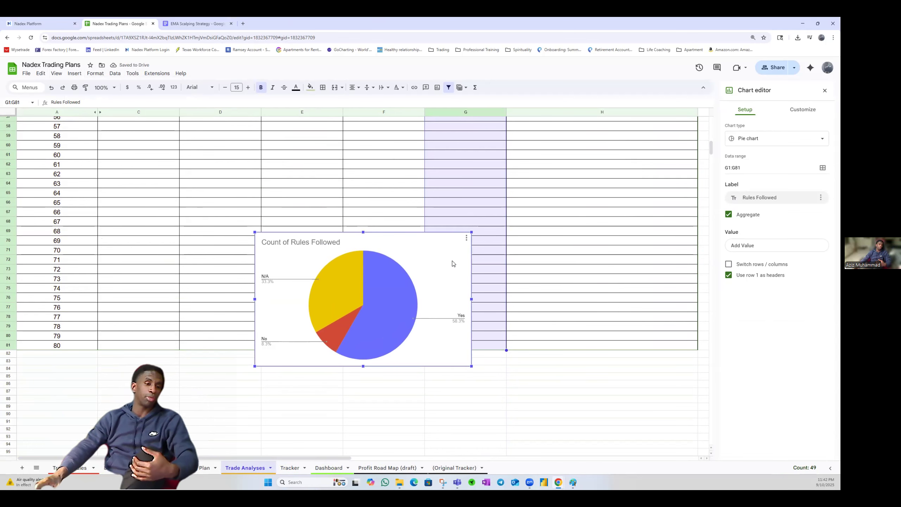
left_click_drag(452, 264, 470, 268)
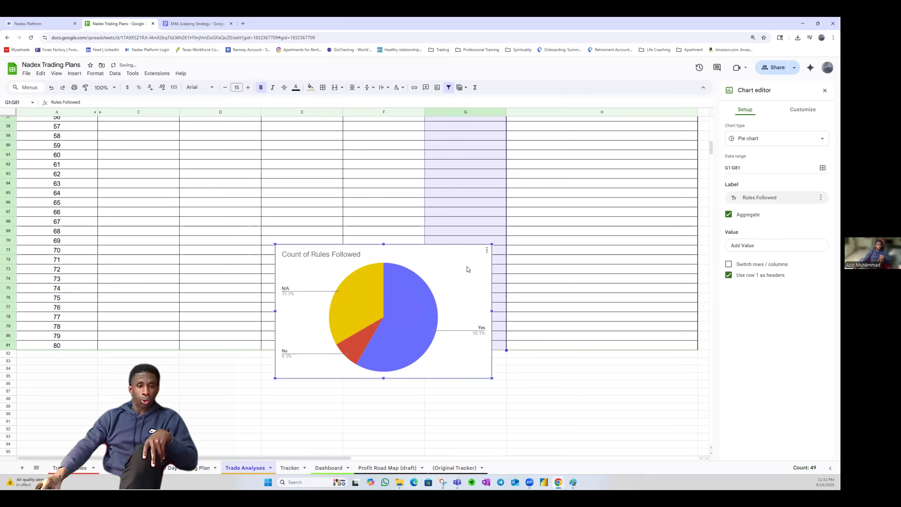
key("Delete")
scroll(467, 269, "up", 5)
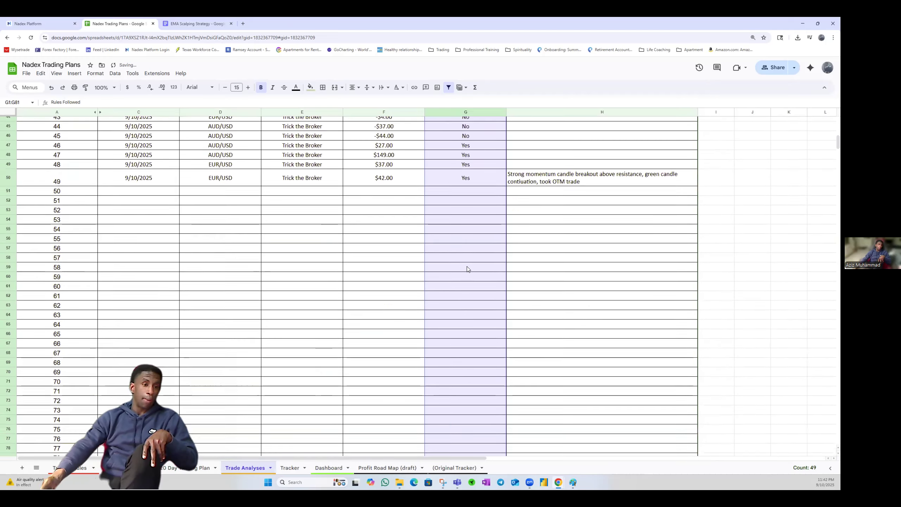
Review the Trade Analyses entries, comparing the Setup, P/L and Rules Followed columns across the logged trades
scroll(467, 269, "up", 8)
scroll(466, 269, "up", 4)
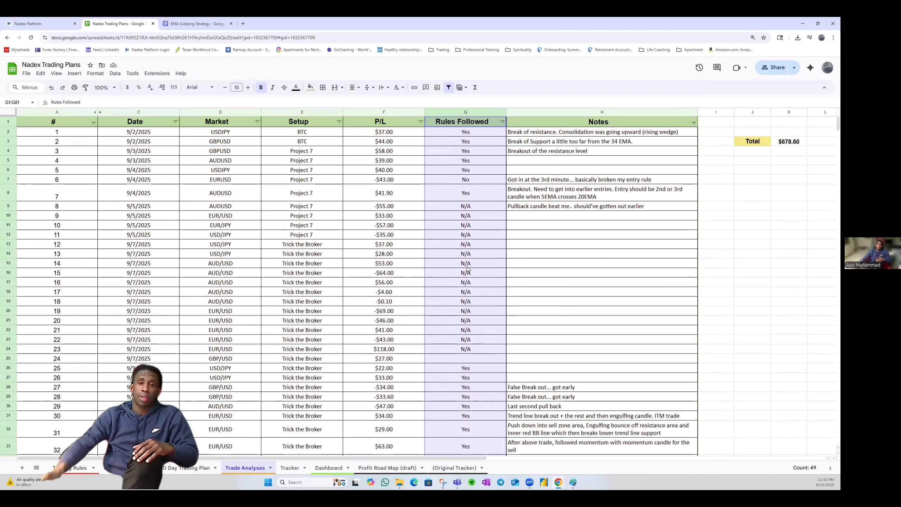
left_click(309, 160)
left_click_drag(302, 121, 383, 133)
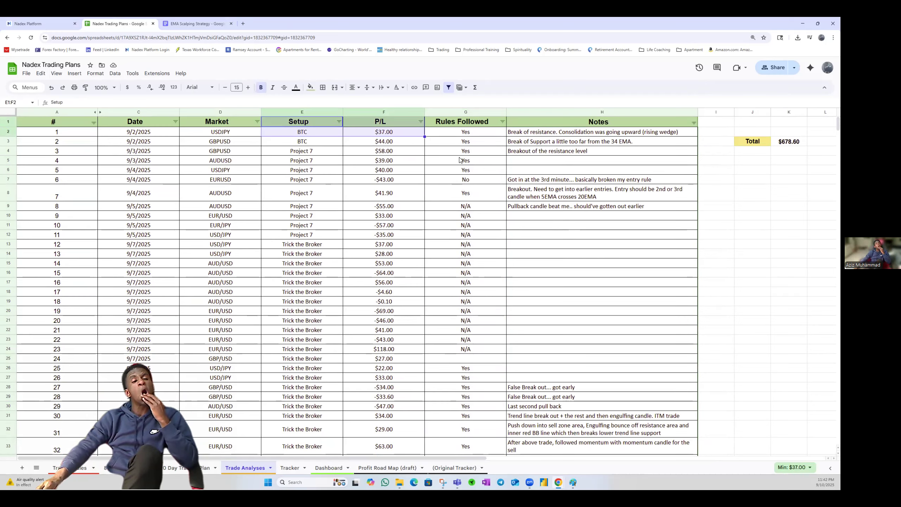
scroll(366, 241, "down", 5)
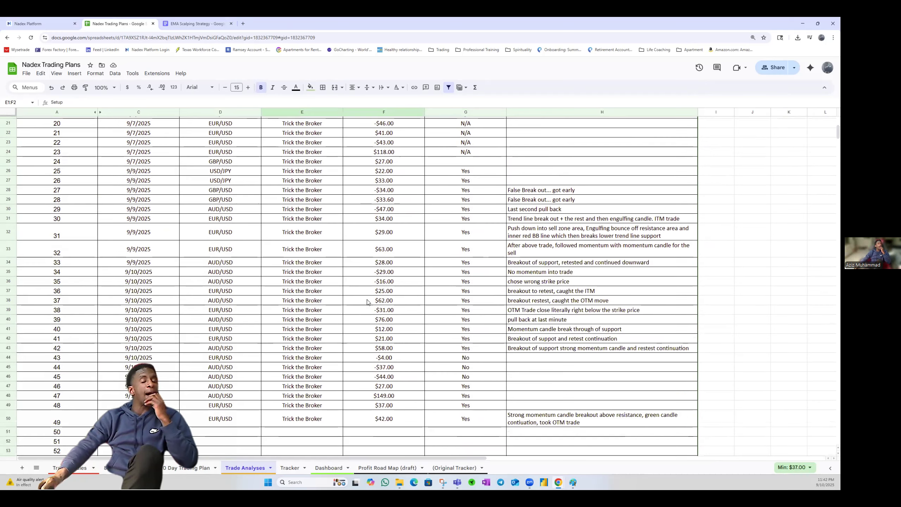
scroll(367, 302, "down", 1)
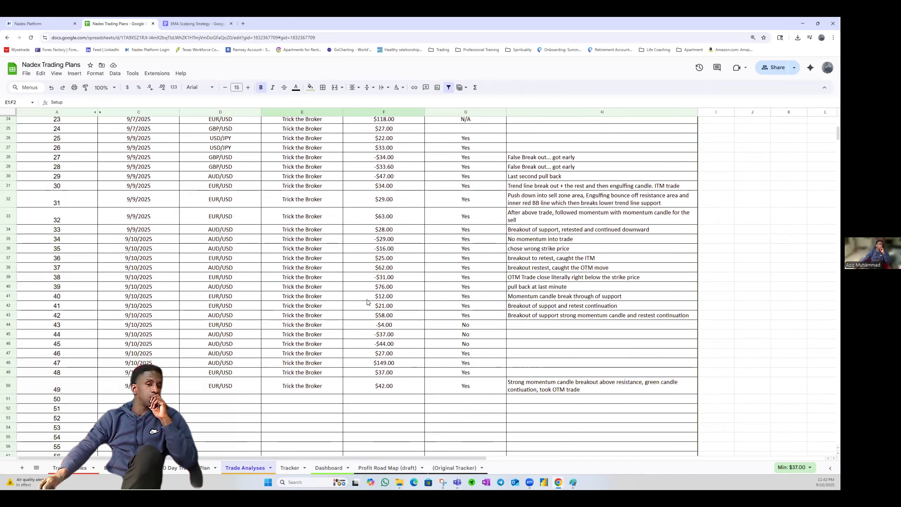
scroll(367, 302, "up", 5)
scroll(440, 306, "up", 1)
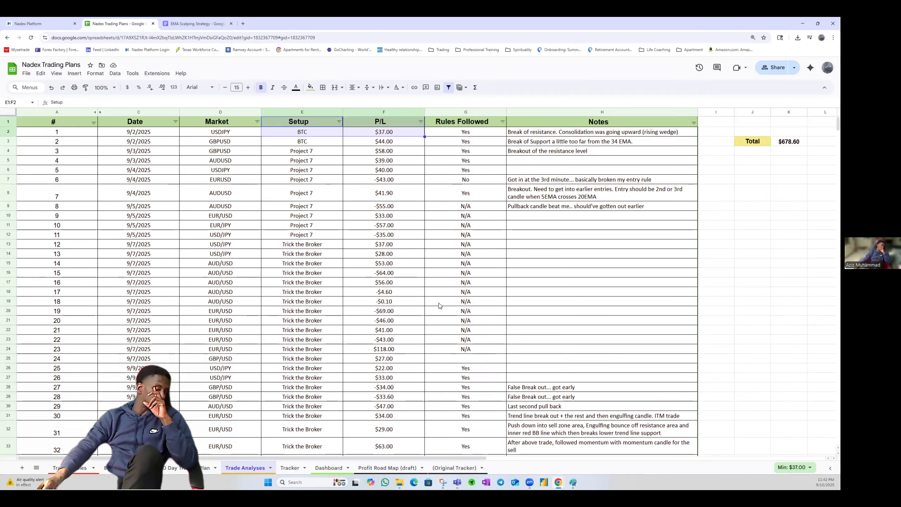
Select empty cell J8 below the Total label on the Trade Analyses sheet
left_click_drag(393, 457, 543, 443)
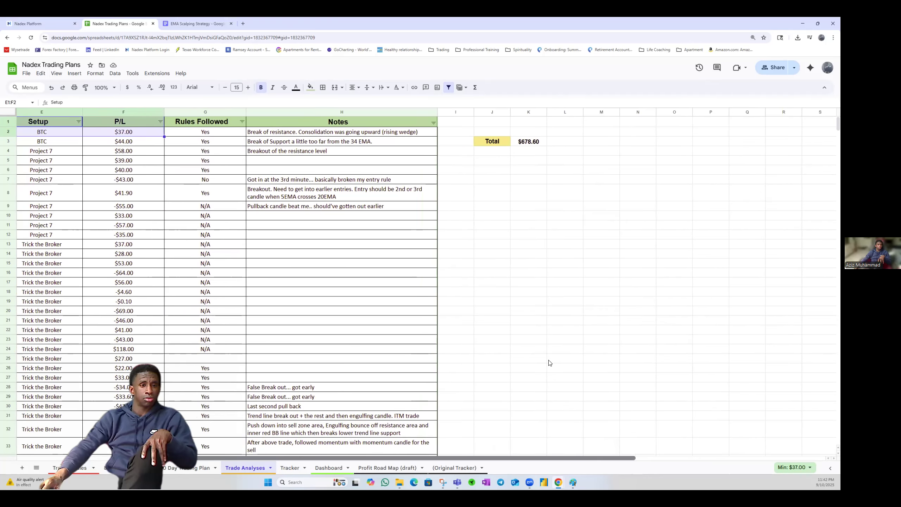
left_click(496, 209)
left_click(499, 189)
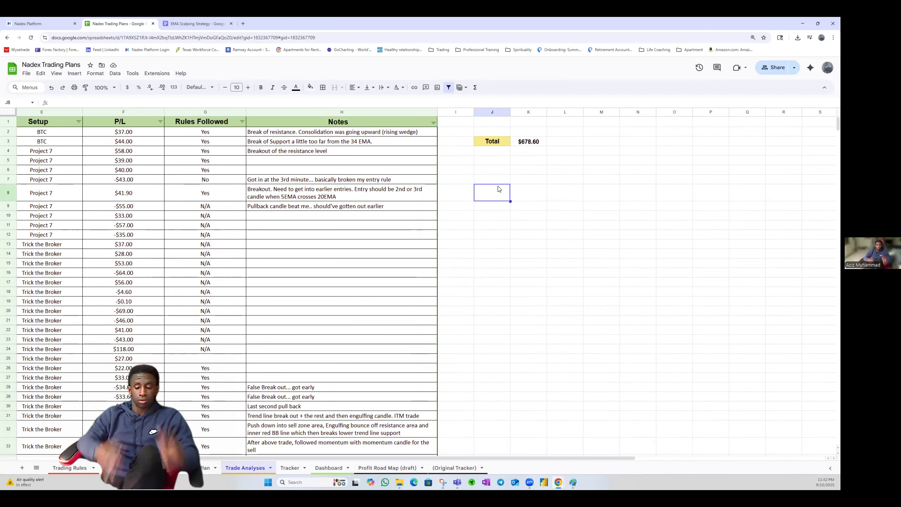
type("=H3:H5")
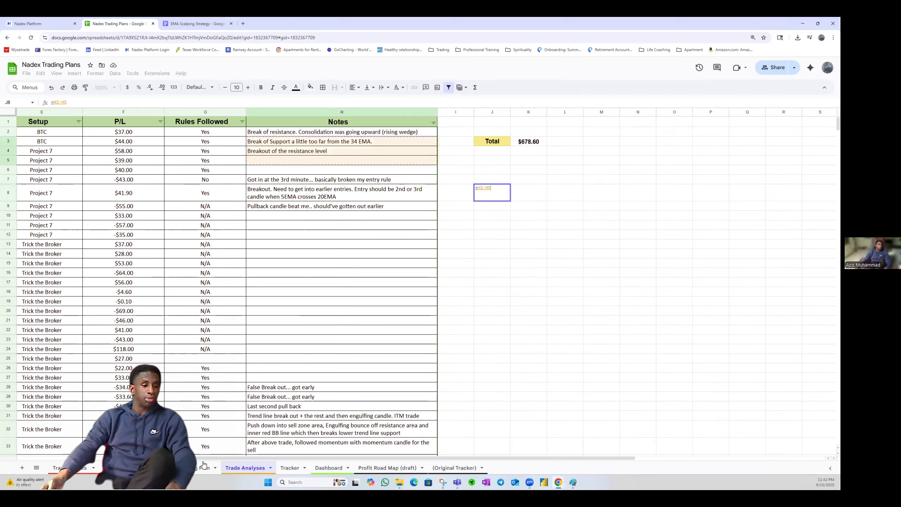
left_click(296, 468)
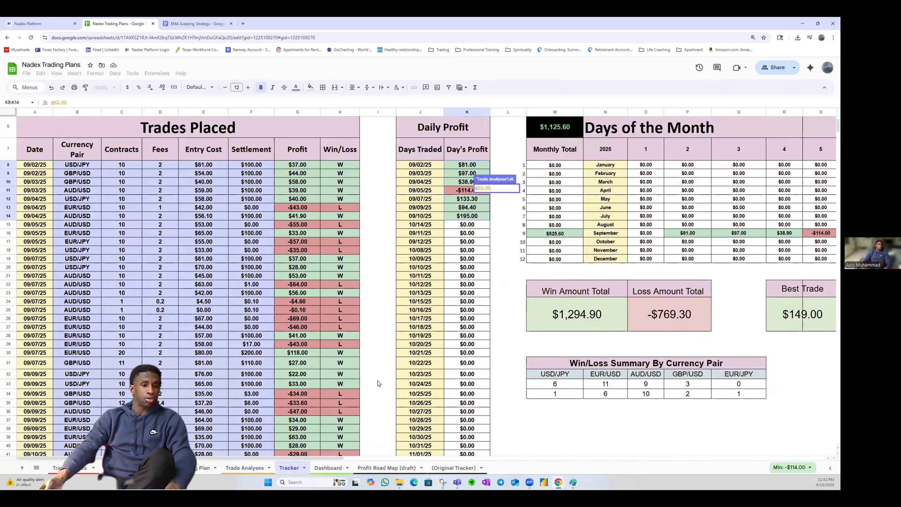
left_click(562, 384)
key("Escape")
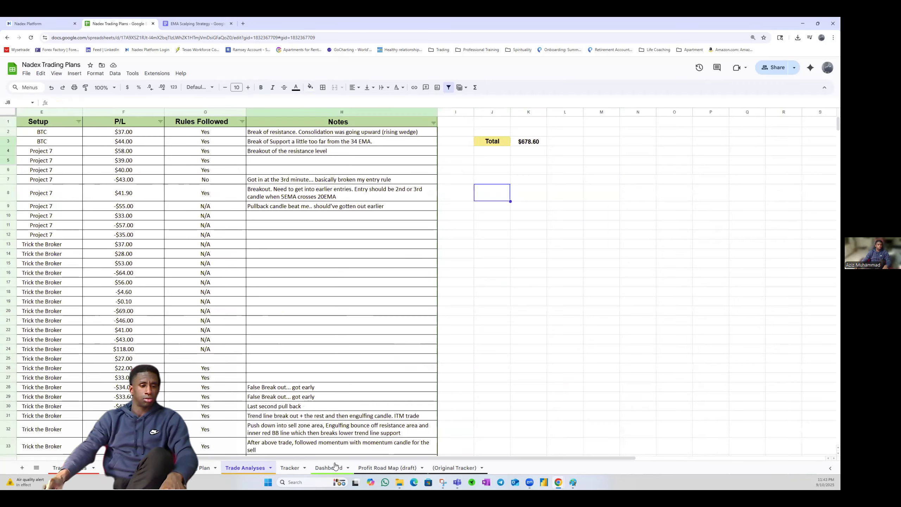
Copy the COUNTIFS formula for USD/JPY wins from cell M33 of the Tracker's Win/Loss Summary By Currency Pair
left_click(289, 467)
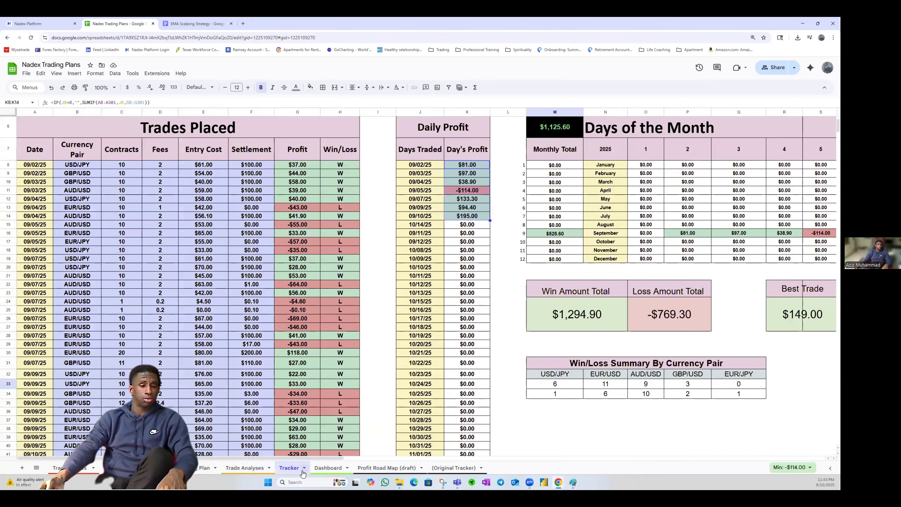
double_click(560, 385)
key("ctrl+a")
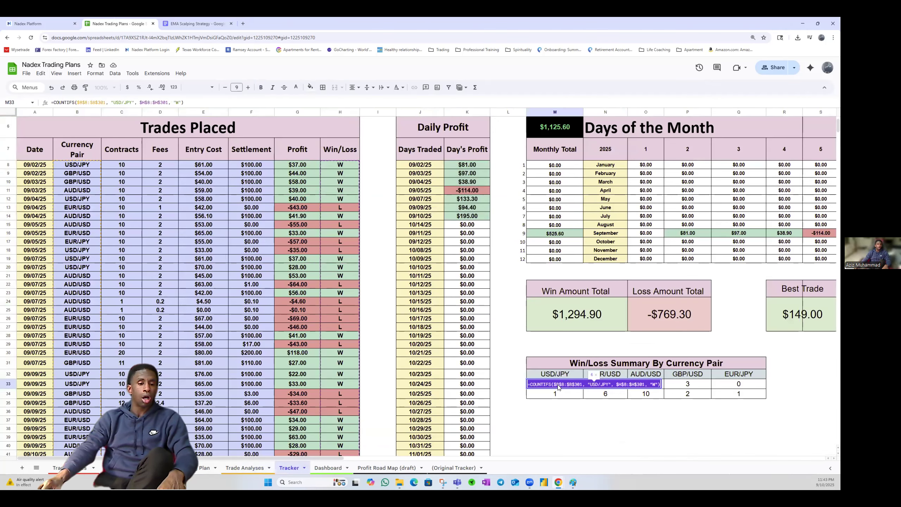
right_click(559, 386)
left_click(589, 261)
Paste the copied formula =COUNTIFS($B$8:$B$301, "USD/JPY", $H$8:$H$301, "W") into cell J8 of Trade Analyses
left_click(247, 468)
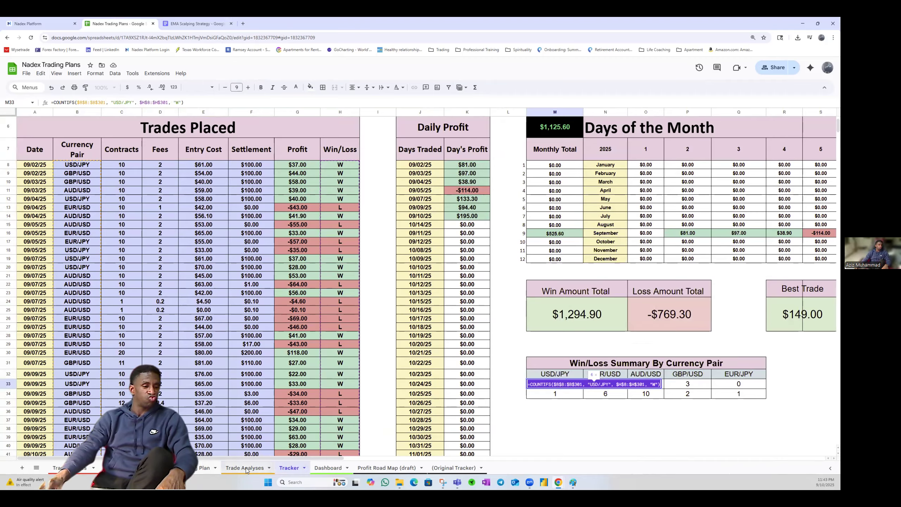
key("Return")
key("ctrl+v")
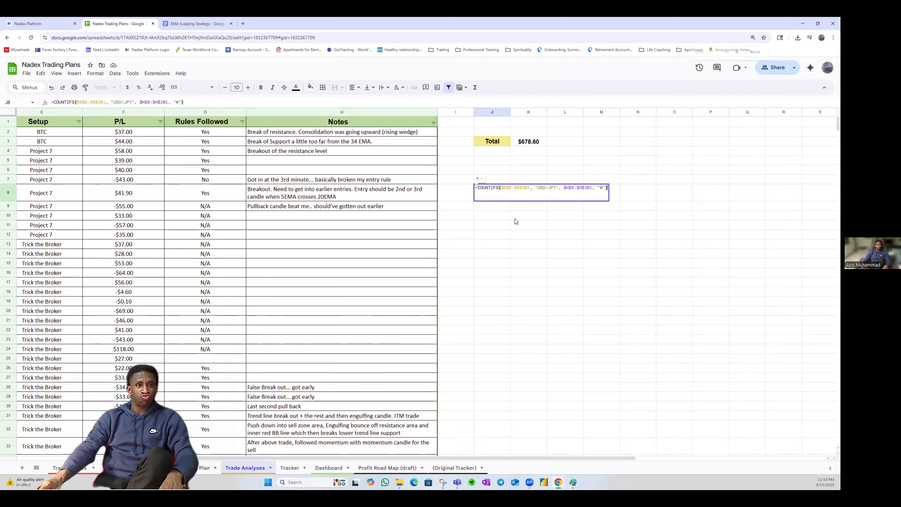
key("ctrl+plus")
key("ctrl+plus")
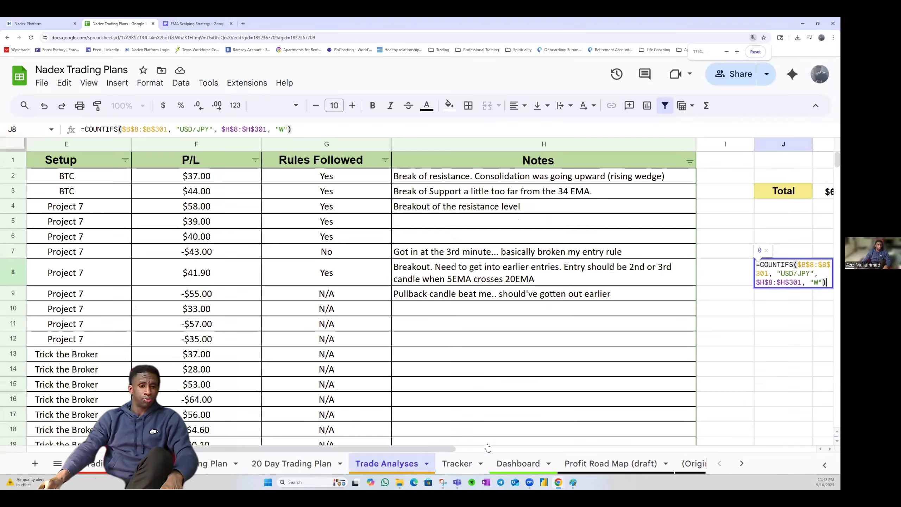
scroll(539, 438, "right", 6)
left_click(394, 273)
left_click(423, 330)
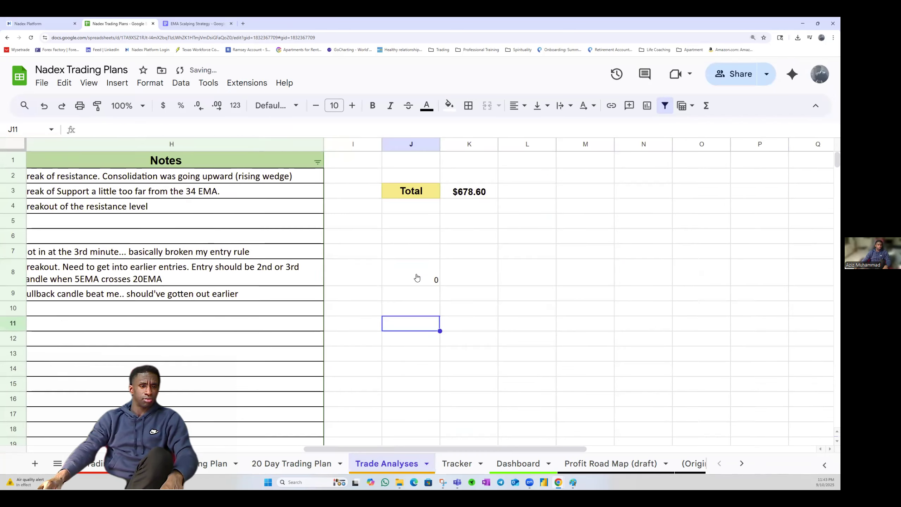
Enlarge the formula bar for J8's COUNTIFS formula, look at the Tracker sheet and return to Trade Analyses
double_click(417, 278)
left_click_drag(219, 137, 220, 159)
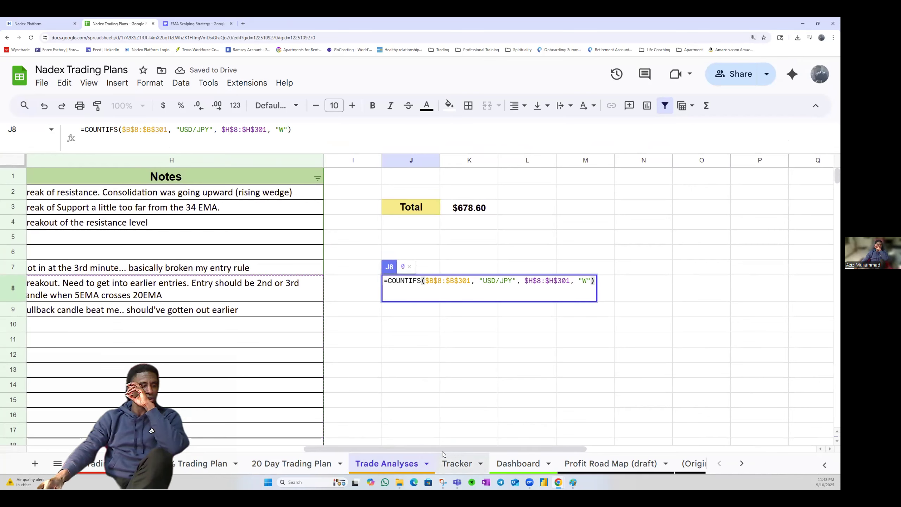
left_click(457, 463)
left_click(391, 463)
scroll(355, 302, "left", 10)
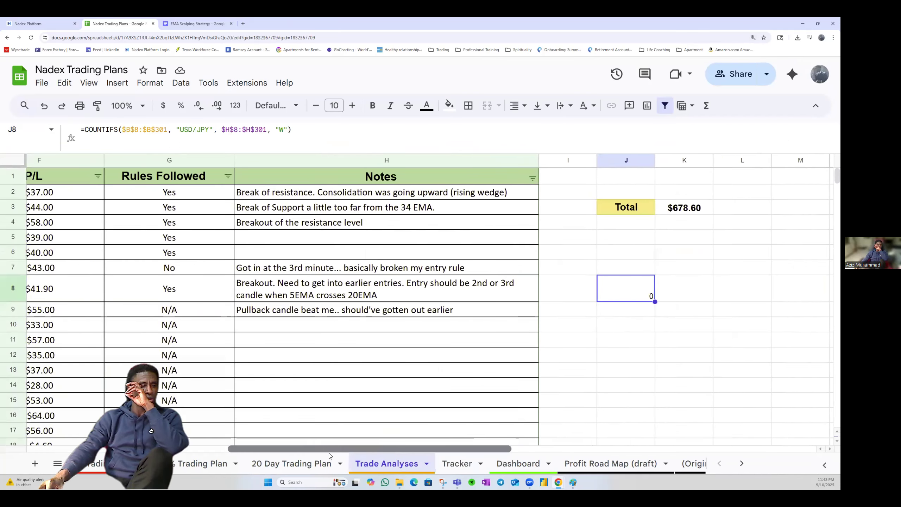
left_click(147, 131)
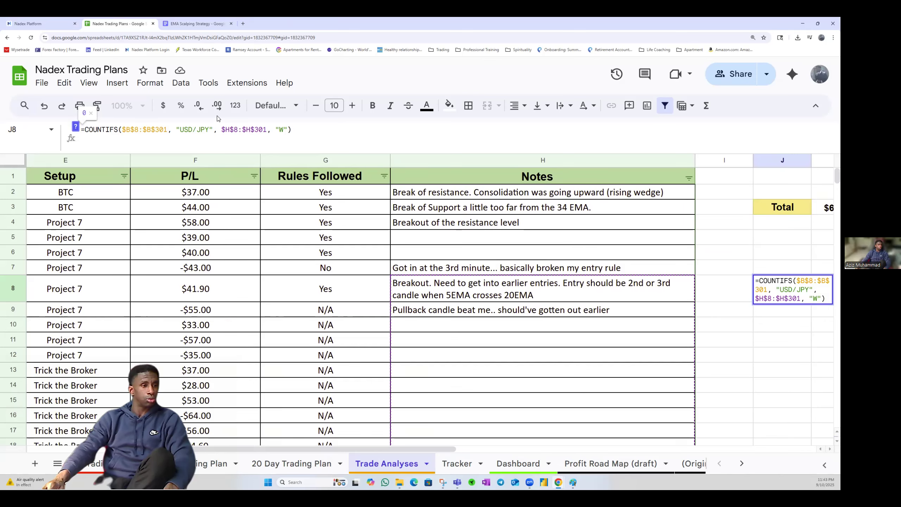
key("BackSpace")
key("BackSpace")
key("BackSpace")
key("BackSpace")
key("BackSpace")
key("BackSpace")
key("BackSpace")
key("BackSpace")
key("BackSpace")
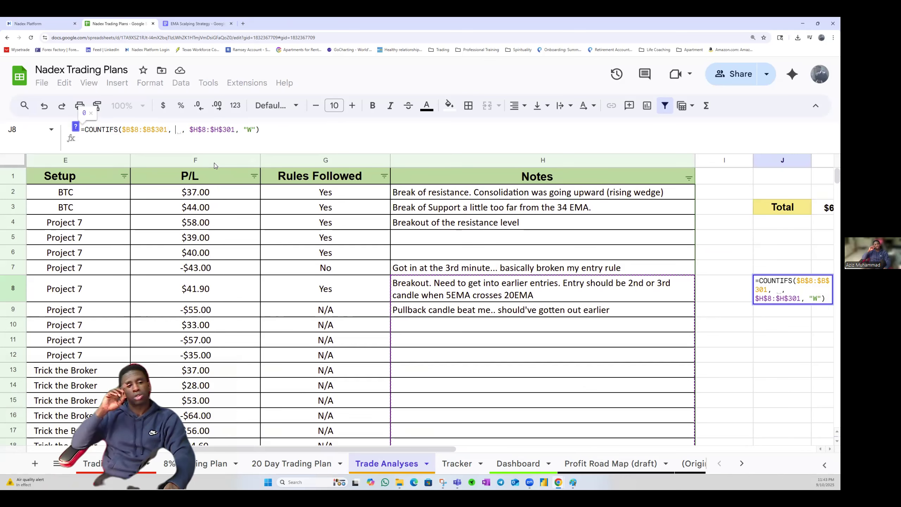
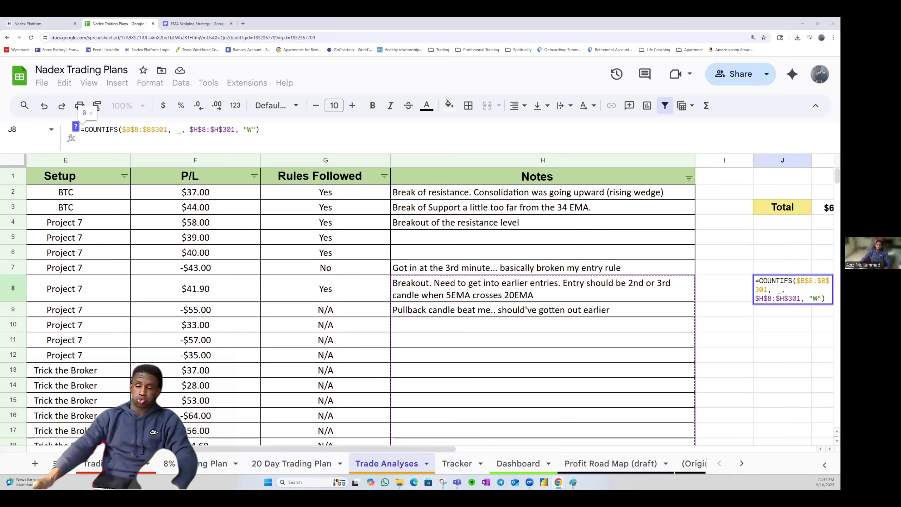
left_click(195, 207)
left_click_drag(196, 175, 325, 218)
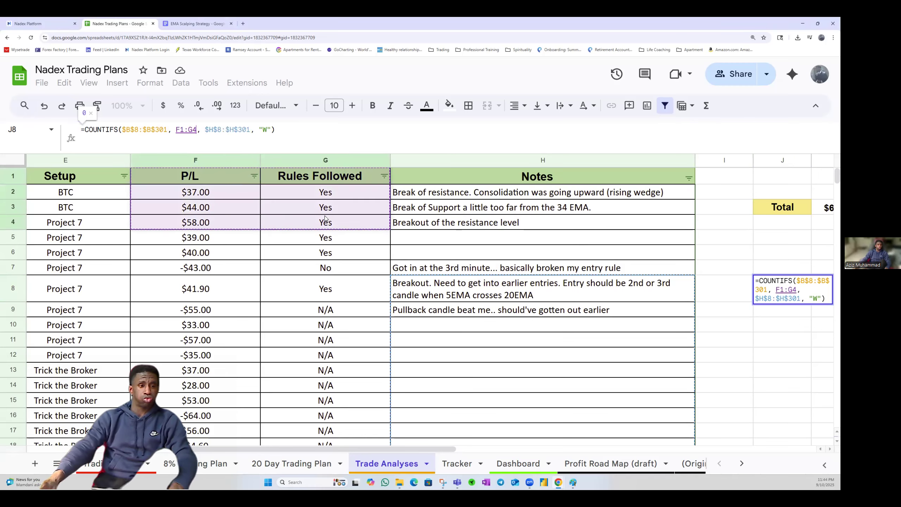
key("Escape")
Copy the P/L and Rules Followed data in F1:G81 and switch to the ChatGPT conversation
left_click_drag(226, 179, 347, 176)
left_click_drag(323, 196, 323, 196)
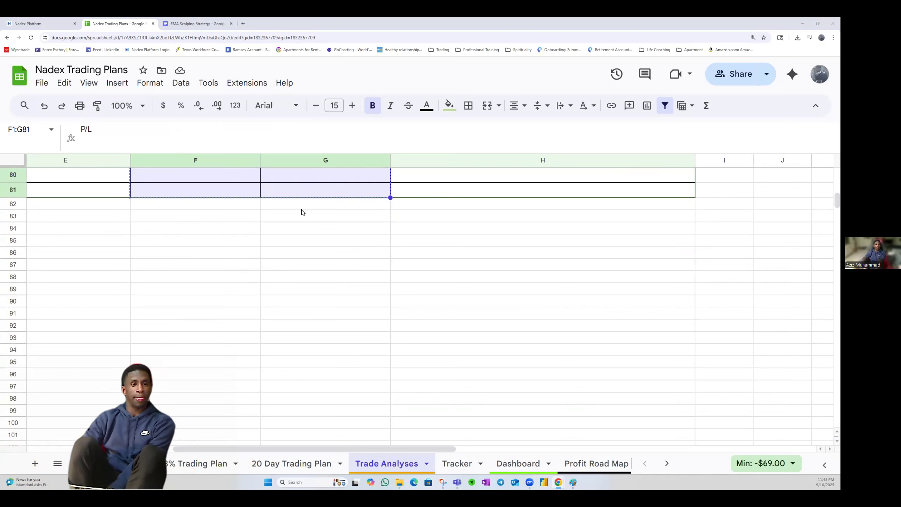
key("alt+Tab")
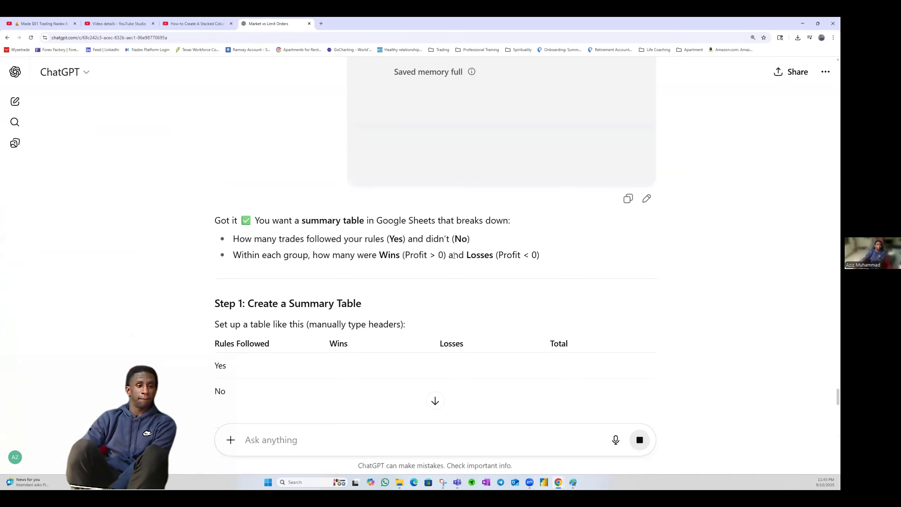
Read ChatGPT's summary table layout and COUNTIFS formulas for wins and losses by rules followed, and return to the Trade Analyses sheet
scroll(328, 221, "down", 3)
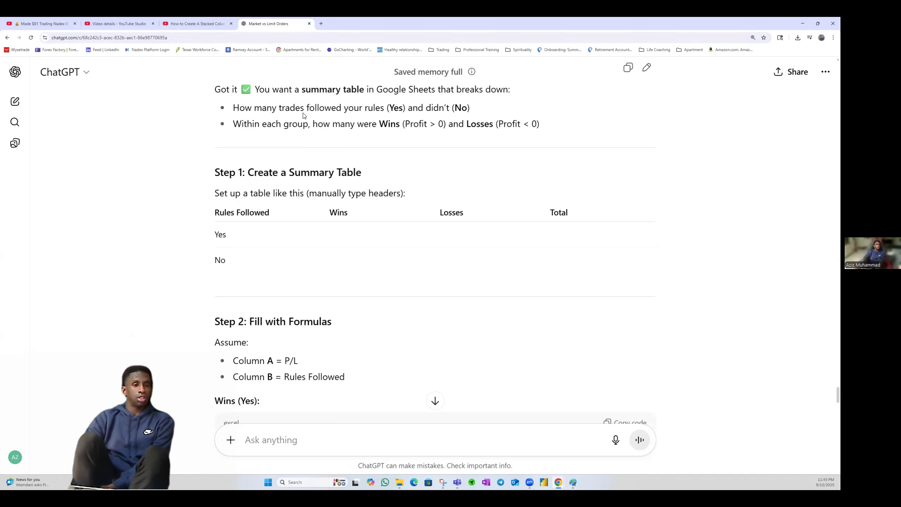
scroll(376, 160, "down", 5)
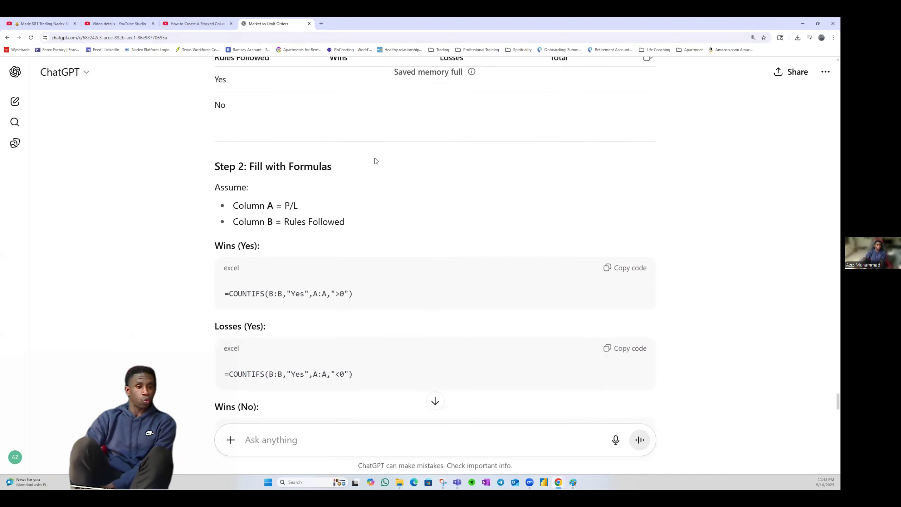
scroll(376, 161, "down", 2)
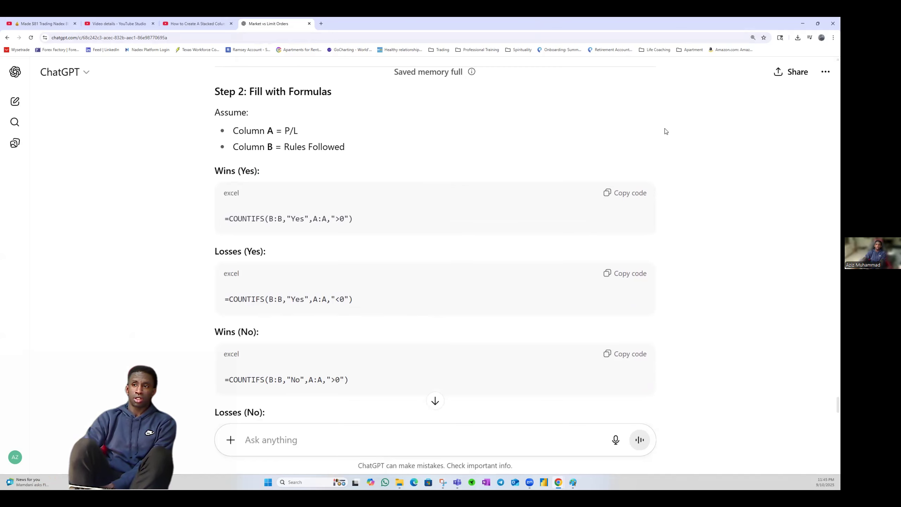
key("alt+Tab")
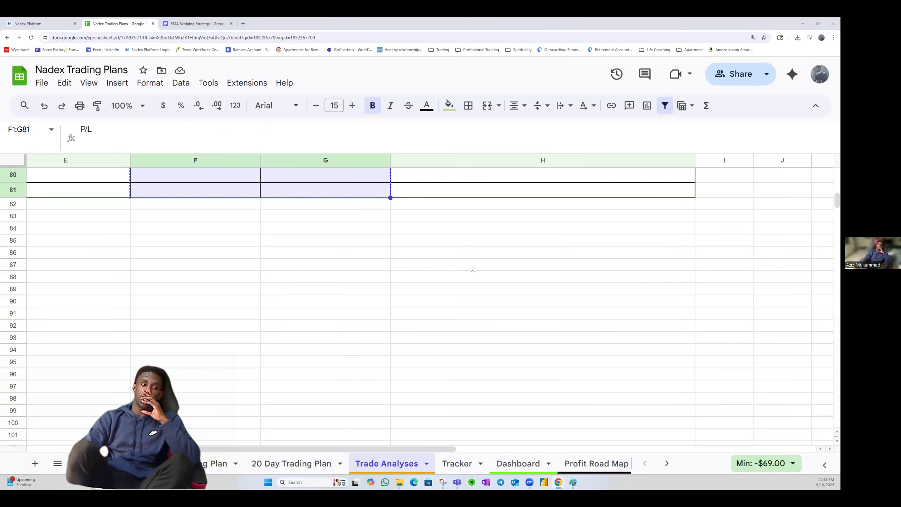
Enter the heading P/L in cell A84 below the trade table on Trade Analyses
left_click(408, 288)
scroll(228, 423, "up", 5)
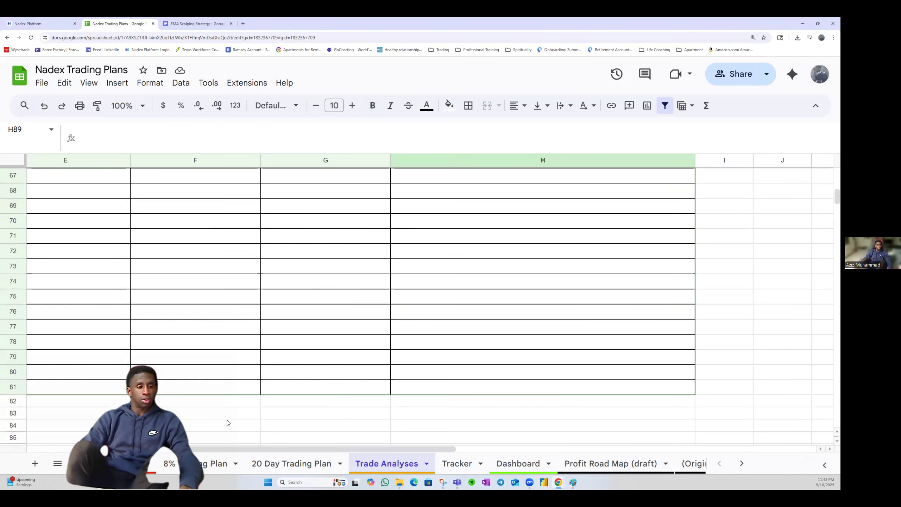
left_click_drag(220, 448, 53, 446)
scroll(10, 374, "down", 4)
left_click(84, 261)
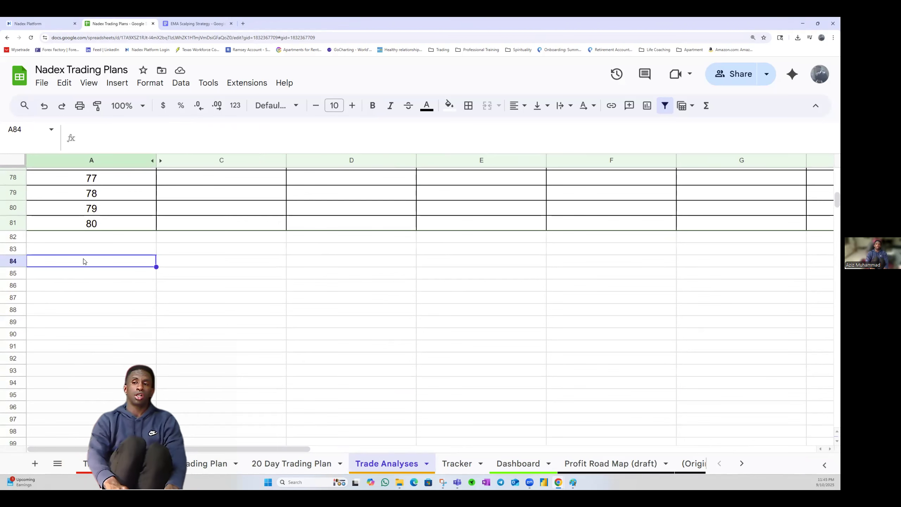
type("P/L")
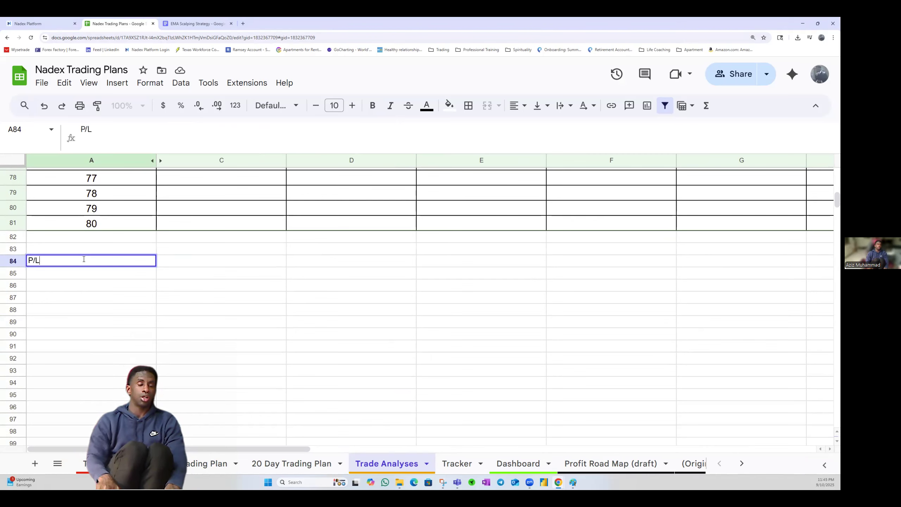
key("Tab")
type("Rules")
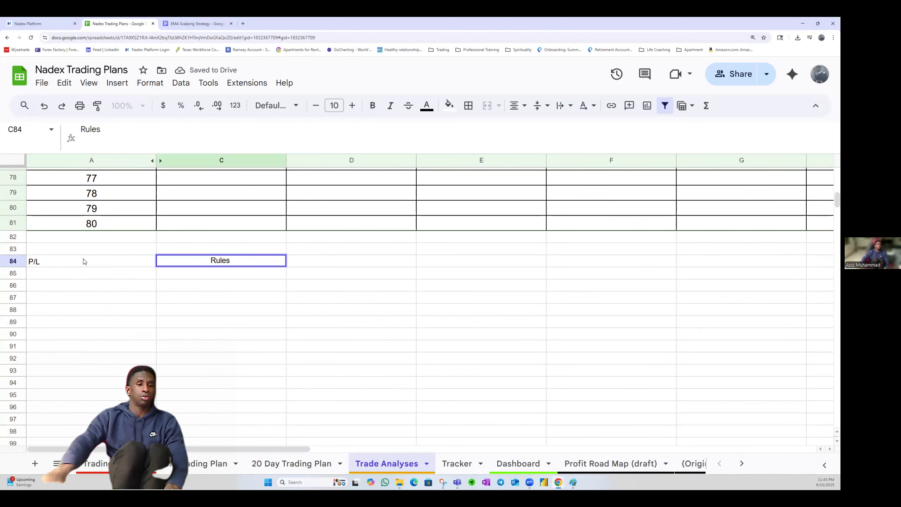
key("BackSpace")
key("BackSpace")
key("BackSpace")
key("BackSpace")
key("BackSpace")
key("BackSpace")
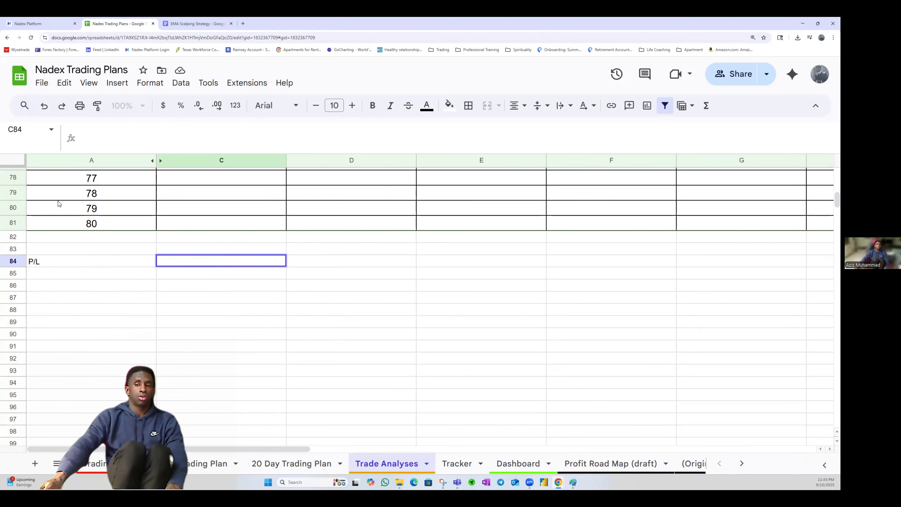
Unhide the hidden column between the # and Date columns on Trade Analyses
scroll(81, 230, "up", 20)
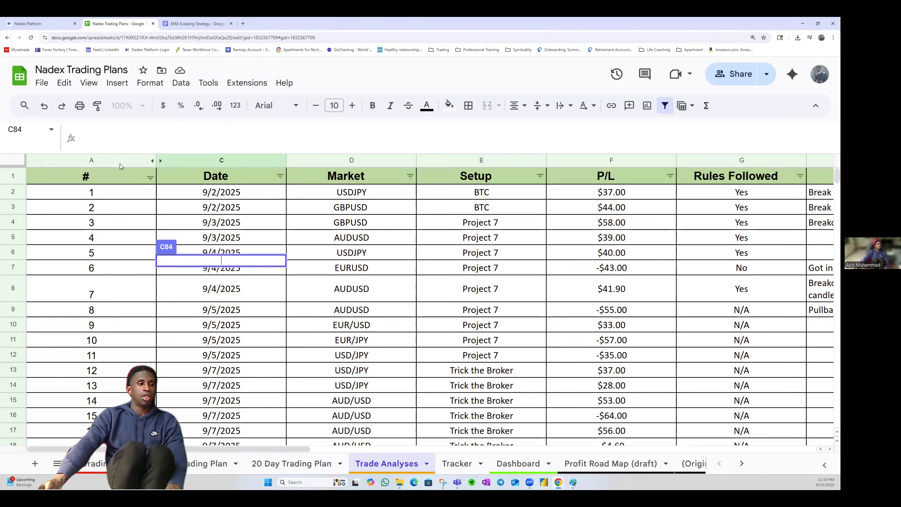
left_click_drag(119, 164, 187, 162)
right_click(187, 162)
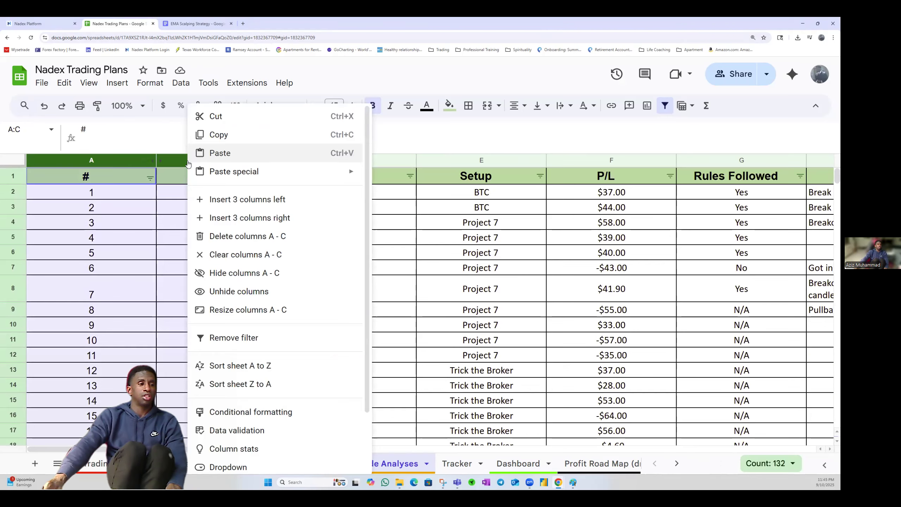
left_click(242, 298)
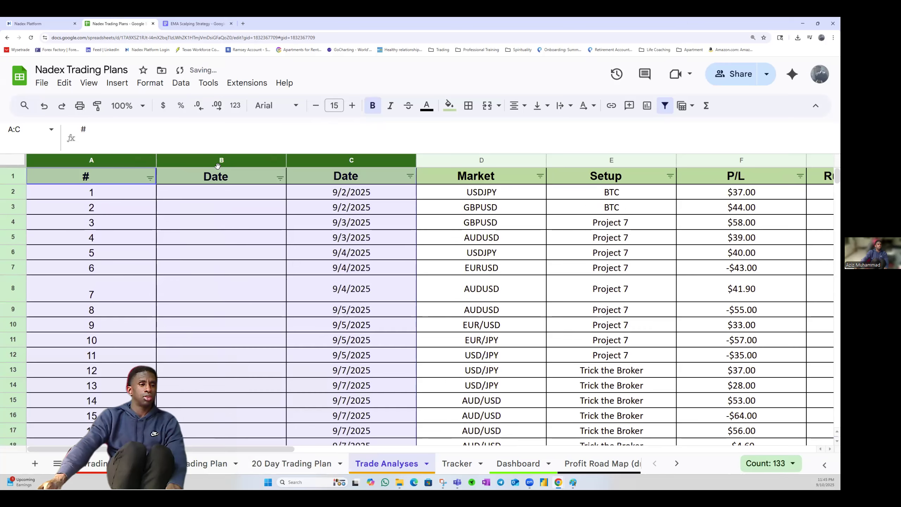
left_click(302, 207)
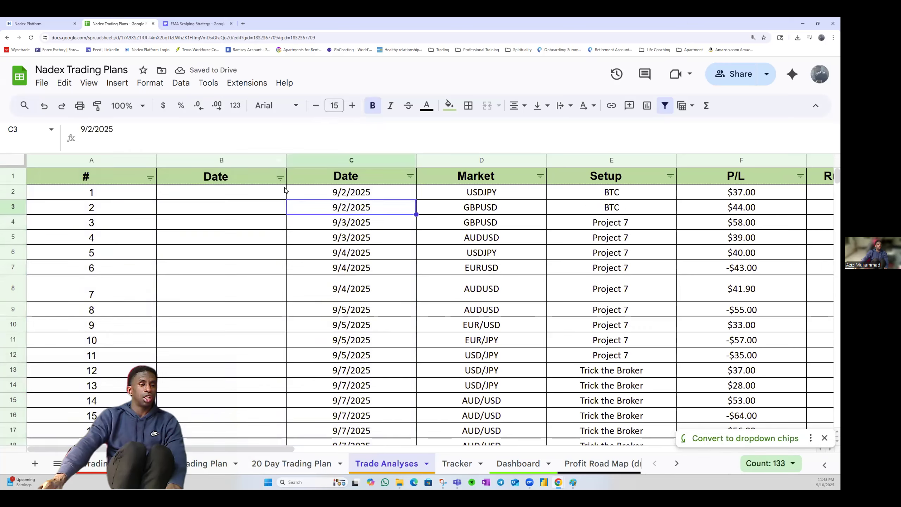
Delete the empty duplicate Date column B
left_click(244, 160)
right_click(245, 160)
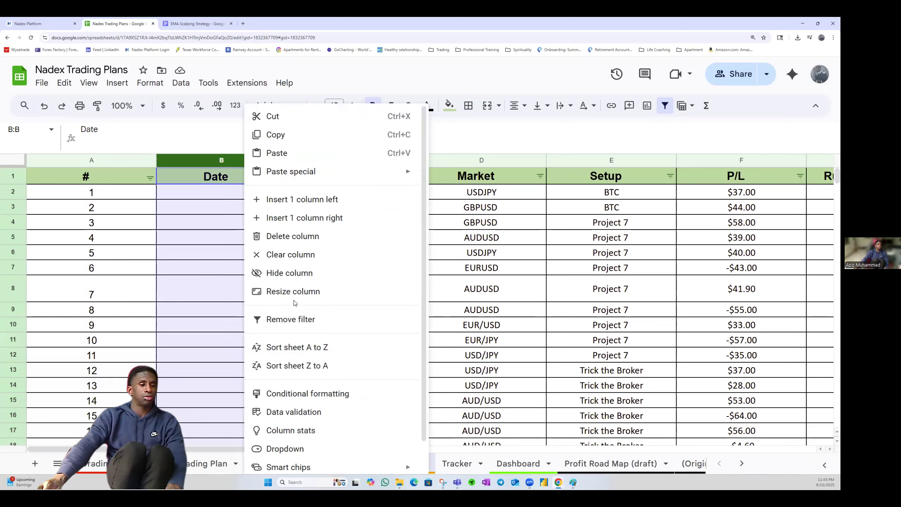
left_click(300, 235)
Enter the heading Rules Followed in cell B84 below the trade table
scroll(234, 252, "down", 13)
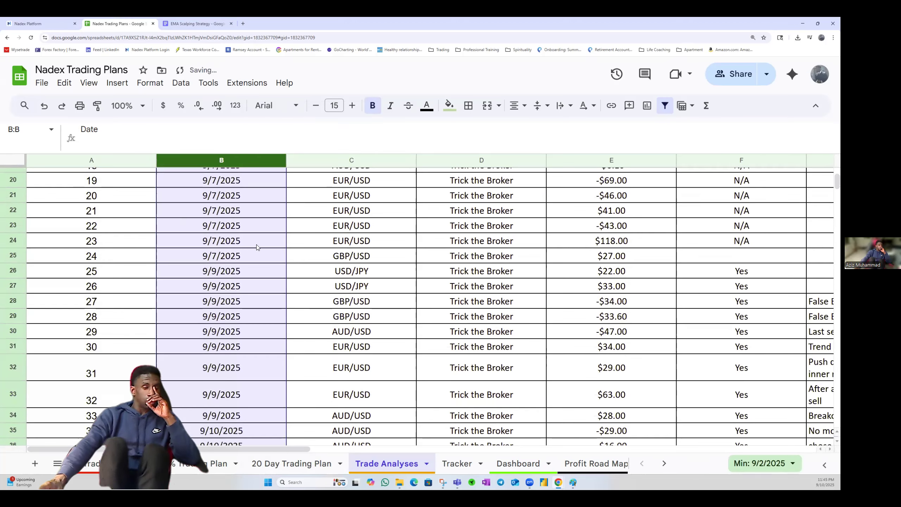
scroll(233, 252, "down", 14)
scroll(213, 291, "up", 1)
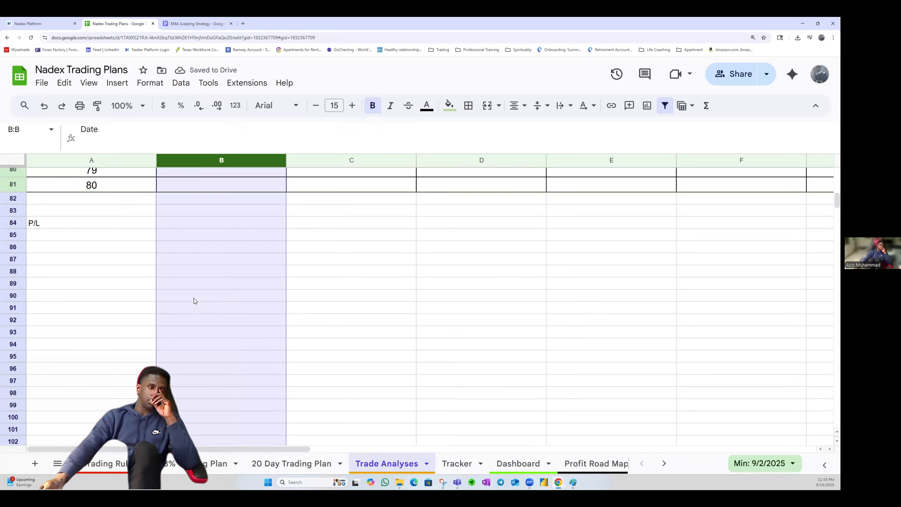
left_click(185, 222)
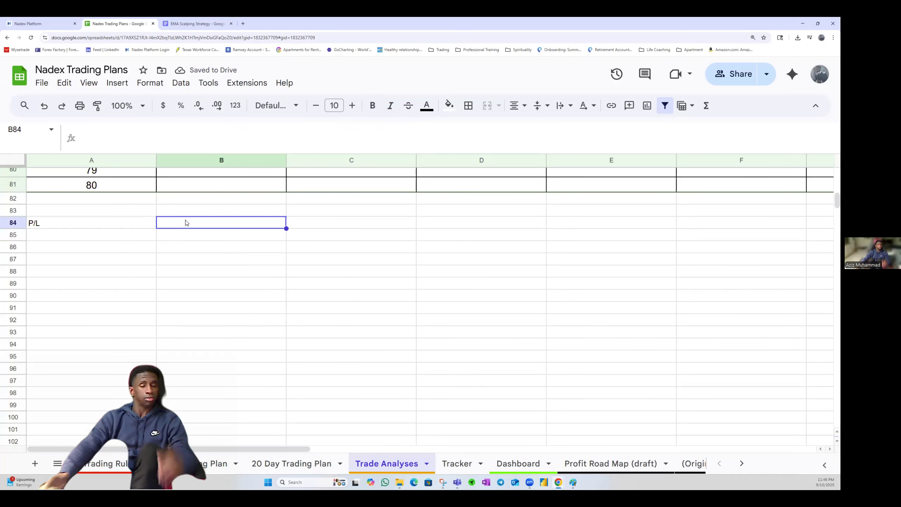
type("Rul")
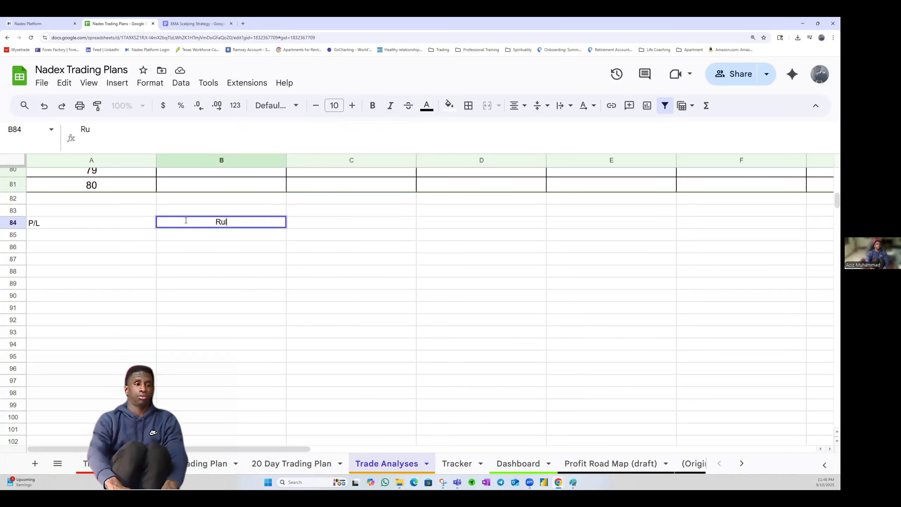
type("es Followed")
key("Return")
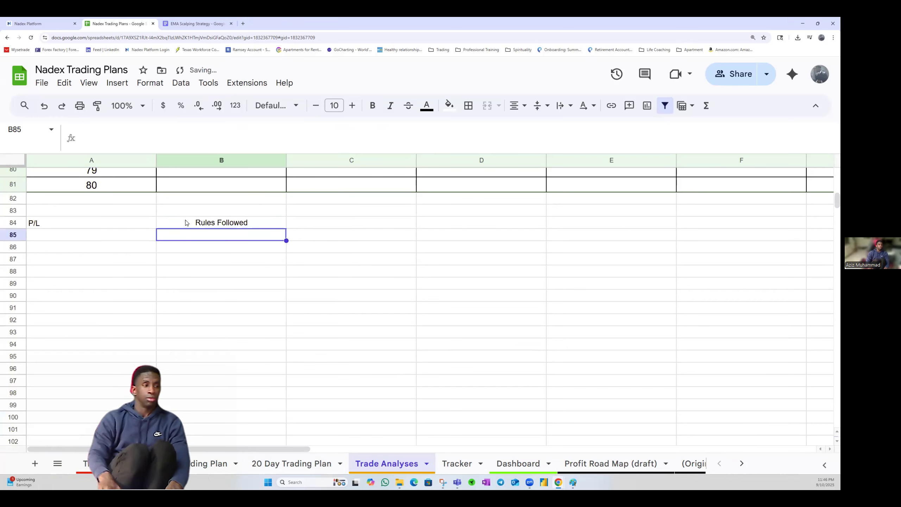
Clear the P/L and Rules Followed headings from cells A84:B84
key("Left")
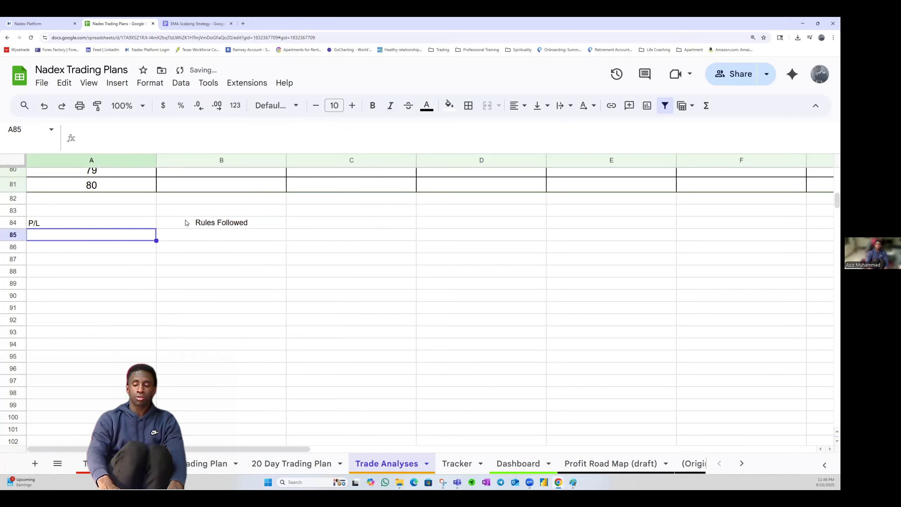
key("Return")
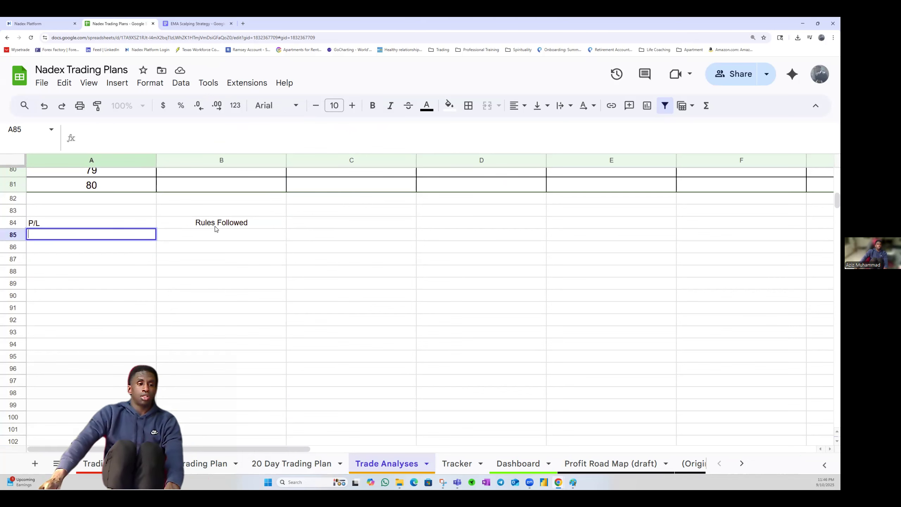
left_click_drag(215, 226, 107, 221)
key("Delete")
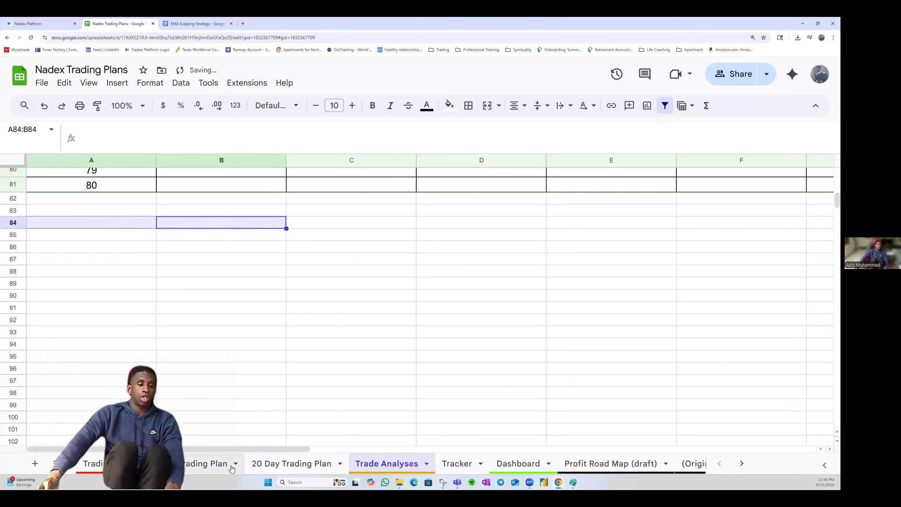
Replace the broken formula in cell I8 with the start of a new COUNTIFS function
left_click_drag(247, 449, 599, 442)
scroll(479, 367, "up", 20)
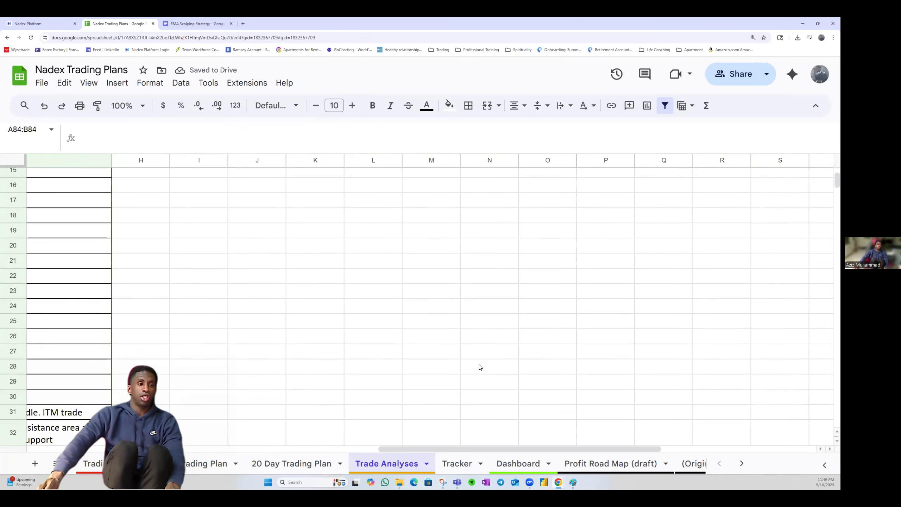
scroll(480, 367, "up", 5)
left_click(204, 293)
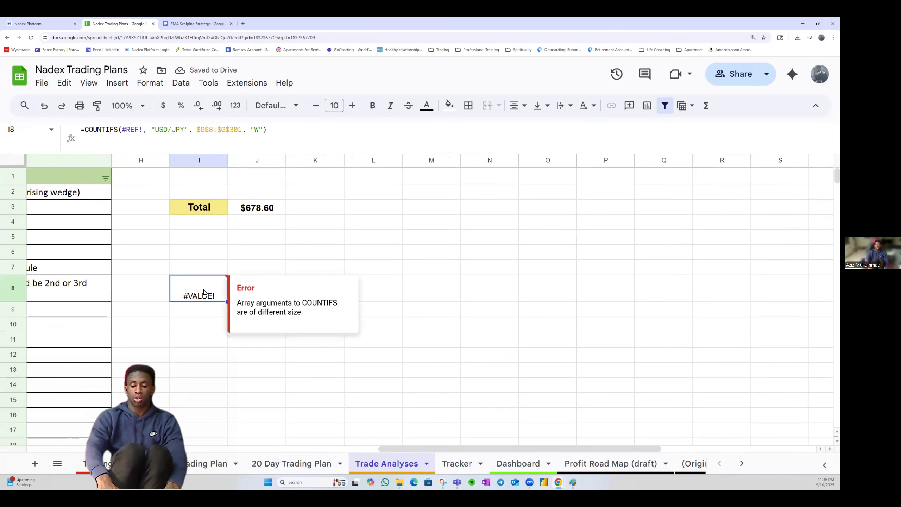
type("=")
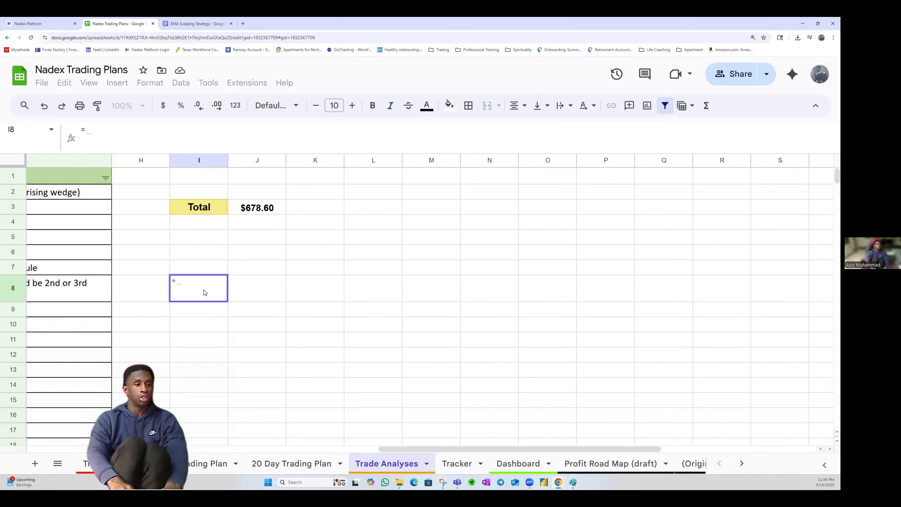
type("countif")
key("Tab")
key("BackSpace")
type("s")
key("Tab")
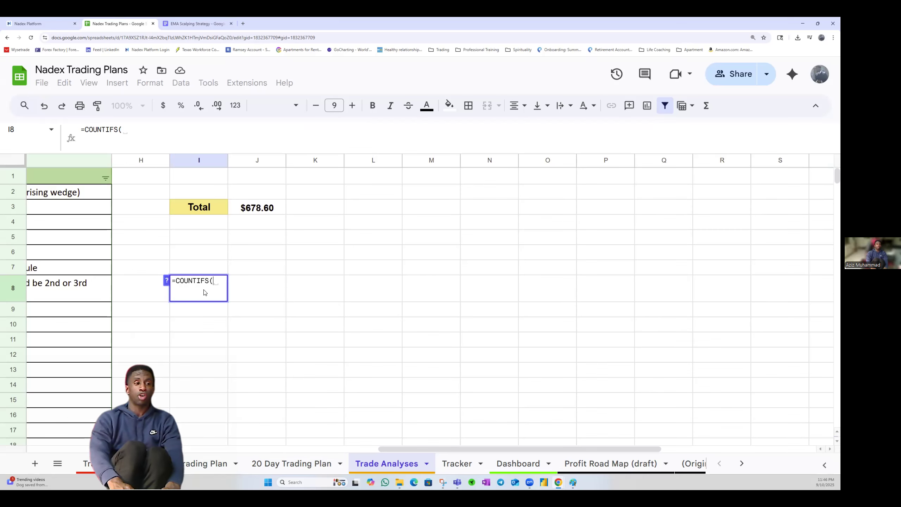
Add the Rules Followed range F2:F81 with the criterion "Yes" as the first condition of I8's COUNTIFS formula
left_click_drag(511, 448, 385, 465)
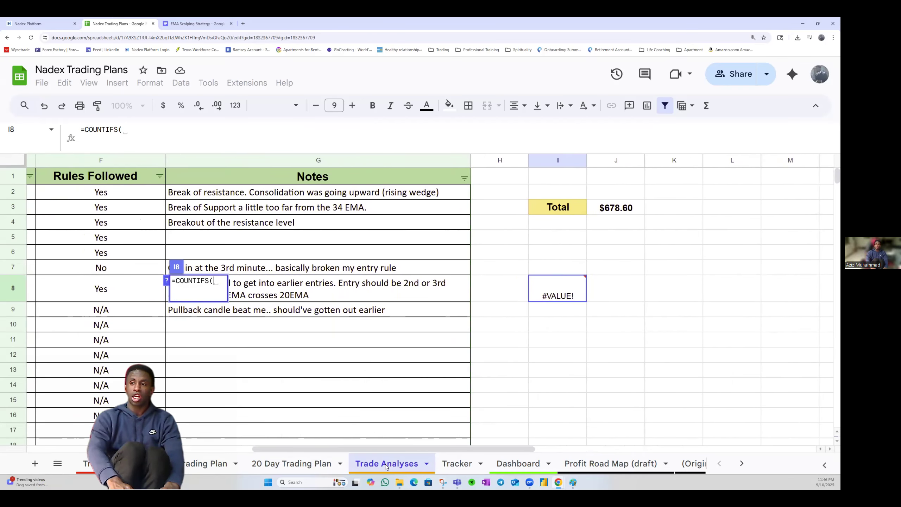
type("F:F")
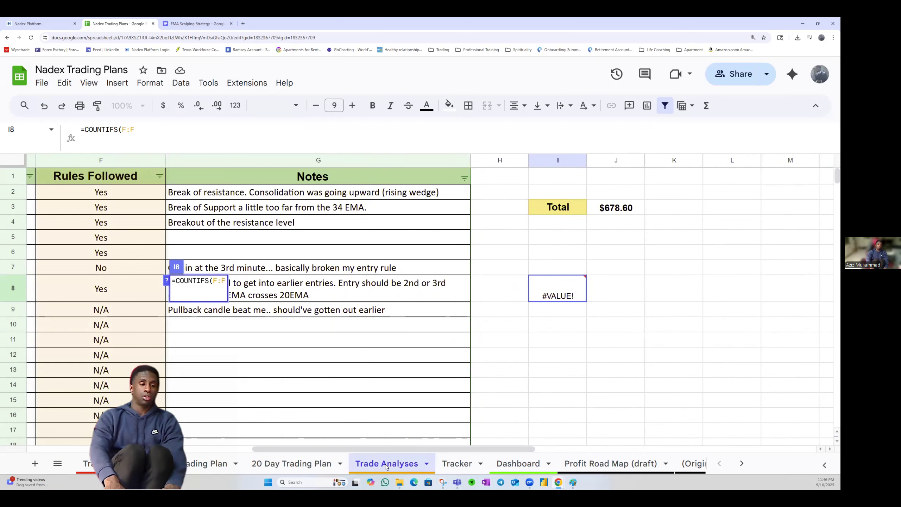
key("BackSpace")
key("BackSpace")
type("1")
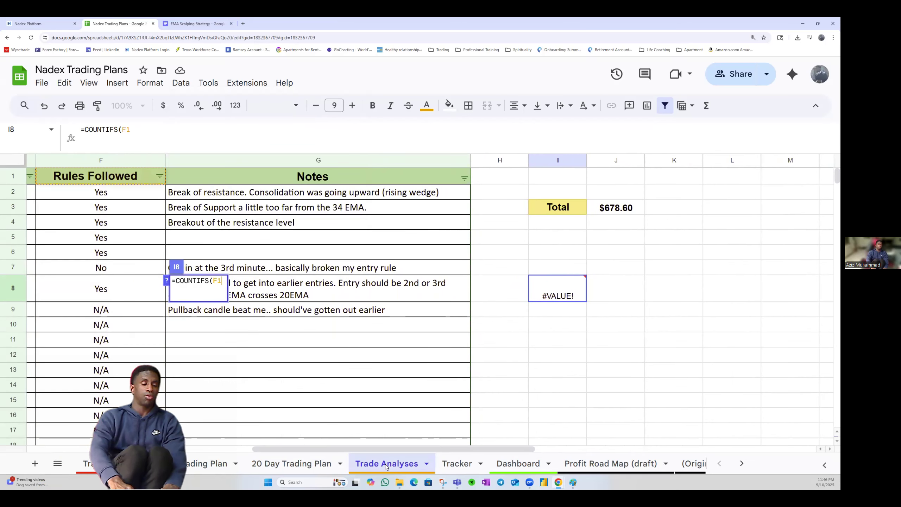
key("BackSpace")
type("2")
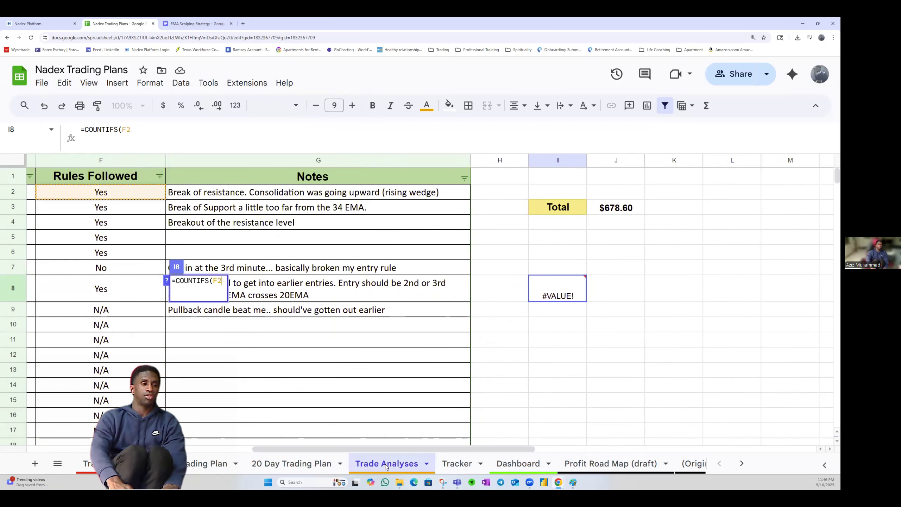
type(":F")
scroll(153, 345, "down", 12)
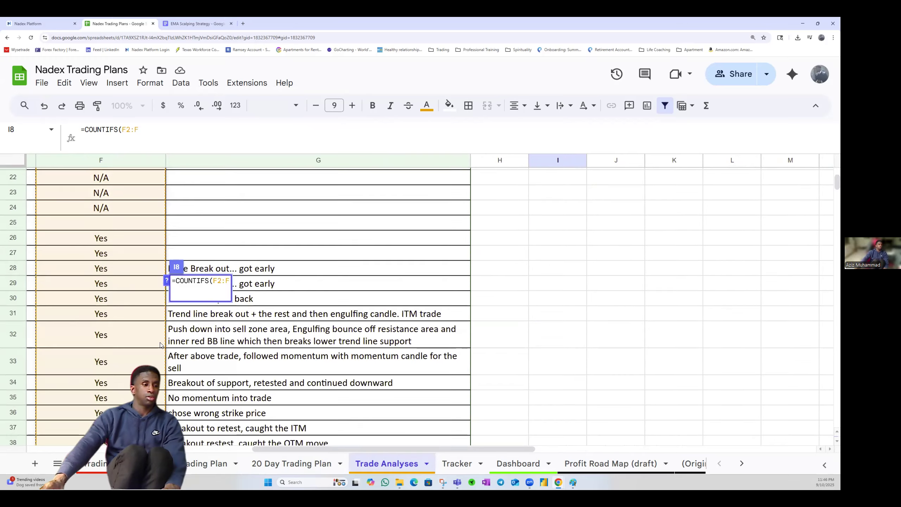
scroll(154, 346, "down", 4)
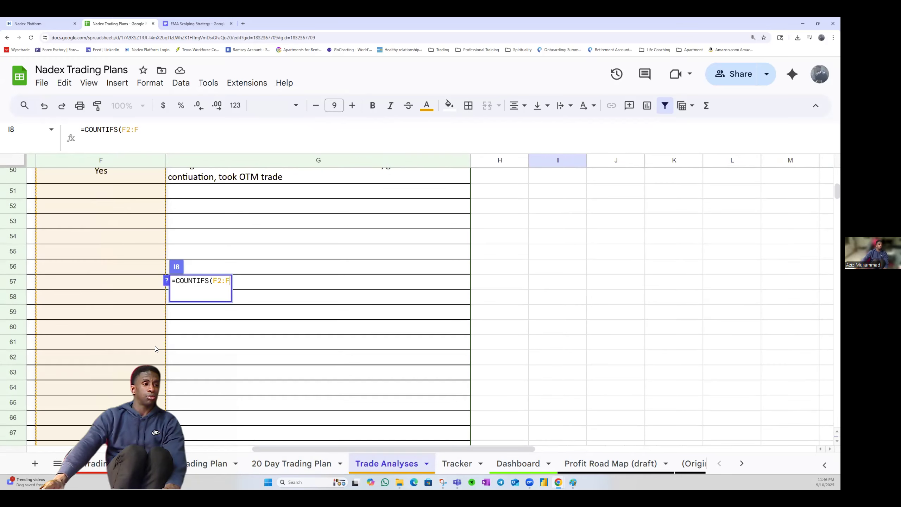
scroll(155, 350, "down", 9)
scroll(152, 353, "up", 7)
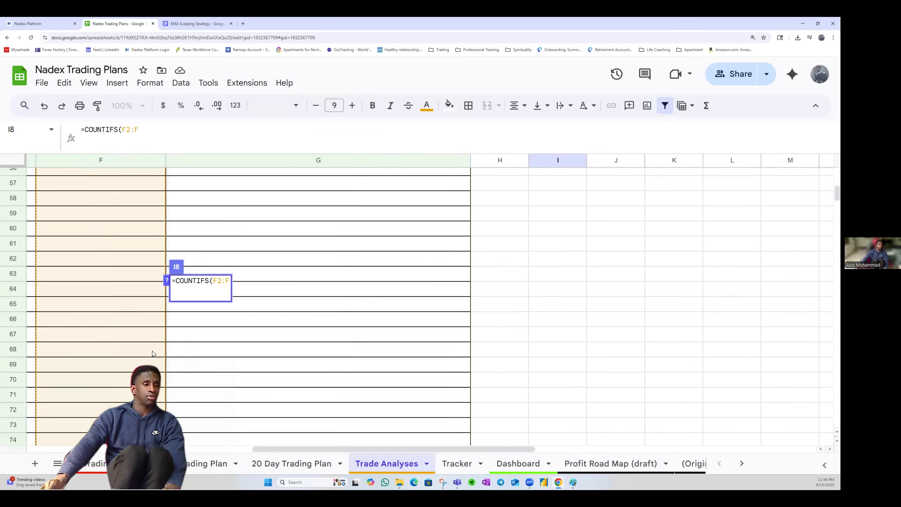
scroll(153, 353, "up", 15)
scroll(153, 353, "up", 4)
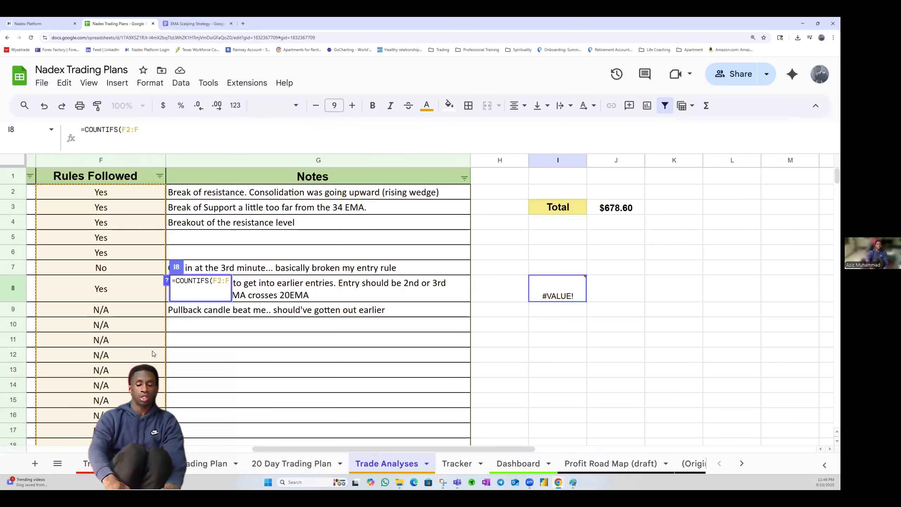
type("81")
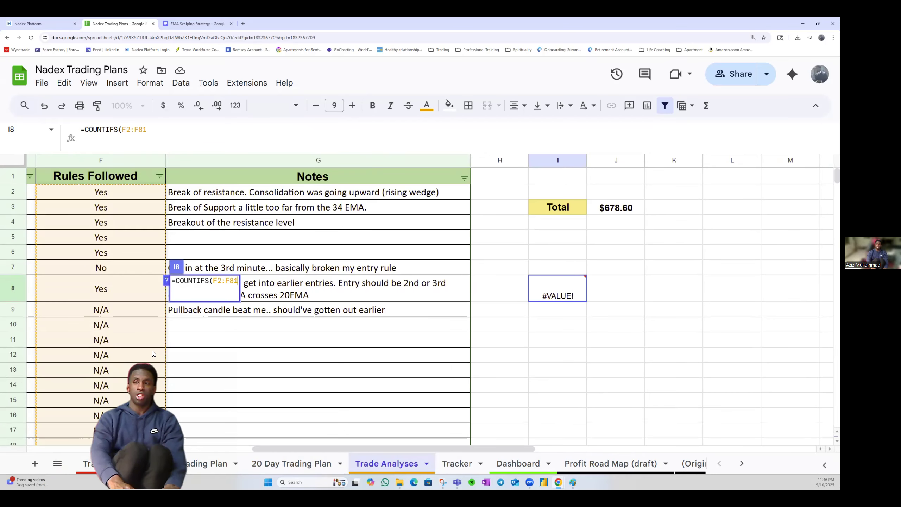
type(", \"Yes")
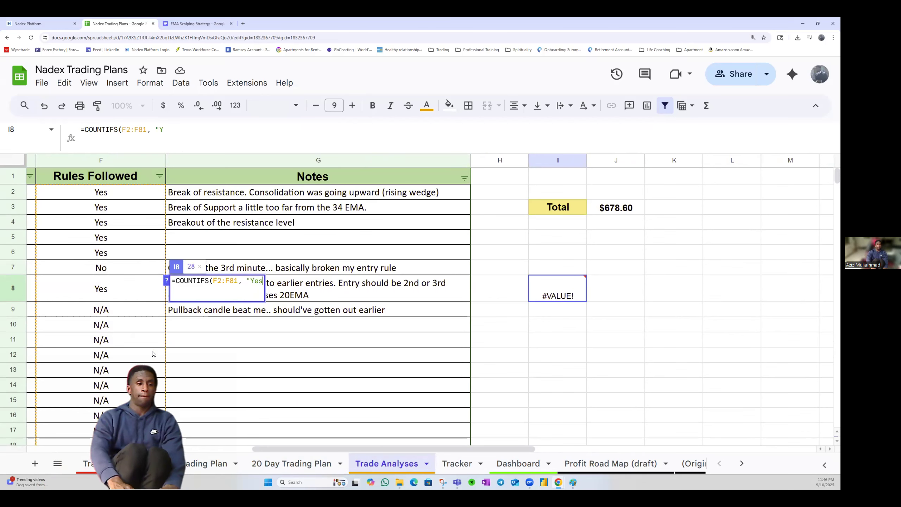
type("\",")
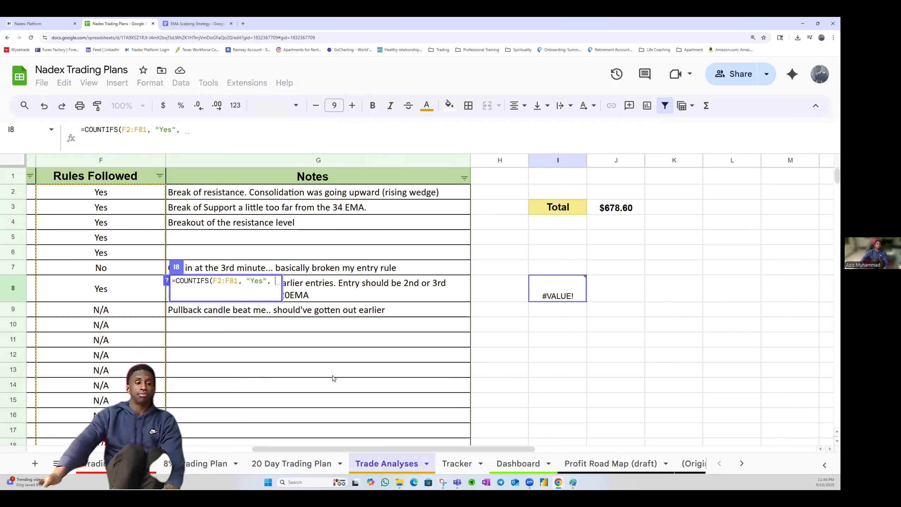
Complete I8's COUNTIFS formula with the P/L range E2:E81 and the criterion ">0" as the second condition
left_click_drag(465, 450, 420, 456)
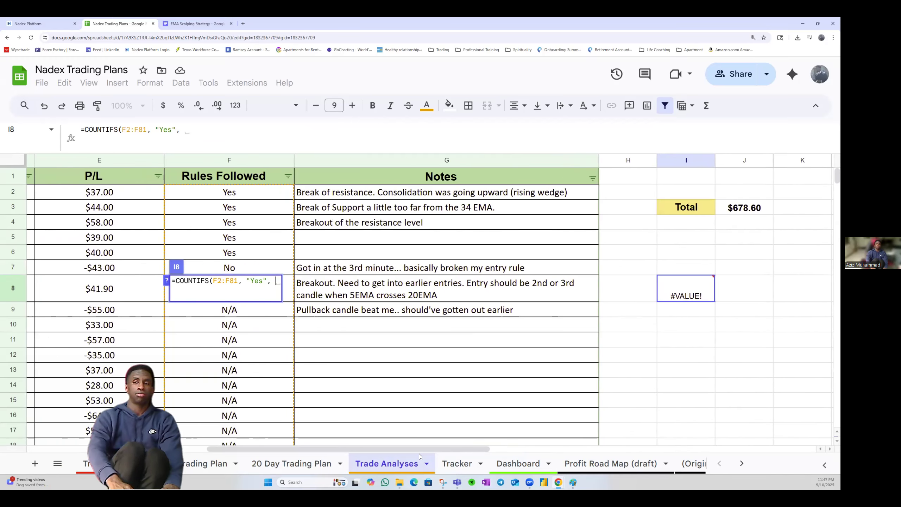
type("E")
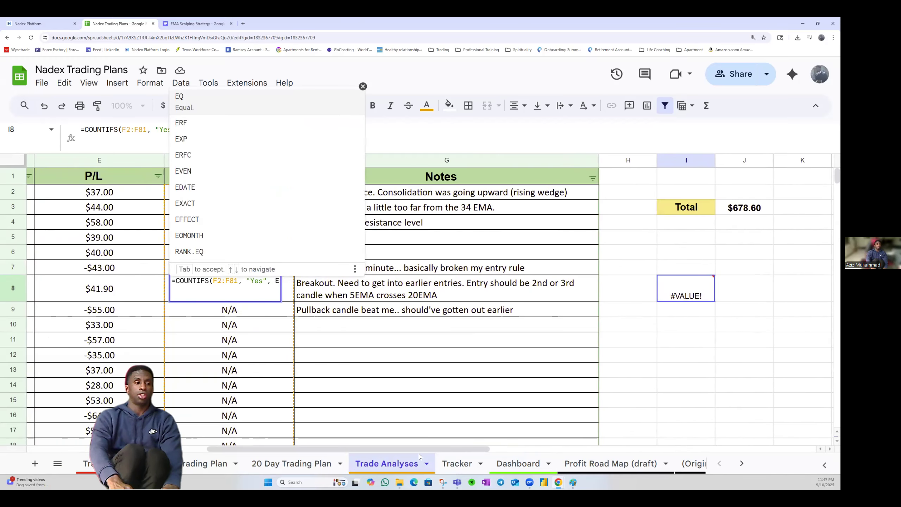
type(":E")
key("BackSpace")
key("BackSpace")
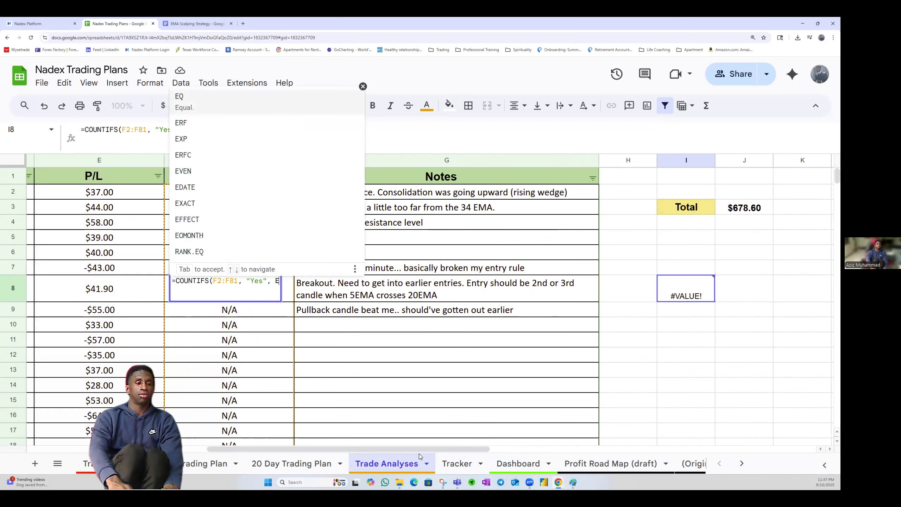
type("2:")
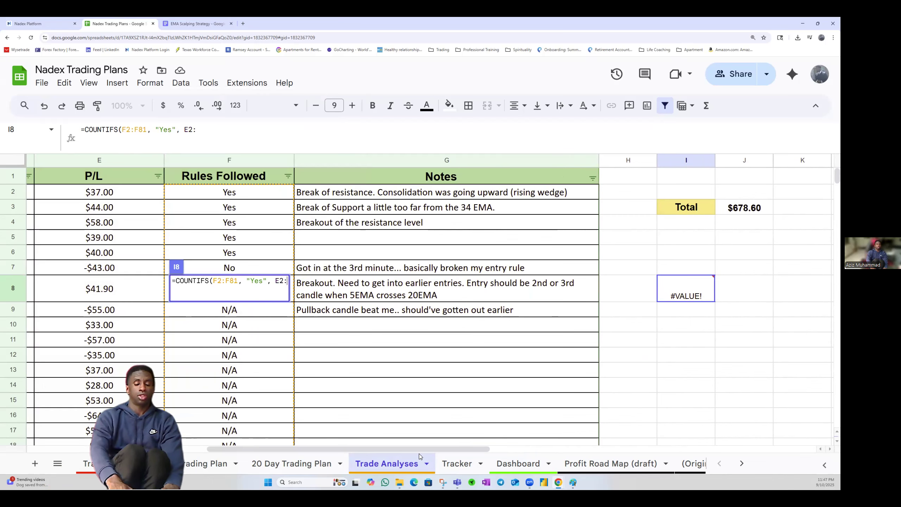
type("E81")
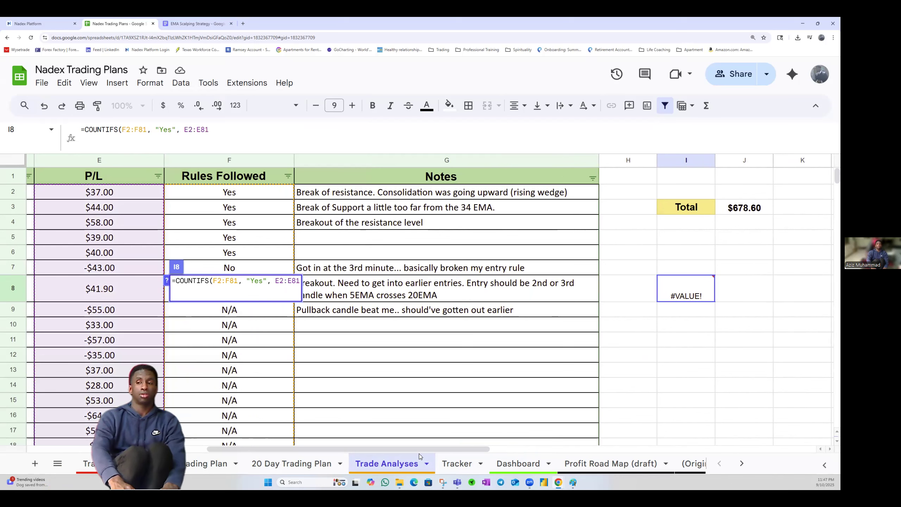
type(",")
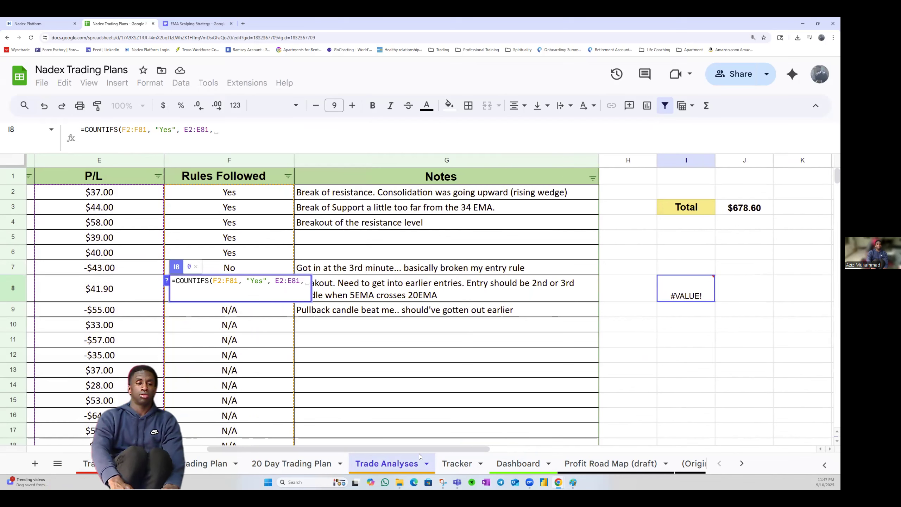
type("\">0\")")
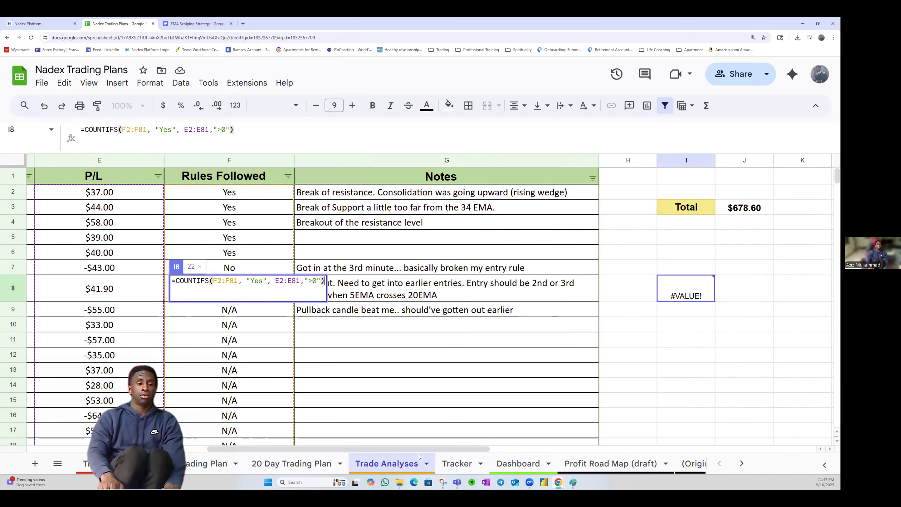
key("Return")
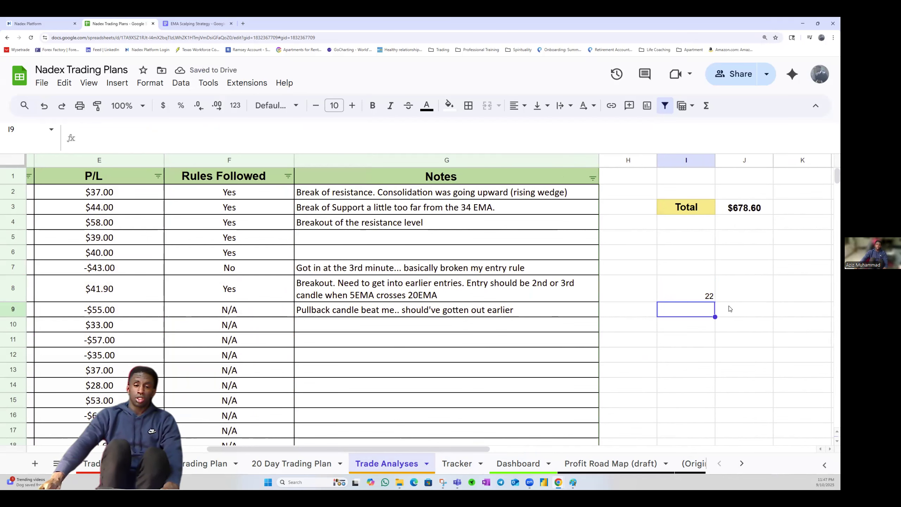
Enter the heading Win in cell I7 above the COUNTIFS result
left_click(689, 271)
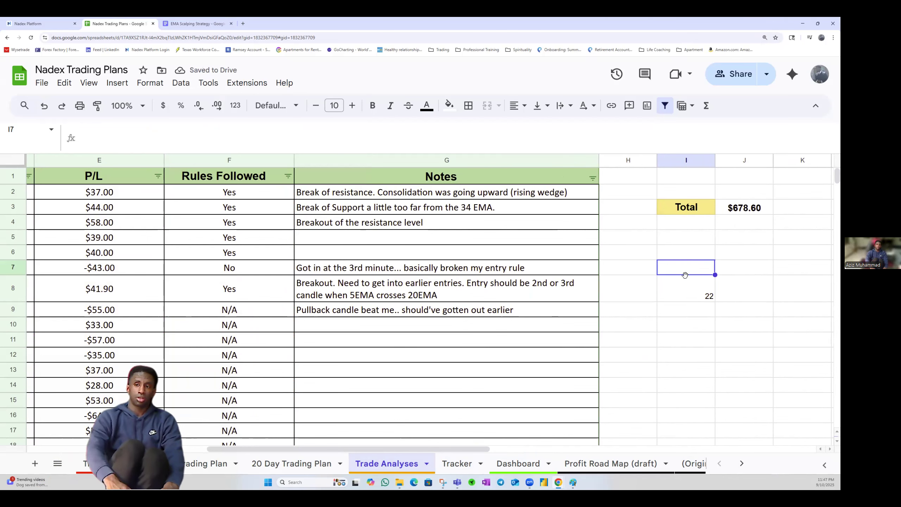
type("Win")
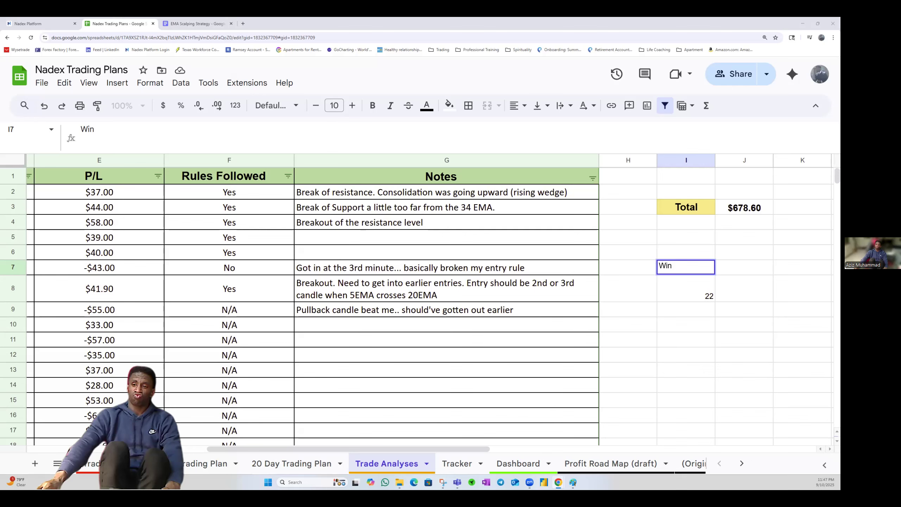
left_click(709, 345)
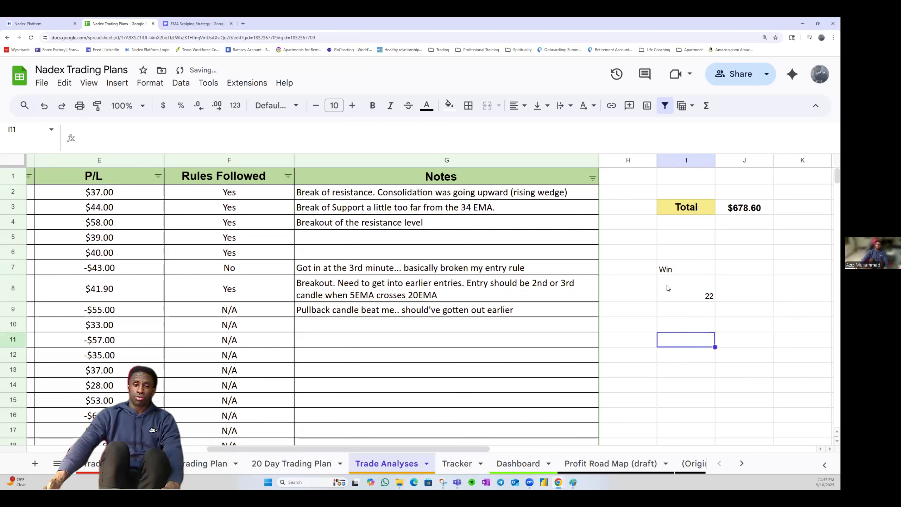
Enter the heading Rules followed in H7 with the row labels Yes in H8 and No in H9
left_click(646, 272)
type("Rules")
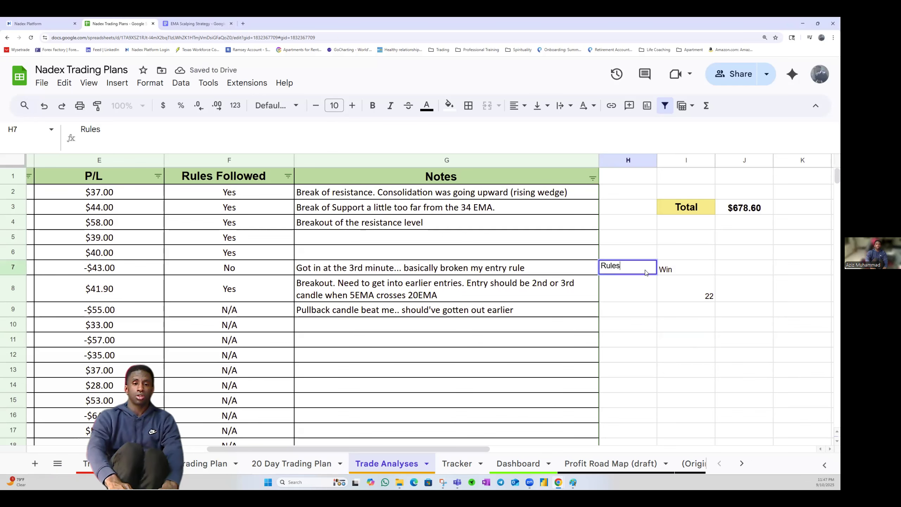
type(" followed")
key("Return")
type("Yes")
key("Return")
type("No")
Enter the column headings Wins, Losses and Total in cells I7:K7
left_click(646, 272)
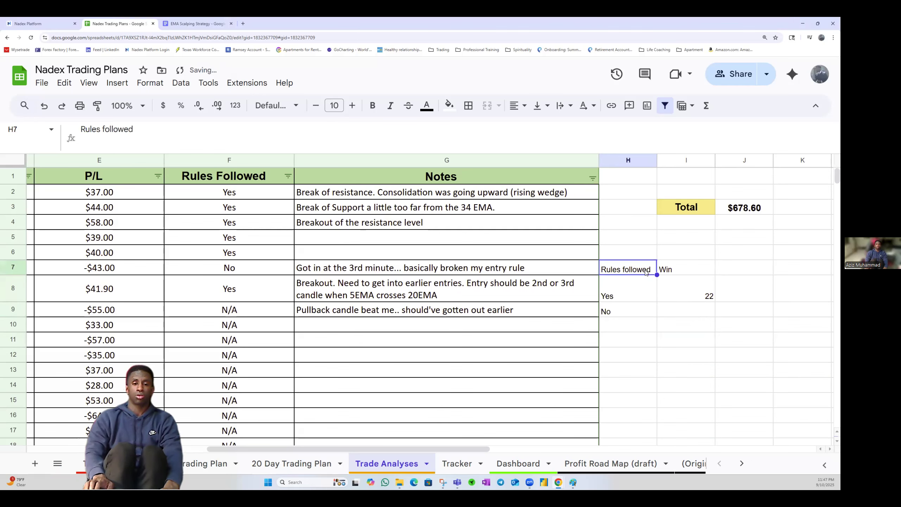
key("Right")
type("Wins")
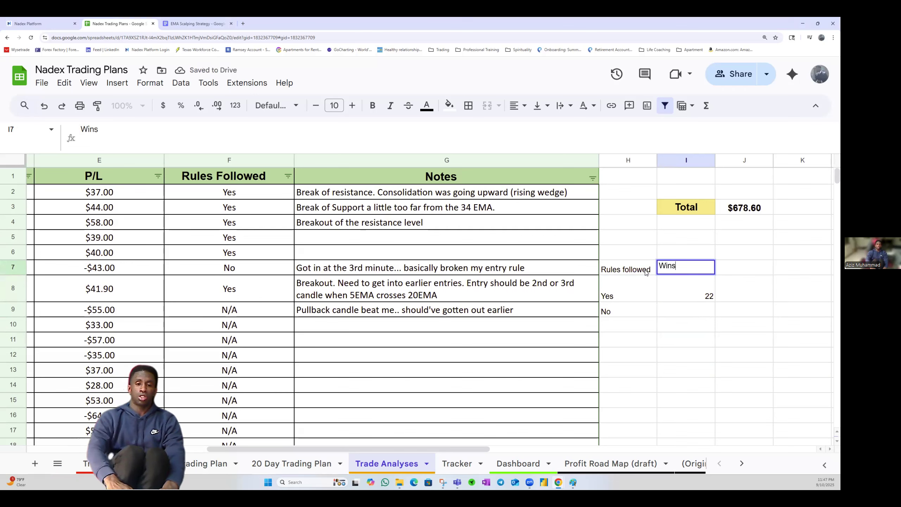
key("Right")
key("Right")
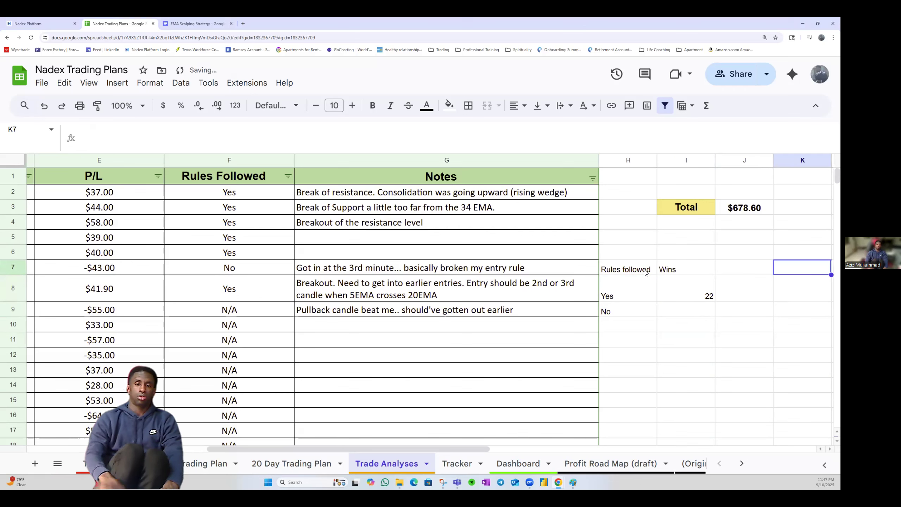
key("Left")
type("Los")
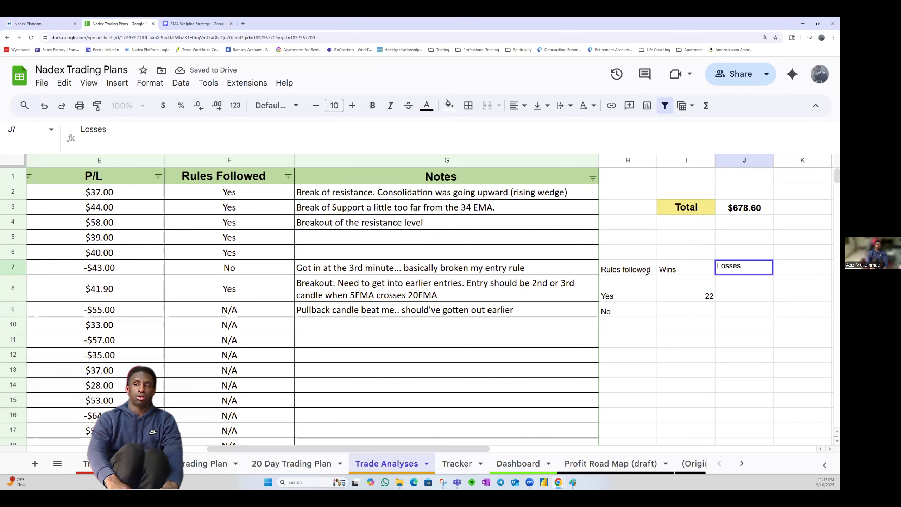
key("Right")
type("Total")
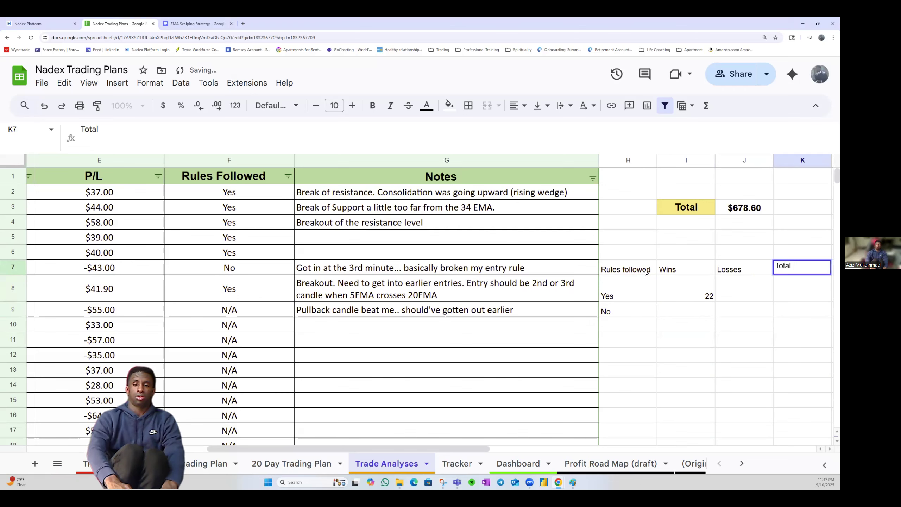
key("Return")
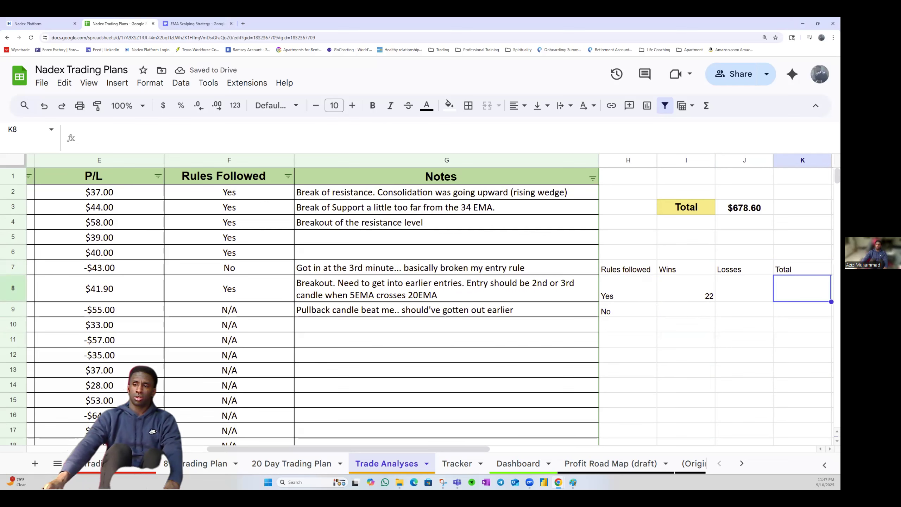
Fill the wins formula from I8 down to I9 and set its Rules Followed range to F2:F81
left_click(688, 291)
left_click_drag(715, 302, 712, 314)
left_click(695, 309)
double_click(695, 309)
left_click(710, 310)
key("BackSpace")
type("2:F82, \"Yes\", E3:E82,\">0\")")
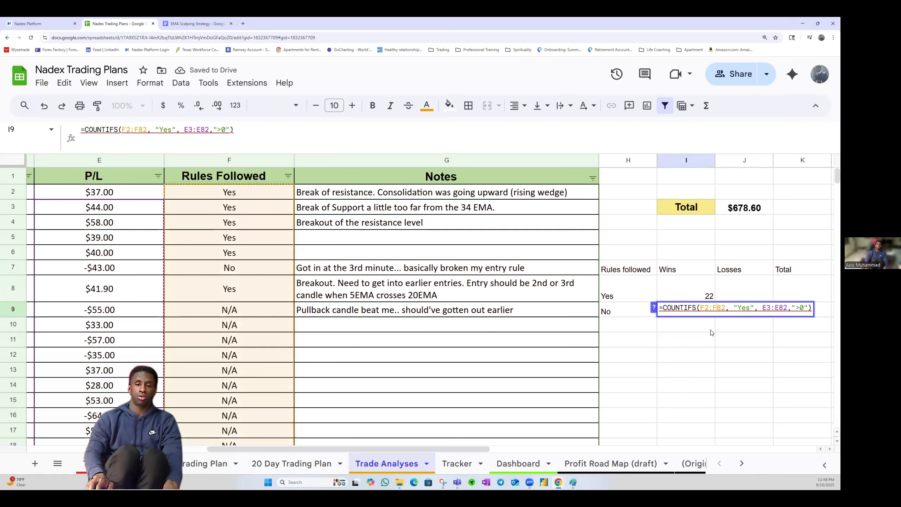
key("BackSpace")
type("1")
key("Right")
key("Right")
key("Right")
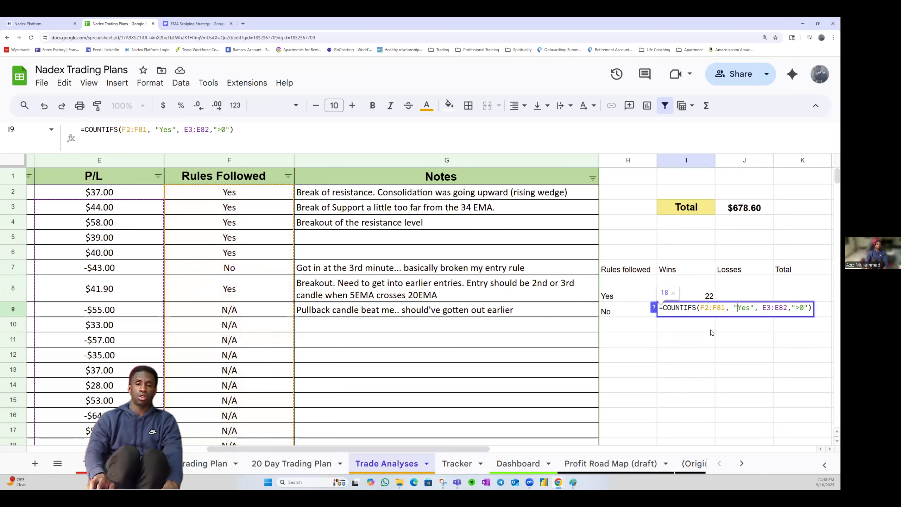
Change I9's criterion to "No" and its P/L range to E2:E81, and dismiss the suggested autofill
key("BackSpace")
key("BackSpace")
key("BackSpace")
type("No")
key("Right")
key("Right")
key("Right")
key("BackSpace")
type("2")
key("BackSpace")
type("1")
key("Return")
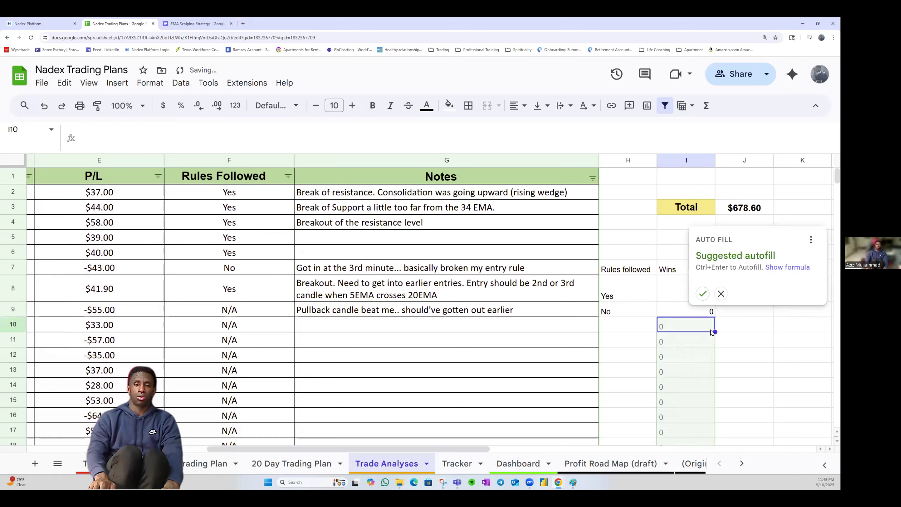
left_click(719, 296)
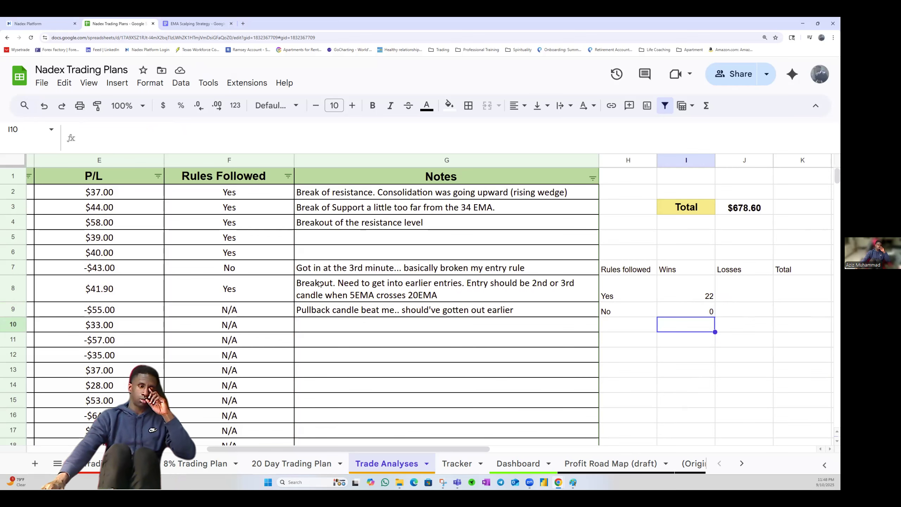
Filter the Rules Followed column to Yes only, check the matching trades, and restore all rows
left_click(283, 176)
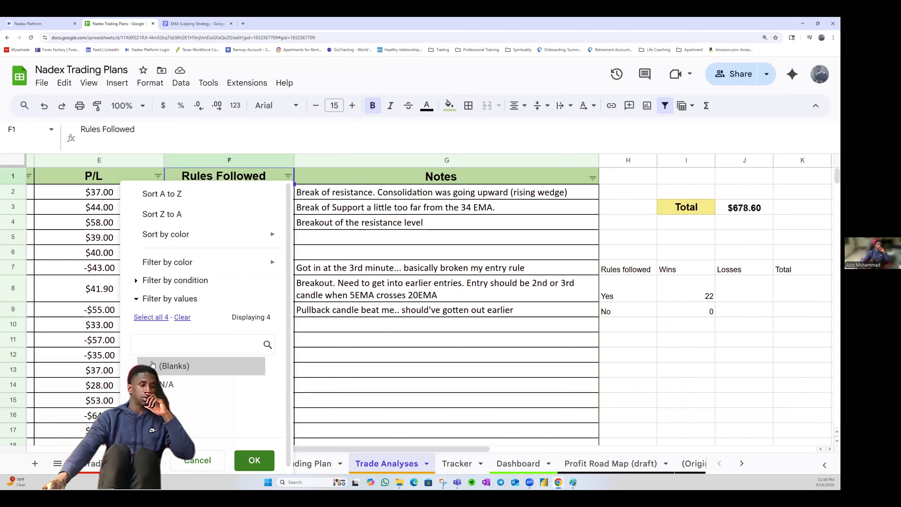
left_click(182, 317)
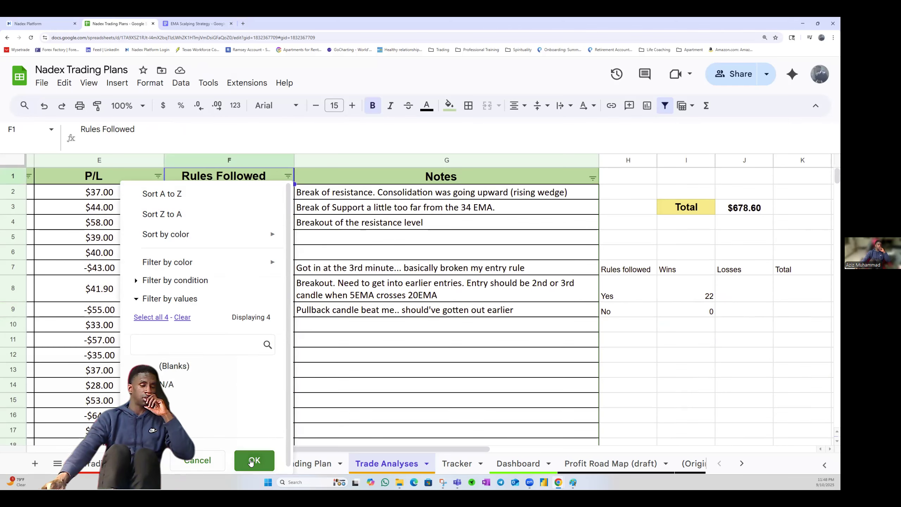
left_click(254, 460)
scroll(227, 308, "down", 10)
scroll(227, 308, "up", 10)
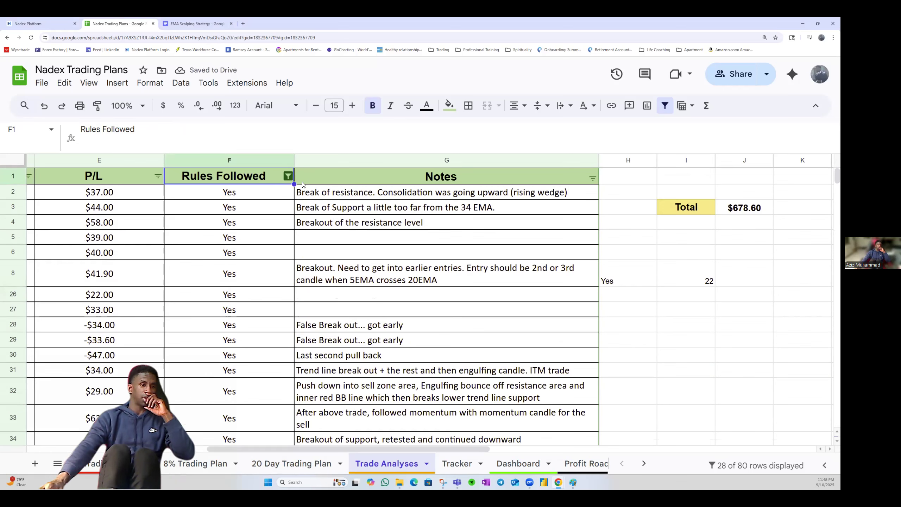
left_click(287, 176)
left_click(150, 317)
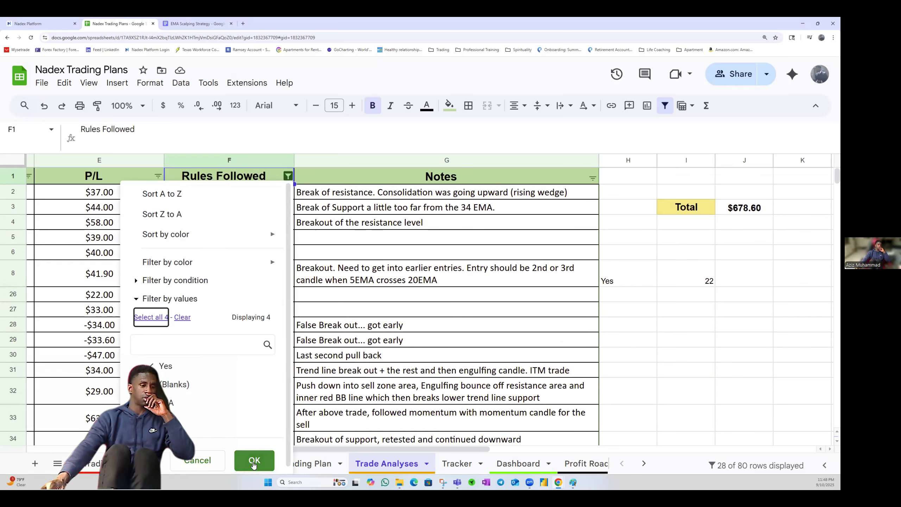
left_click(255, 461)
Try to fill the wins formula from I8 across into the Losses cell J8
left_click(752, 294)
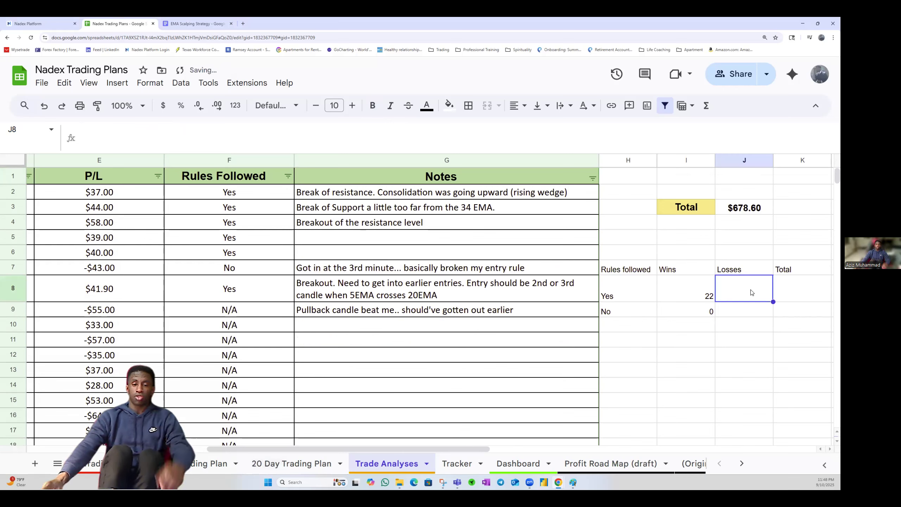
left_click(712, 297)
left_click_drag(716, 302, 738, 296)
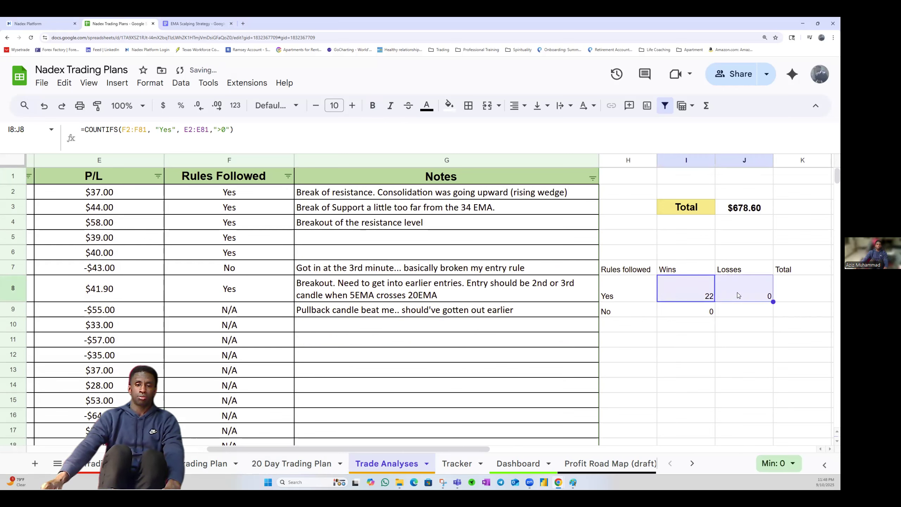
double_click(739, 293)
left_click(766, 281)
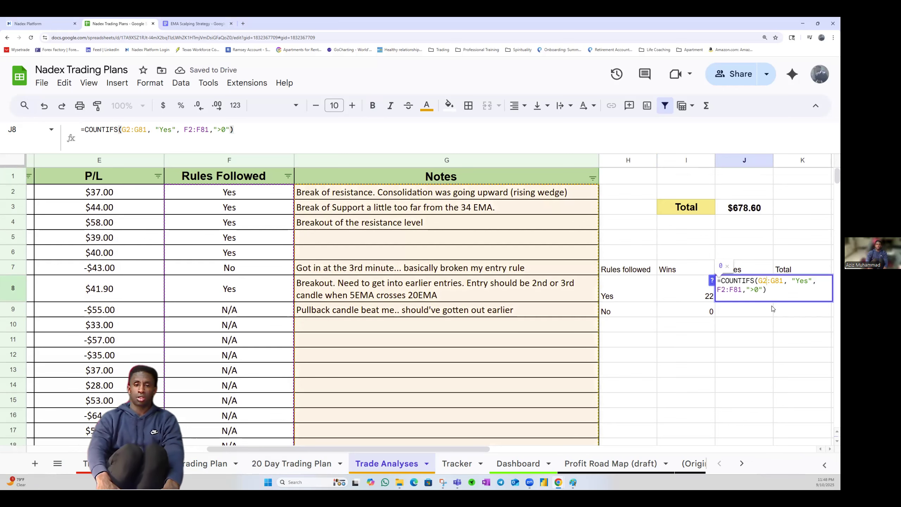
key("Left")
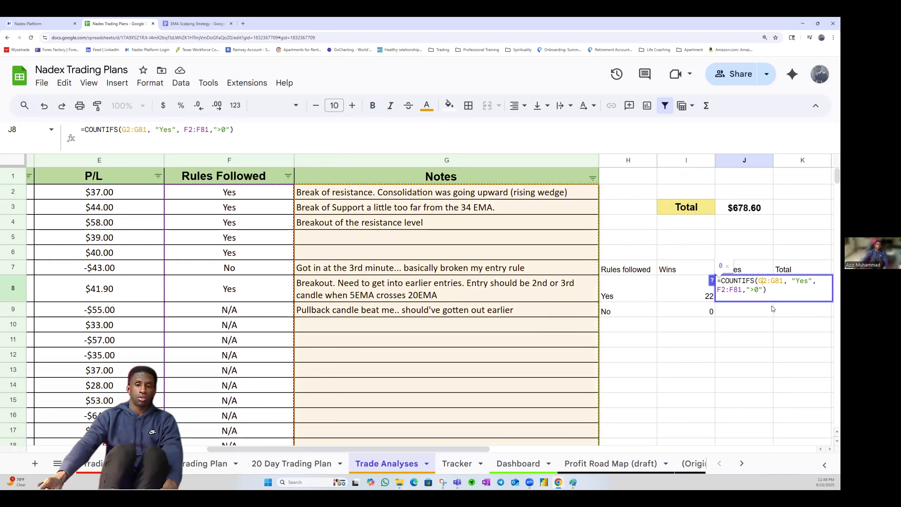
key("Escape")
key("Delete")
Try to copy cell I8 into the Losses cells J8 and J9, and clear the pasted formulas
left_click(693, 288)
key("ctrl+c")
left_click(756, 294)
key("ctrl+v")
left_click(743, 314)
key("ctrl+v")
left_click(748, 291)
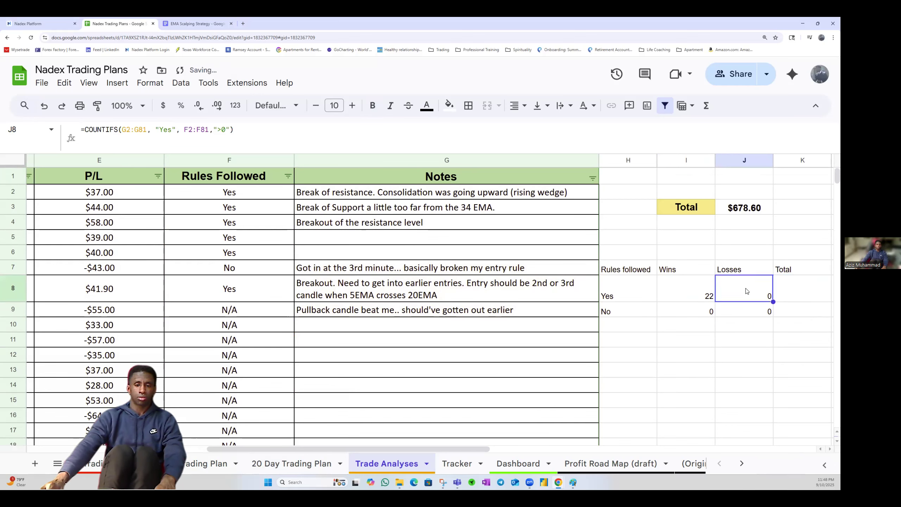
double_click(748, 292)
left_click(685, 292)
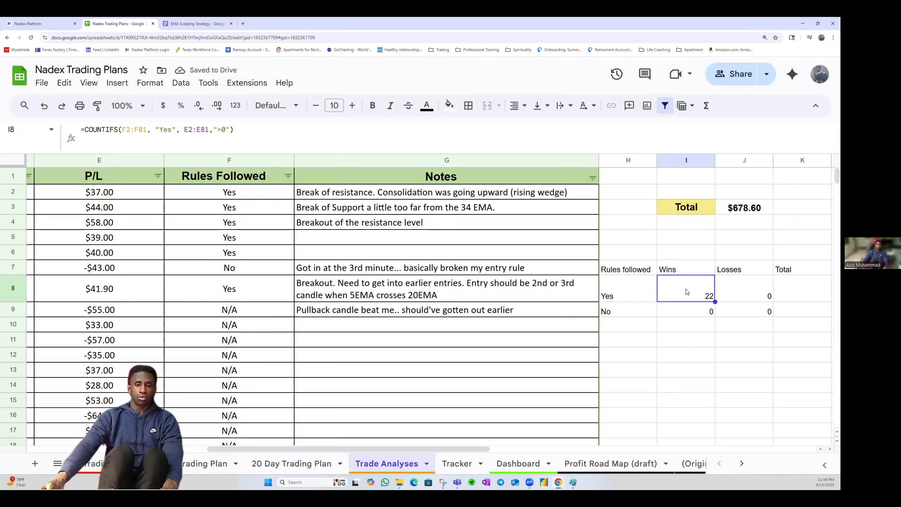
double_click(687, 292)
key("Return")
left_click(738, 295)
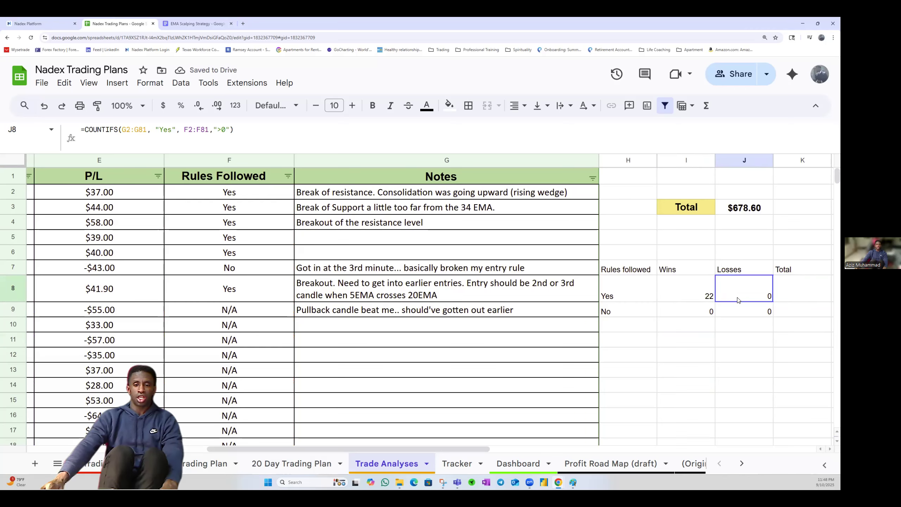
key("Delete")
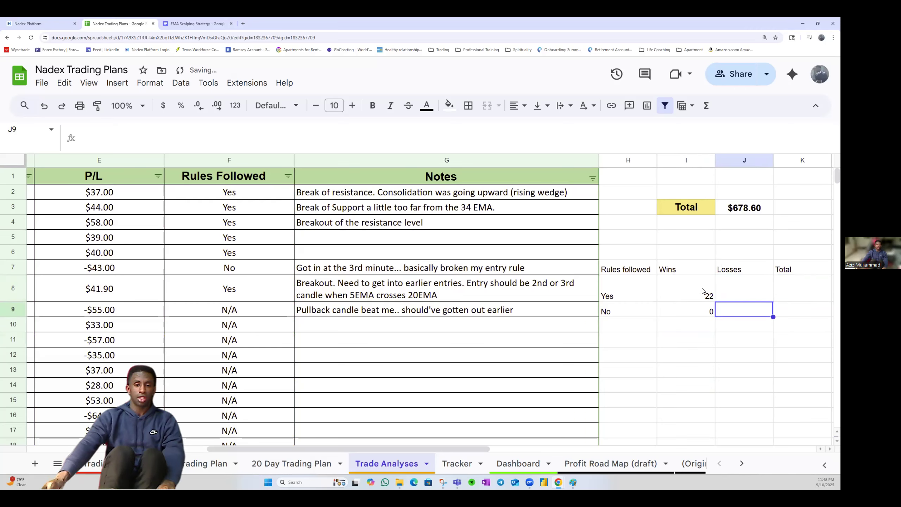
Copy the formula text from I8 into J8 and change its P/L condition to "<0" to count rule-following losses
double_click(696, 293)
key("ctrl+a")
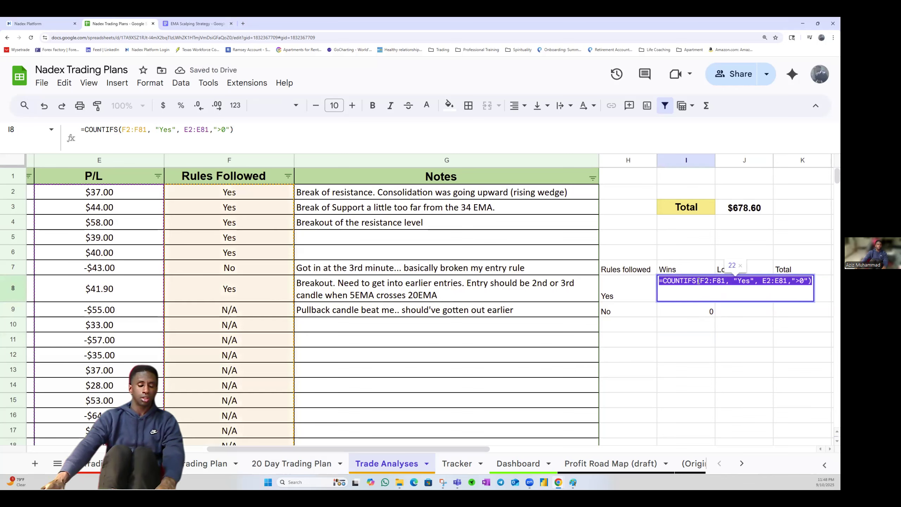
key("Escape")
double_click(758, 283)
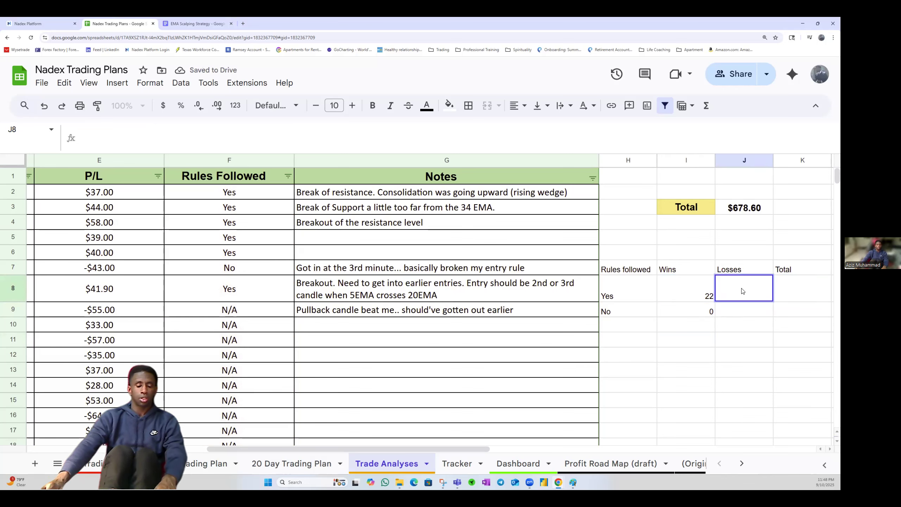
key("ctrl+v")
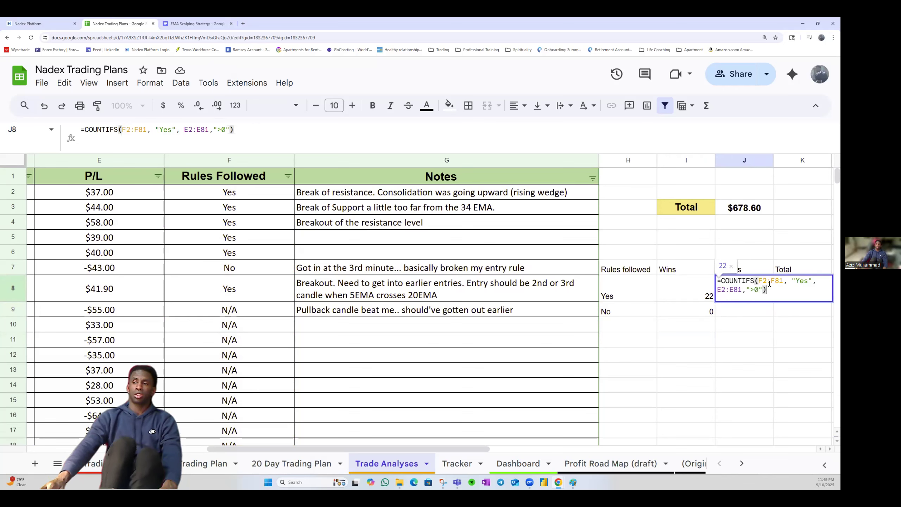
left_click(754, 290)
key("BackSpace")
type("<")
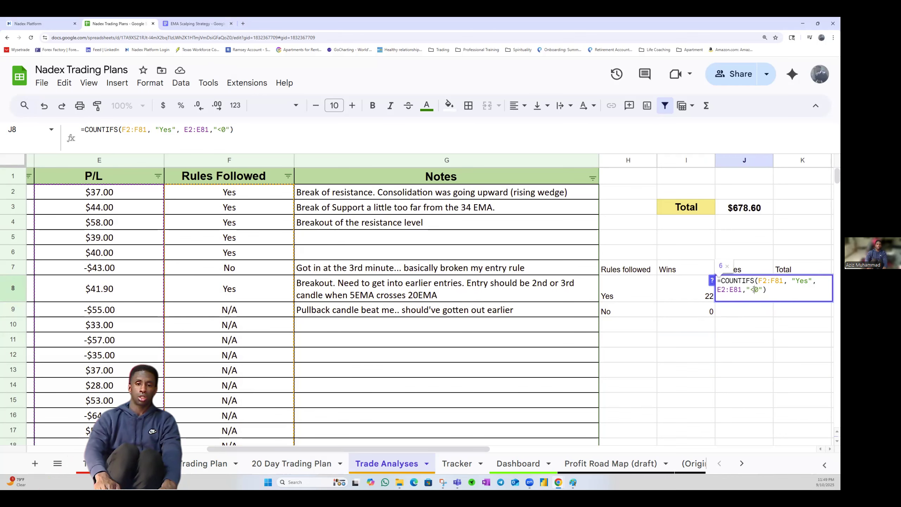
key("Return")
Paste the copied COUNTIFS formula into J9 and change its P/L condition to "<0"
left_click(721, 279)
left_click(765, 289)
double_click(744, 306)
key("ctrl+v")
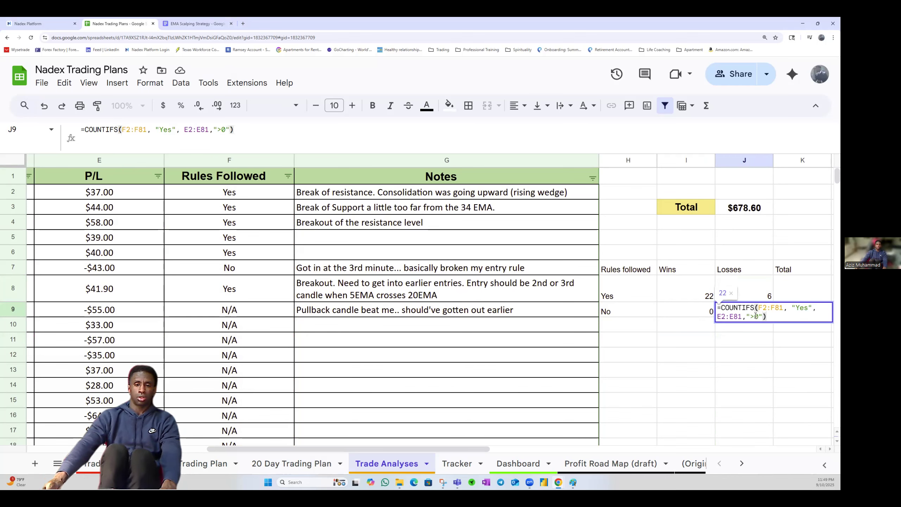
double_click(755, 298)
double_click(754, 313)
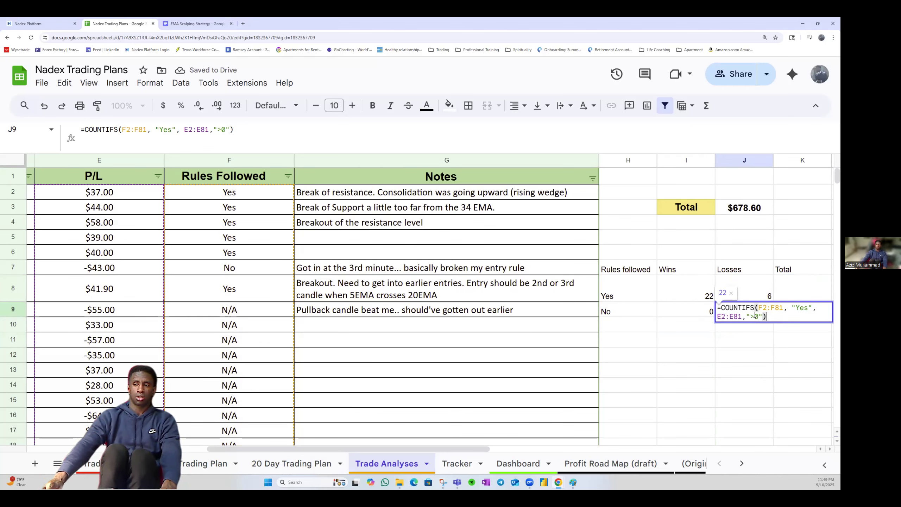
left_click(756, 315)
key("BackSpace")
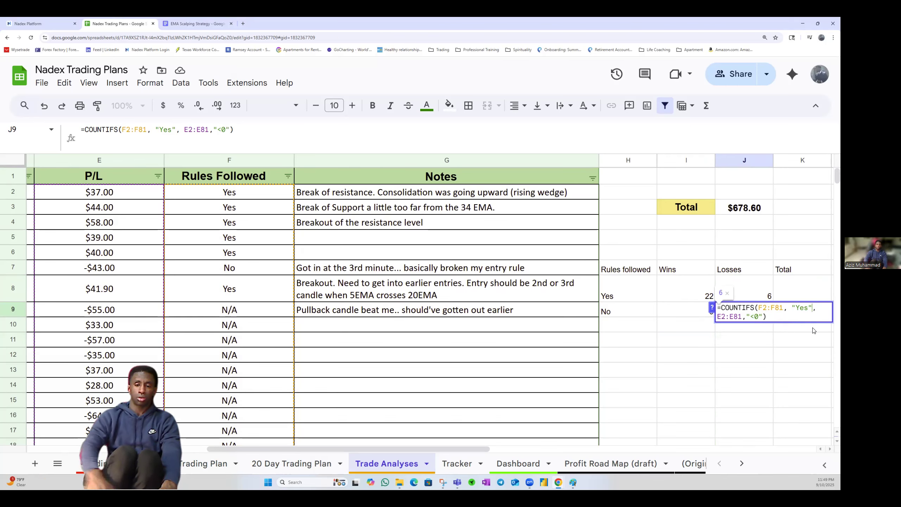
Replace the "Yes" criterion in J9's formula with "No" and enter the formula
key("BackSpace")
key("BackSpace")
key("BackSpace")
type("No")
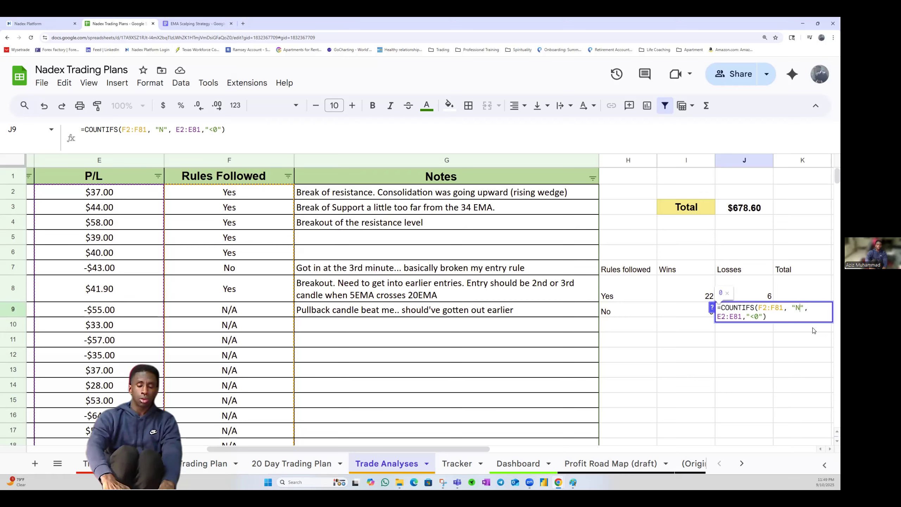
key("Return")
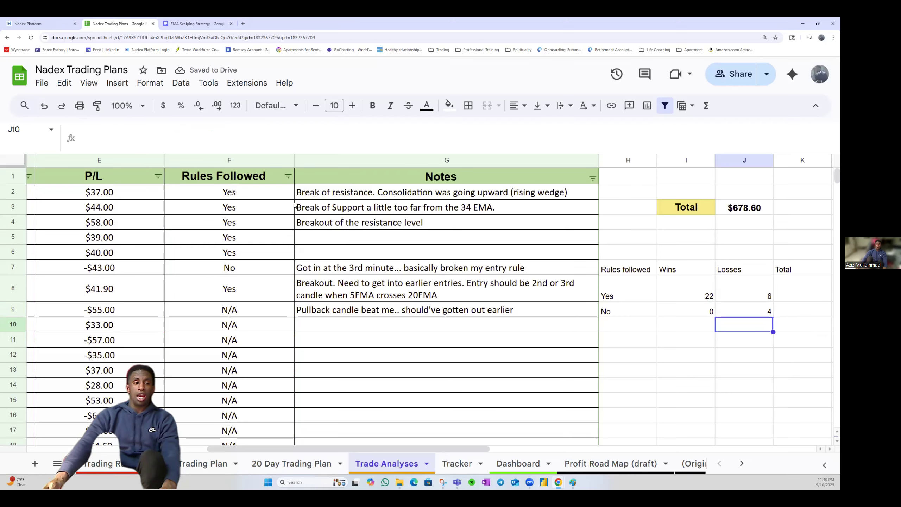
Filter the Rules Followed column to No only, check the matching trades' P/L, and restore all rows
left_click(288, 176)
left_click(182, 317)
left_click(210, 403)
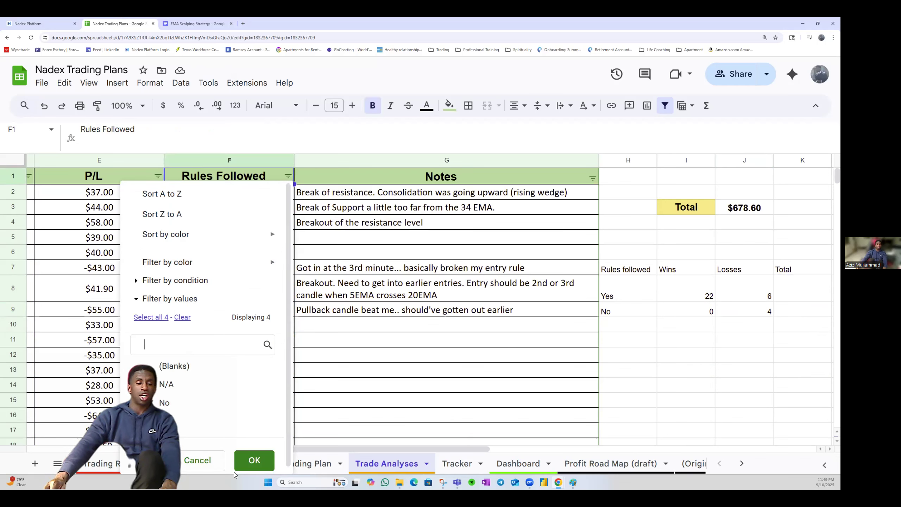
left_click(253, 460)
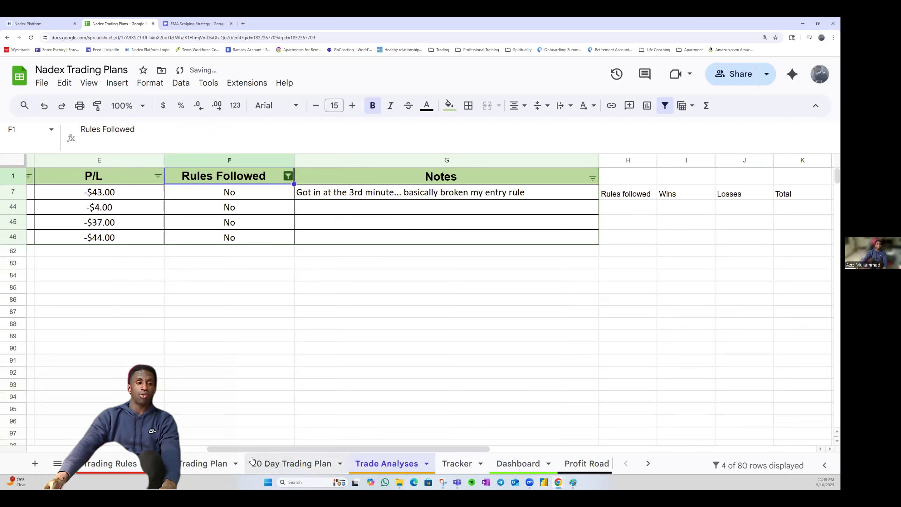
left_click(288, 177)
left_click(157, 318)
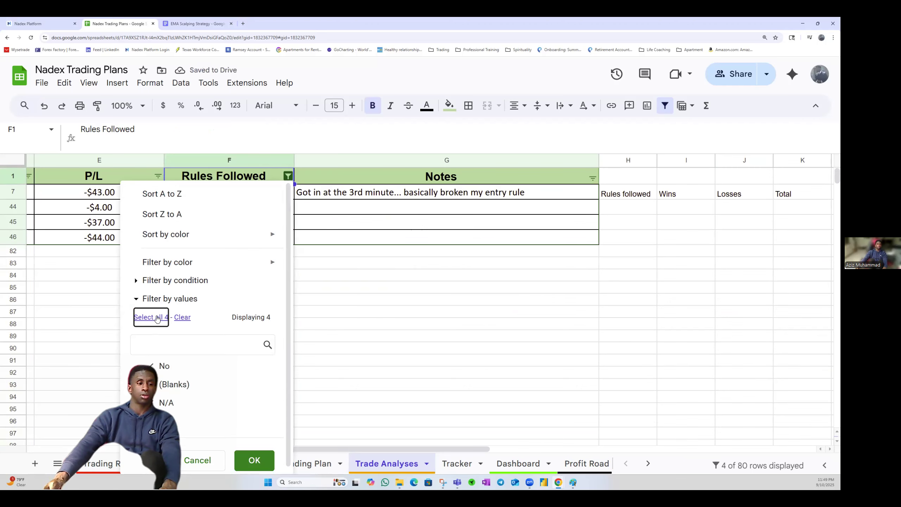
left_click(236, 456)
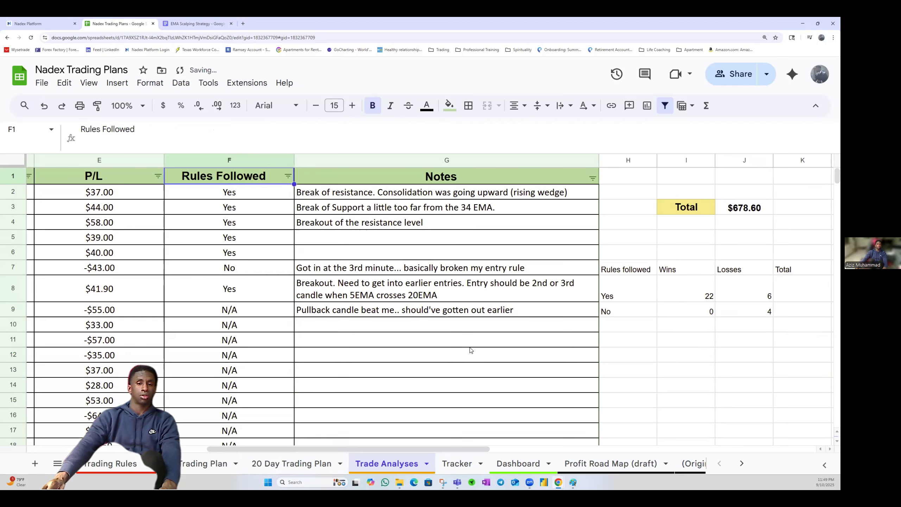
left_click(753, 294)
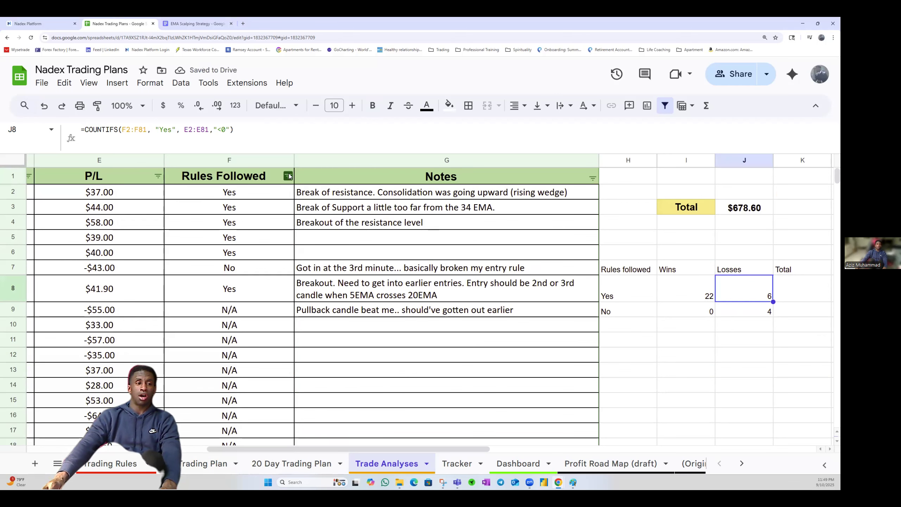
left_click(158, 176)
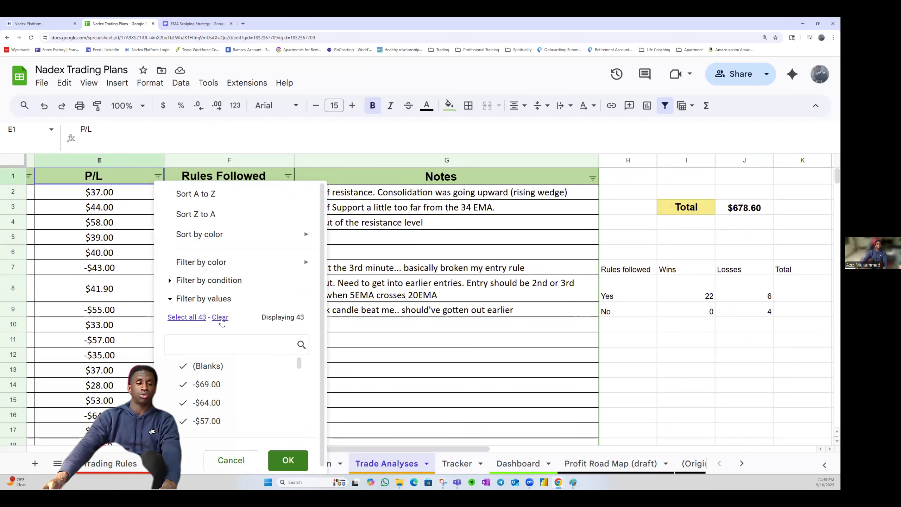
left_click(343, 294)
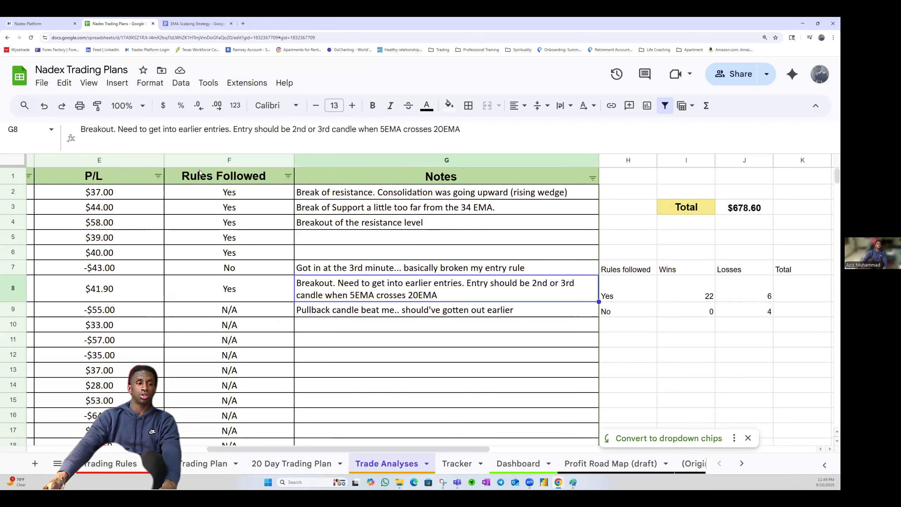
Filter the Rules Followed column to Yes only and review the P/L of the matching trades
left_click(288, 176)
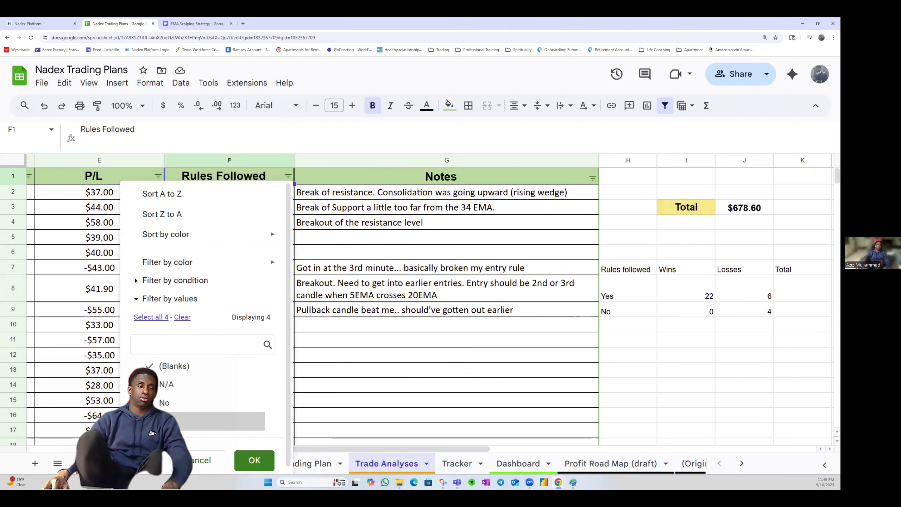
left_click(174, 367)
left_click(247, 459)
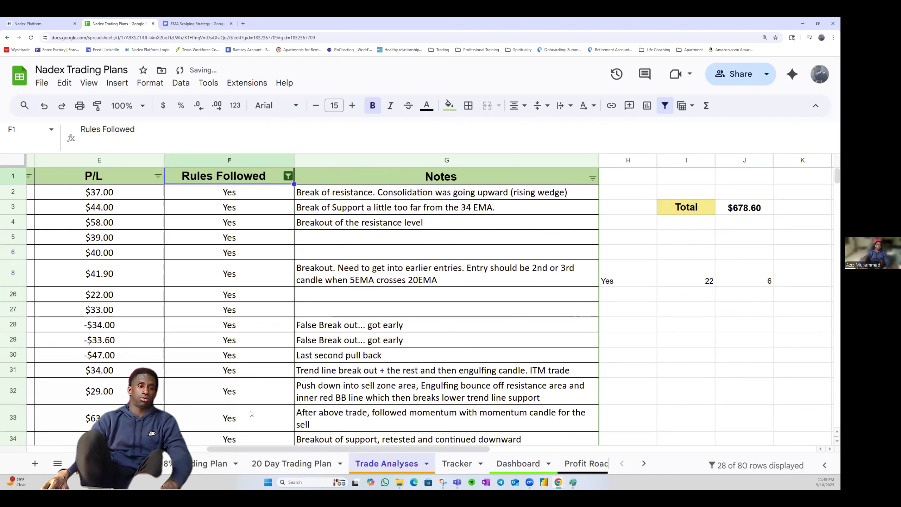
scroll(114, 272, "down", 5)
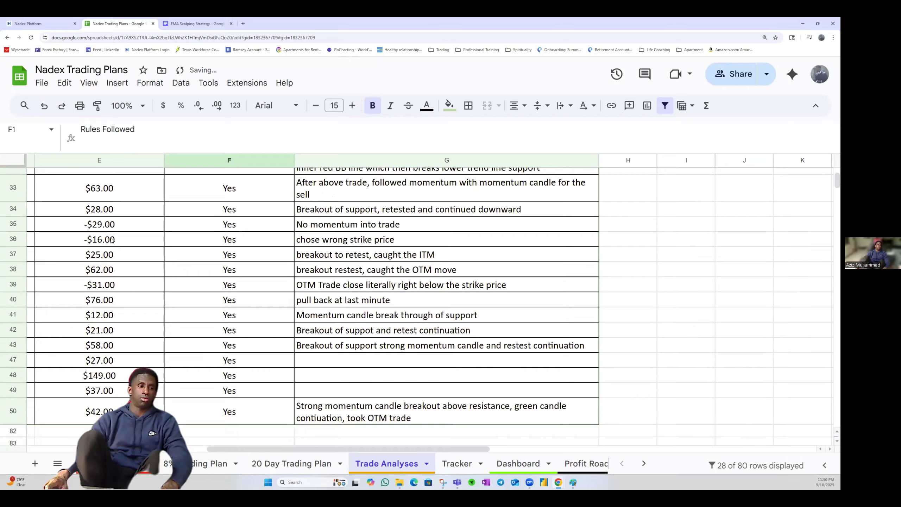
scroll(121, 213, "up", 5)
Examine the negative amounts in the P/L column's filter values for the Yes trades, leaving that filter unapplied
left_click(158, 176)
scroll(234, 384, "down", 8)
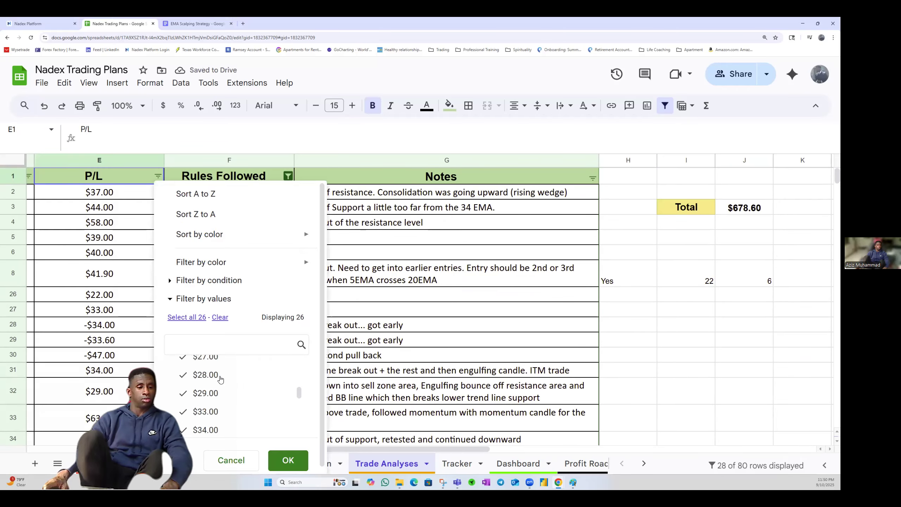
scroll(234, 389, "up", 8)
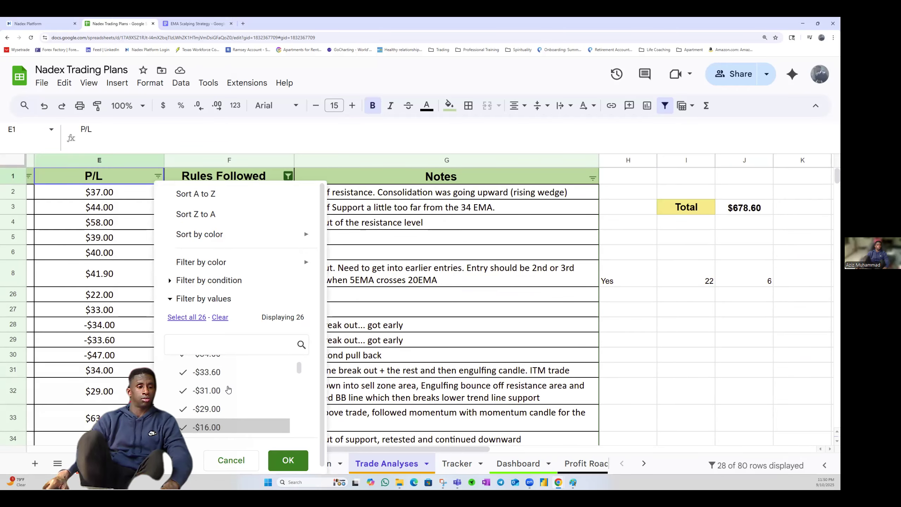
scroll(241, 394, "down", 3)
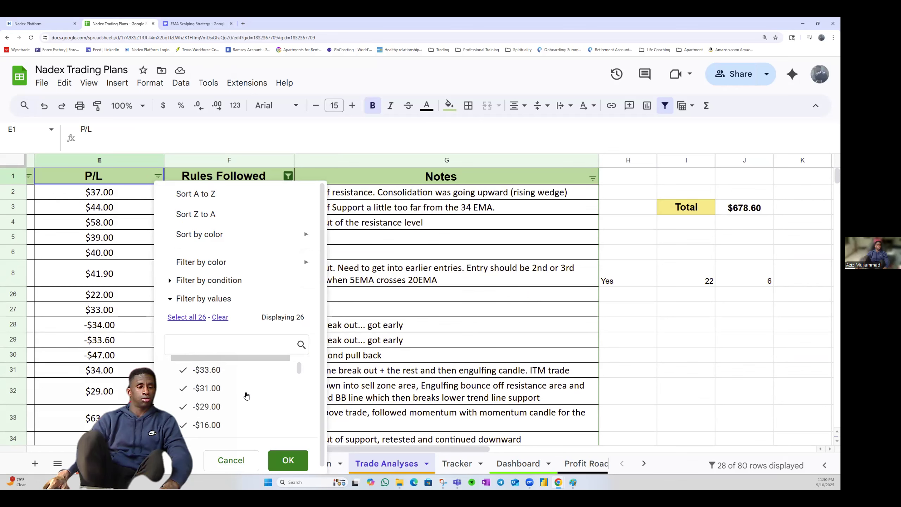
scroll(235, 392, "down", 6)
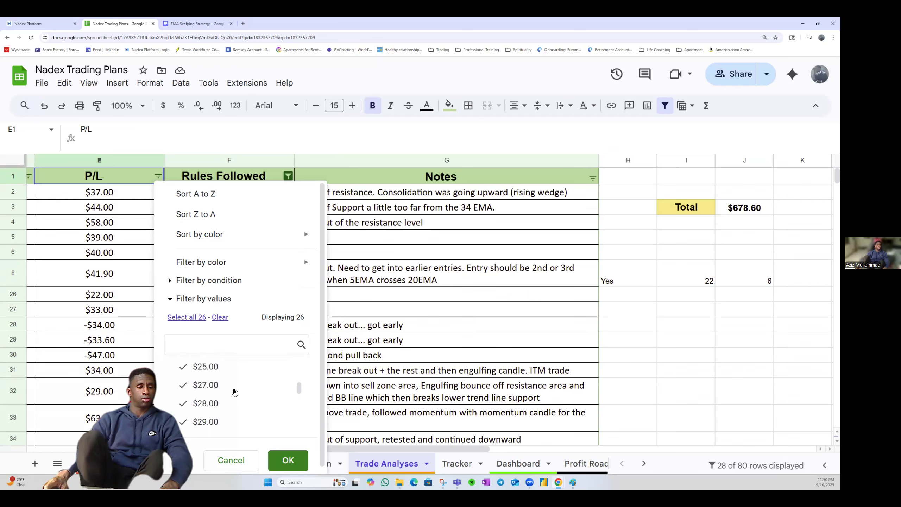
scroll(236, 391, "up", 4)
scroll(235, 392, "up", 5)
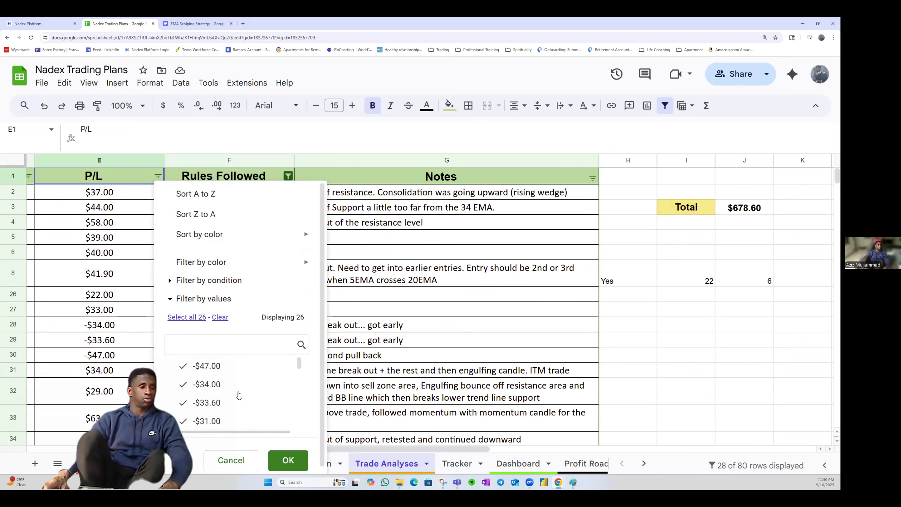
scroll(227, 404, "down", 2)
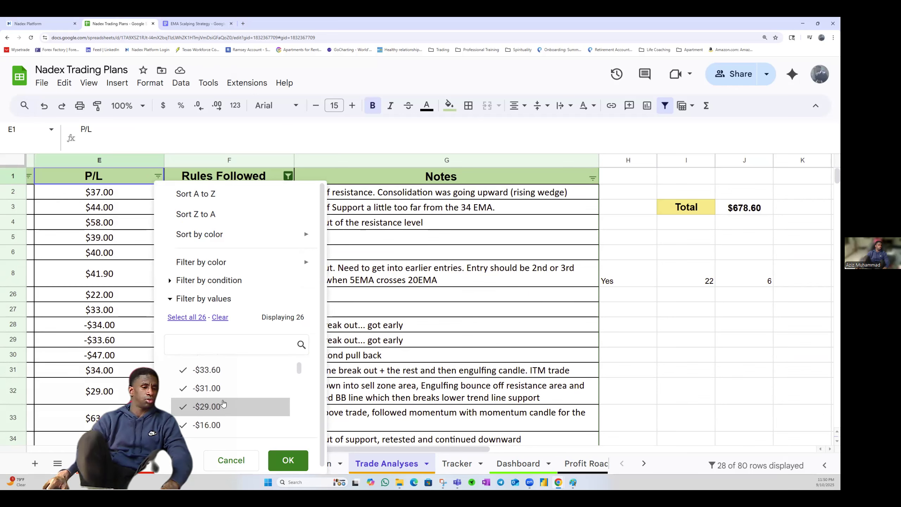
scroll(243, 401, "up", 2)
left_click(355, 340)
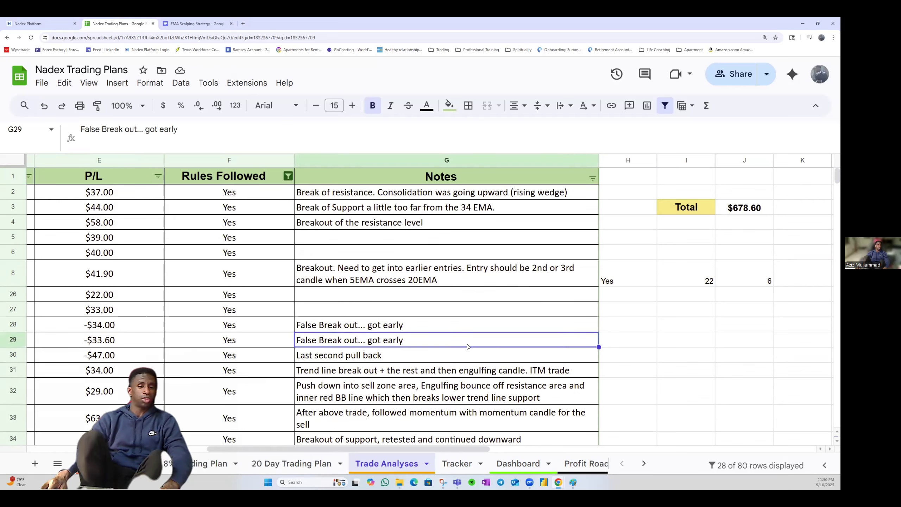
Reselect all values in the Rules Followed filter to restore every row, and select the Losses cell J9
left_click(288, 175)
left_click(183, 318)
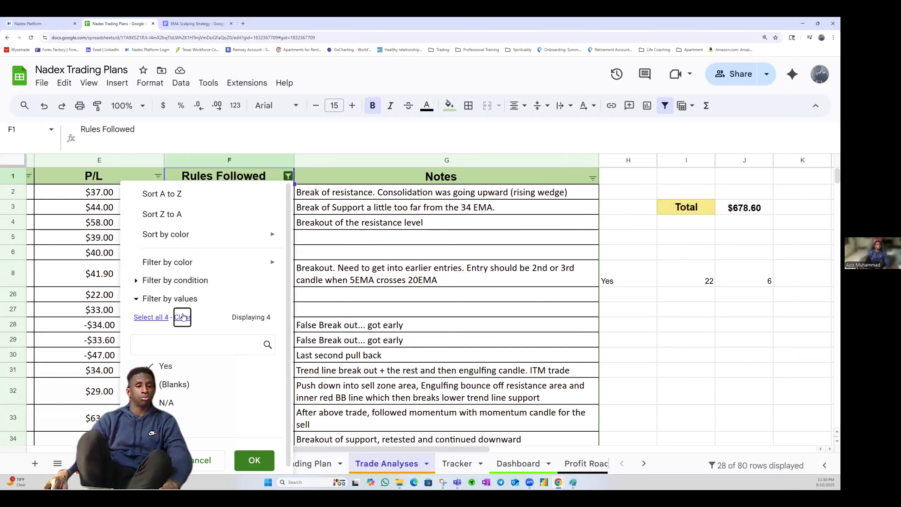
left_click(150, 317)
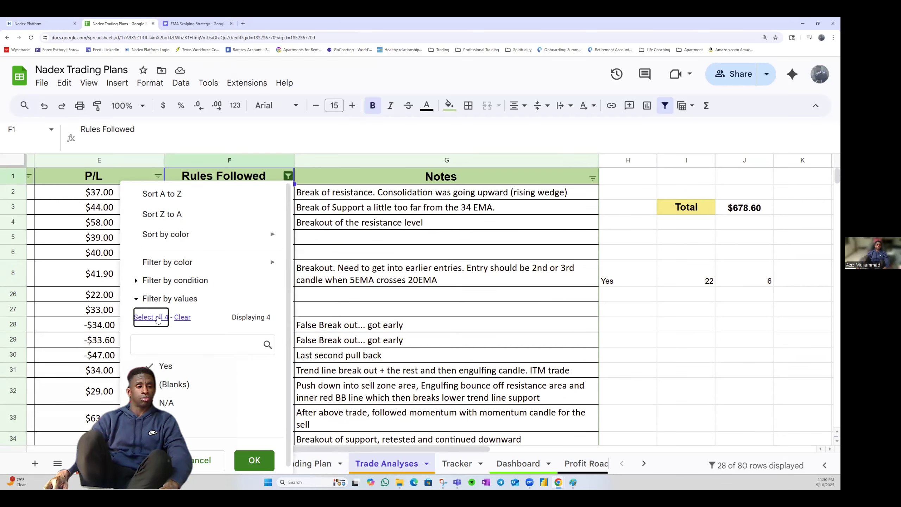
left_click(255, 460)
left_click(723, 312)
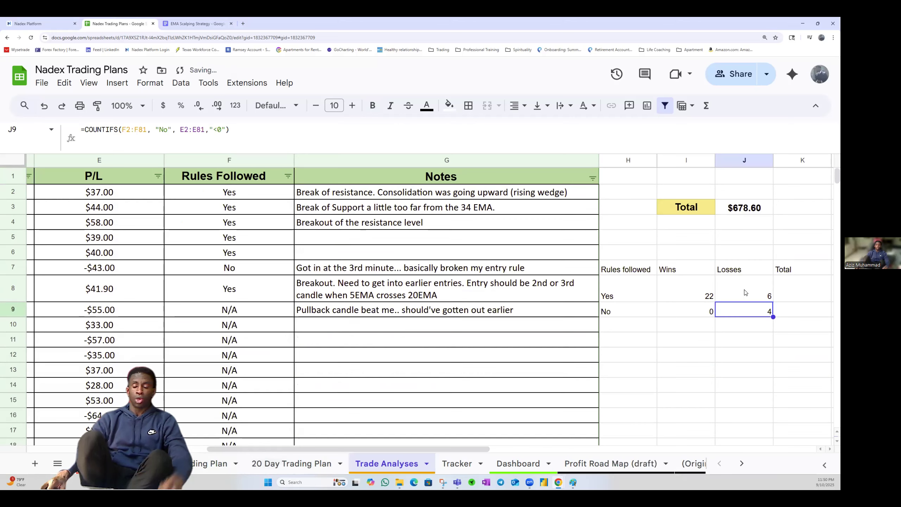
left_click(792, 272)
left_click(784, 295)
type("=countif")
key("Tab")
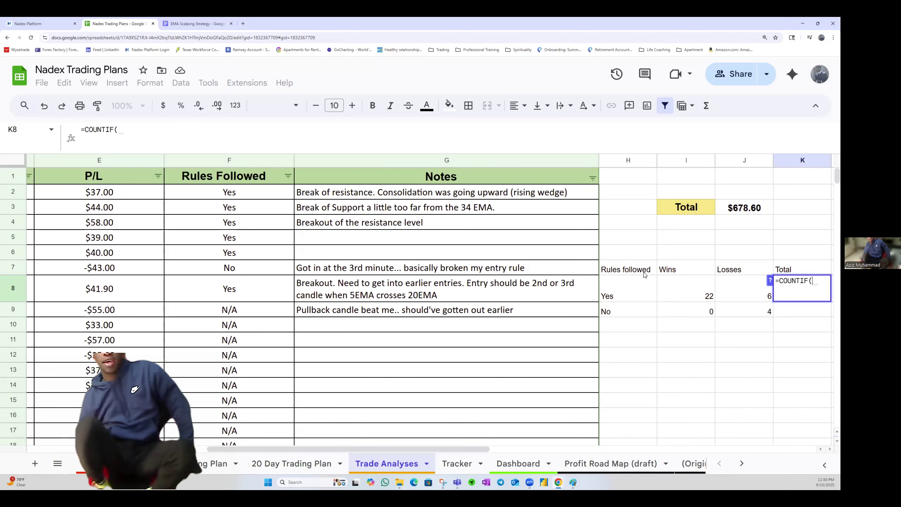
key("Escape")
Check the Yes wins formula, enter =COUNTIF(F2:F81, "Yes") in the Yes row's Total cell K8, and reject the suggested autofill
double_click(681, 298)
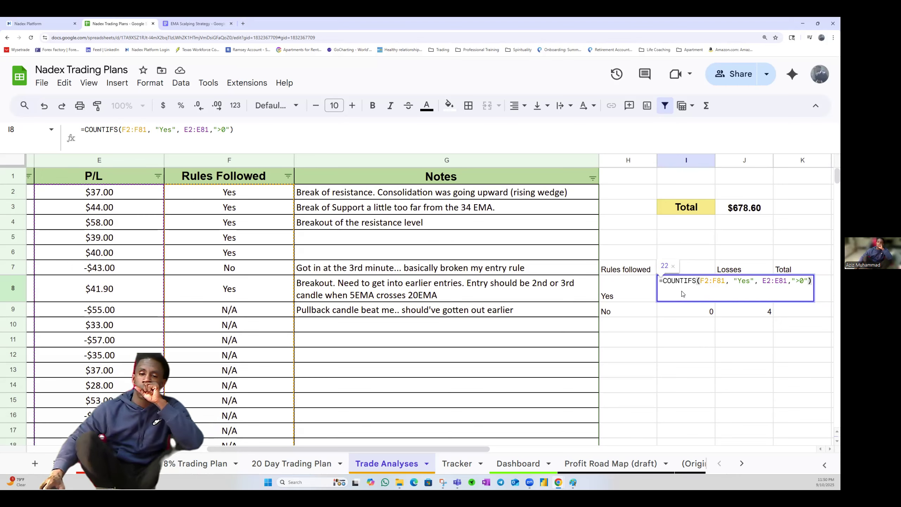
left_click(796, 289)
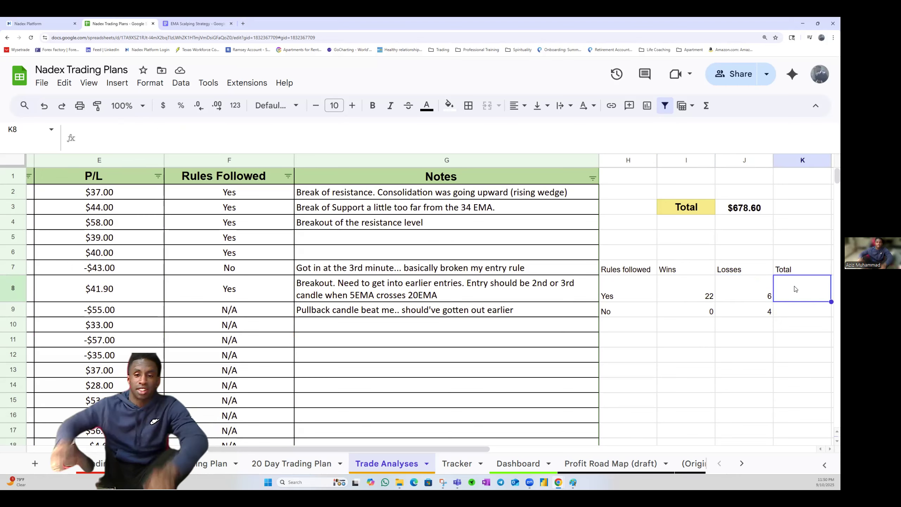
type("=countif")
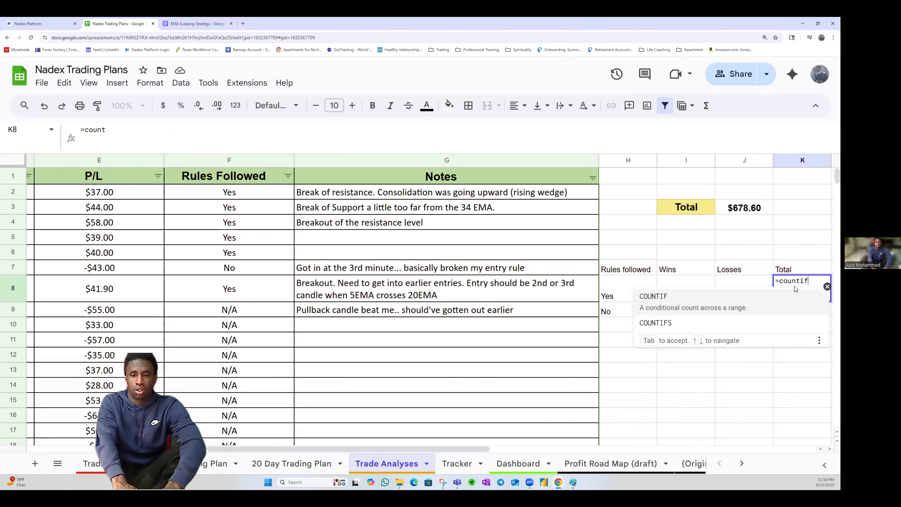
type("(F")
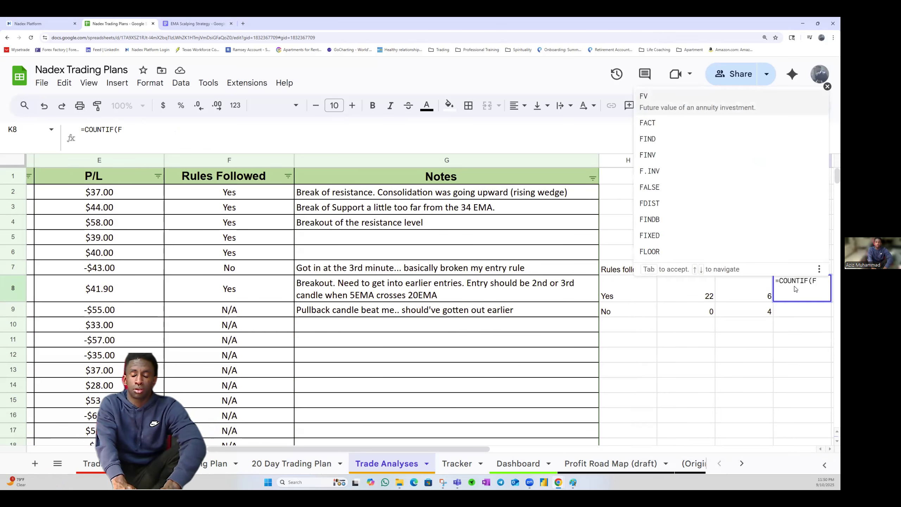
type("2:F81")
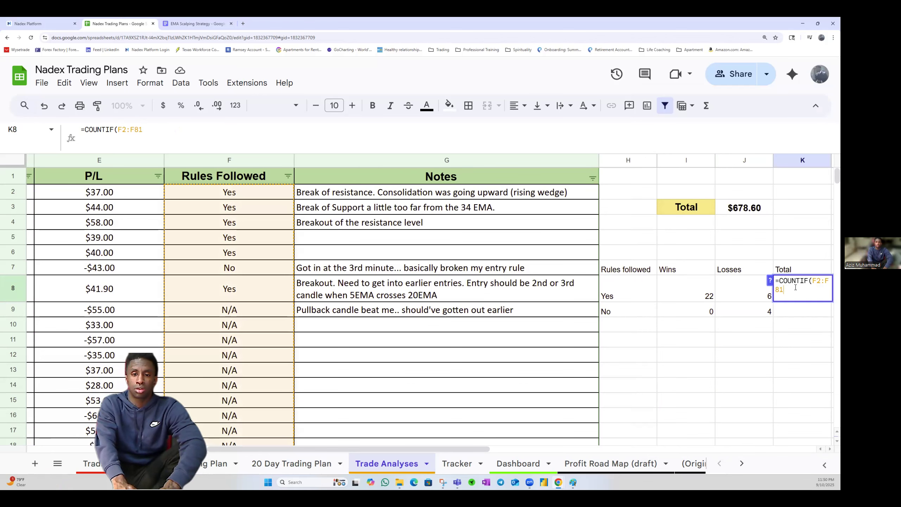
type(", \"Y")
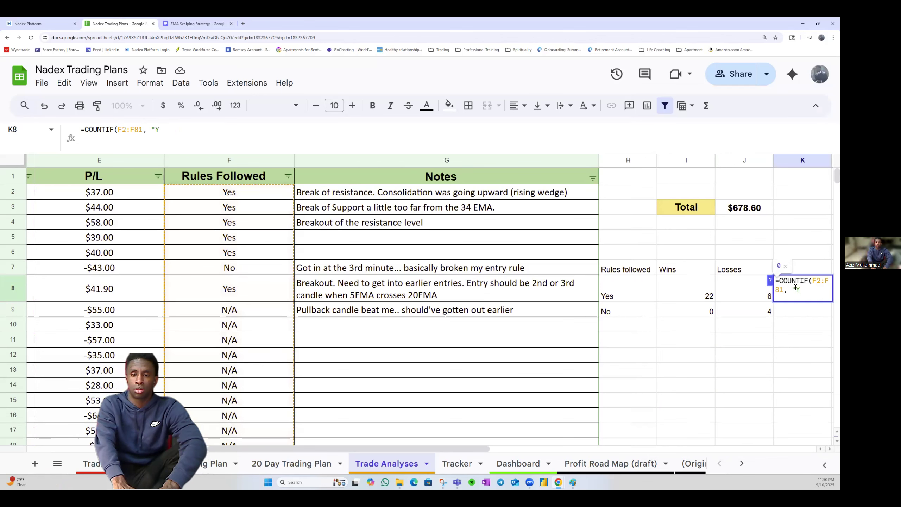
type("es\")")
key("Return")
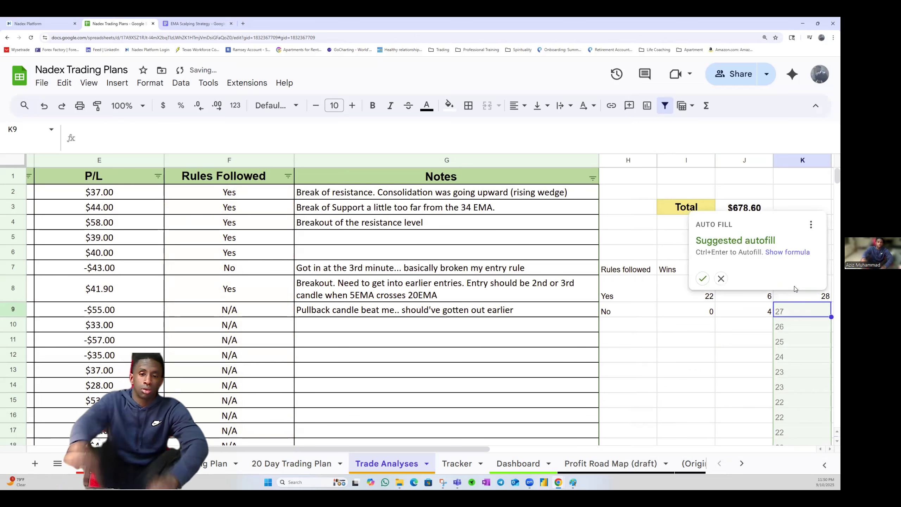
left_click(721, 278)
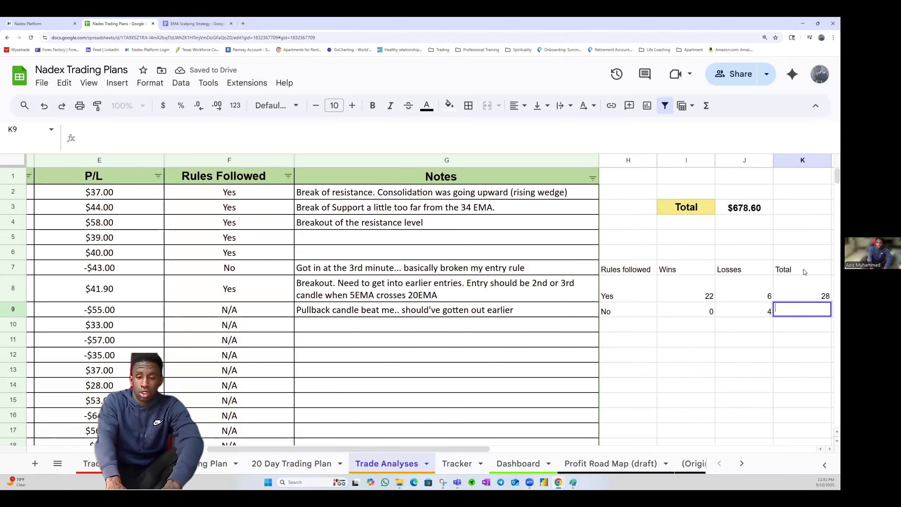
Copy the K8 formula text into the No row's Total cell K9 and change its criterion to "No"
double_click(804, 289)
key("ctrl+a")
key("ctrl+c")
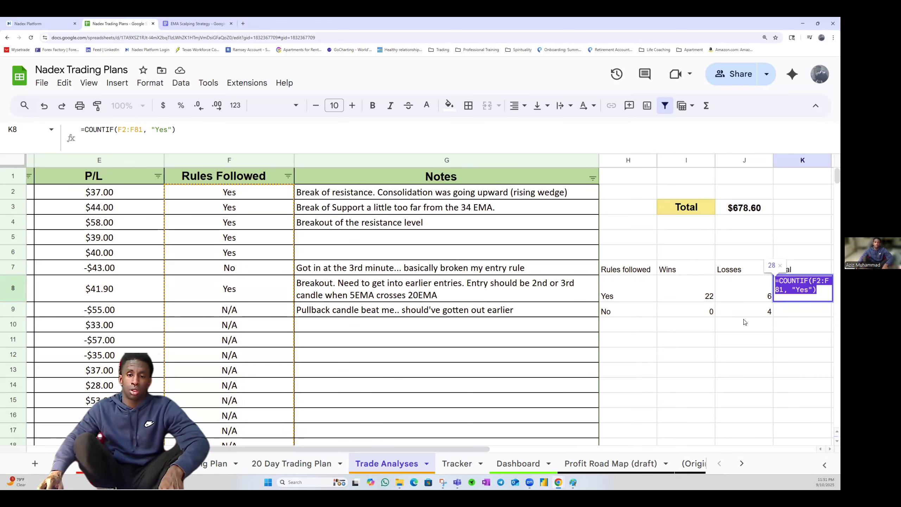
double_click(793, 309)
key("ctrl+v")
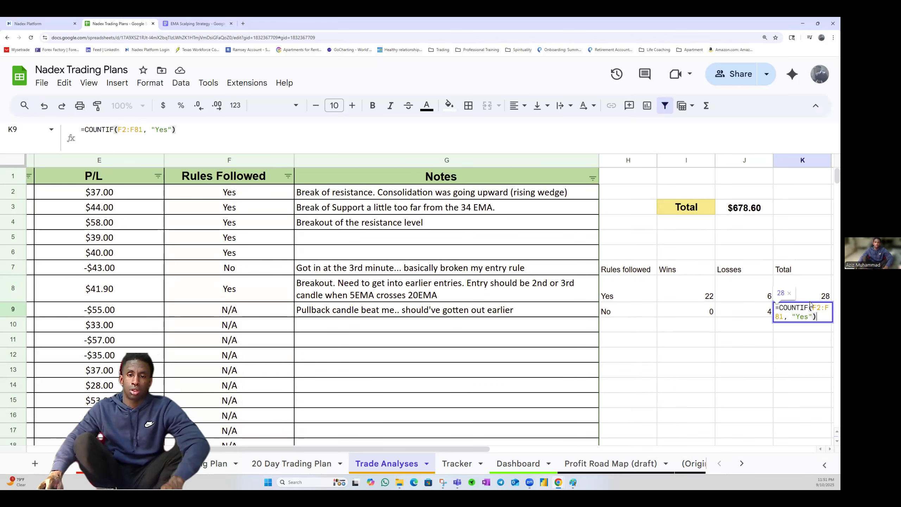
left_click(809, 319)
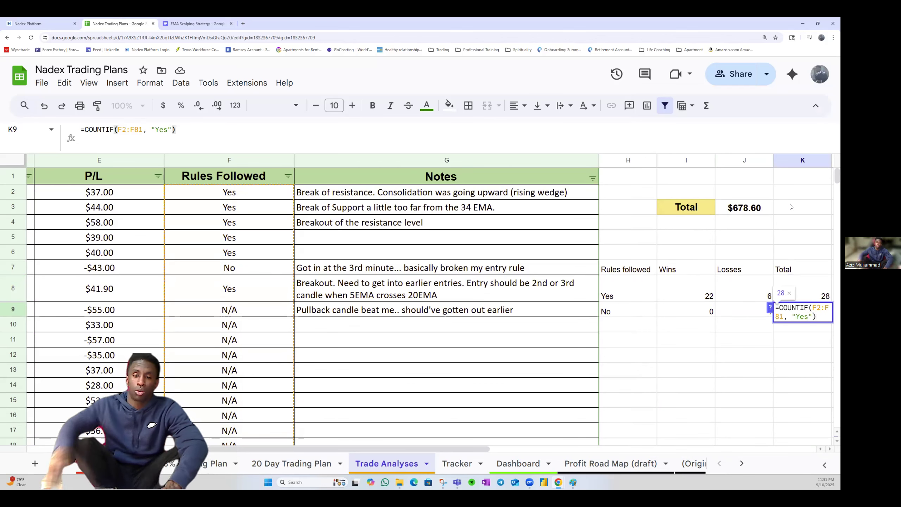
key("BackSpace")
key("BackSpace")
key("BackSpace")
type("No")
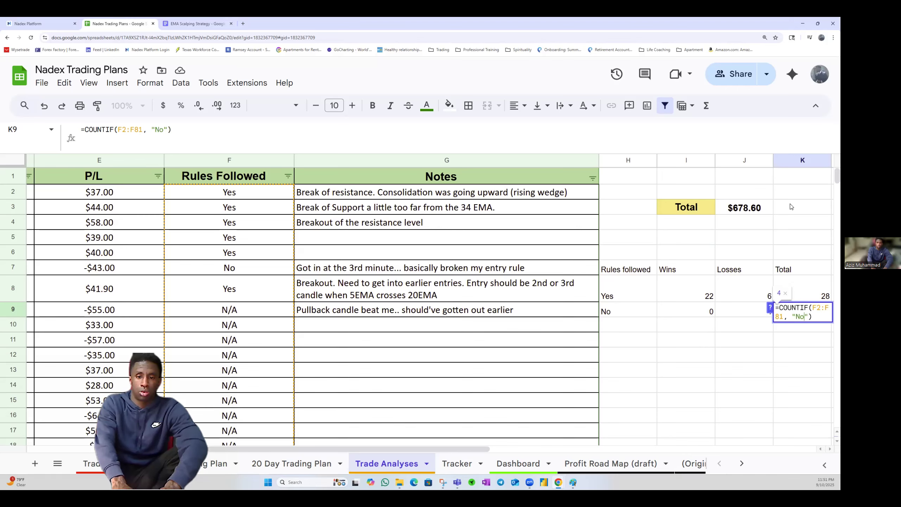
key("Return")
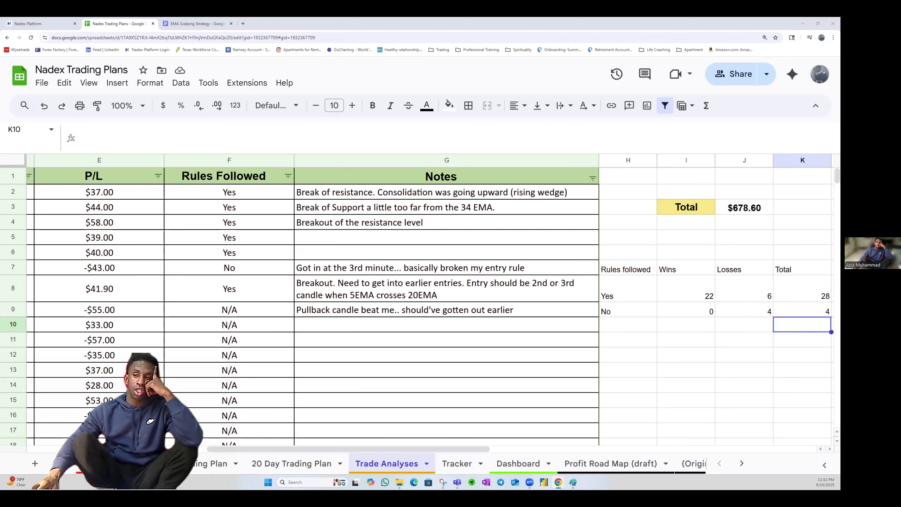
Insert a chart from the Rules followed, Wins and Losses range H7:J9 and move it up to the top rows of the sheet
left_click_drag(655, 272, 748, 311)
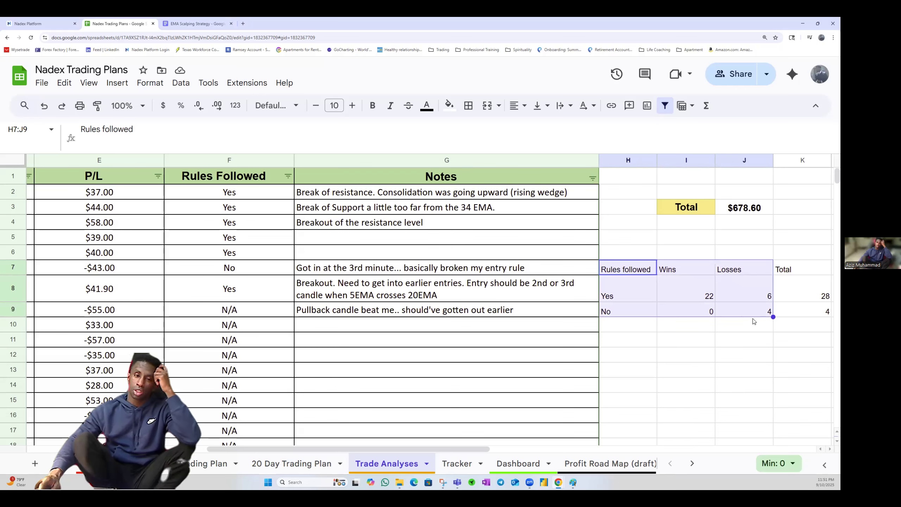
left_click(108, 84)
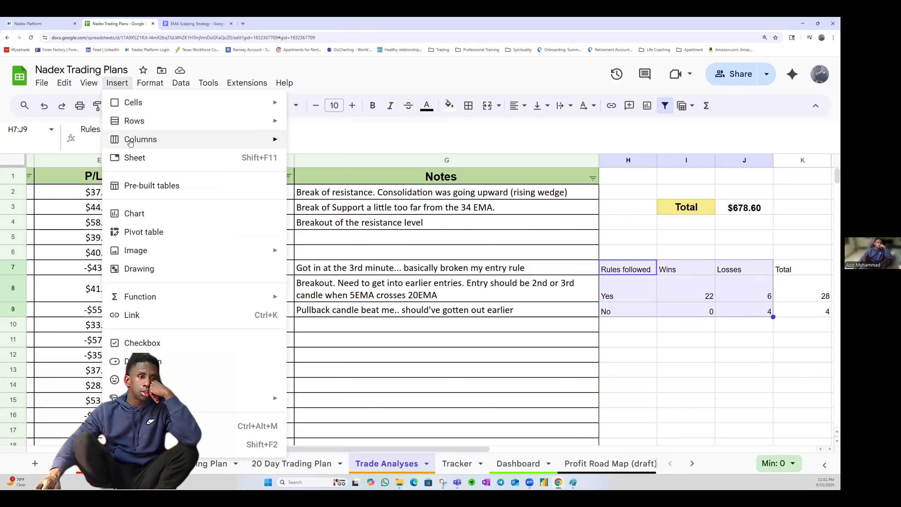
left_click(136, 214)
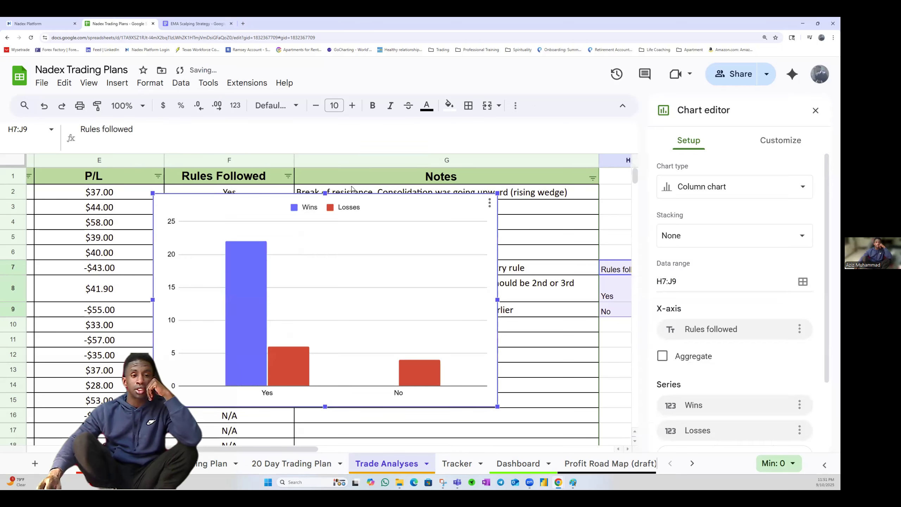
left_click_drag(400, 212, 419, 152)
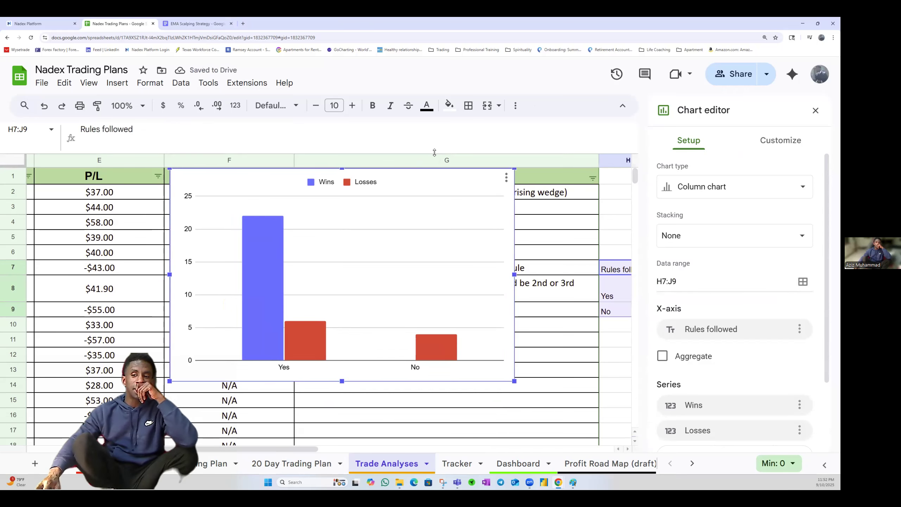
Change the wins and losses chart to a stacked column chart
left_click(694, 187)
scroll(713, 320, "down", 2)
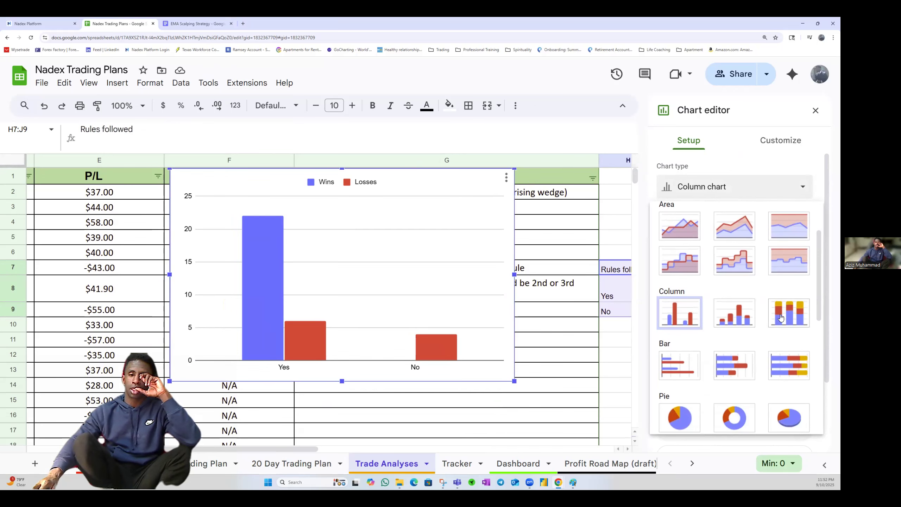
left_click(744, 316)
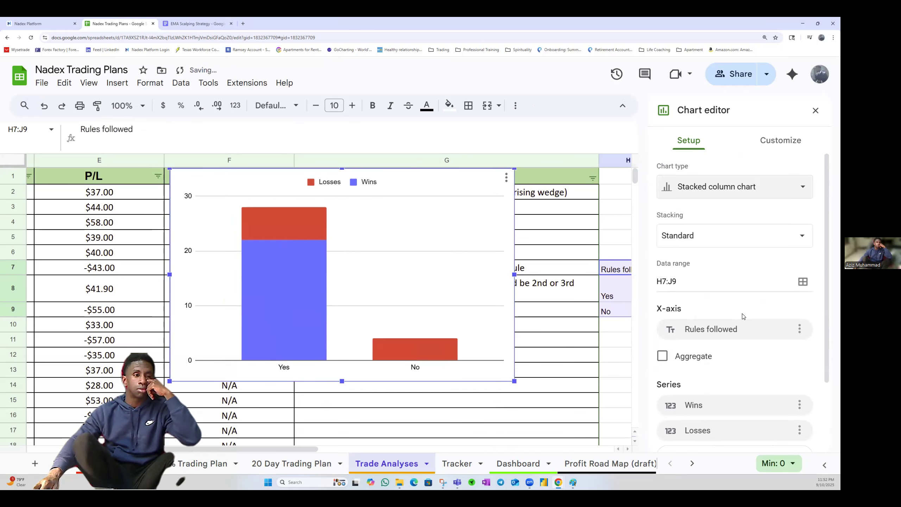
Try using column H as labels and switching rows and columns in the stacked chart, turning both options back off
scroll(744, 316, "down", 1)
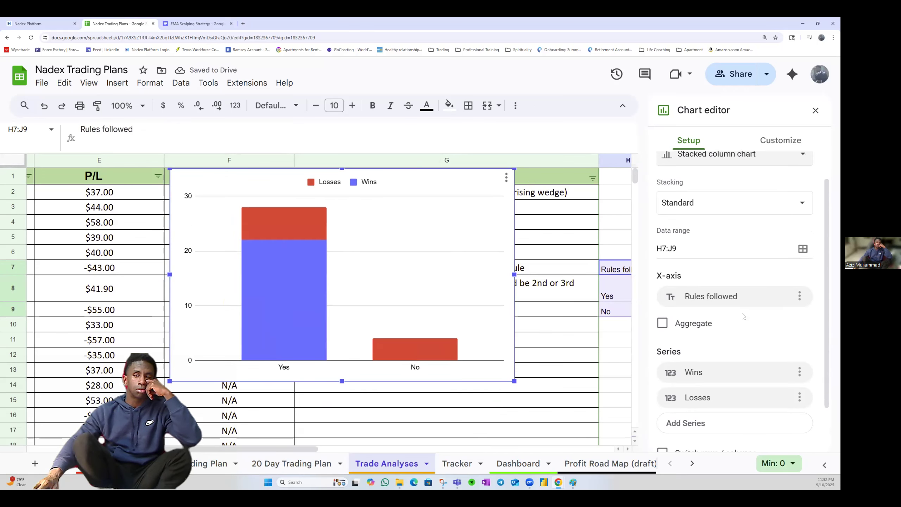
scroll(744, 316, "down", 2)
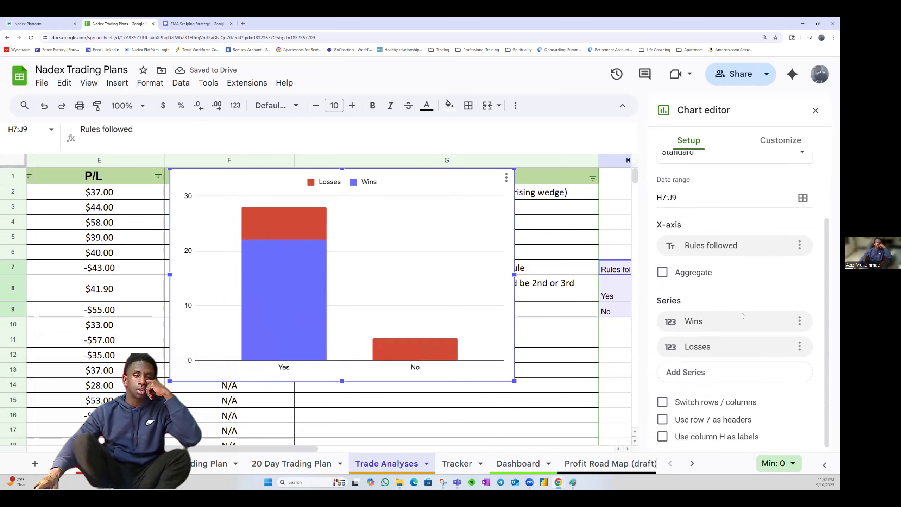
left_click(698, 321)
left_click(713, 287)
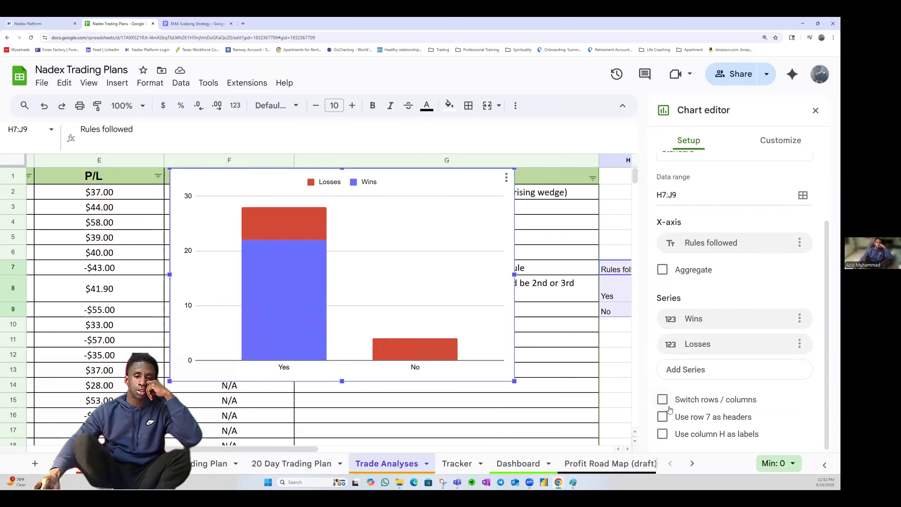
left_click(663, 434)
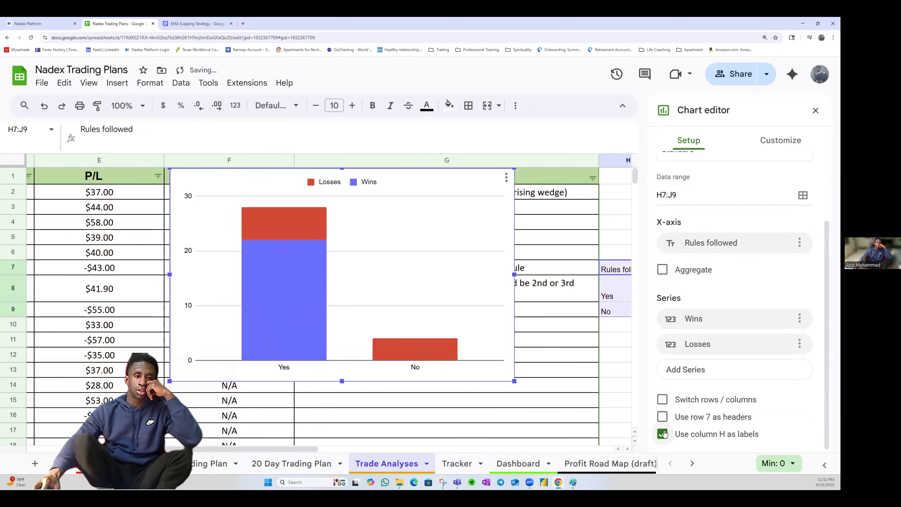
left_click(663, 434)
left_click(661, 400)
left_click(660, 402)
Set the stacked column chart to use row 7 as headers
left_click(662, 416)
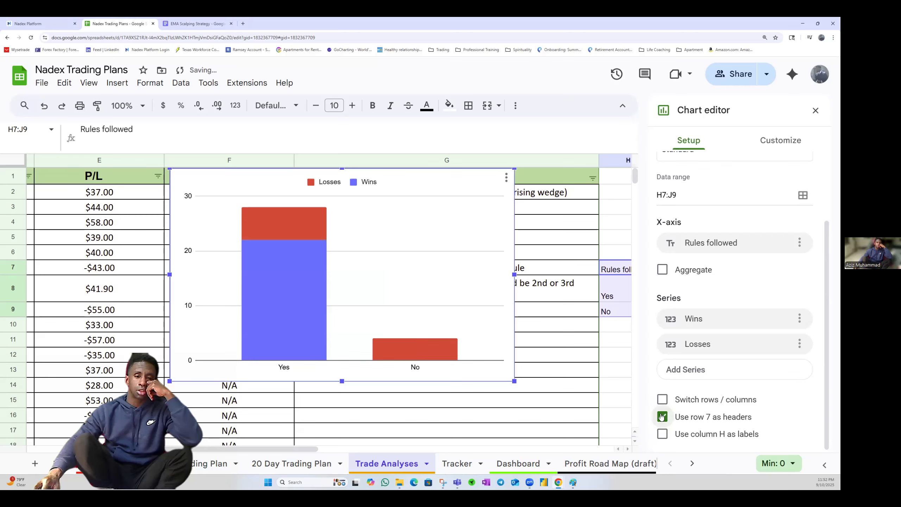
left_click(662, 416)
left_click(662, 416)
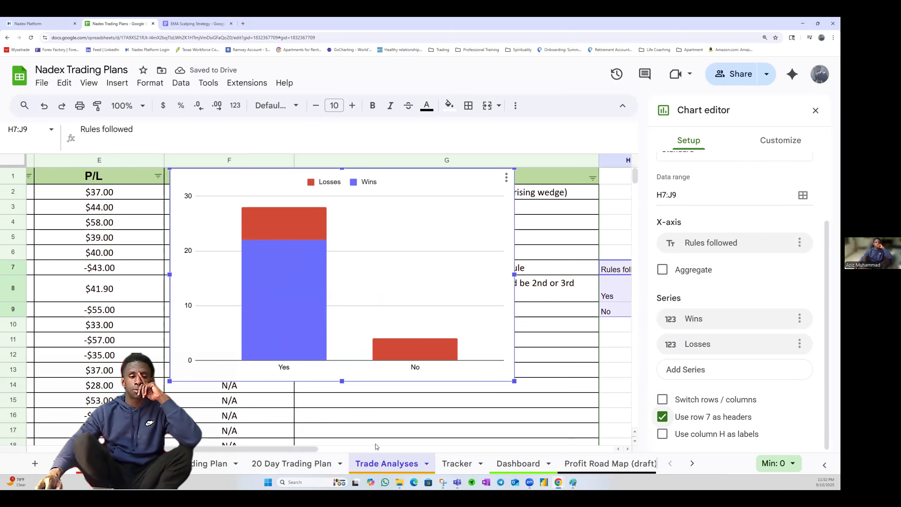
Compare the chart's stacked Wins and Losses segments with the counts in the Rules followed summary table
left_click_drag(308, 449, 359, 451)
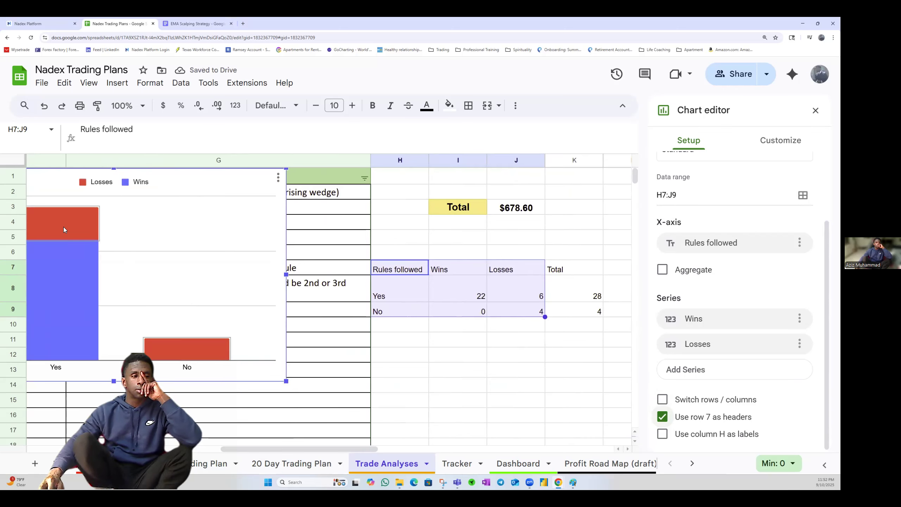
left_click_drag(344, 448, 323, 440)
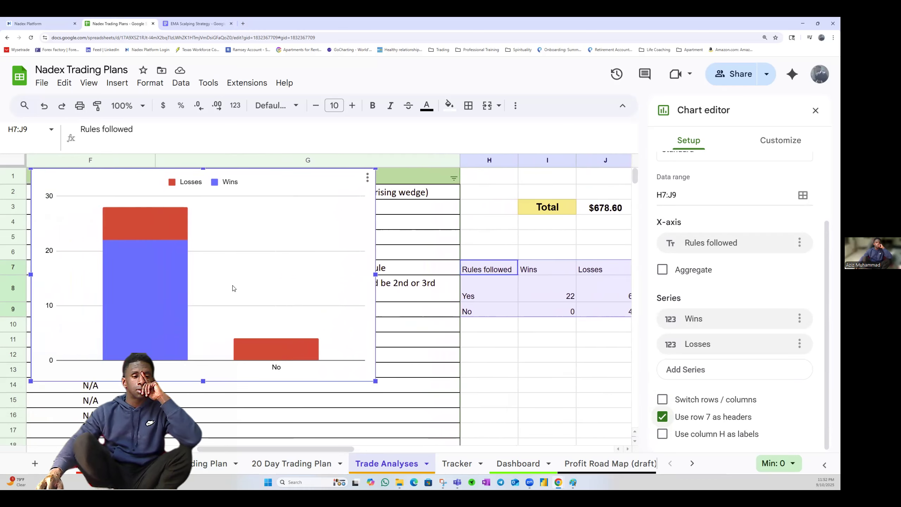
left_click(162, 228)
left_click(162, 228)
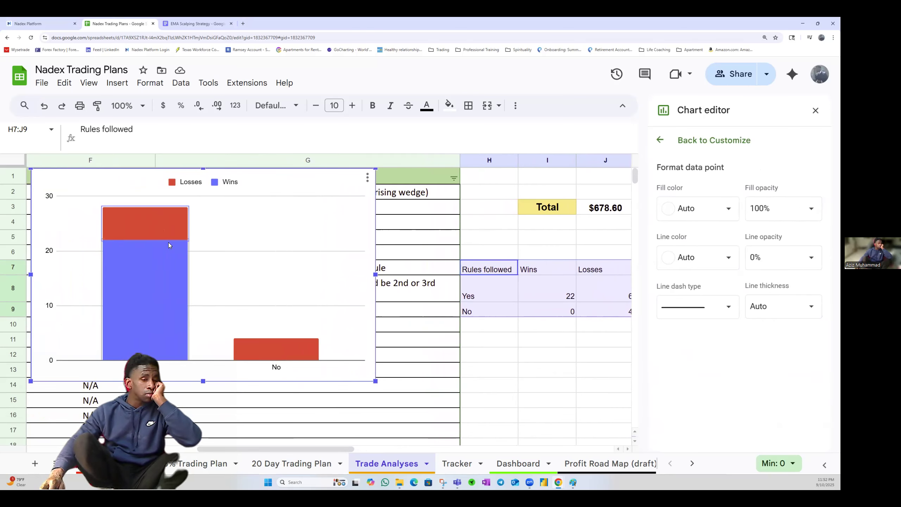
left_click_drag(338, 447, 338, 442)
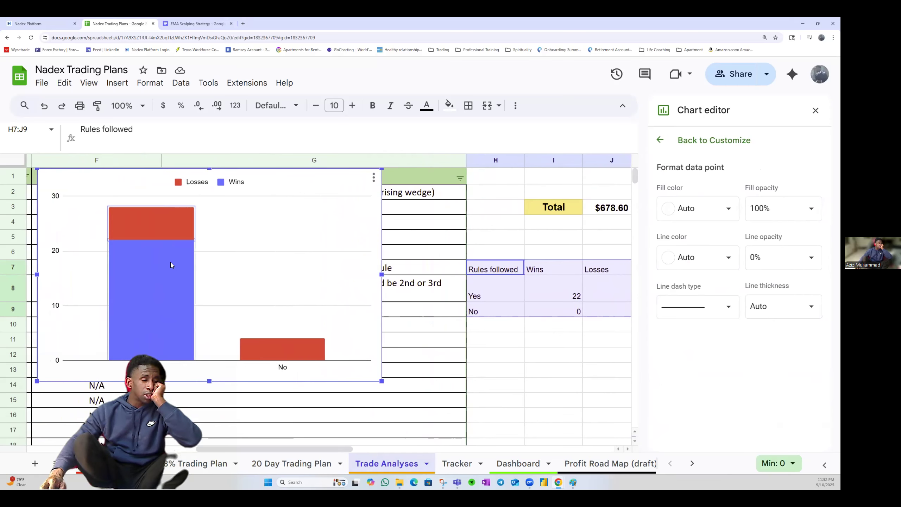
mouse_move(340, 447)
left_mouse_down()
mouse_move(352, 445)
mouse_move(336, 441)
left_mouse_up()
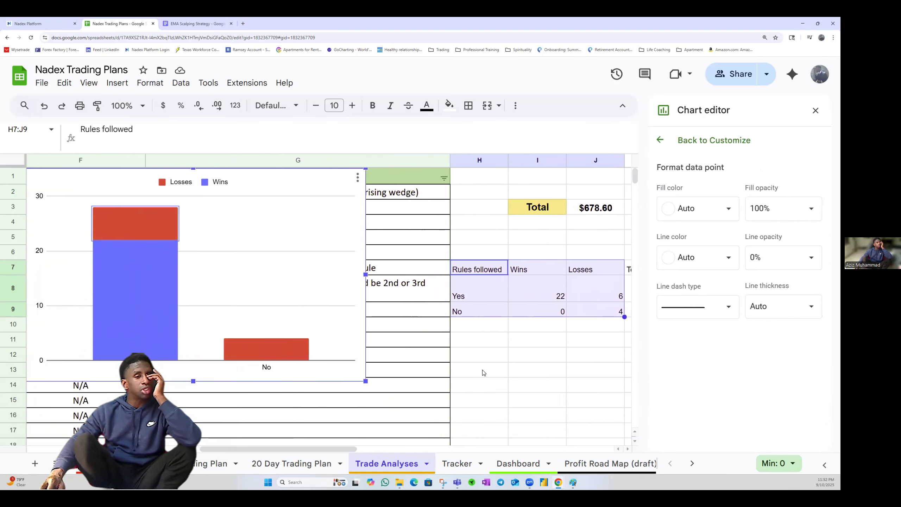
left_click(503, 371)
Reopen the chart's setup, keep the stacked column type, and switch its rows and columns to group the bars by Wins and Losses
double_click(148, 223)
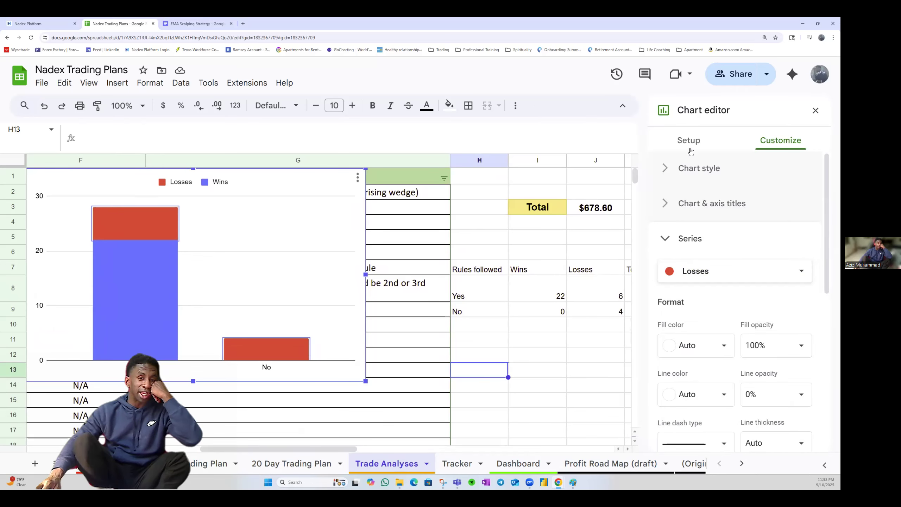
left_click(689, 146)
left_click(755, 192)
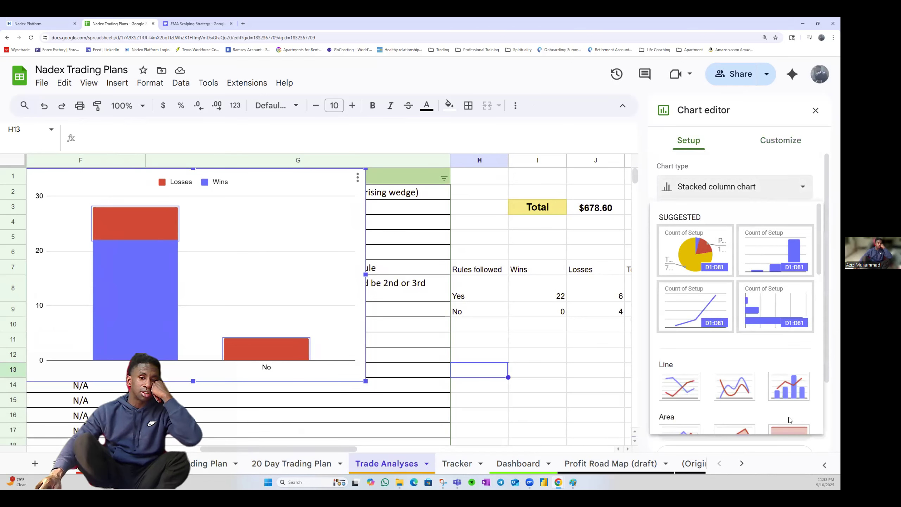
scroll(789, 420, "down", 4)
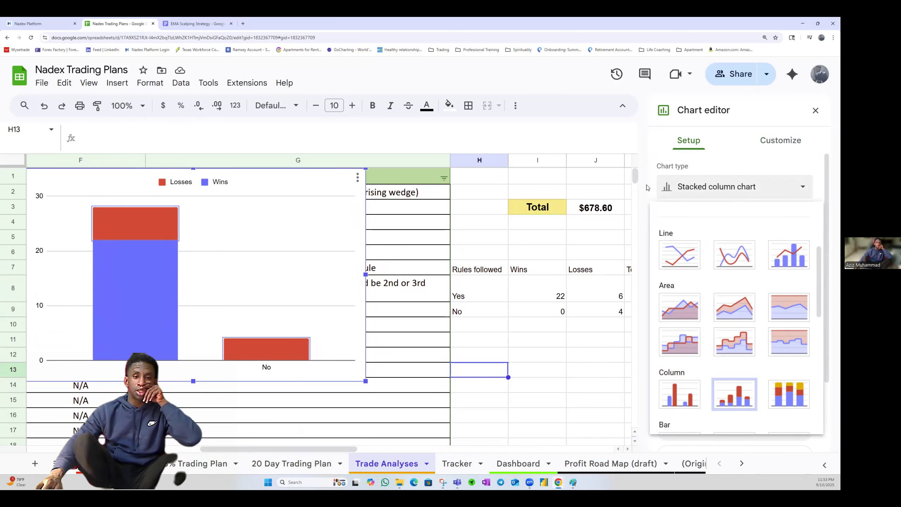
left_click(739, 140)
scroll(738, 278, "down", 3)
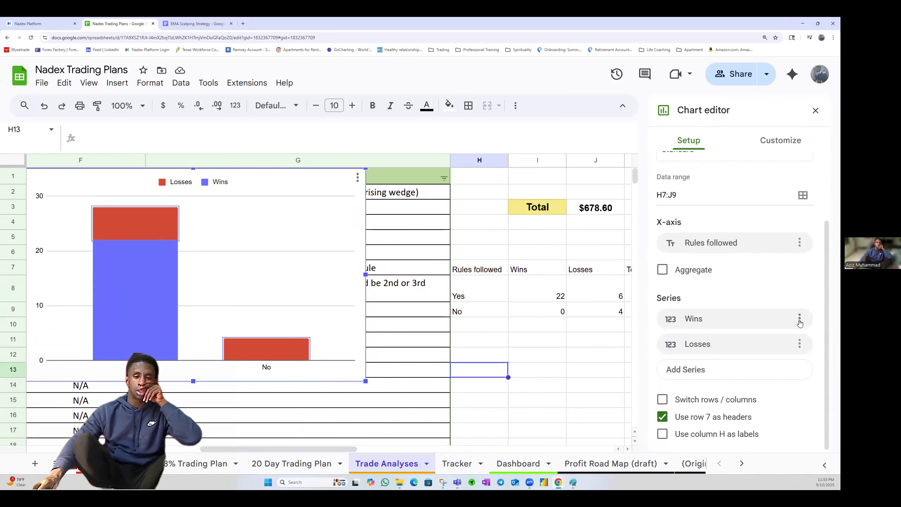
left_click(664, 401)
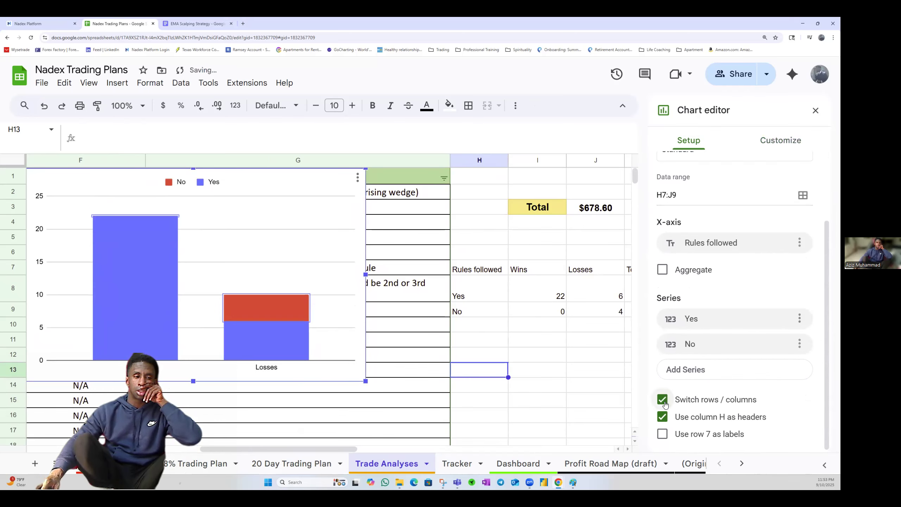
Turn off the chart's row/column switch so the bars are grouped by Rules followed, with row 7 as headers
left_click(664, 418)
left_click(665, 418)
left_click(661, 403)
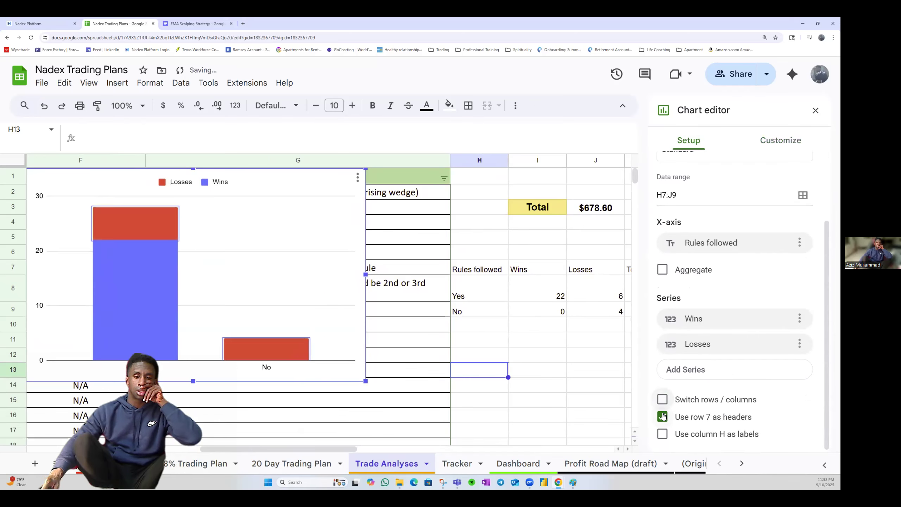
Try using column H as labels without row 7 as headers, restore the header settings, and leave the series list unchanged
left_click(663, 435)
left_click(662, 418)
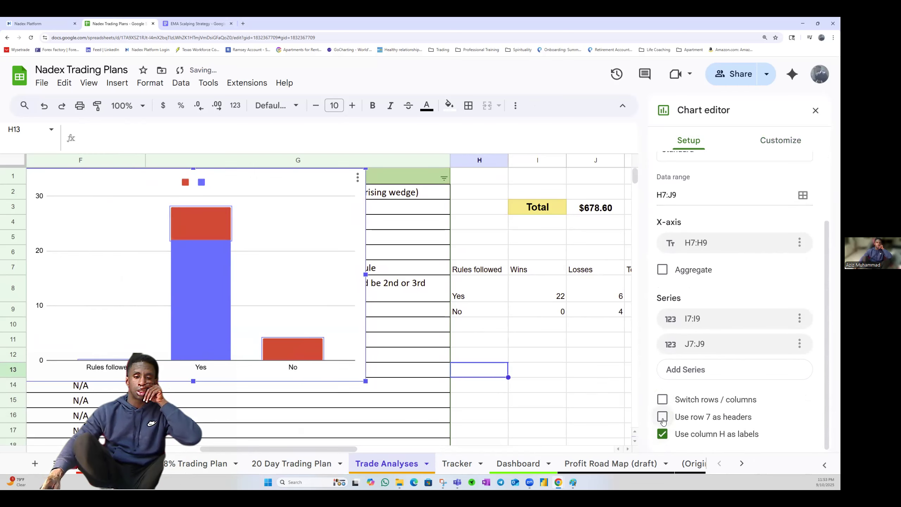
left_click(663, 419)
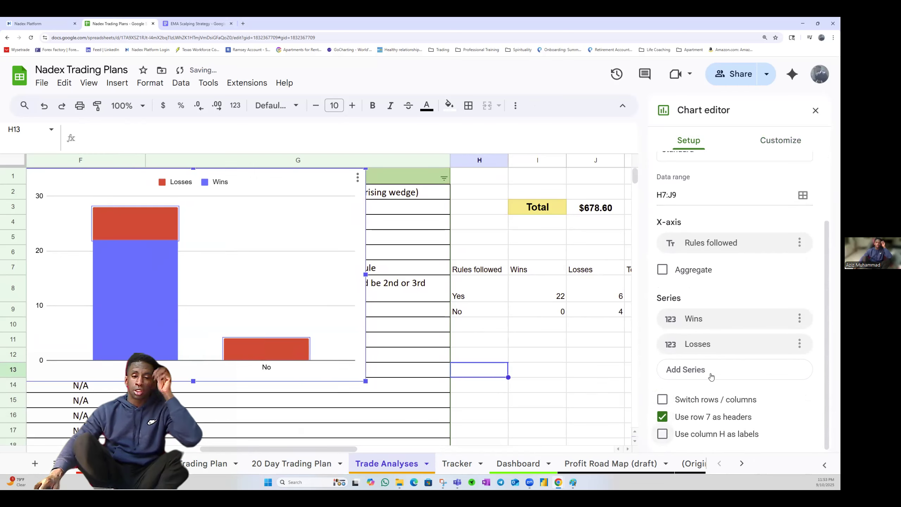
left_click(714, 372)
left_click(735, 293)
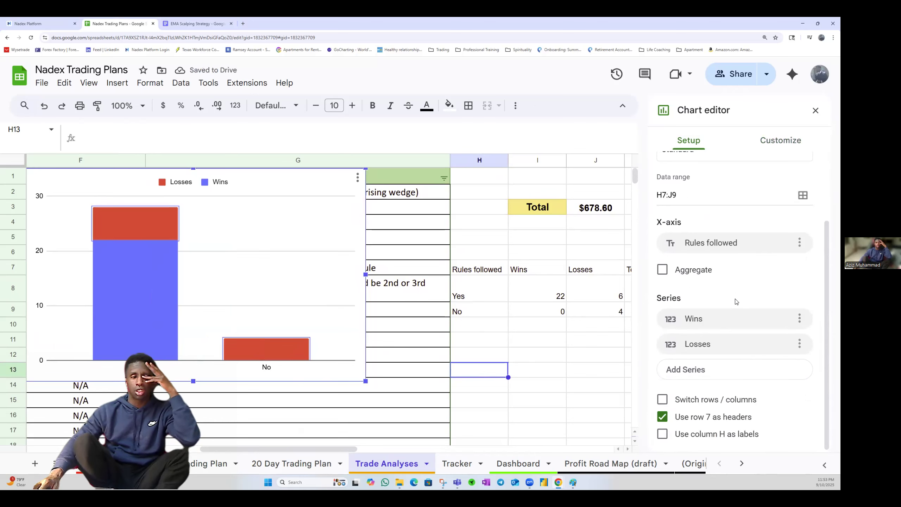
Try adding Rules followed labels to the Losses series, removing them again
left_click(797, 345)
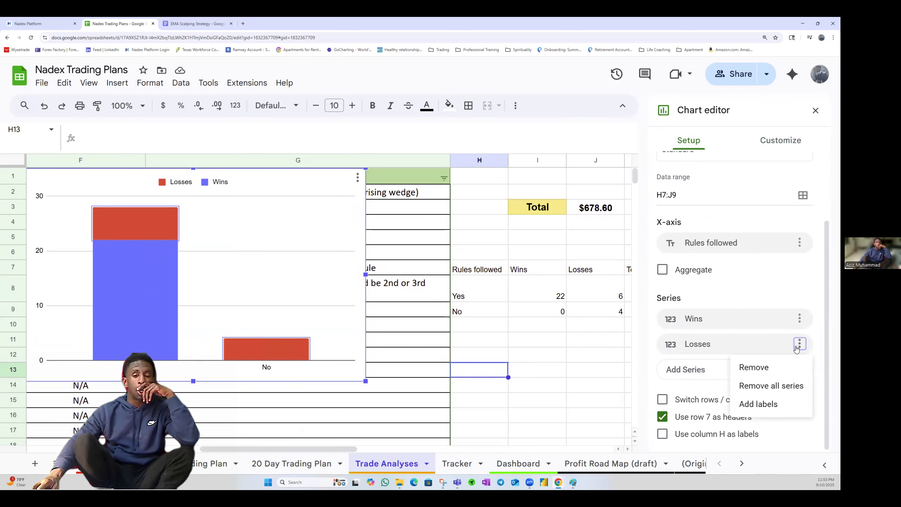
left_click(758, 404)
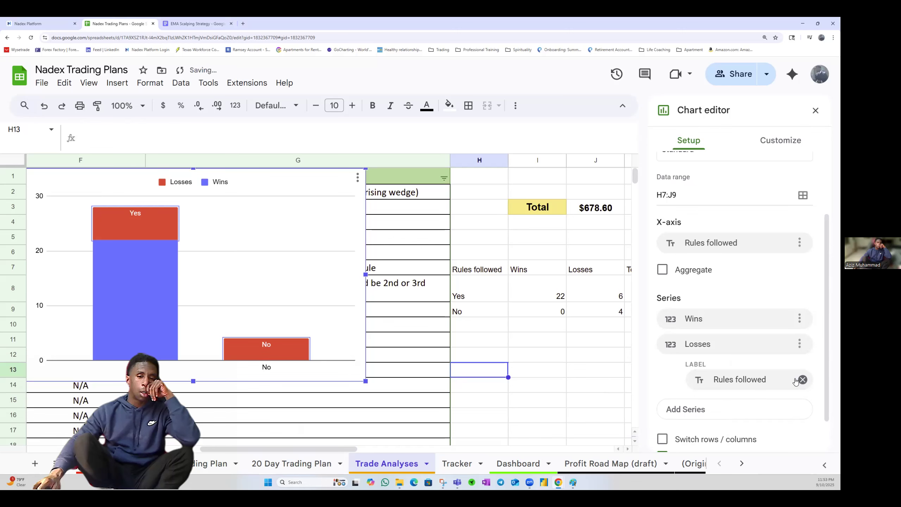
left_click(803, 380)
Try Losses in place of the Wins series, put Wins back, and keep Rules followed on the X-axis
left_click(793, 318)
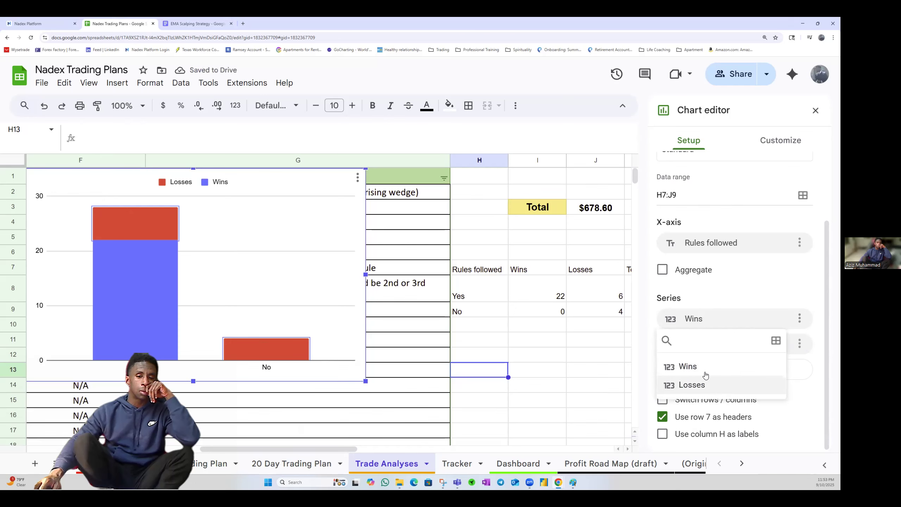
left_click(705, 373)
left_click(705, 324)
left_click(687, 384)
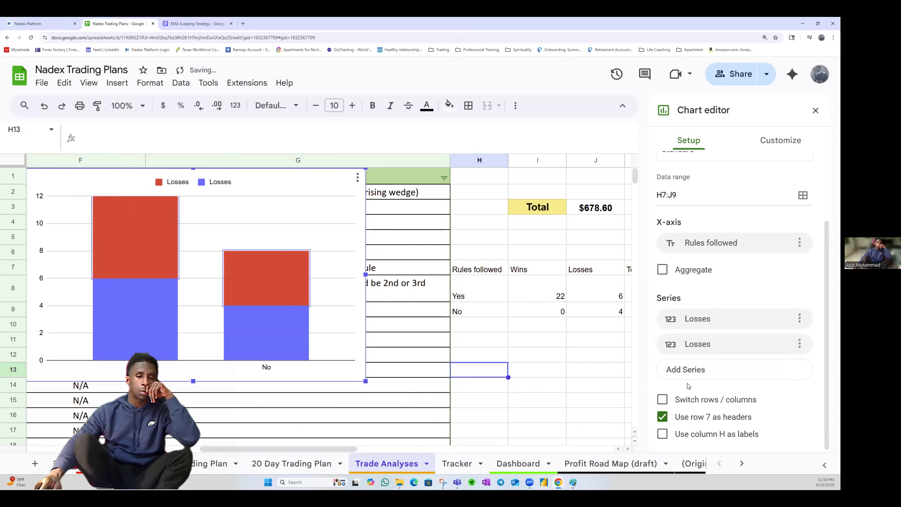
left_click(686, 324)
left_click(689, 367)
scroll(708, 270, "up", 1)
left_click(709, 260)
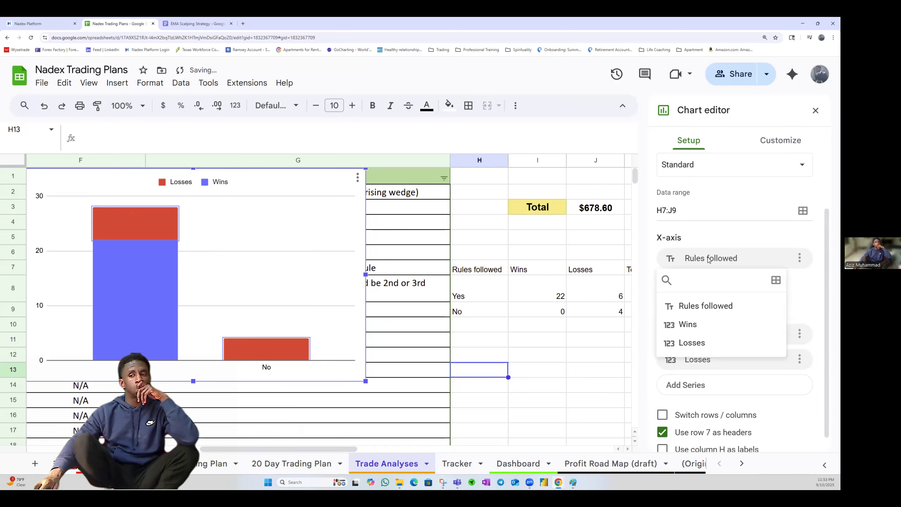
left_click(702, 306)
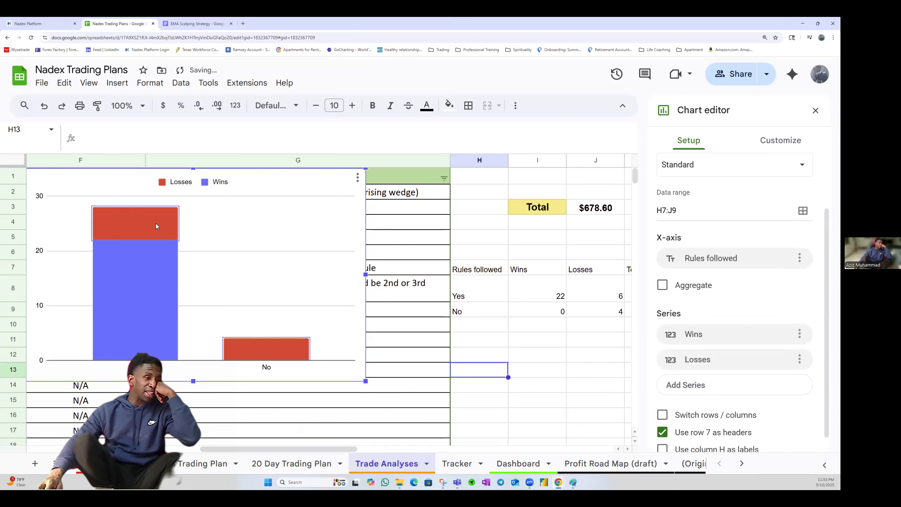
Change the stacked chart of wins and losses to a regular column chart without stacking
left_click(694, 170)
left_click(732, 236)
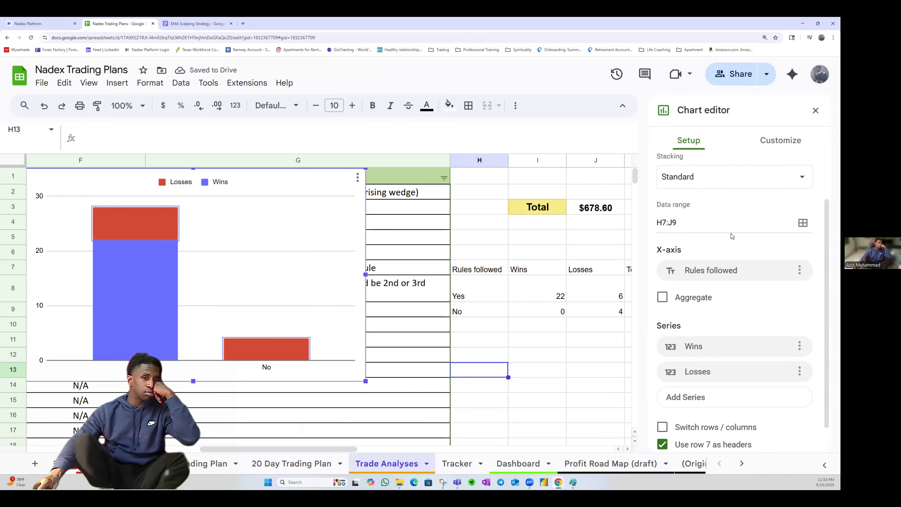
scroll(732, 237, "up", 3)
left_click(710, 185)
scroll(705, 355, "down", 4)
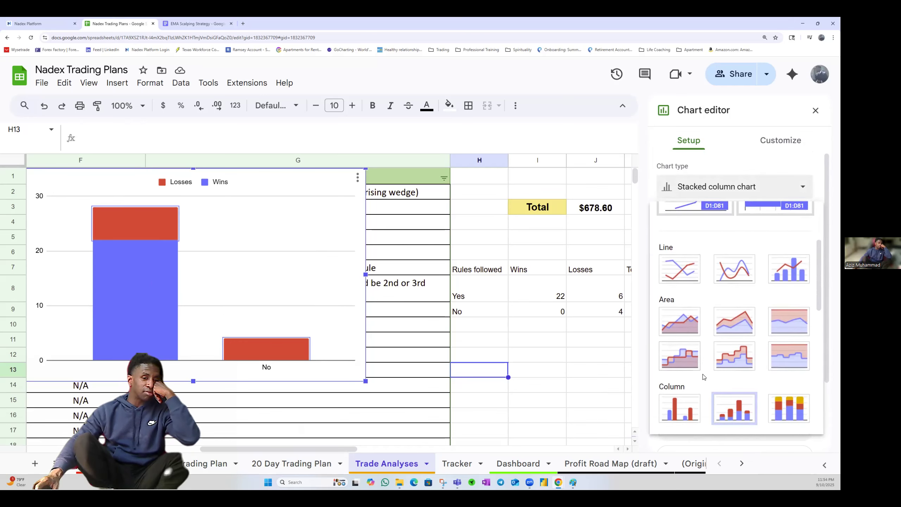
scroll(705, 377, "down", 2)
left_click(687, 371)
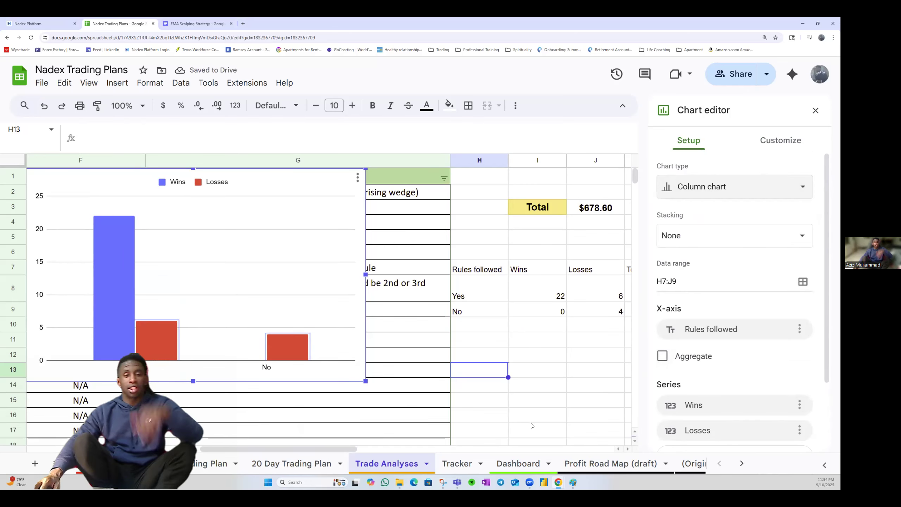
Move the column chart directly below the Rules followed summary table
left_click(543, 342)
scroll(555, 338, "down", 3)
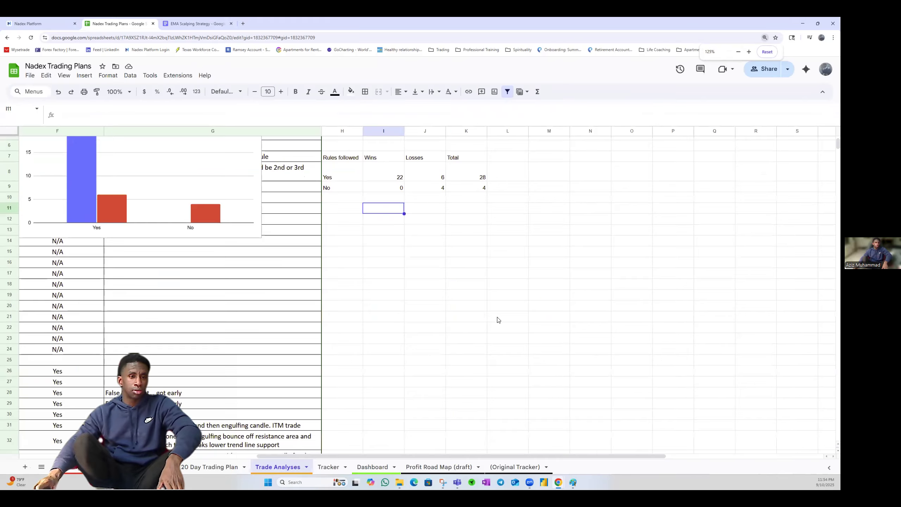
scroll(498, 320, "up", 1)
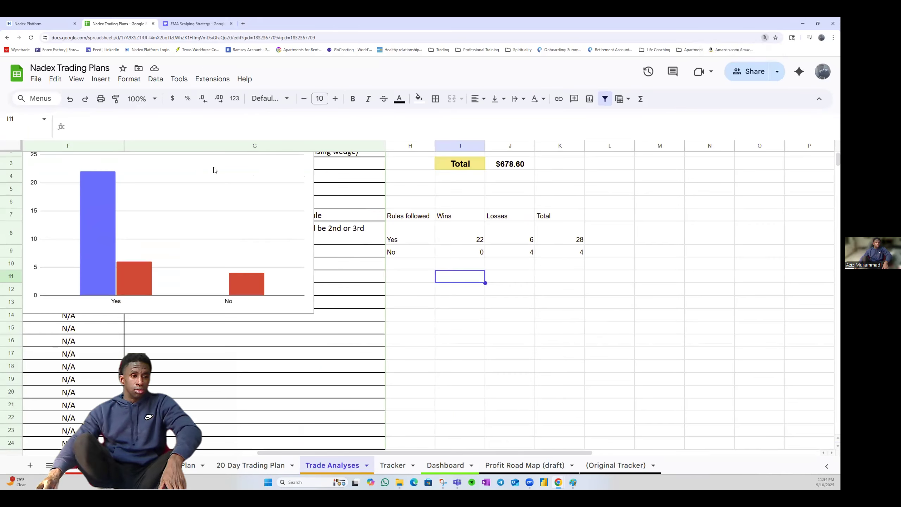
left_click(235, 169)
left_click_drag(234, 170, 635, 306)
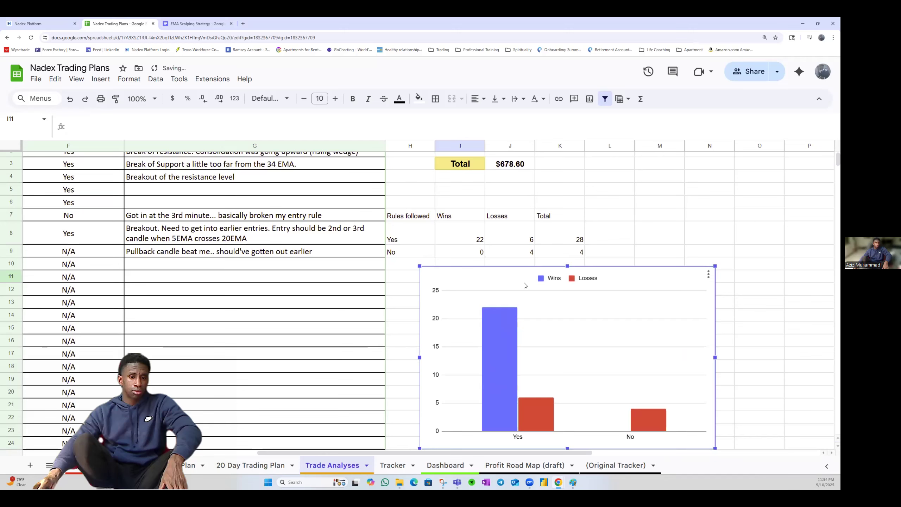
Set the column chart's title to "Wins and Losses by Rules Followed"
double_click(548, 286)
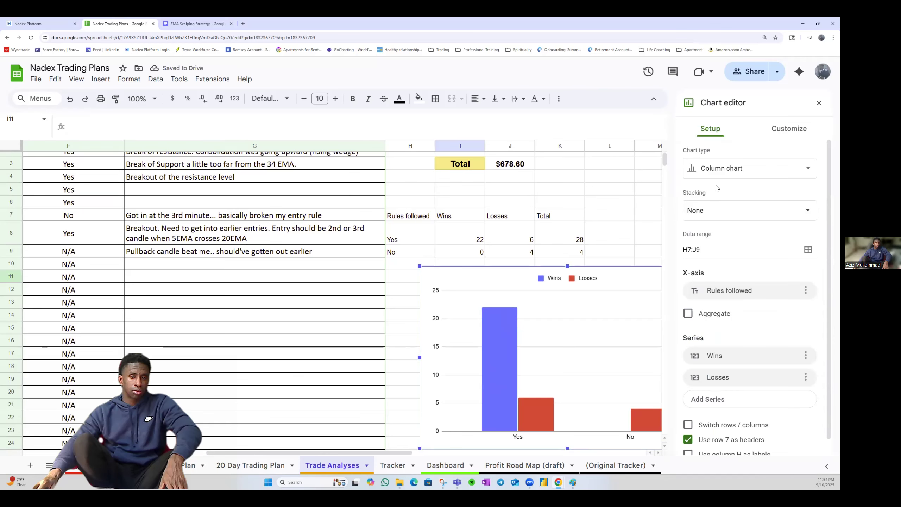
left_click(779, 129)
left_click(732, 153)
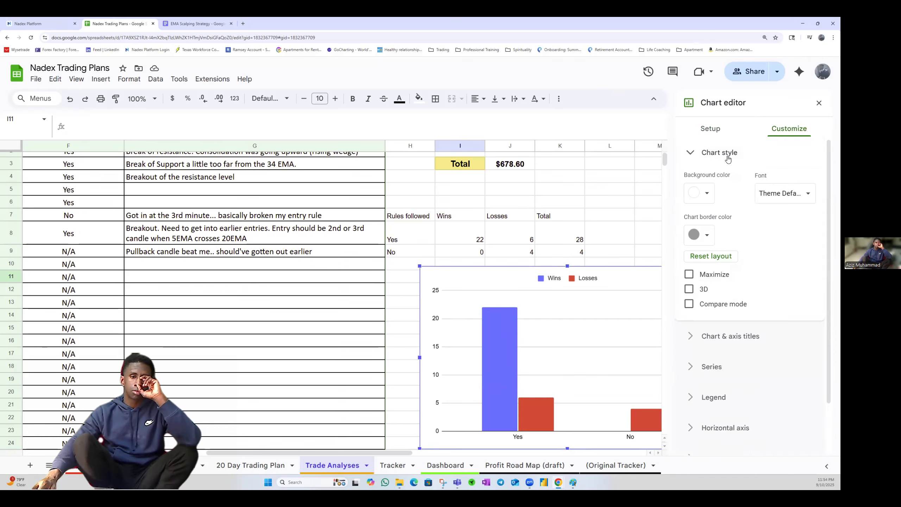
left_click(691, 153)
left_click(691, 182)
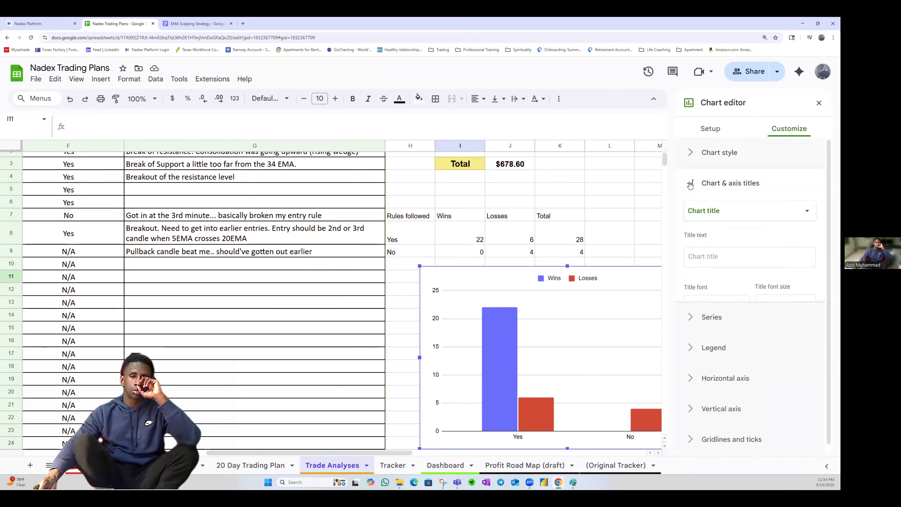
left_click(718, 254)
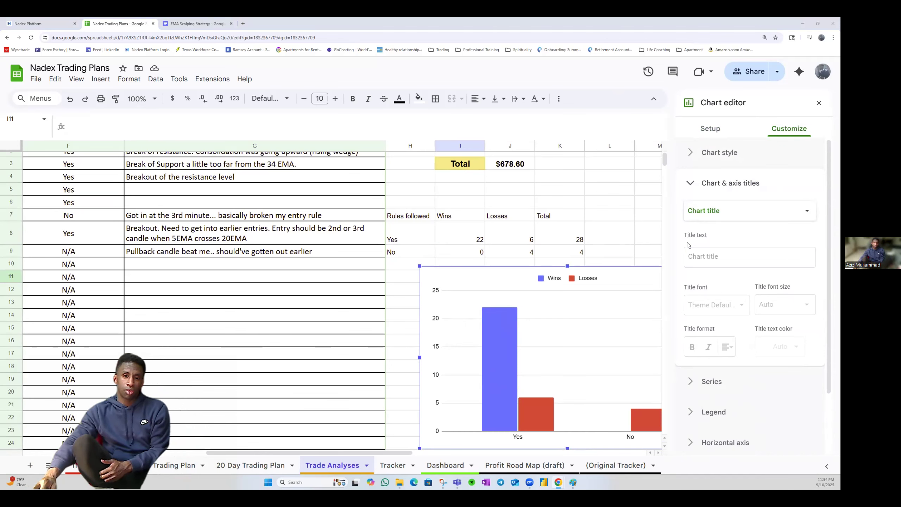
left_click(724, 258)
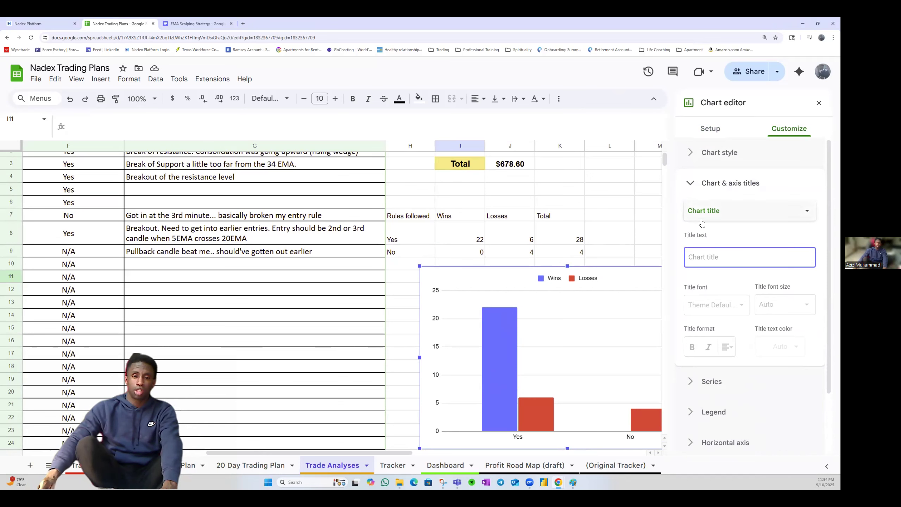
type("Wins and Los")
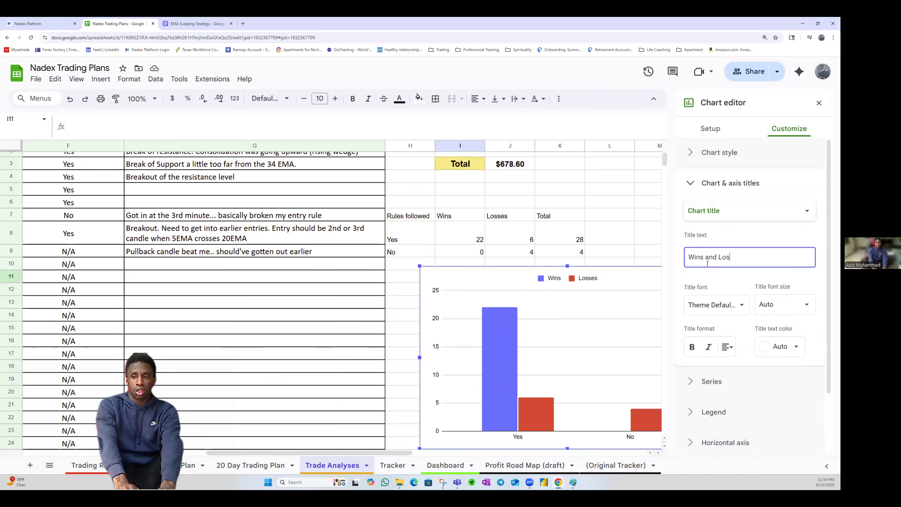
type("ses by Rules Followed")
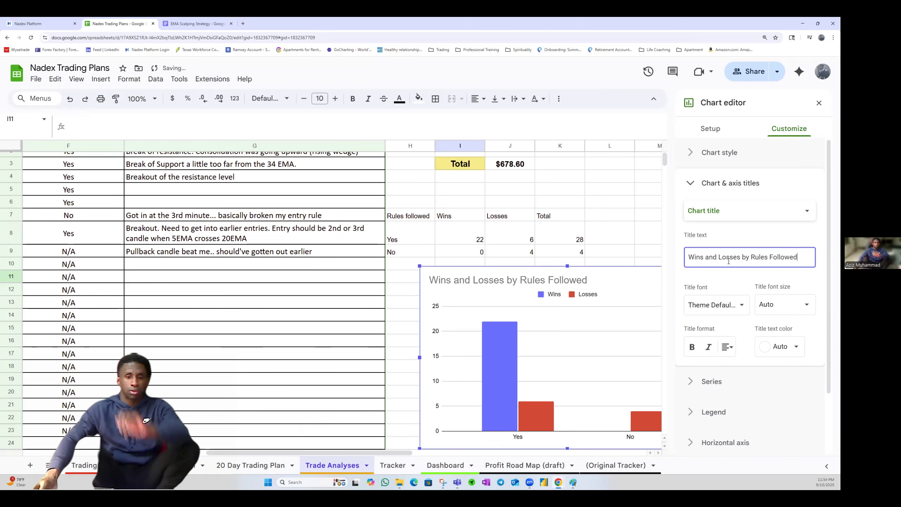
Make the chart title bold and black, leaving its font size at Auto
left_click(693, 350)
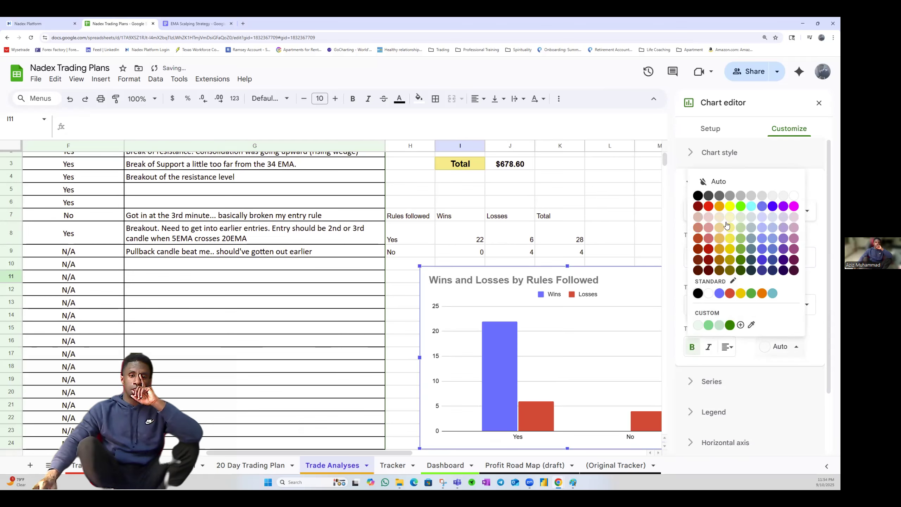
left_click(697, 196)
left_click(800, 306)
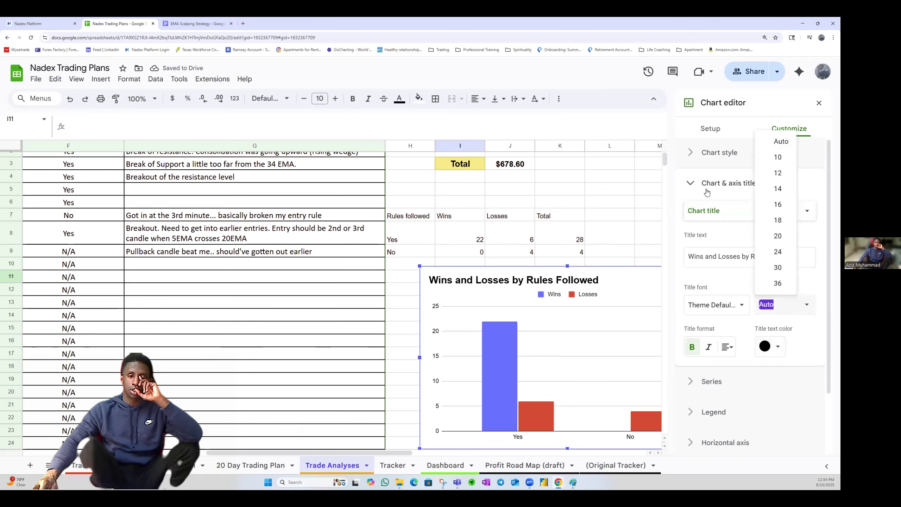
Add data labels to the Wins series and format them bold and black
left_click(713, 412)
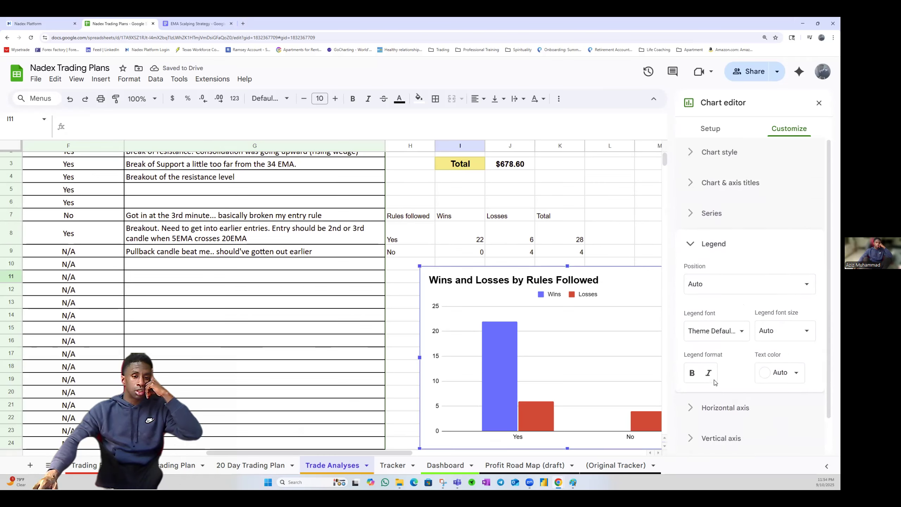
scroll(715, 383, "down", 2)
left_click_drag(368, 450, 423, 452)
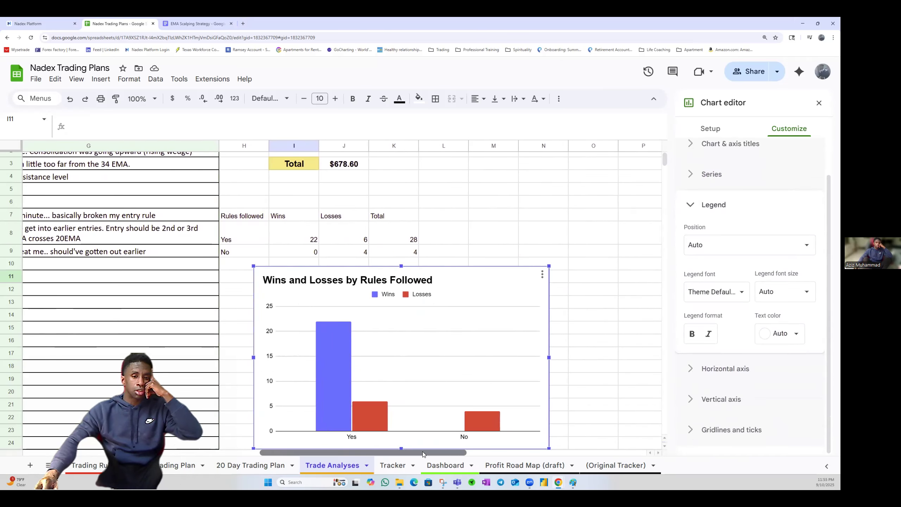
left_click(349, 380)
scroll(752, 315, "down", 3)
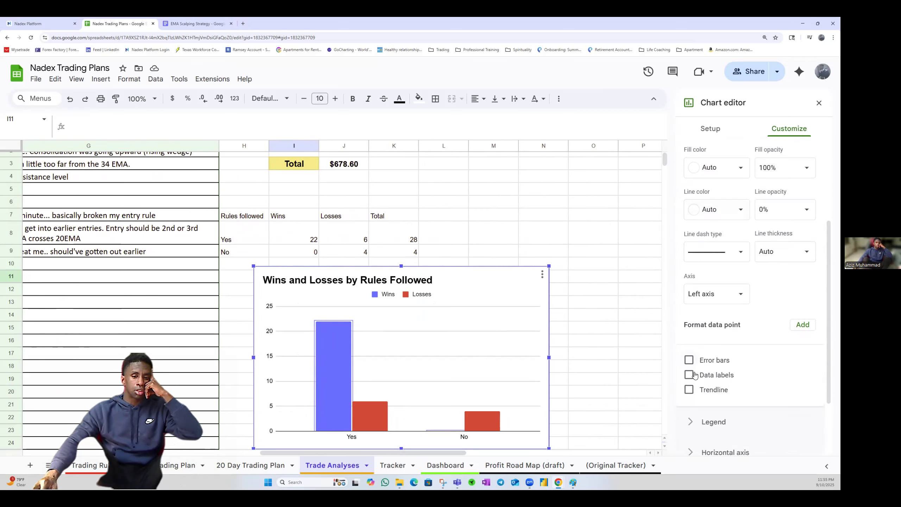
left_click(689, 376)
scroll(750, 343, "down", 4)
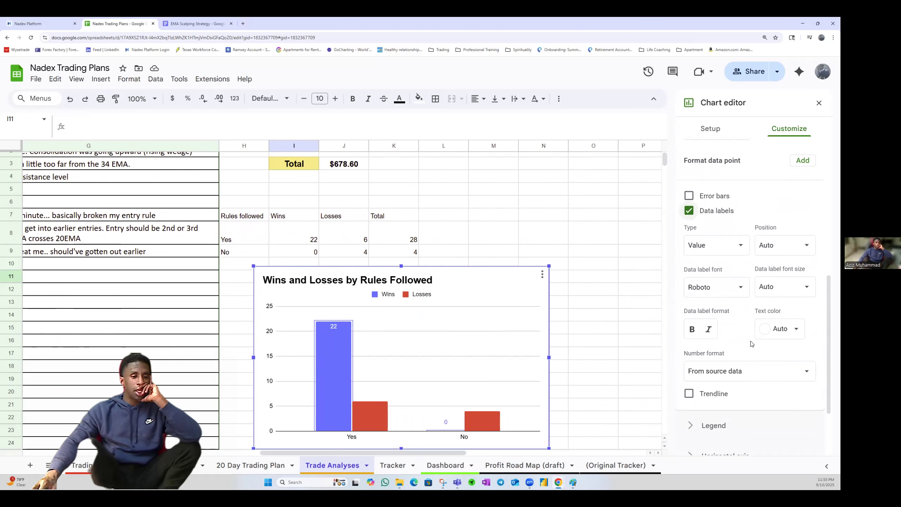
left_click(693, 329)
left_click(780, 329)
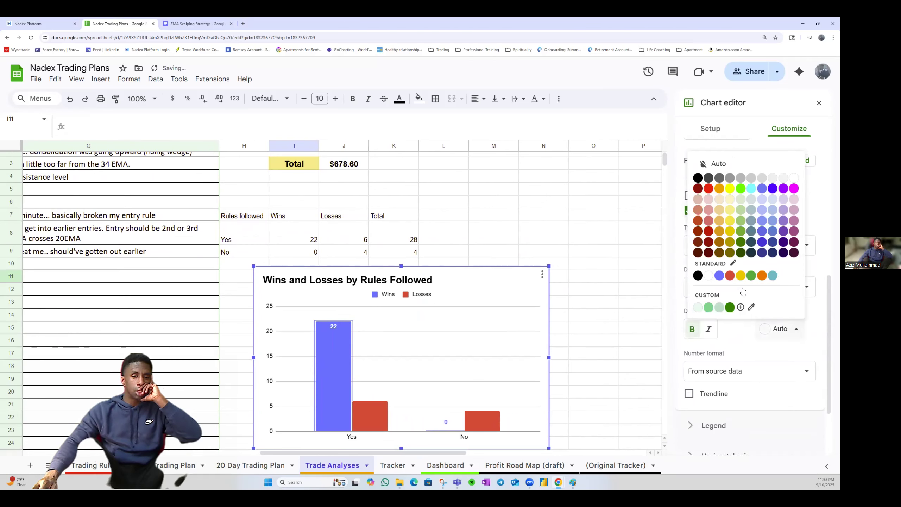
left_click(701, 182)
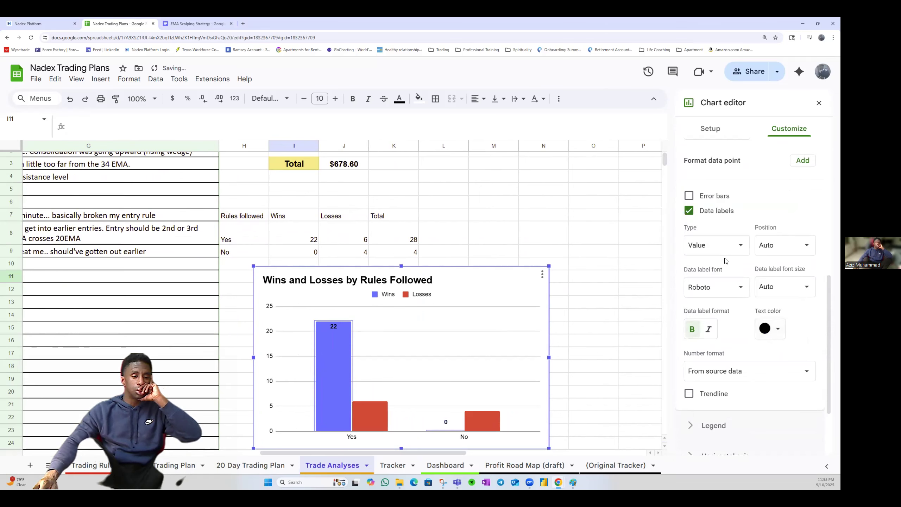
Add data labels to the Losses series and format them bold and black
left_click(372, 417)
left_click(687, 128)
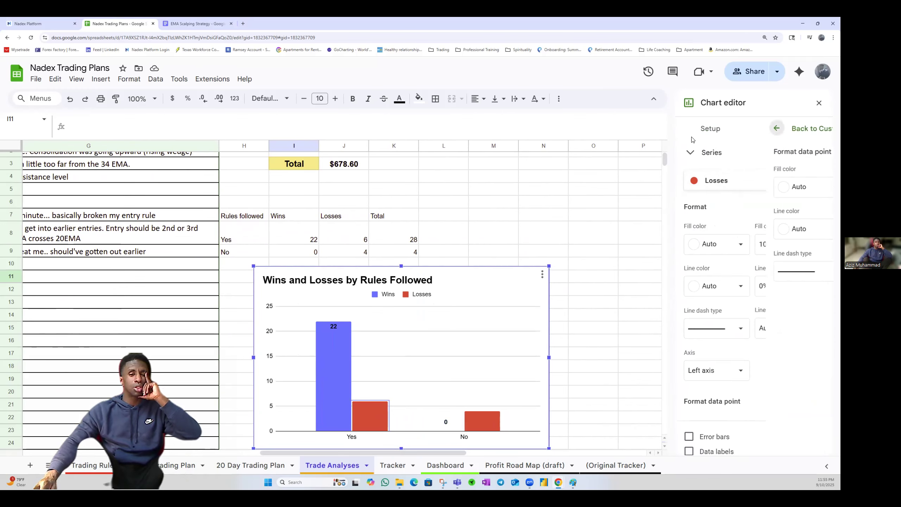
scroll(715, 361, "down", 2)
left_click(689, 386)
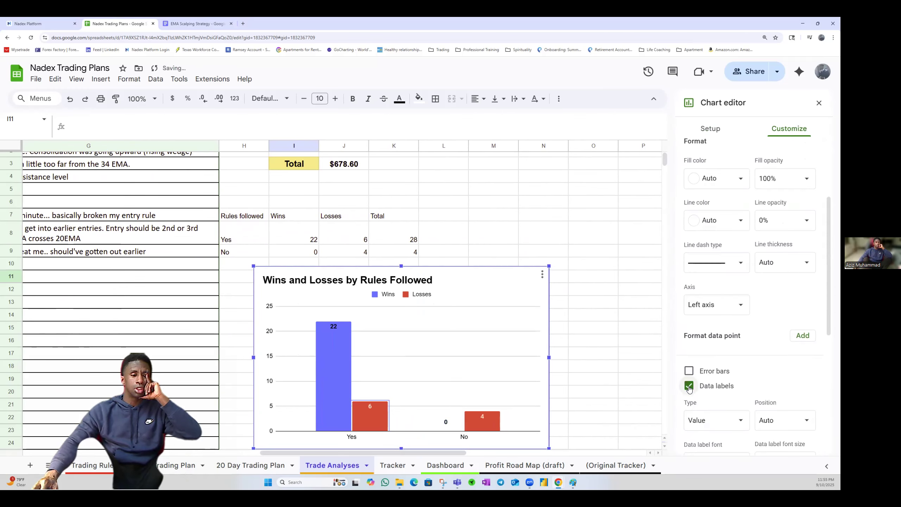
scroll(777, 295, "up", 2)
scroll(756, 320, "down", 5)
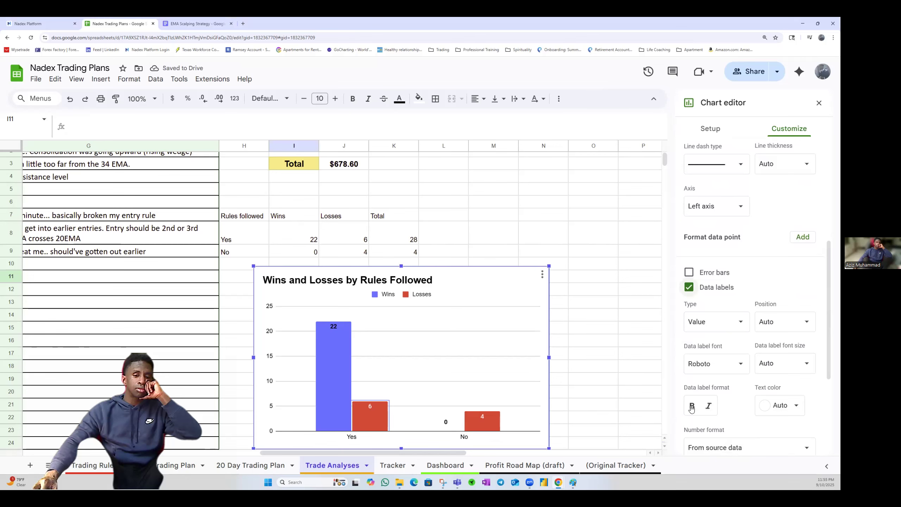
left_click(781, 407)
left_click(696, 254)
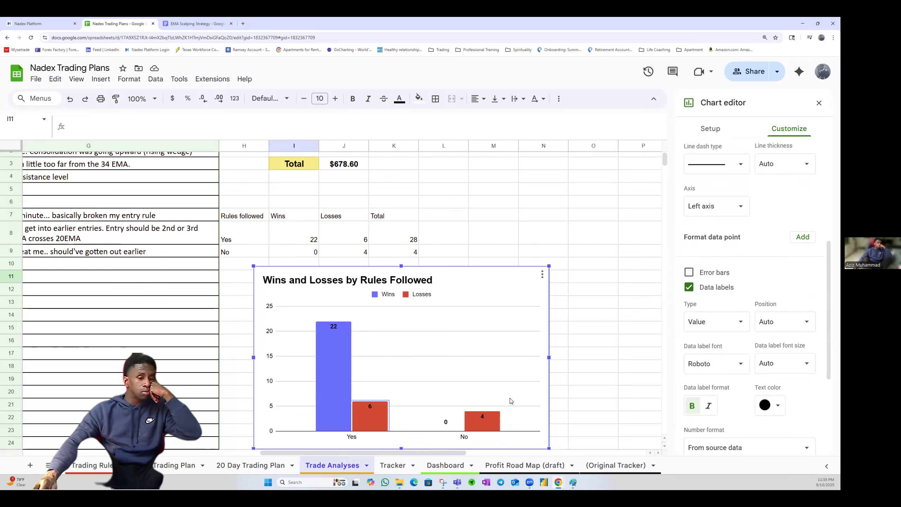
Open the formatting settings of the chart's horizontal axis labels
left_click(352, 437)
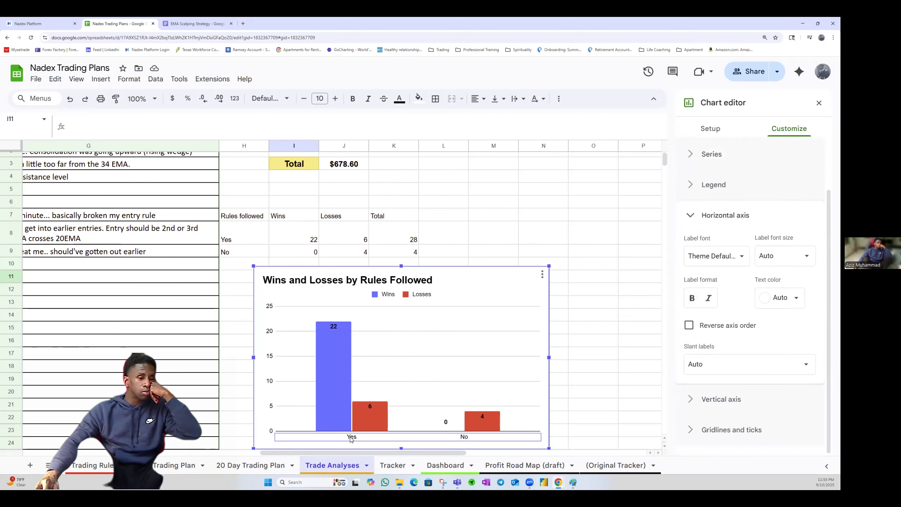
scroll(475, 418, "down", 2)
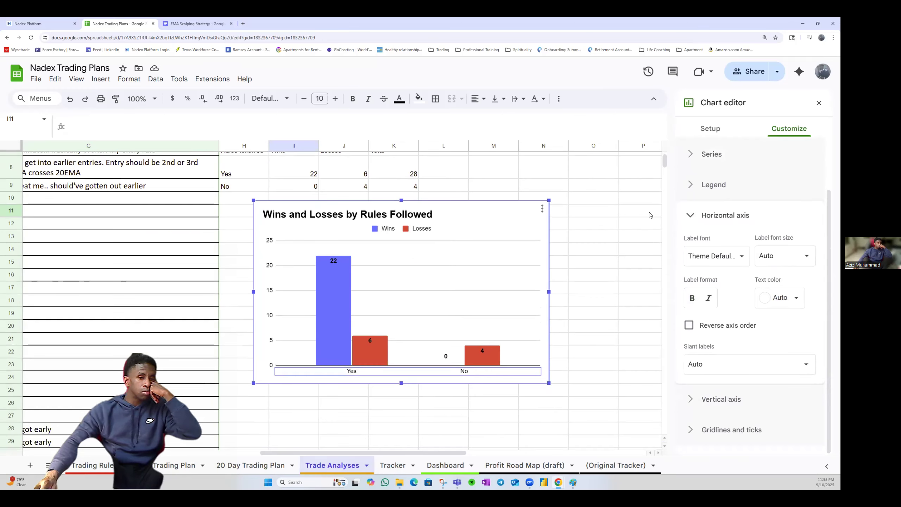